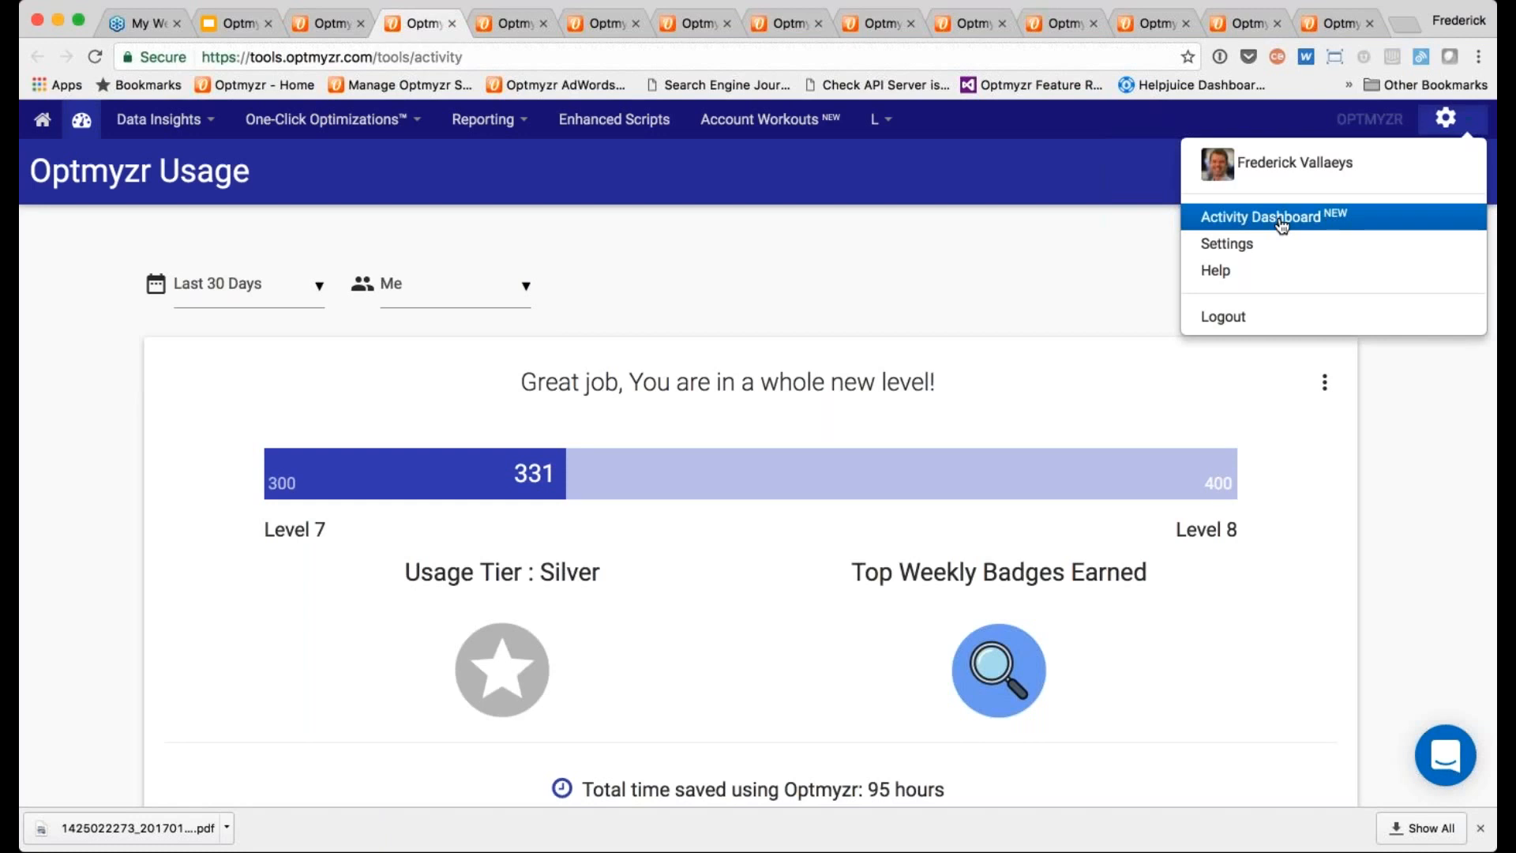
- Close the account menu and review the level progress, usage tier, weekly badges and time saved on the usage dashboard
click(1069, 233)
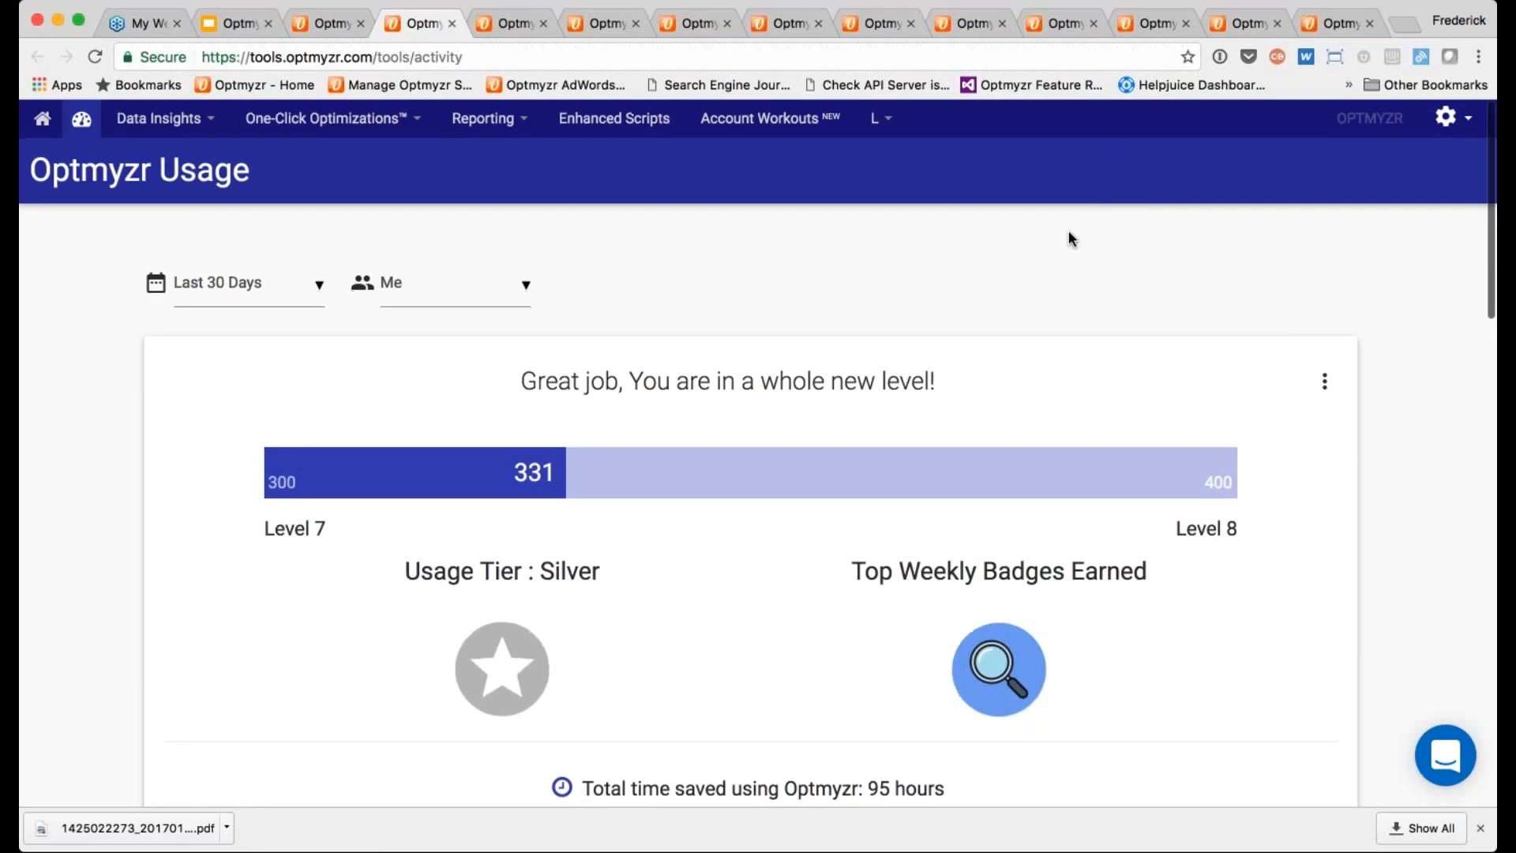
scroll(1069, 232, down, 1)
scroll(1071, 239, down, 2)
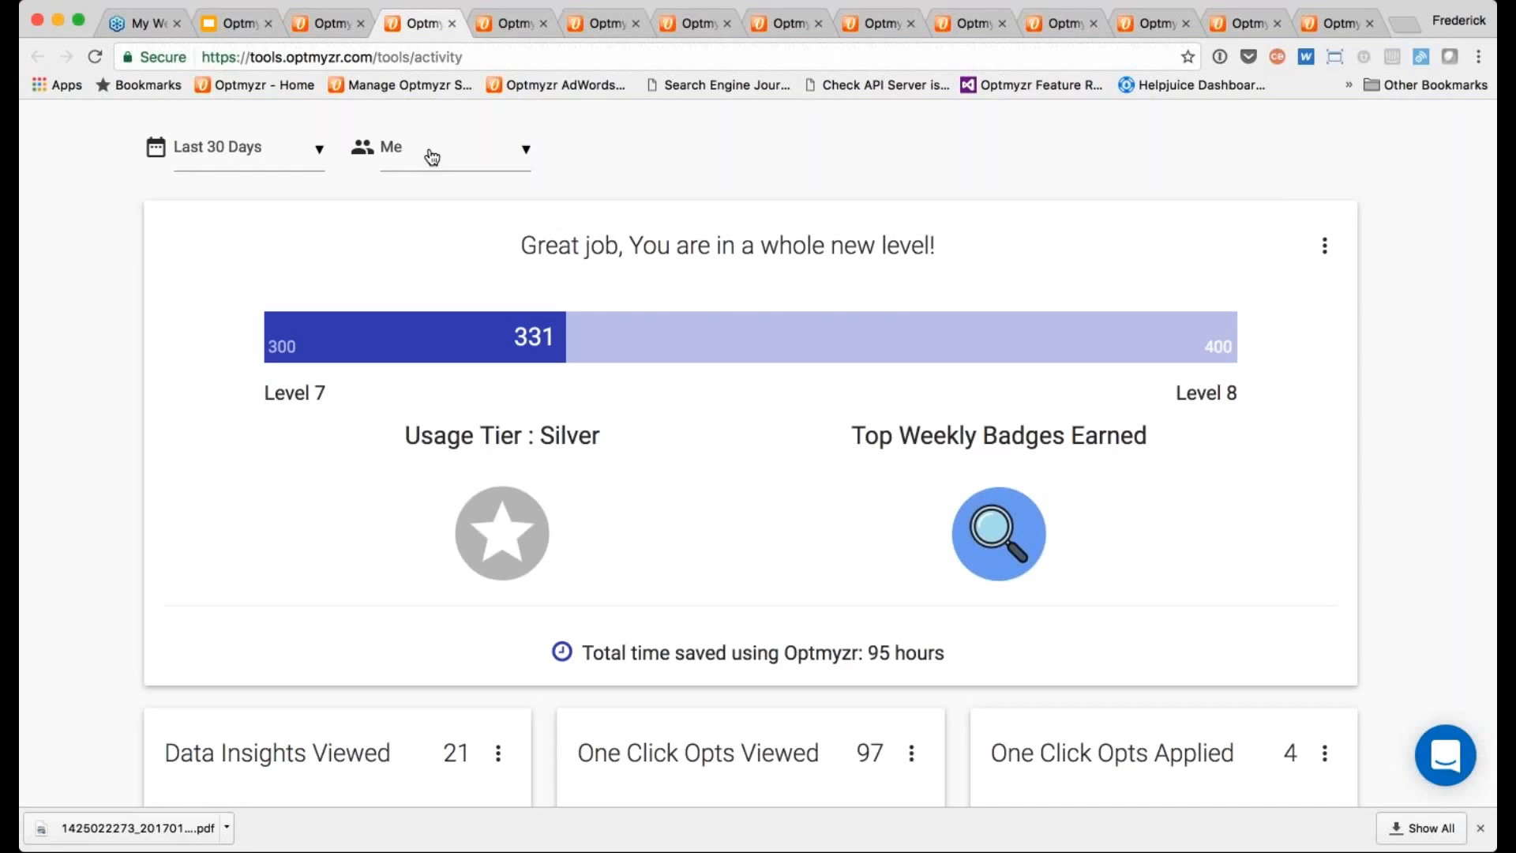
scroll(432, 158, down, 1)
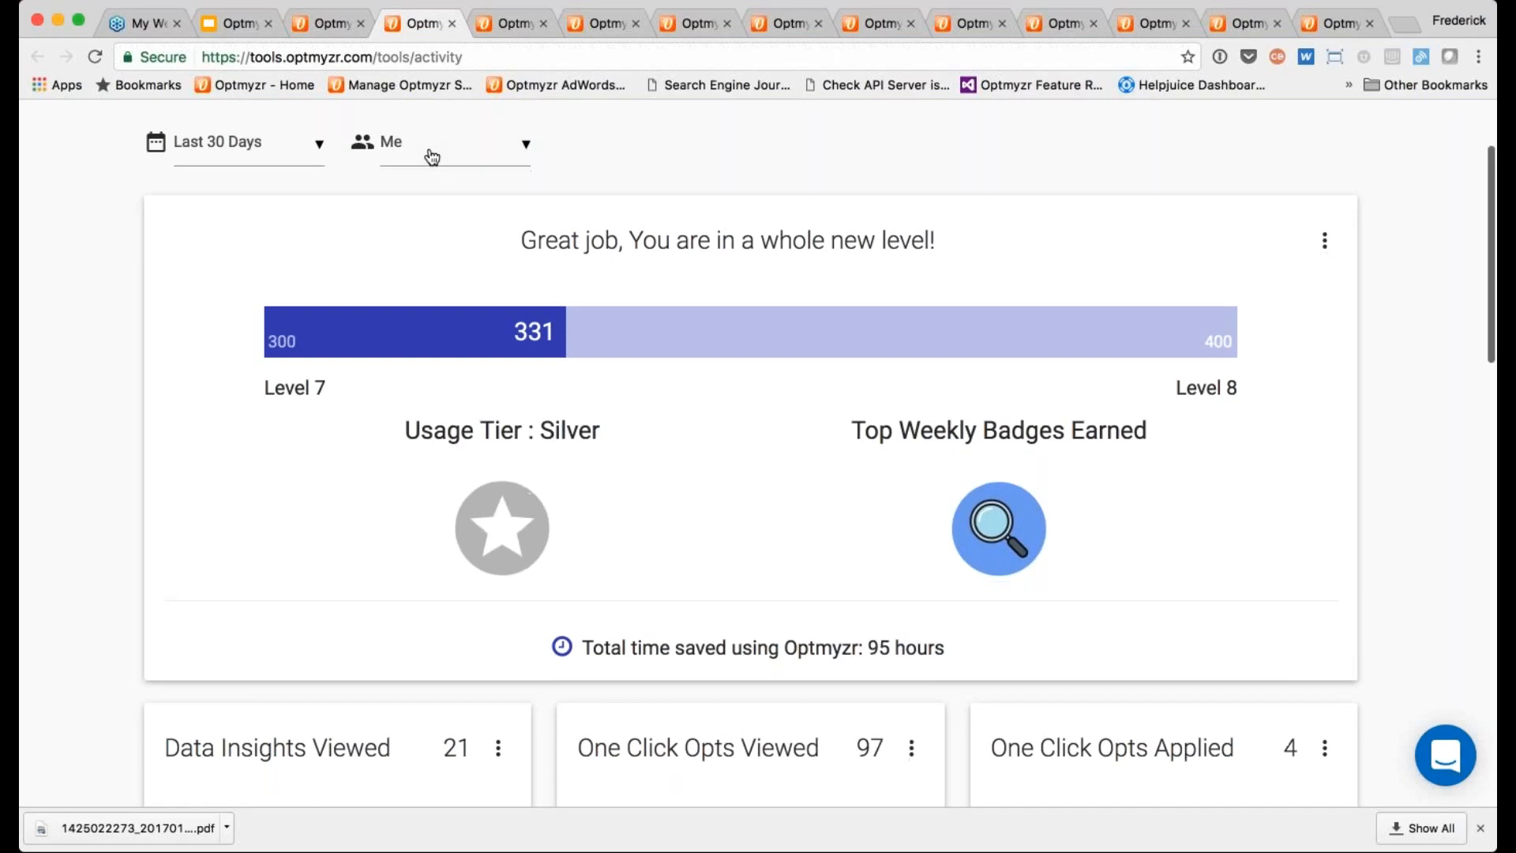
scroll(432, 157, down, 2)
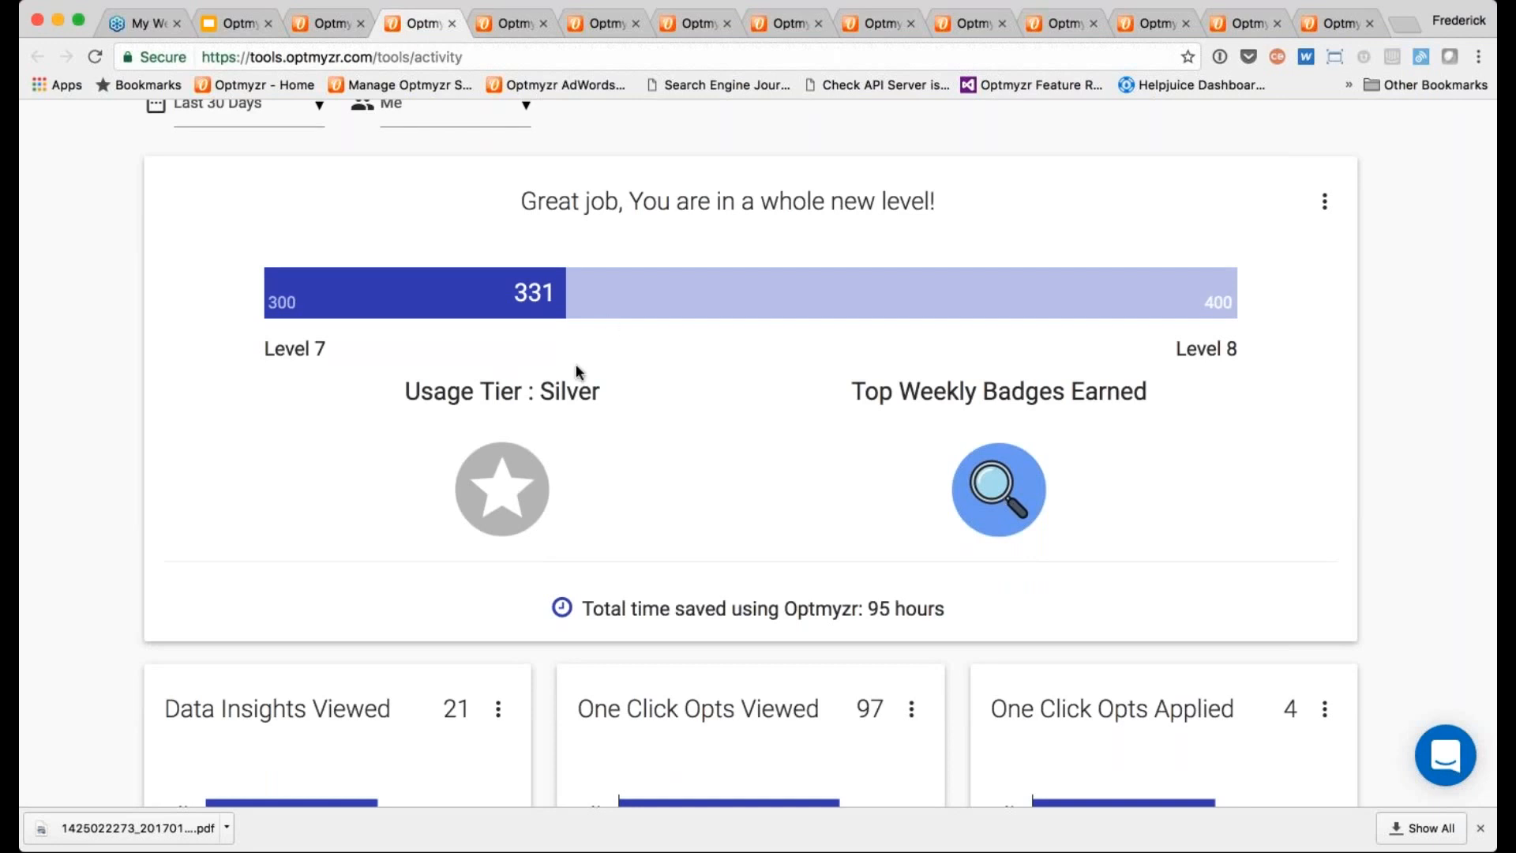
scroll(575, 371, down, 1)
scroll(855, 470, down, 4)
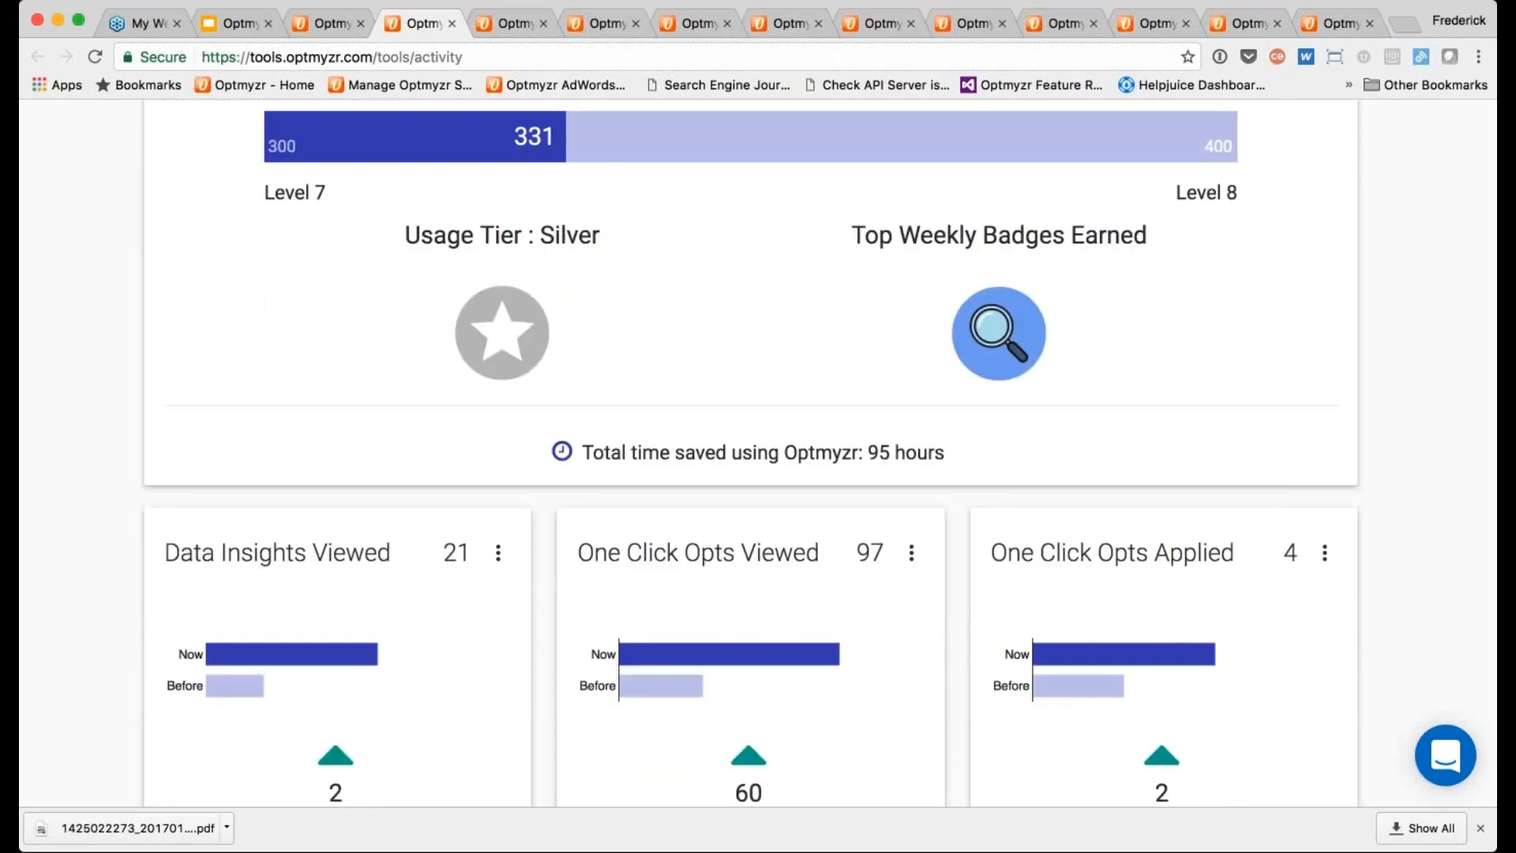
scroll(881, 457, down, 3)
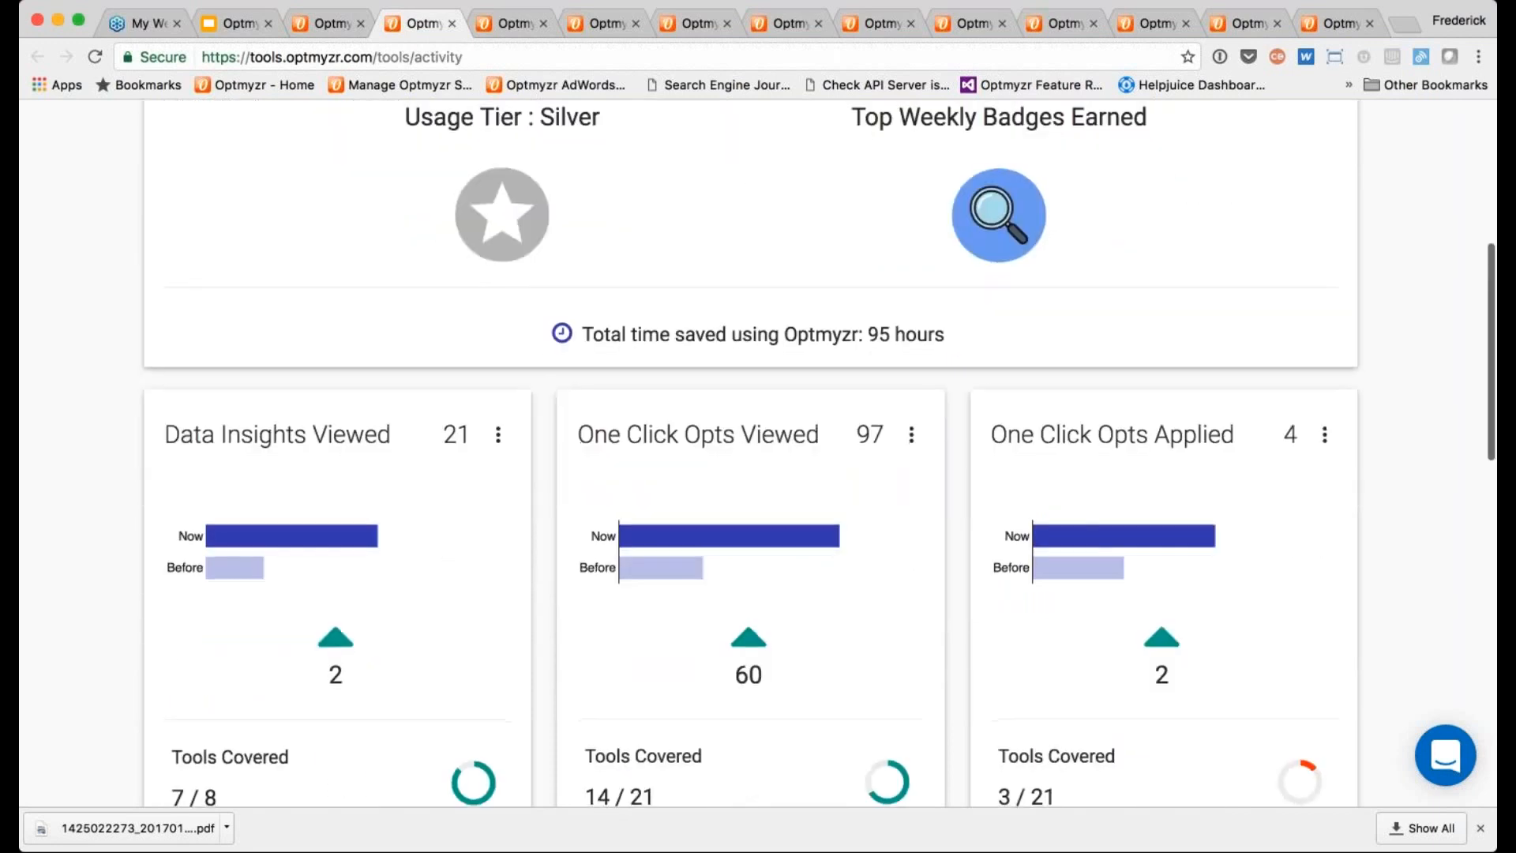
scroll(880, 456, down, 3)
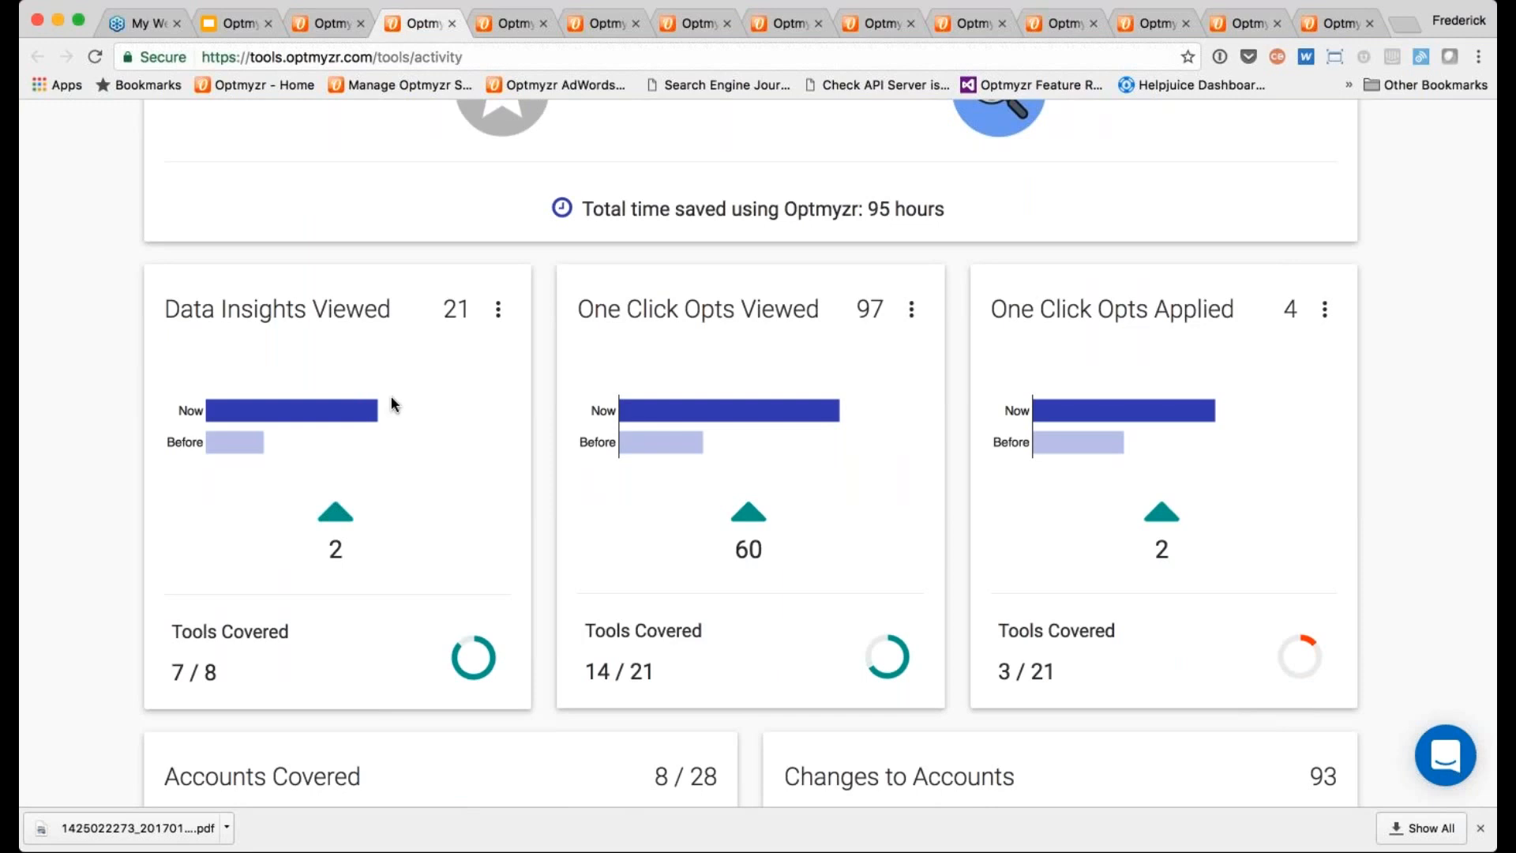
- Compare current and previous activity for data insights and one-click optimizations, and review the accounts covered and changes made
mouse_move(249, 445)
mouse_move(685, 417)
mouse_move(670, 445)
scroll(1143, 390, down, 1)
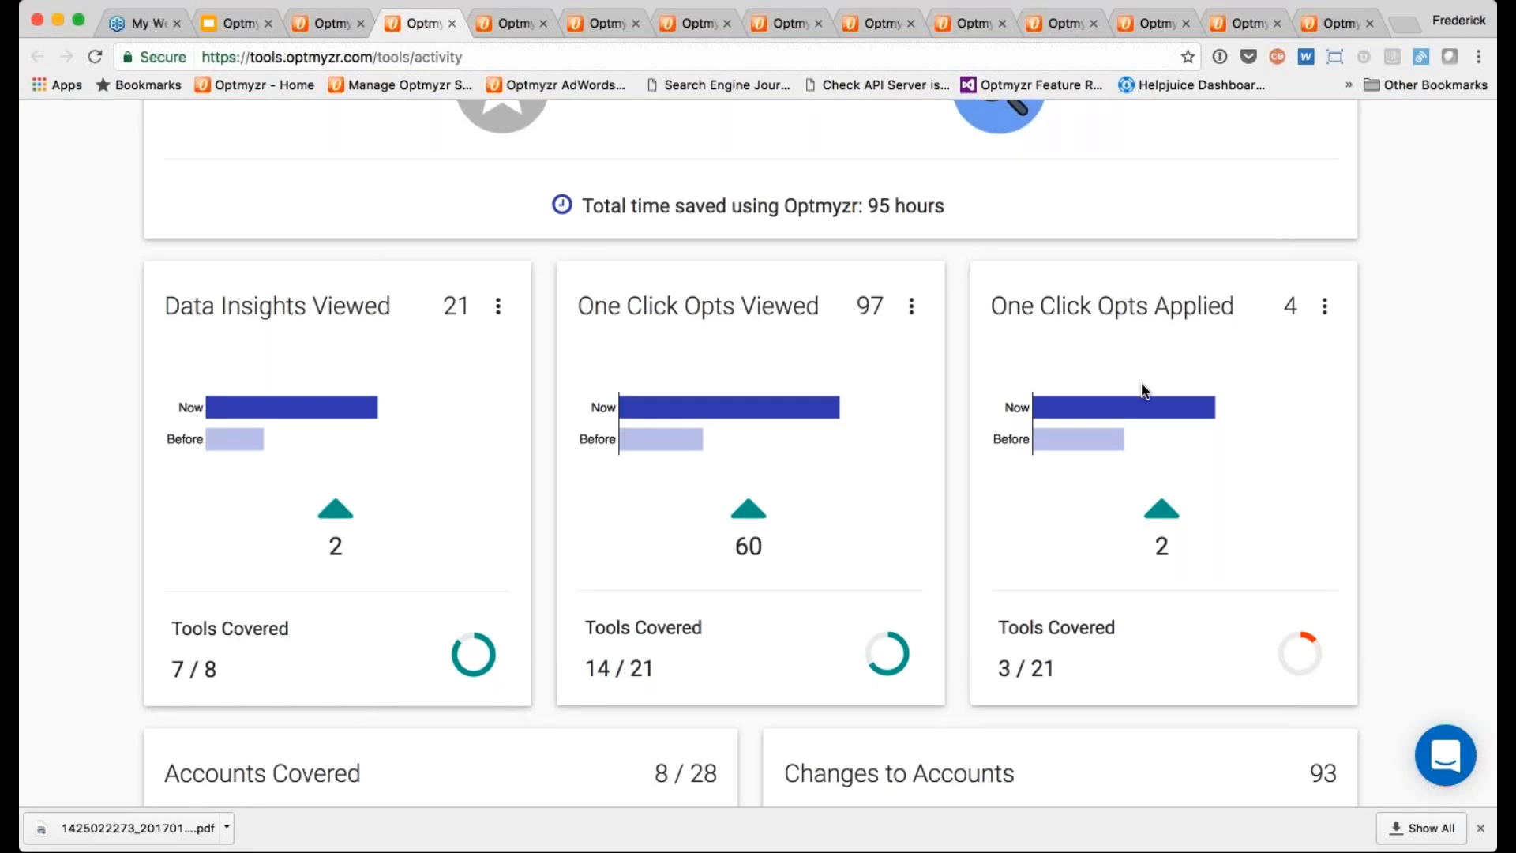
scroll(1143, 390, down, 5)
scroll(1143, 390, down, 1)
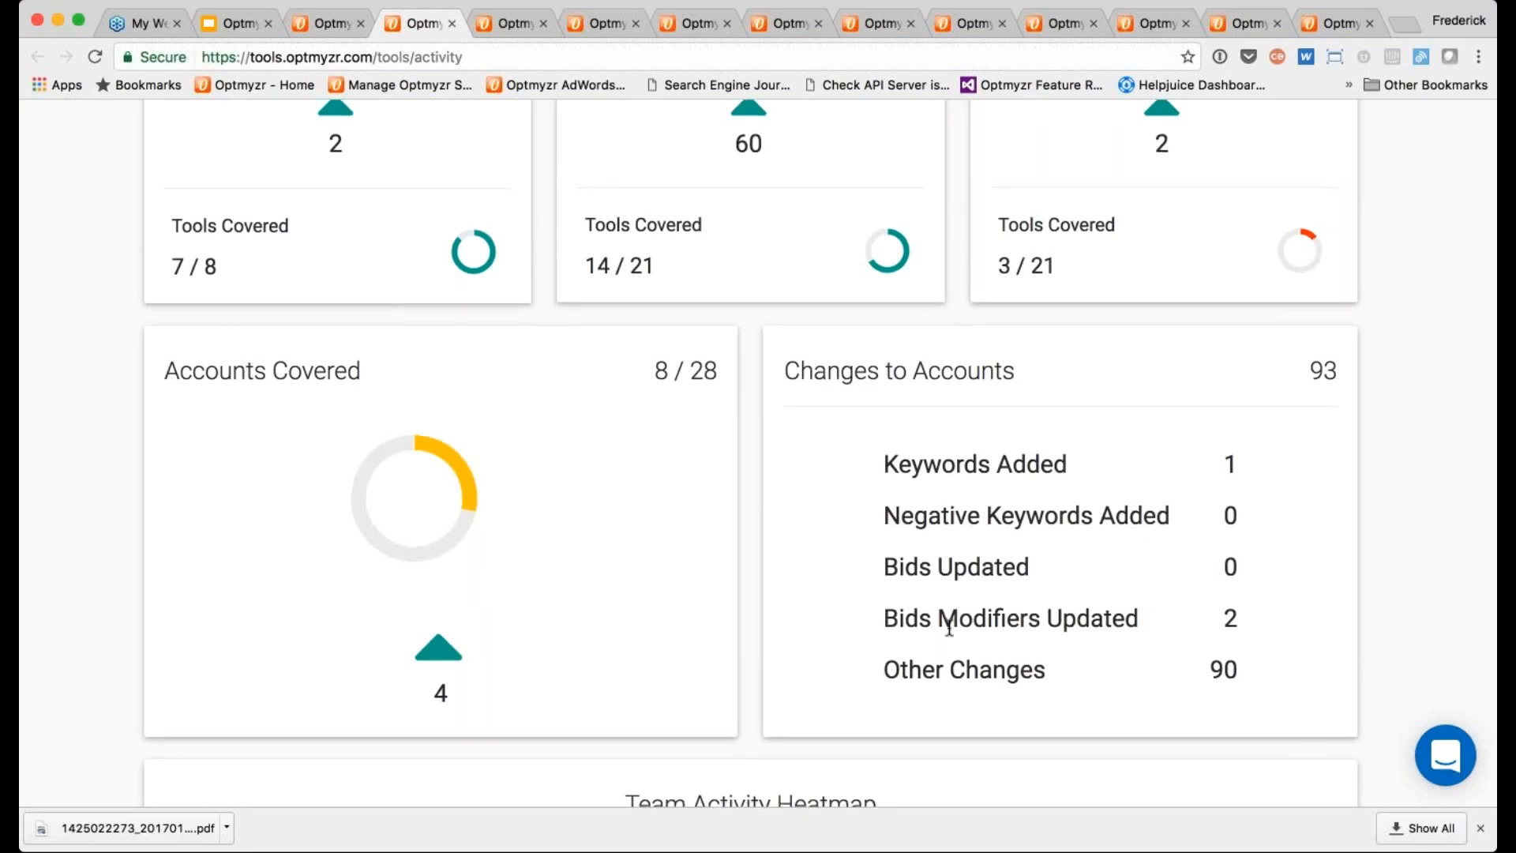
- Shift the Team Activity Heatmap back one month and return it to the range ending in February
scroll(950, 628, down, 5)
scroll(750, 454, down, 2)
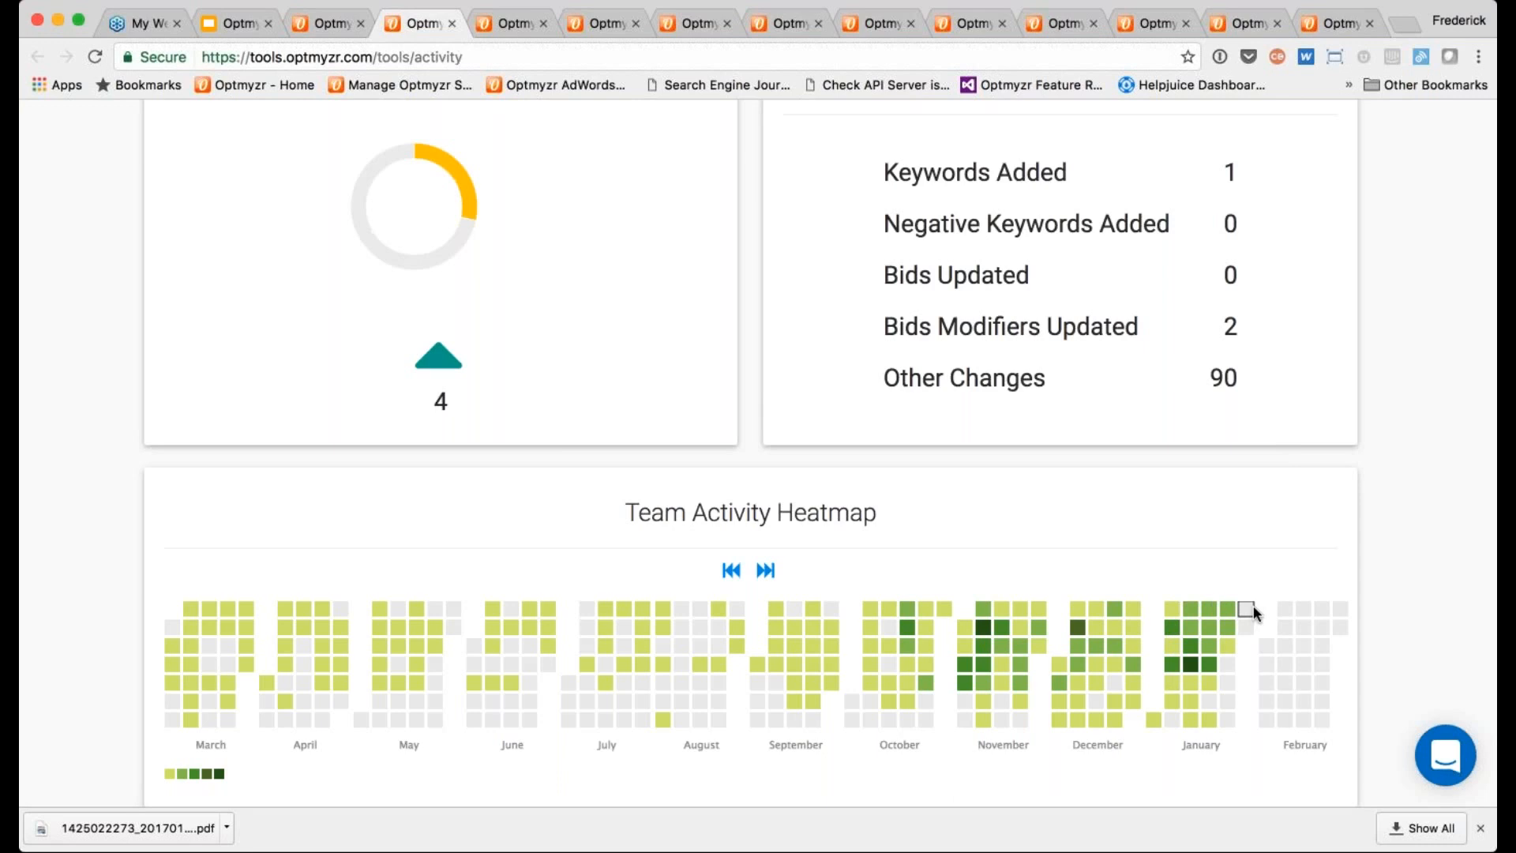
click(733, 571)
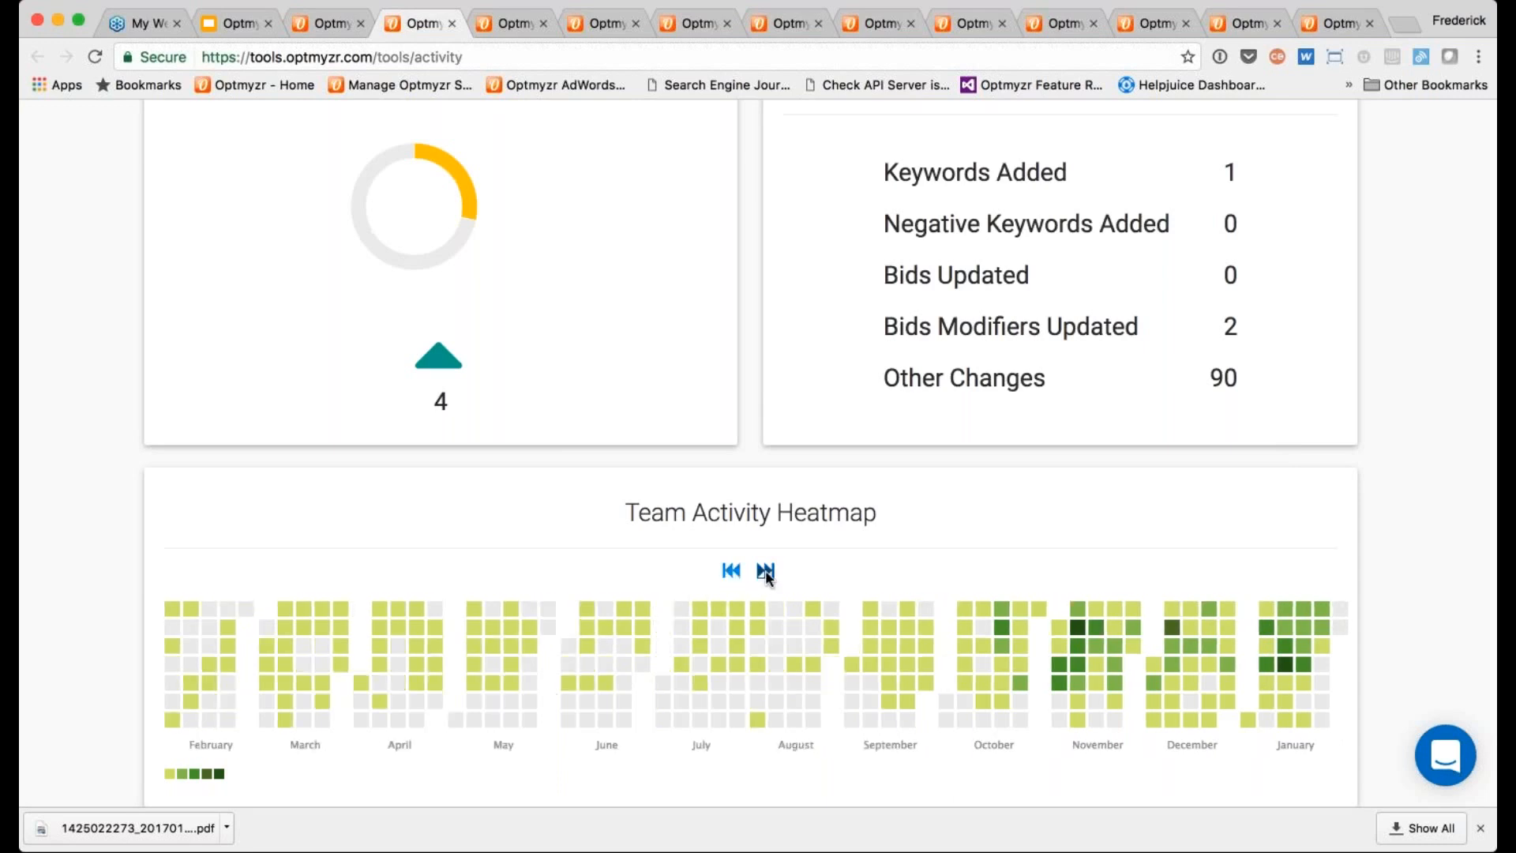
click(765, 572)
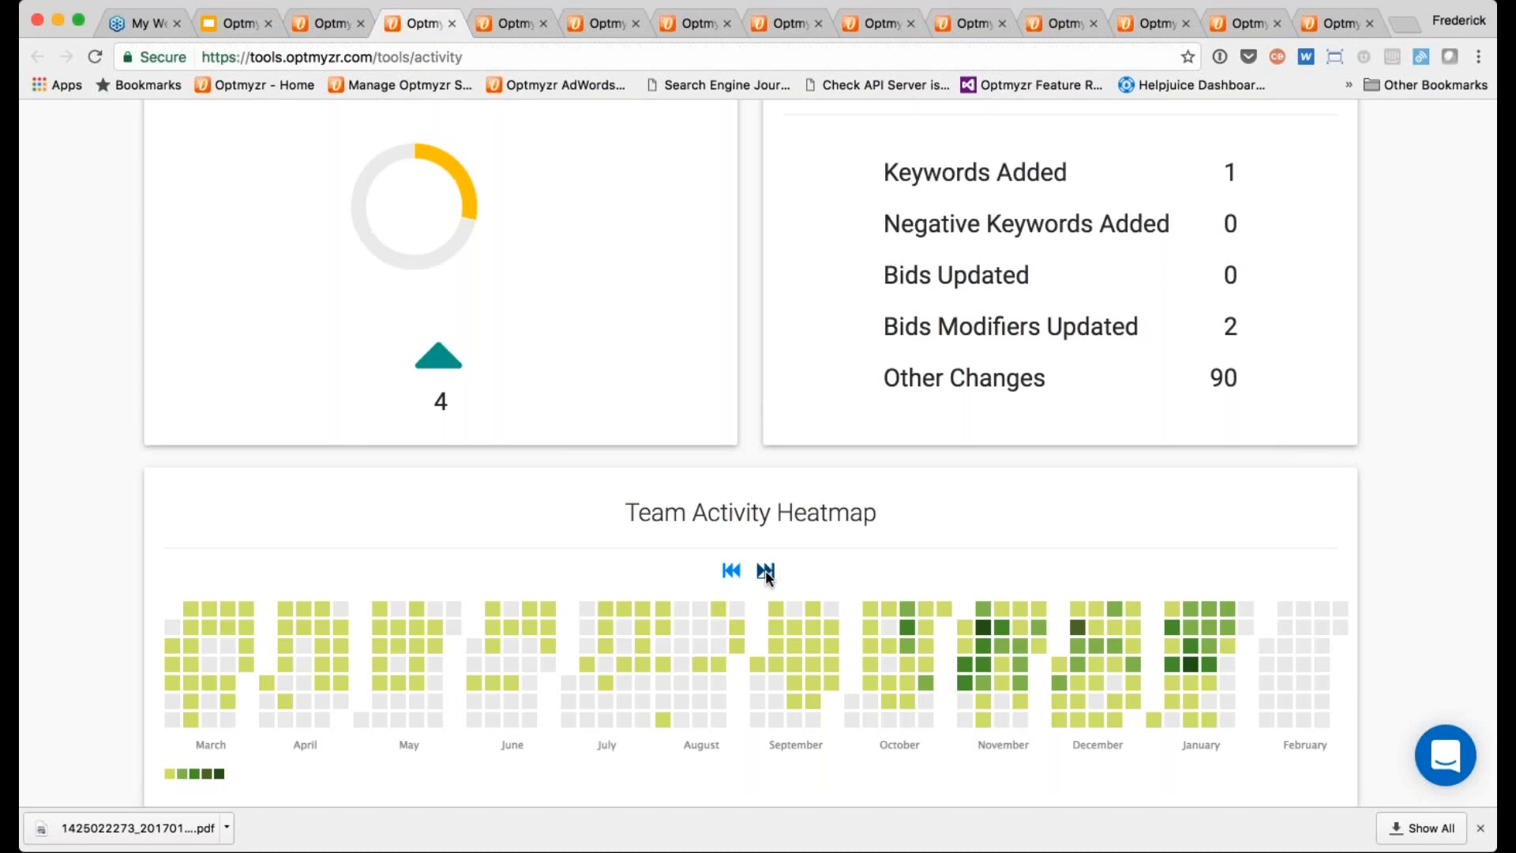
- Switch the usage dashboard from personal activity to the Whole Team to show the leader board
scroll(765, 574, up, 5)
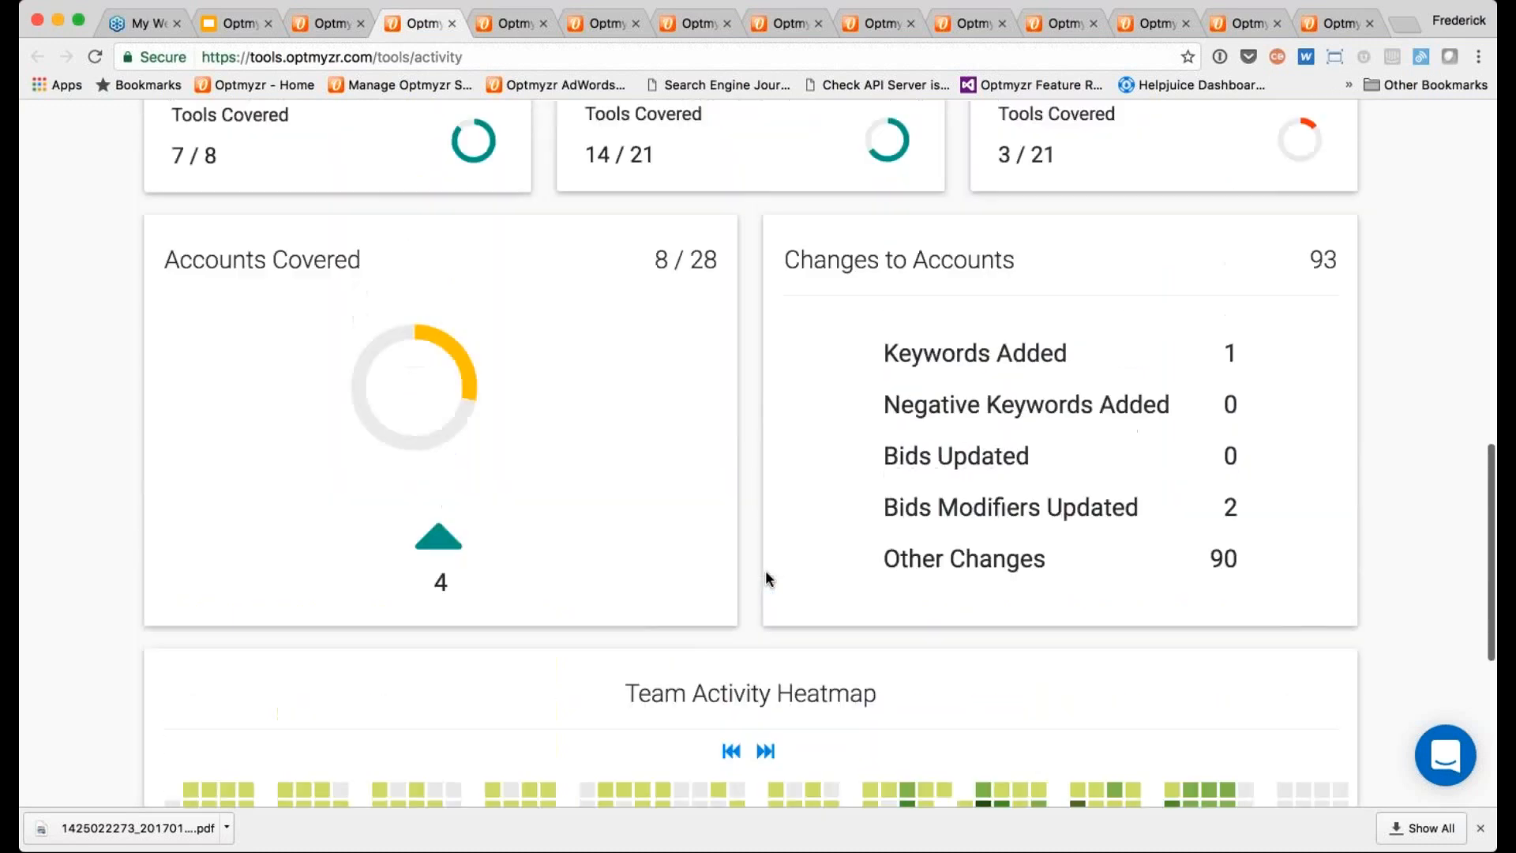
scroll(765, 575, up, 10)
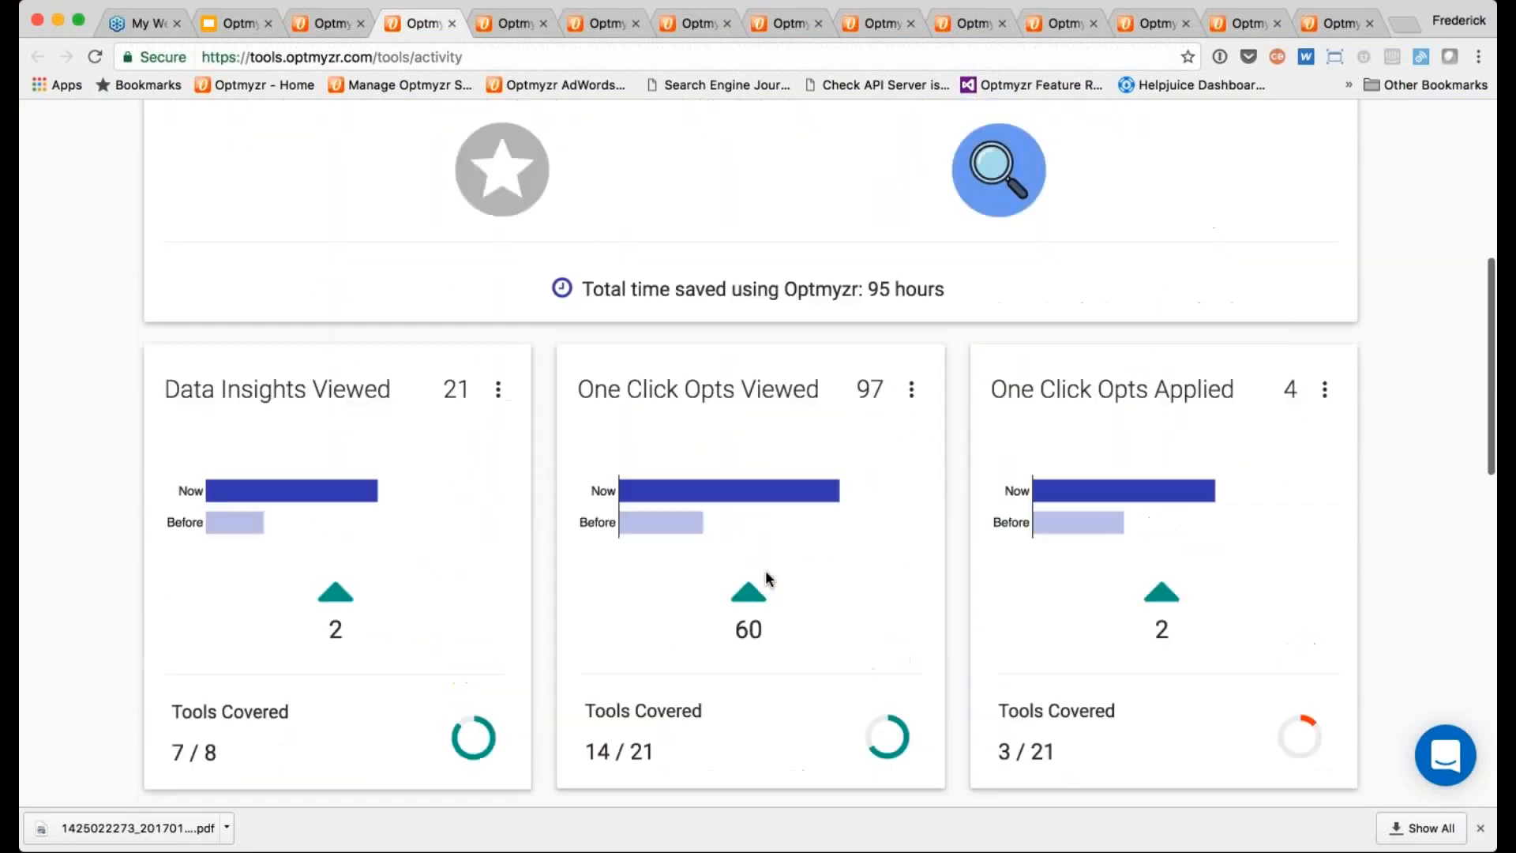
scroll(765, 575, up, 5)
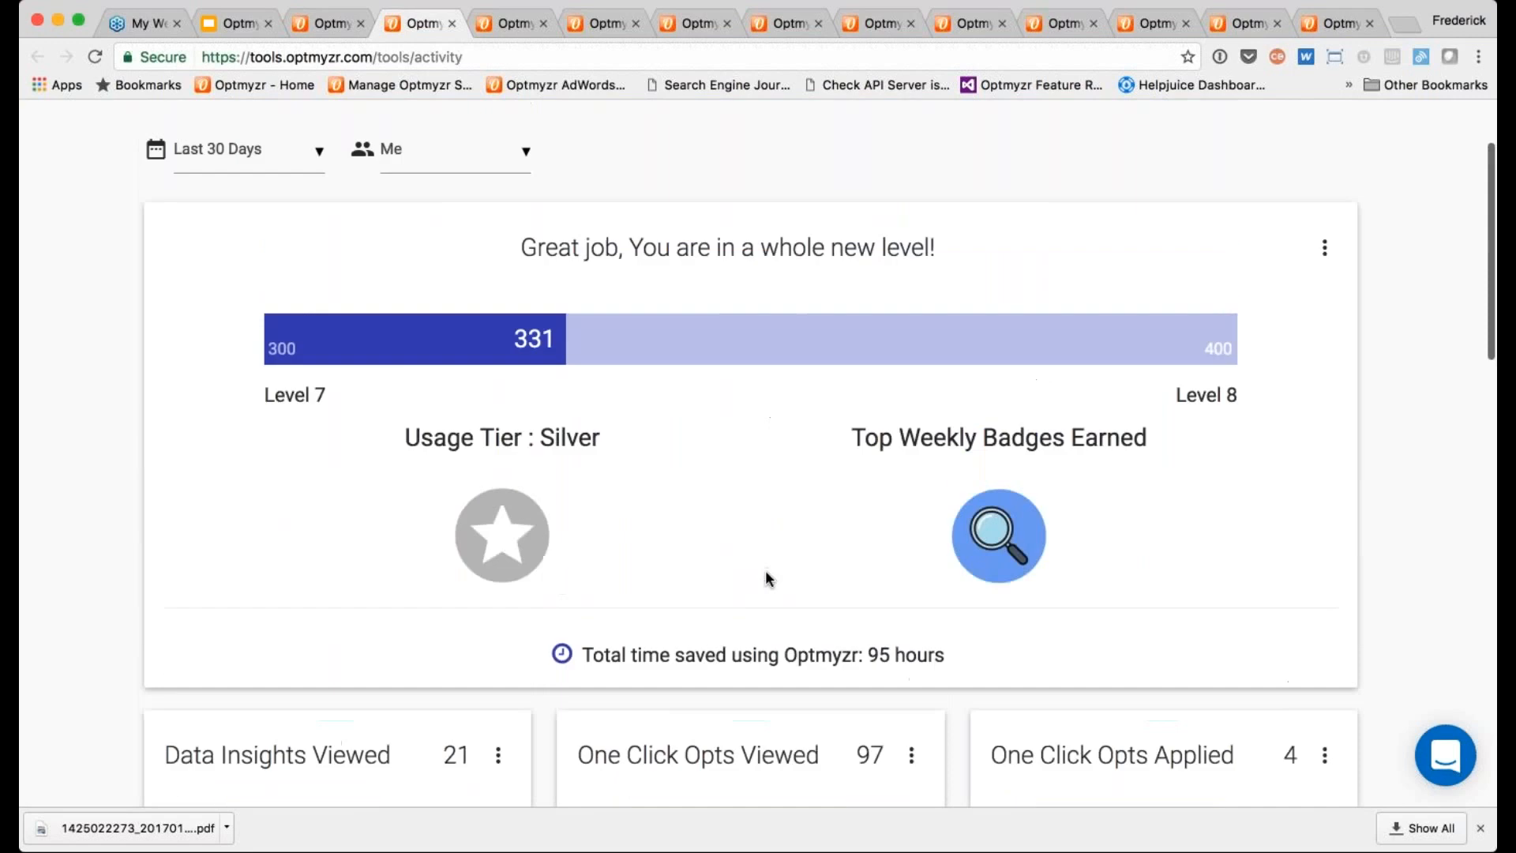
scroll(766, 575, up, 3)
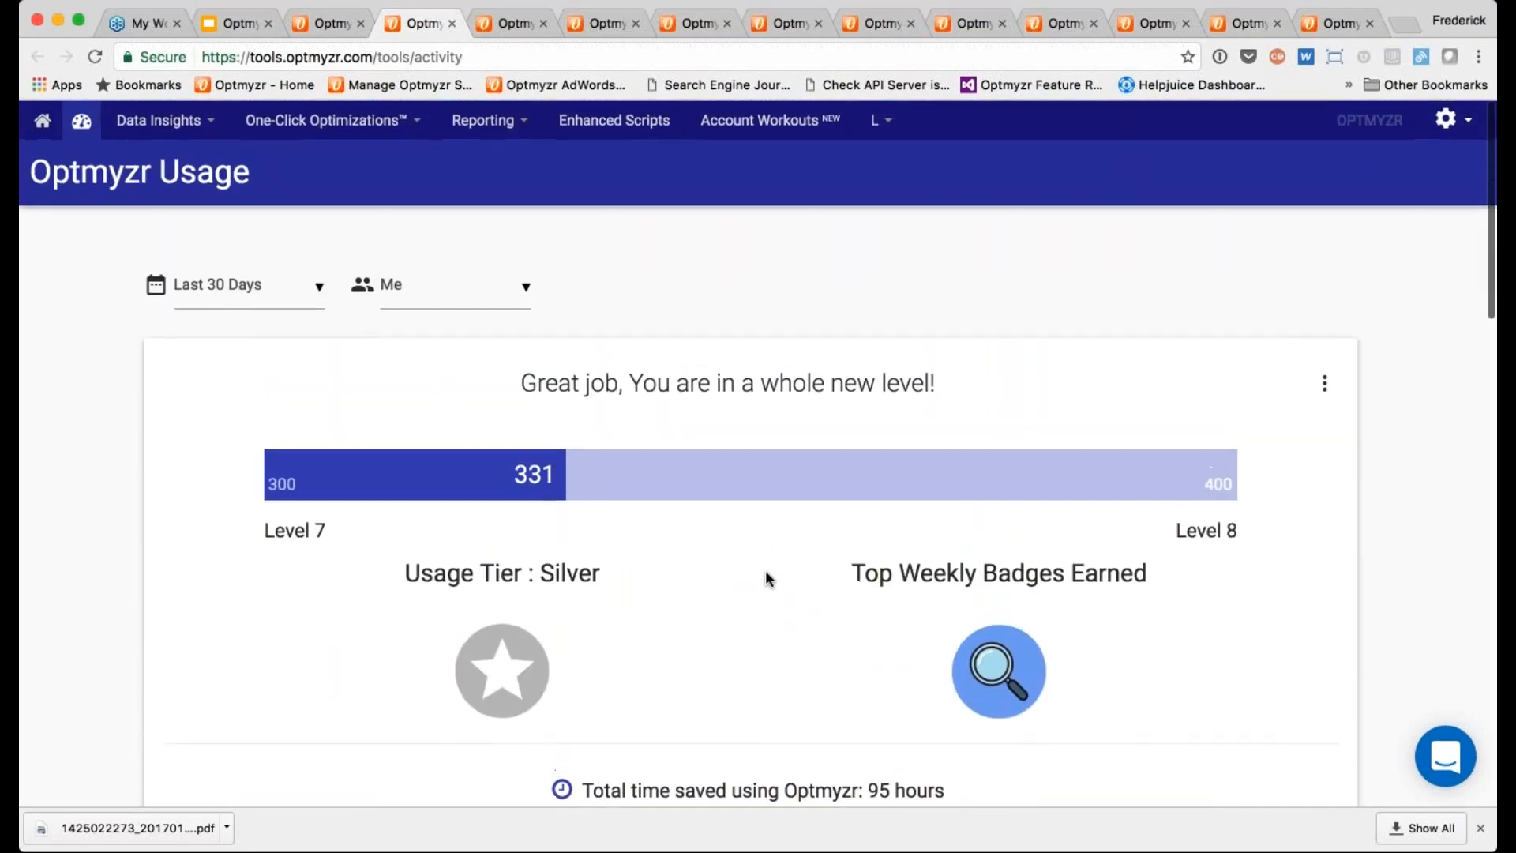
click(514, 294)
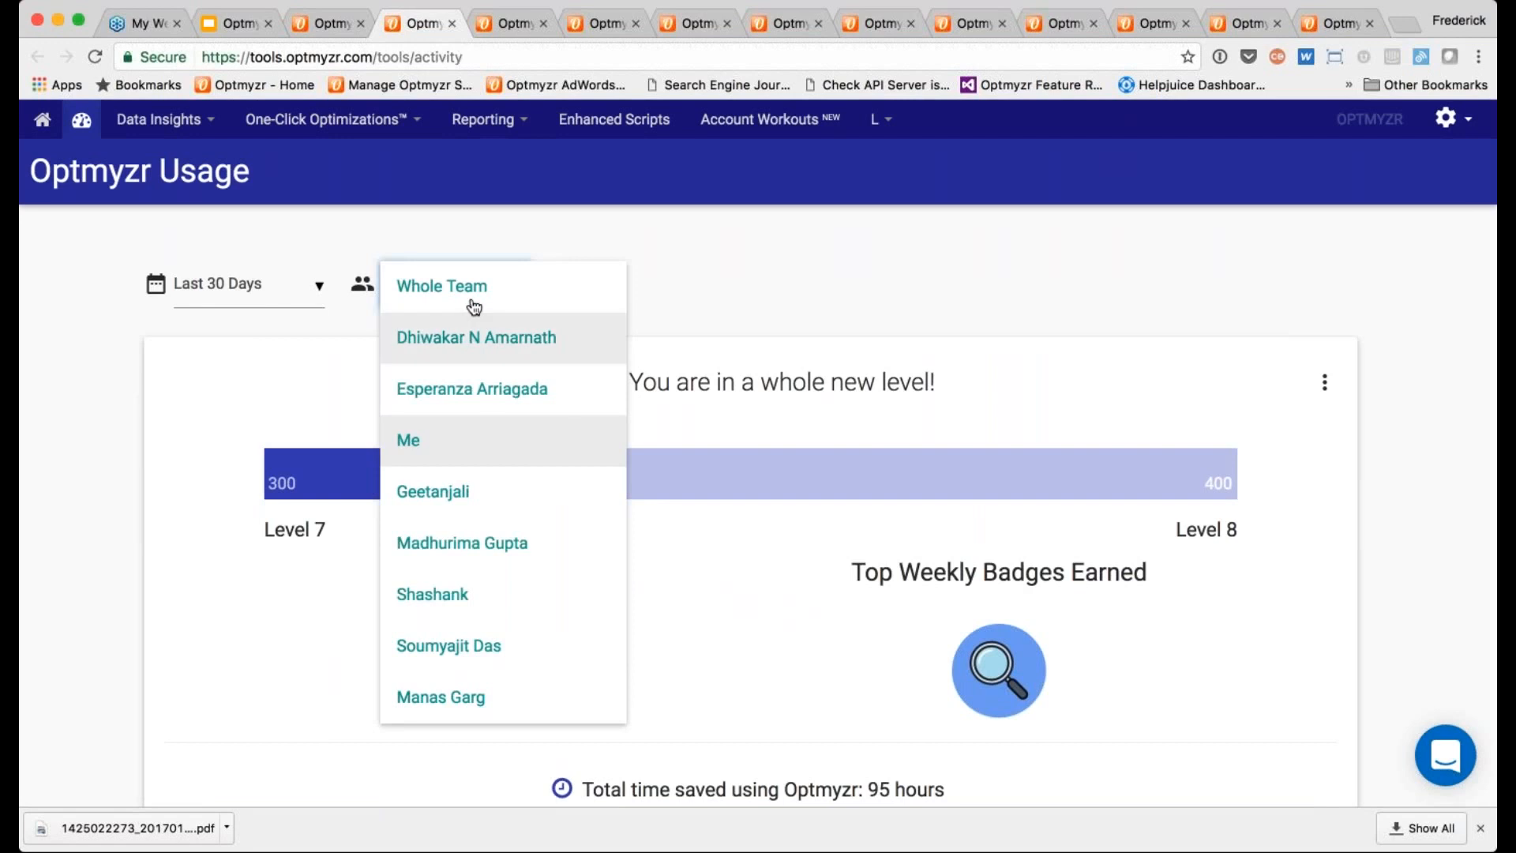
click(471, 299)
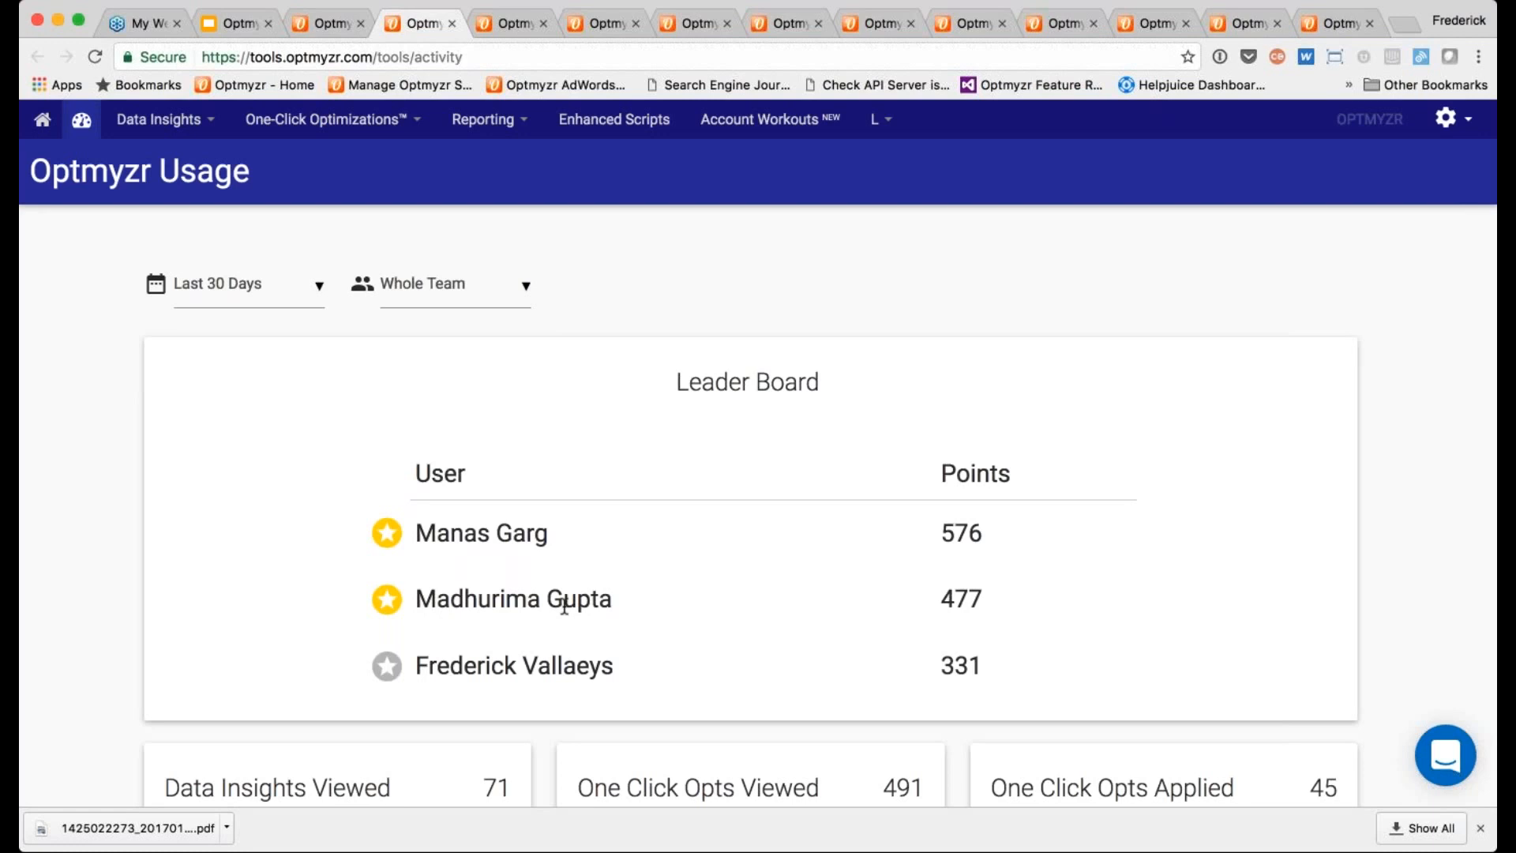
- Switch to the Usage Report template open in the report designer and view its date ranges and cover page settings
click(496, 28)
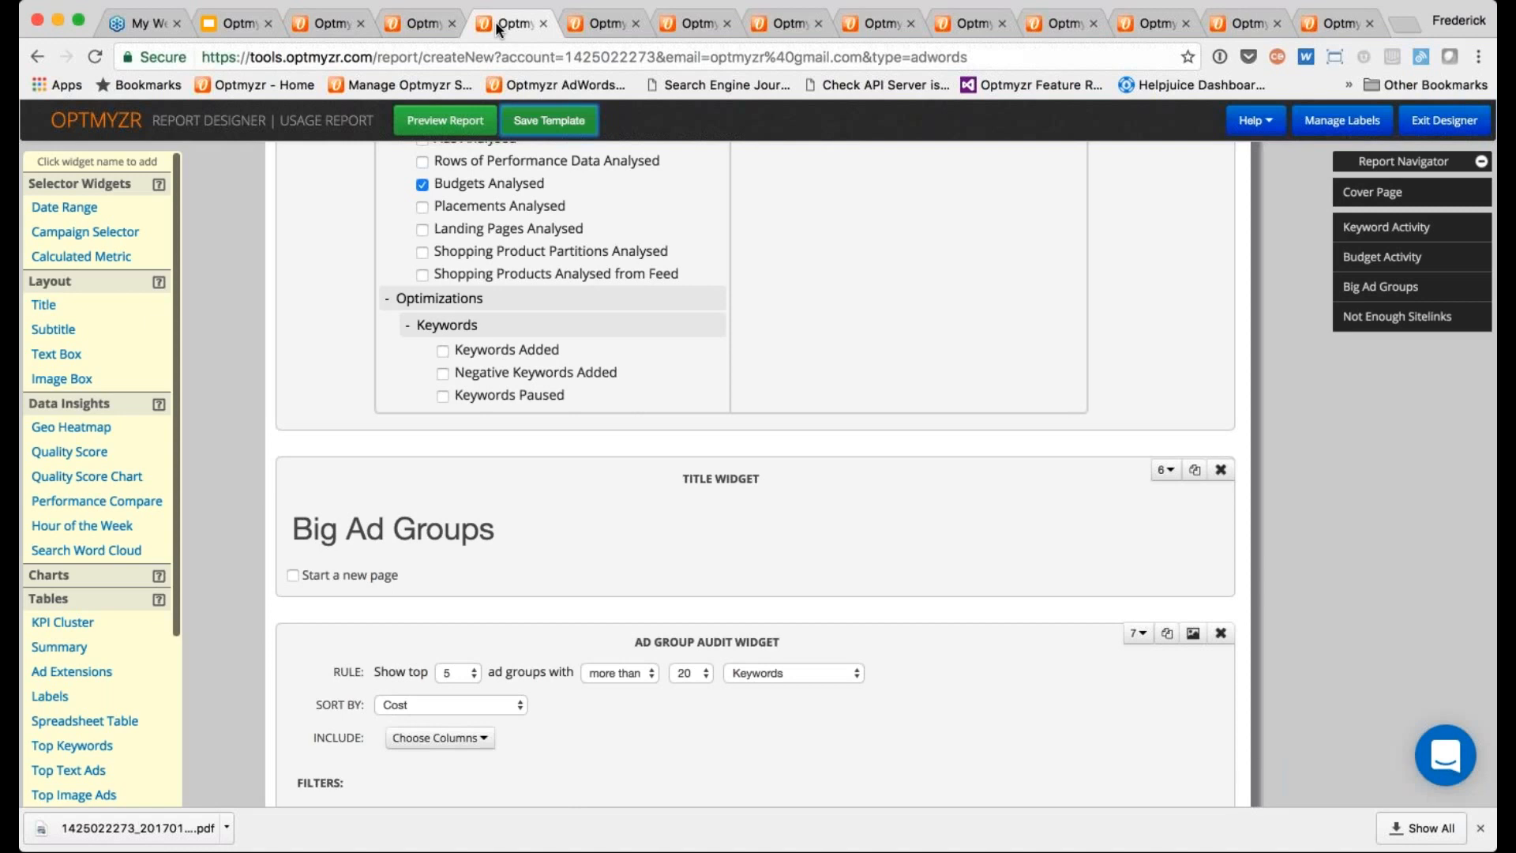
scroll(755, 474, up, 1)
scroll(710, 257, up, 11)
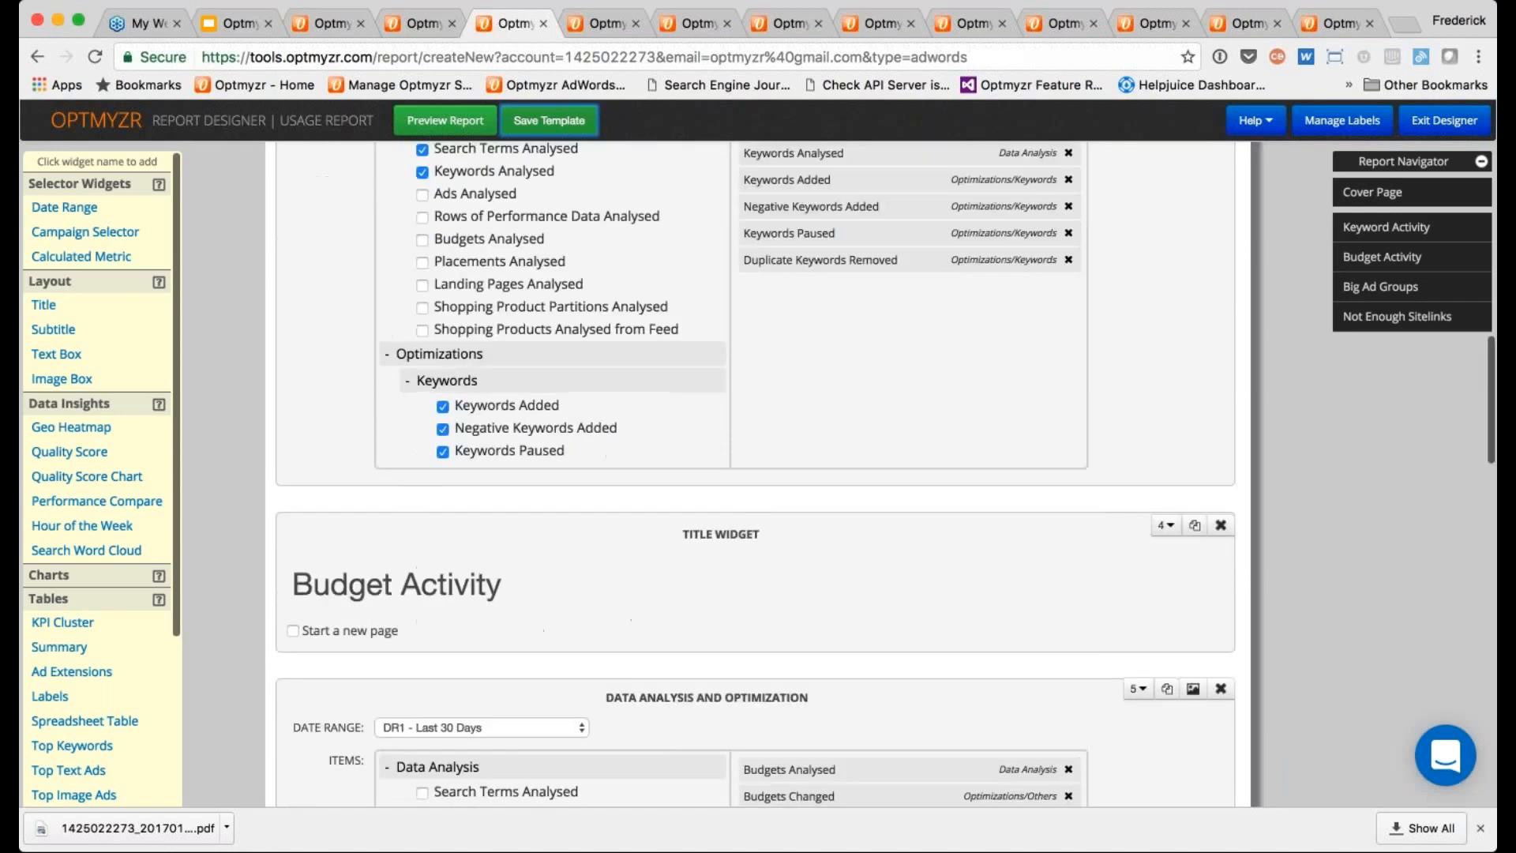
scroll(755, 474, up, 10)
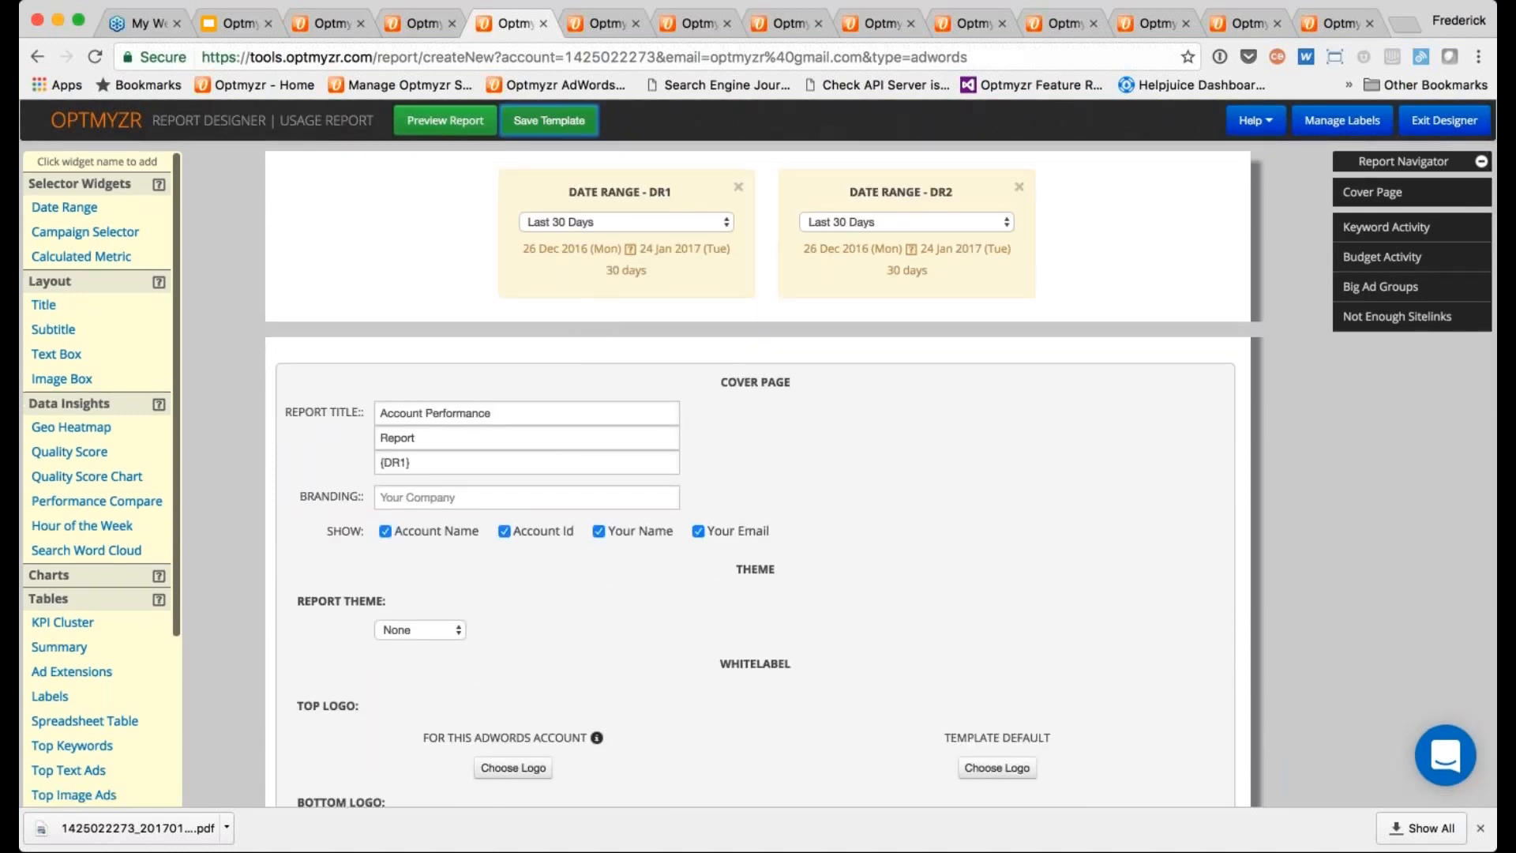
- From the usage dashboard, open Report Templates & Designer for the Original Test Account - Optmyzr account
click(418, 23)
click(483, 120)
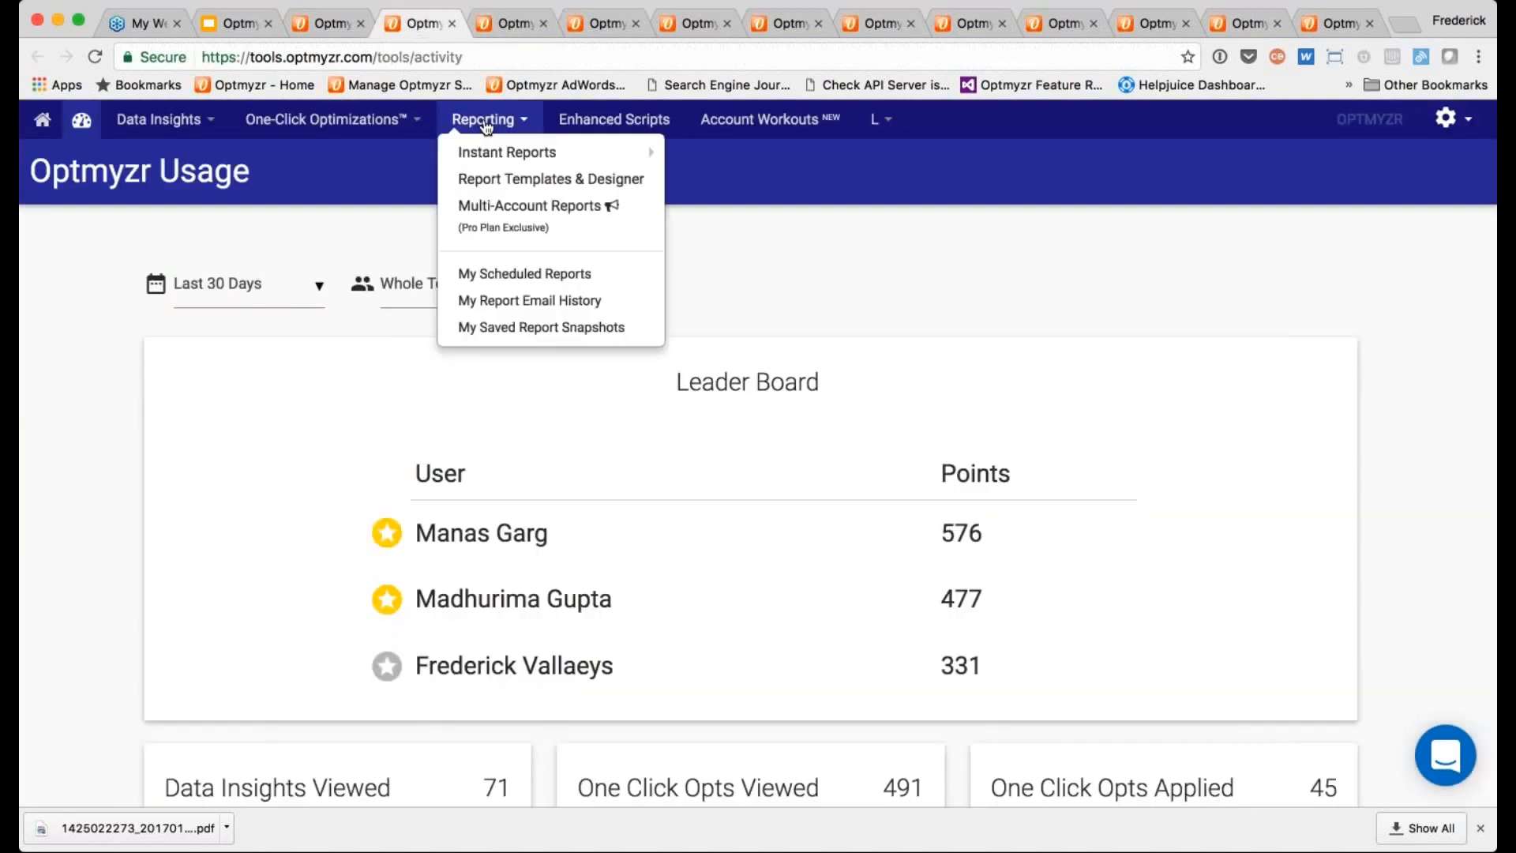
click(500, 181)
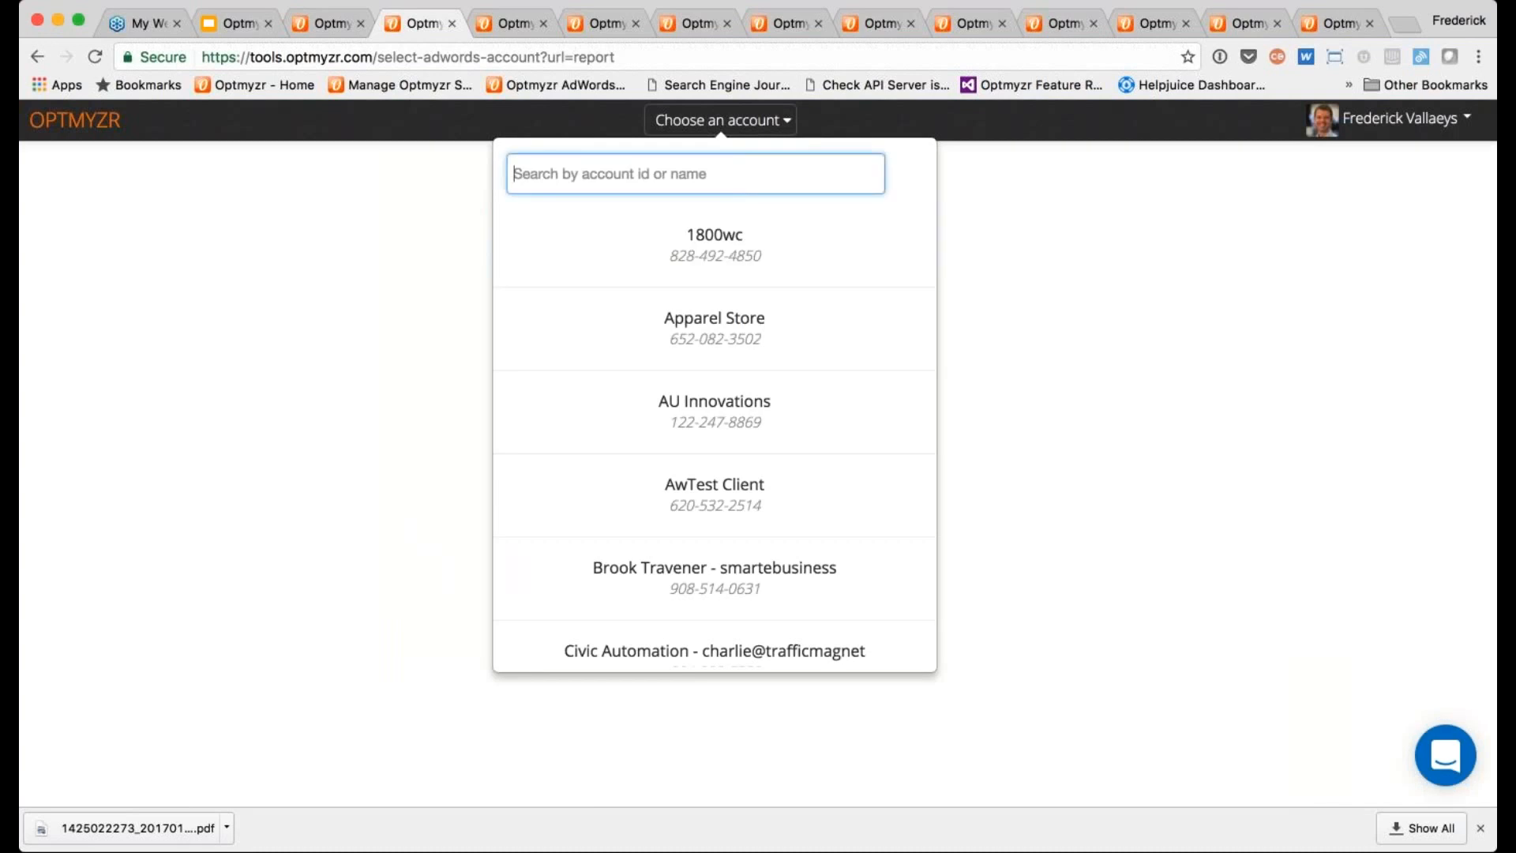
text(origi)
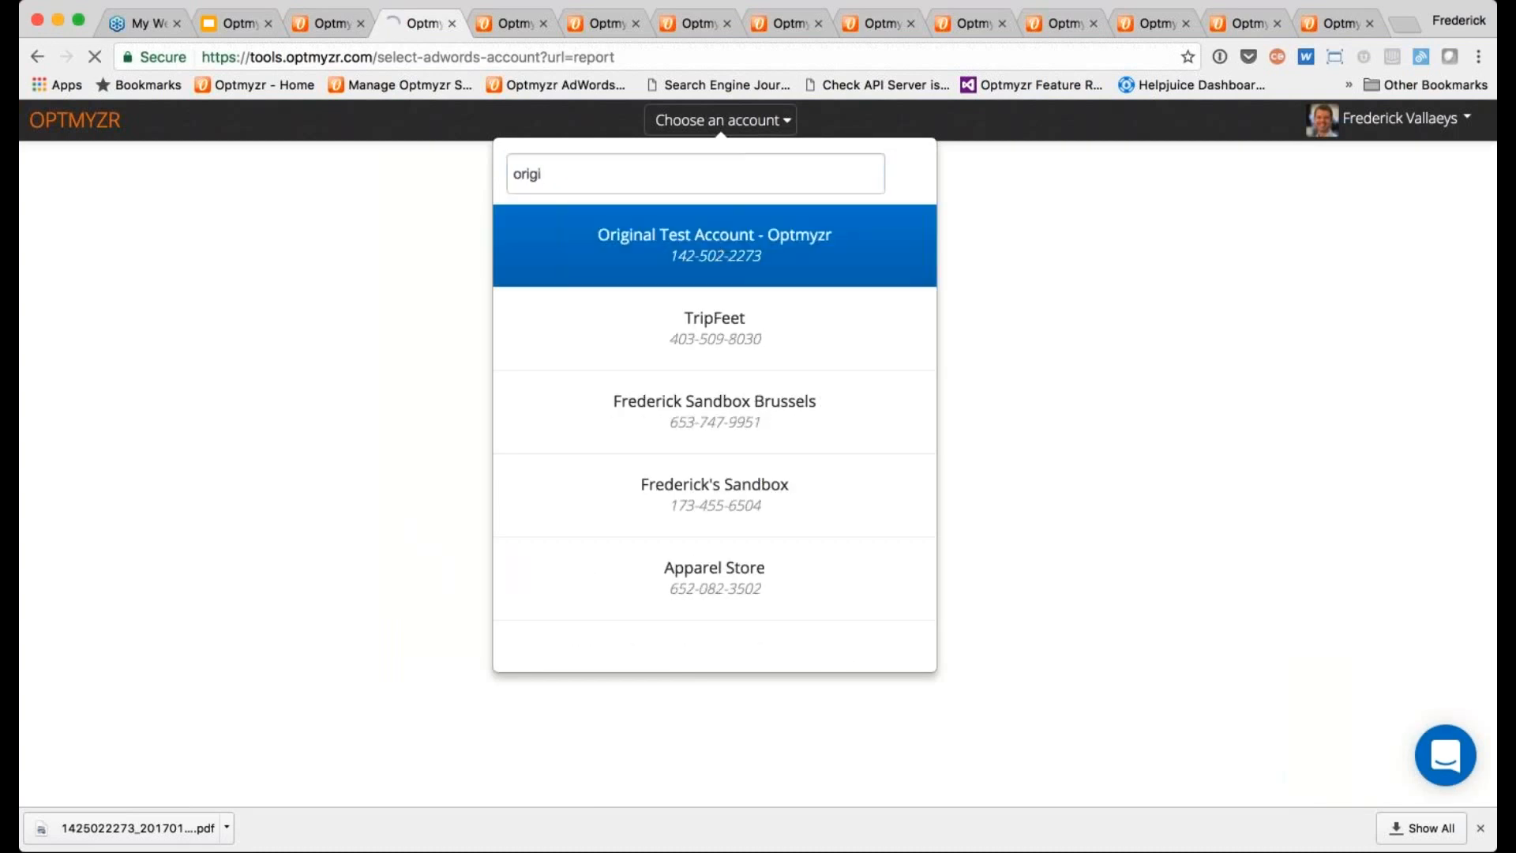
click(721, 254)
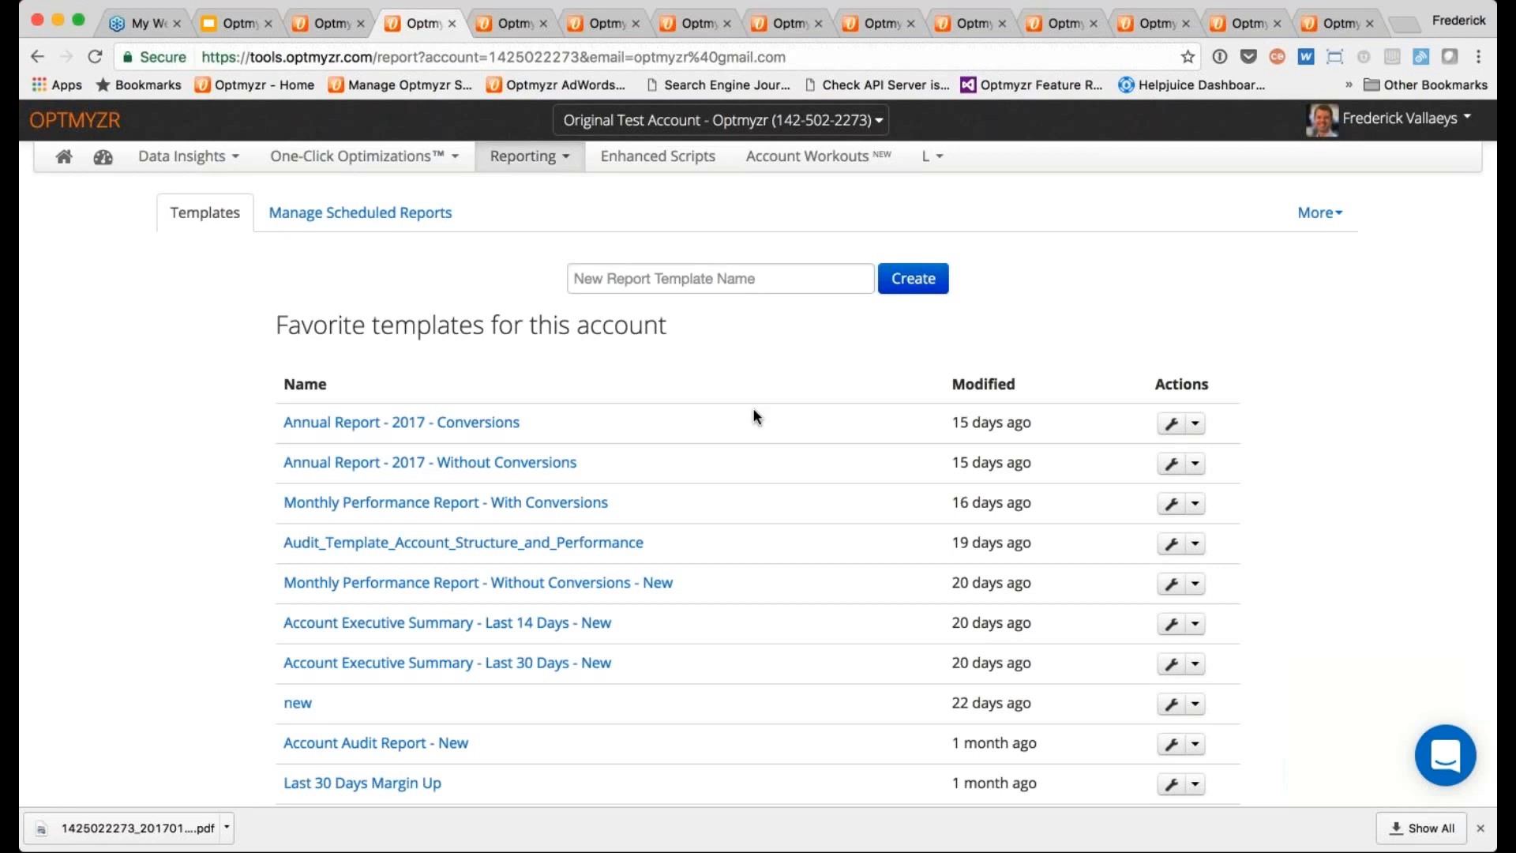
- Return to the Usage Report template in the report designer and review its Keyword Activity section
click(504, 22)
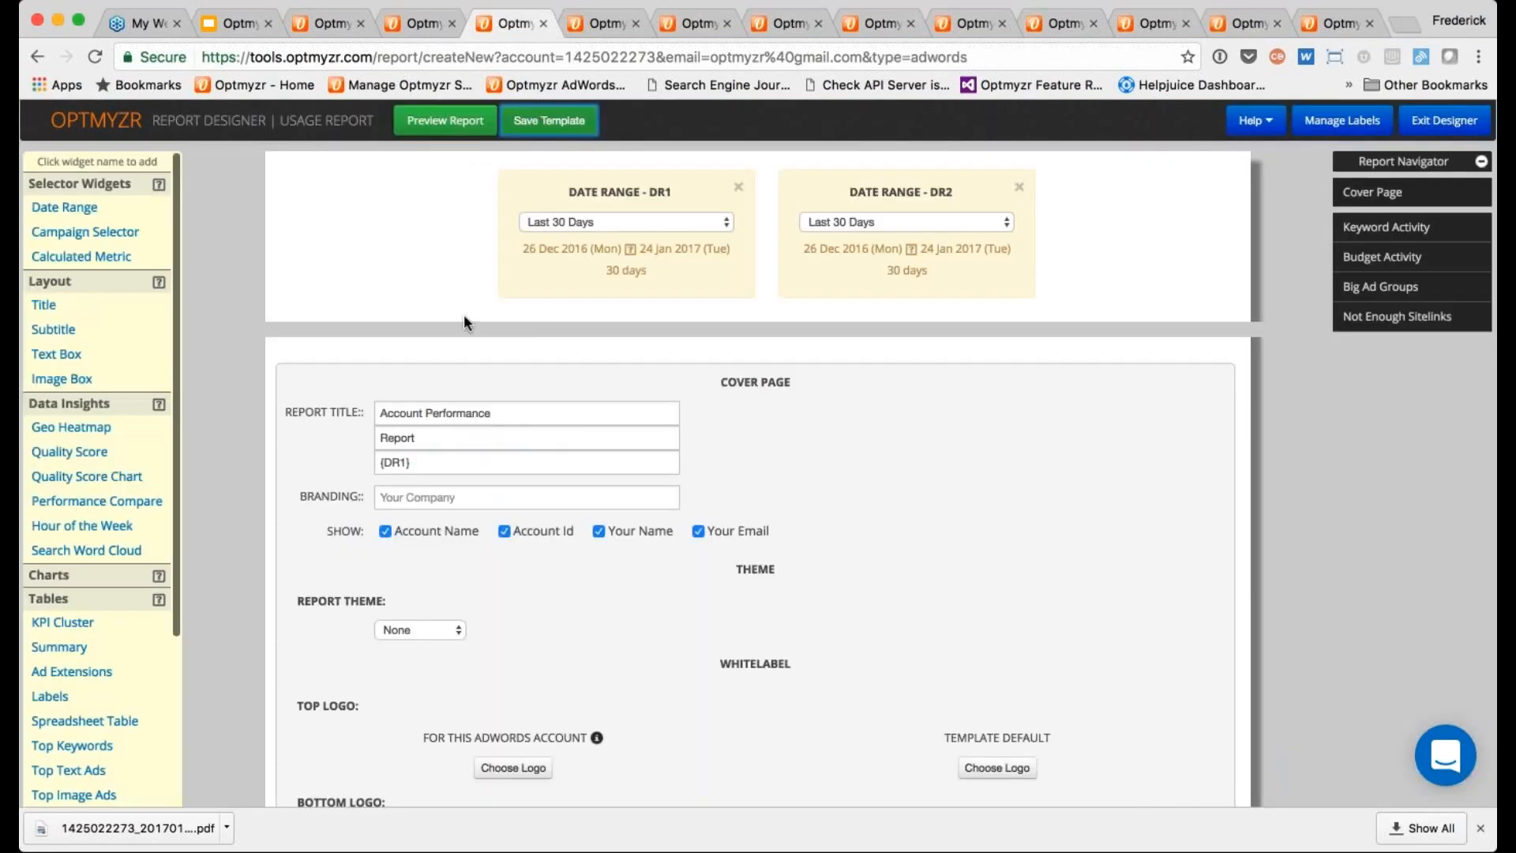
scroll(465, 319, down, 1)
scroll(758, 474, down, 10)
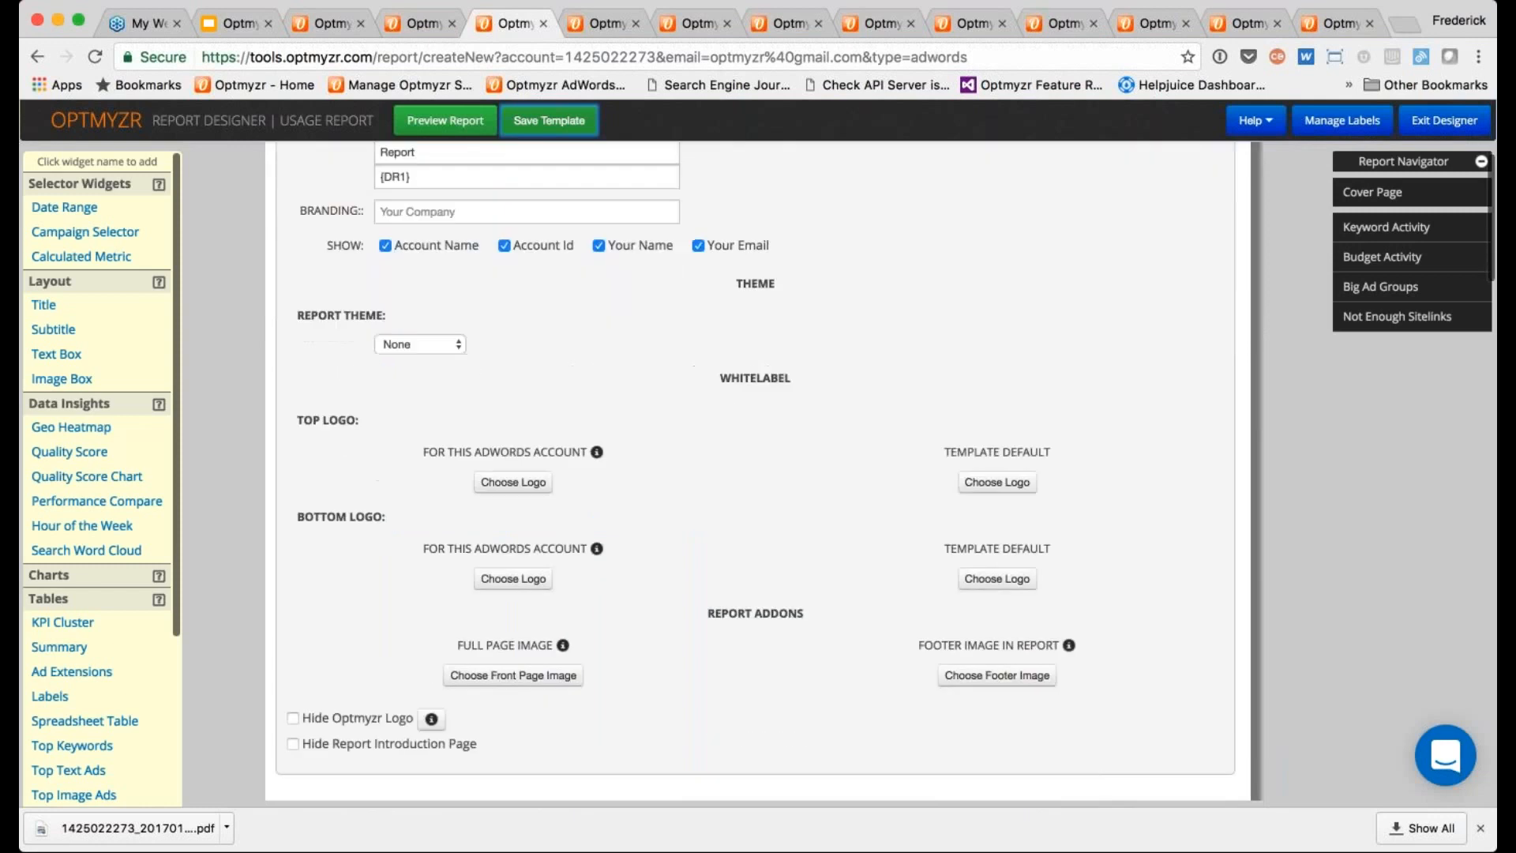
scroll(672, 402, down, 2)
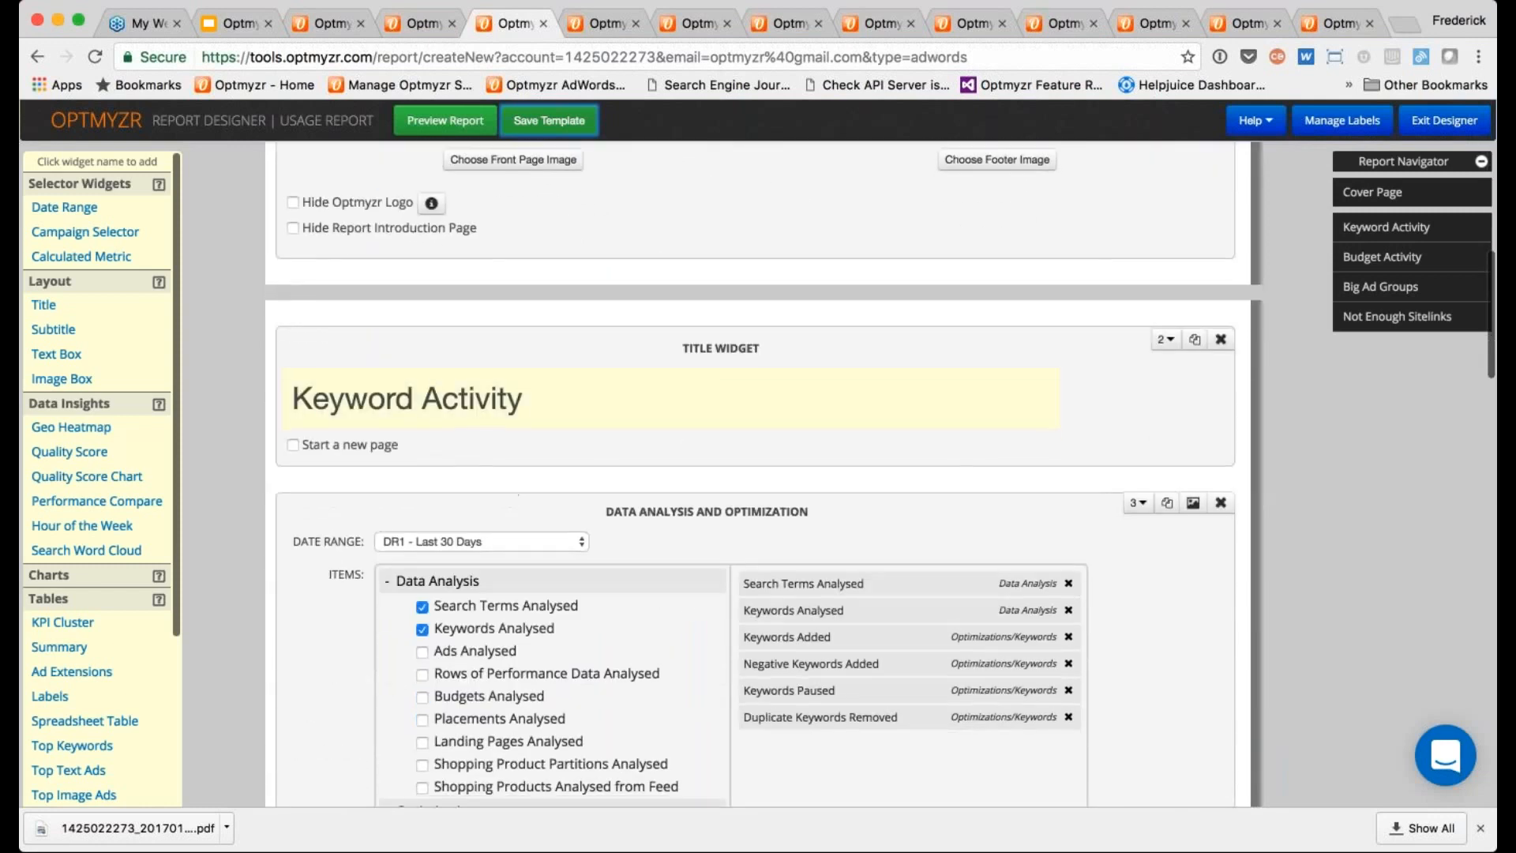
scroll(553, 592, down, 1)
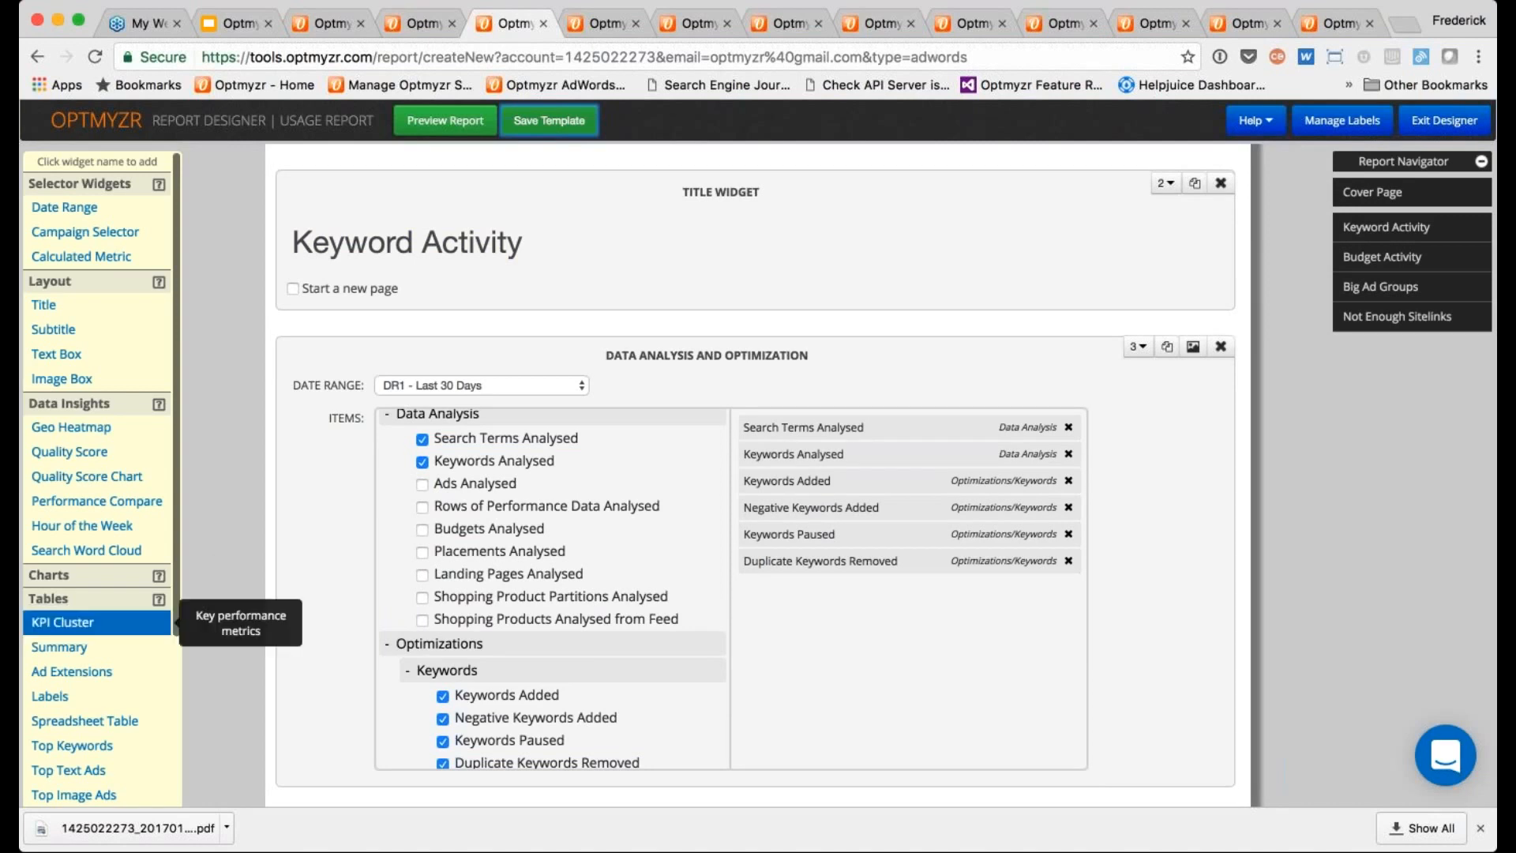
- Look through the available report widgets and the Keyword Activity widget's data analysis and optimization items
scroll(71, 646, down, 2)
scroll(79, 628, down, 3)
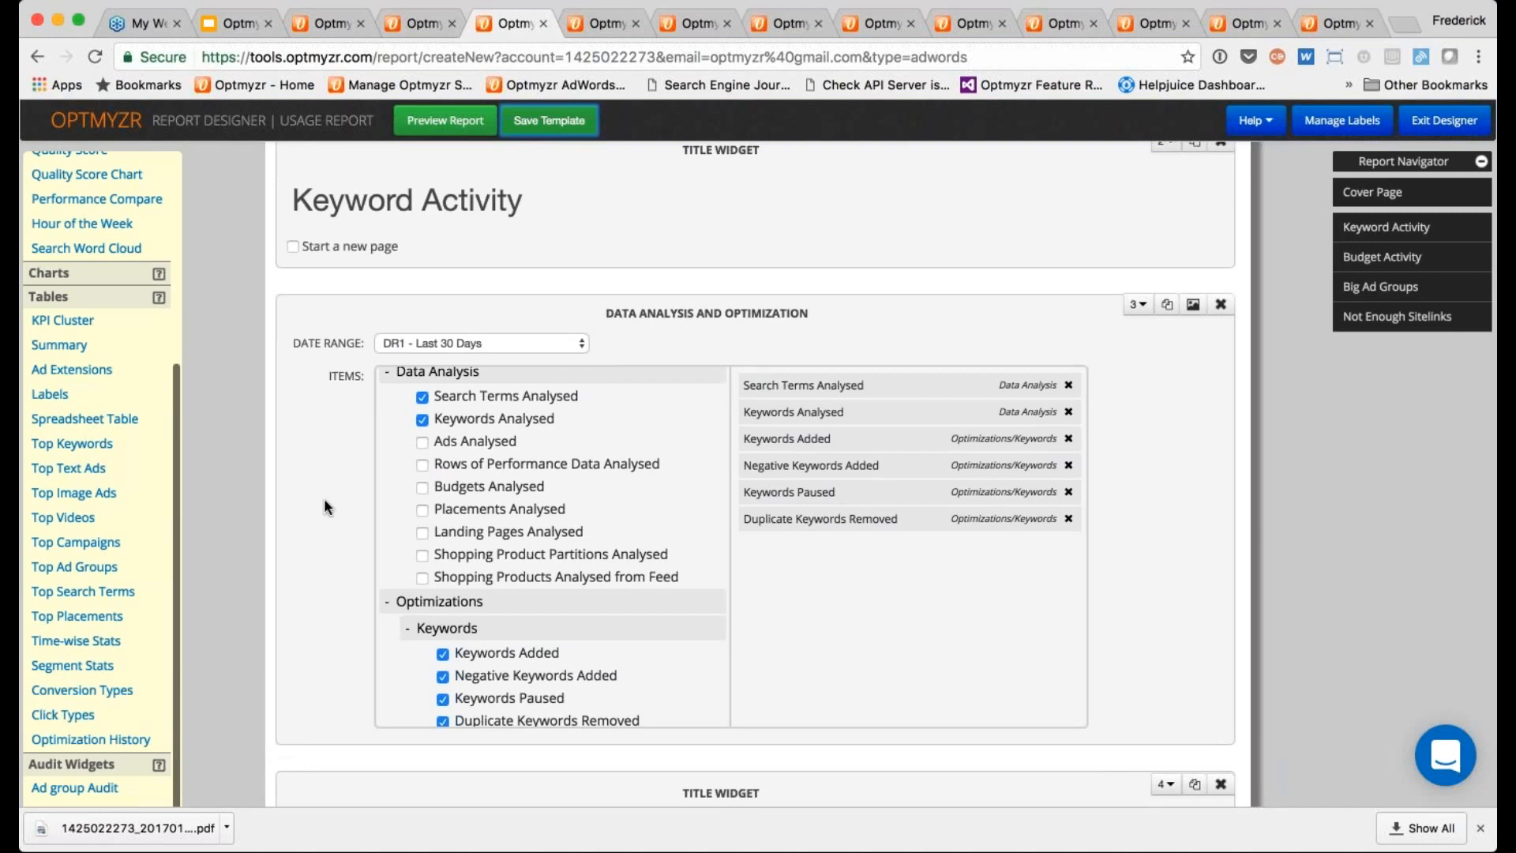
scroll(322, 502, up, 1)
scroll(322, 504, up, 2)
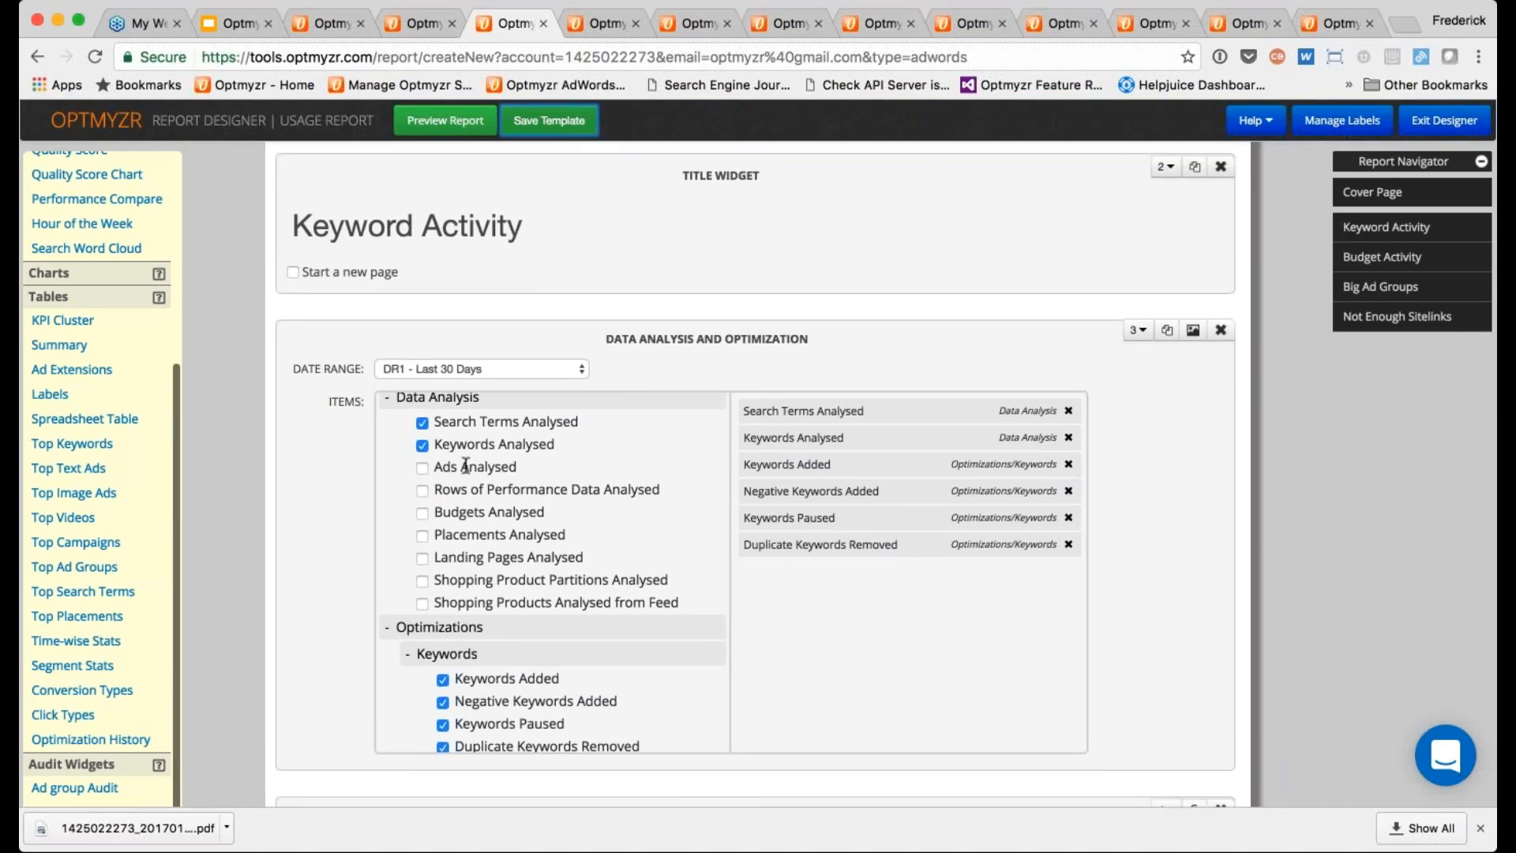
scroll(465, 466, up, 3)
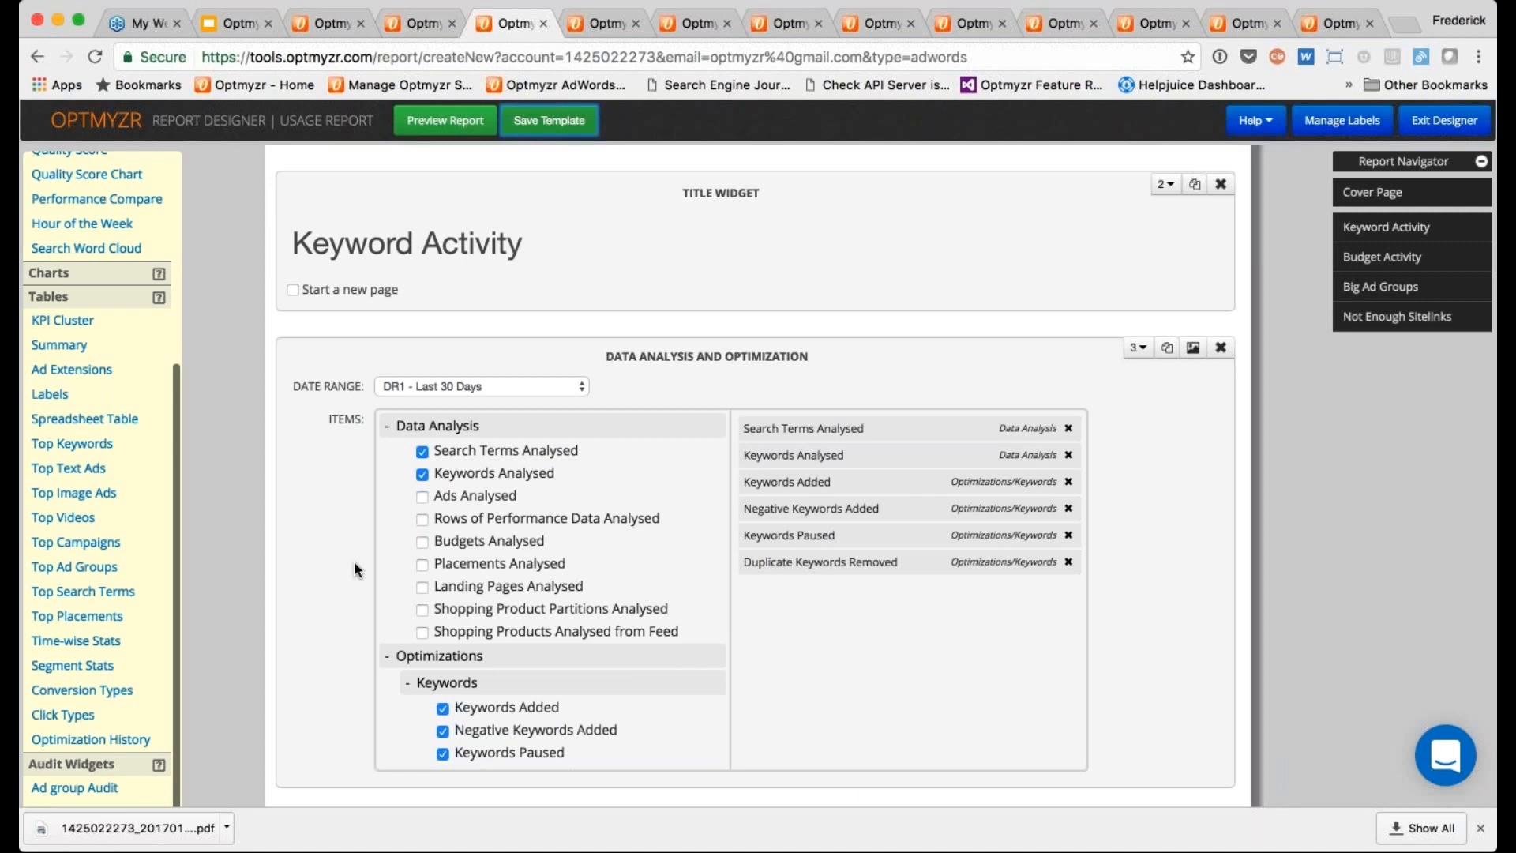
- Review the Budget Activity section and the items selected in its Data Analysis and Optimization widget
scroll(354, 561, down, 3)
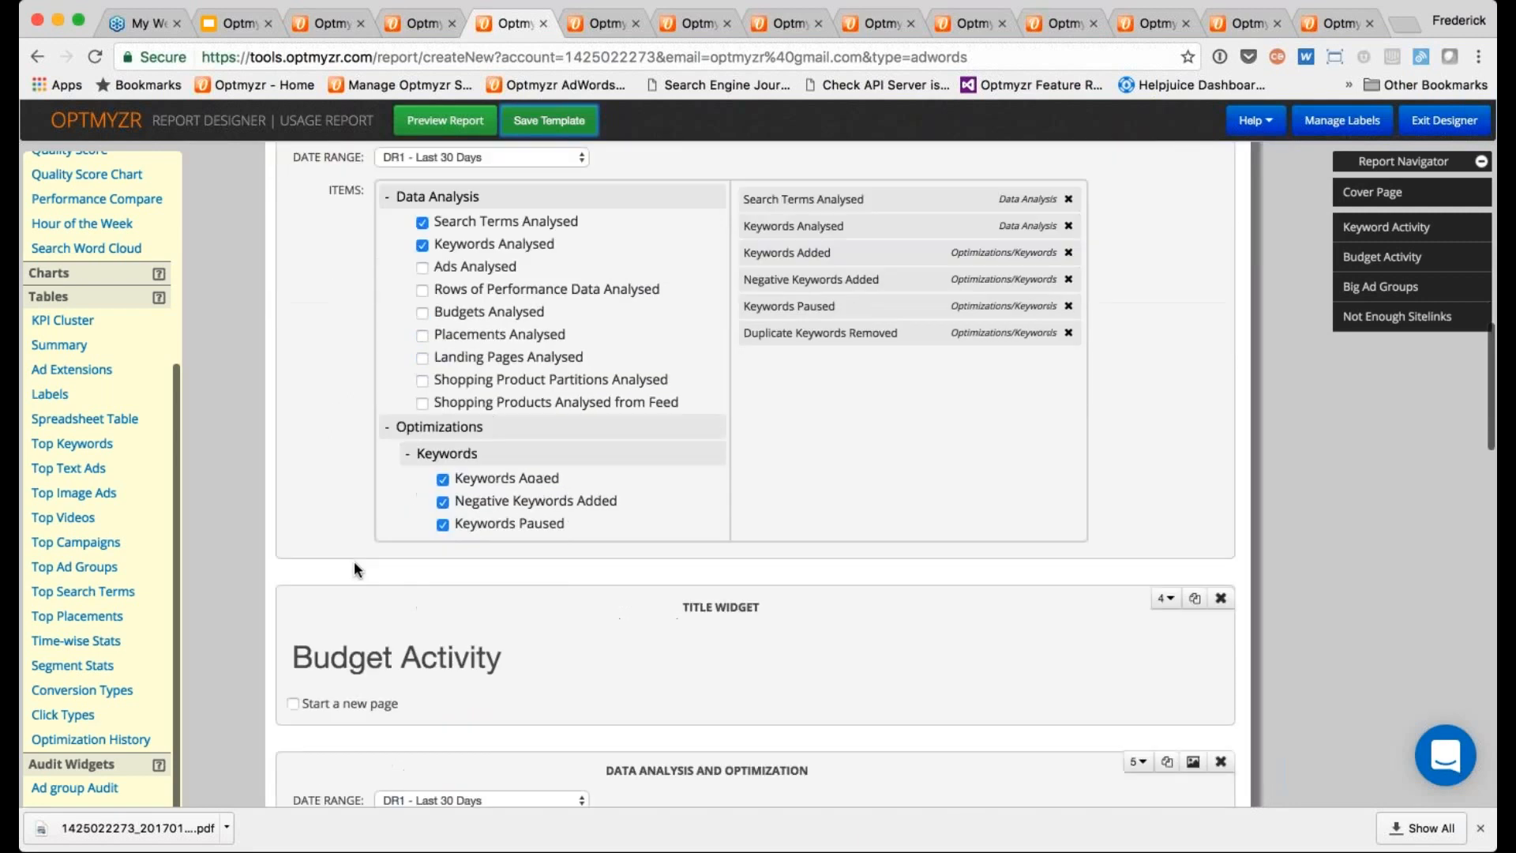
scroll(354, 561, down, 5)
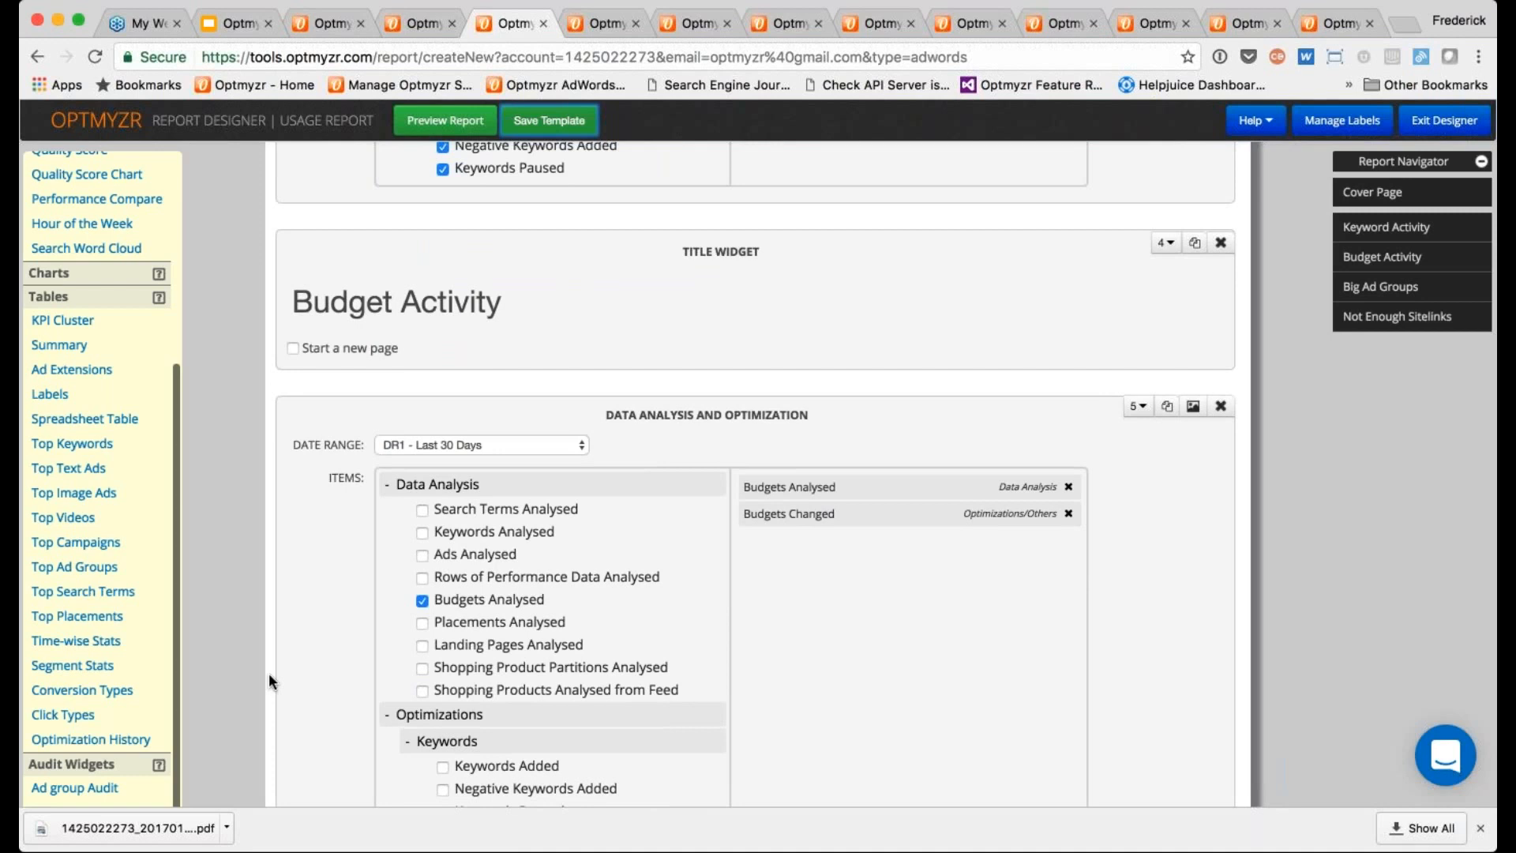
scroll(349, 669, down, 1)
scroll(349, 665, down, 2)
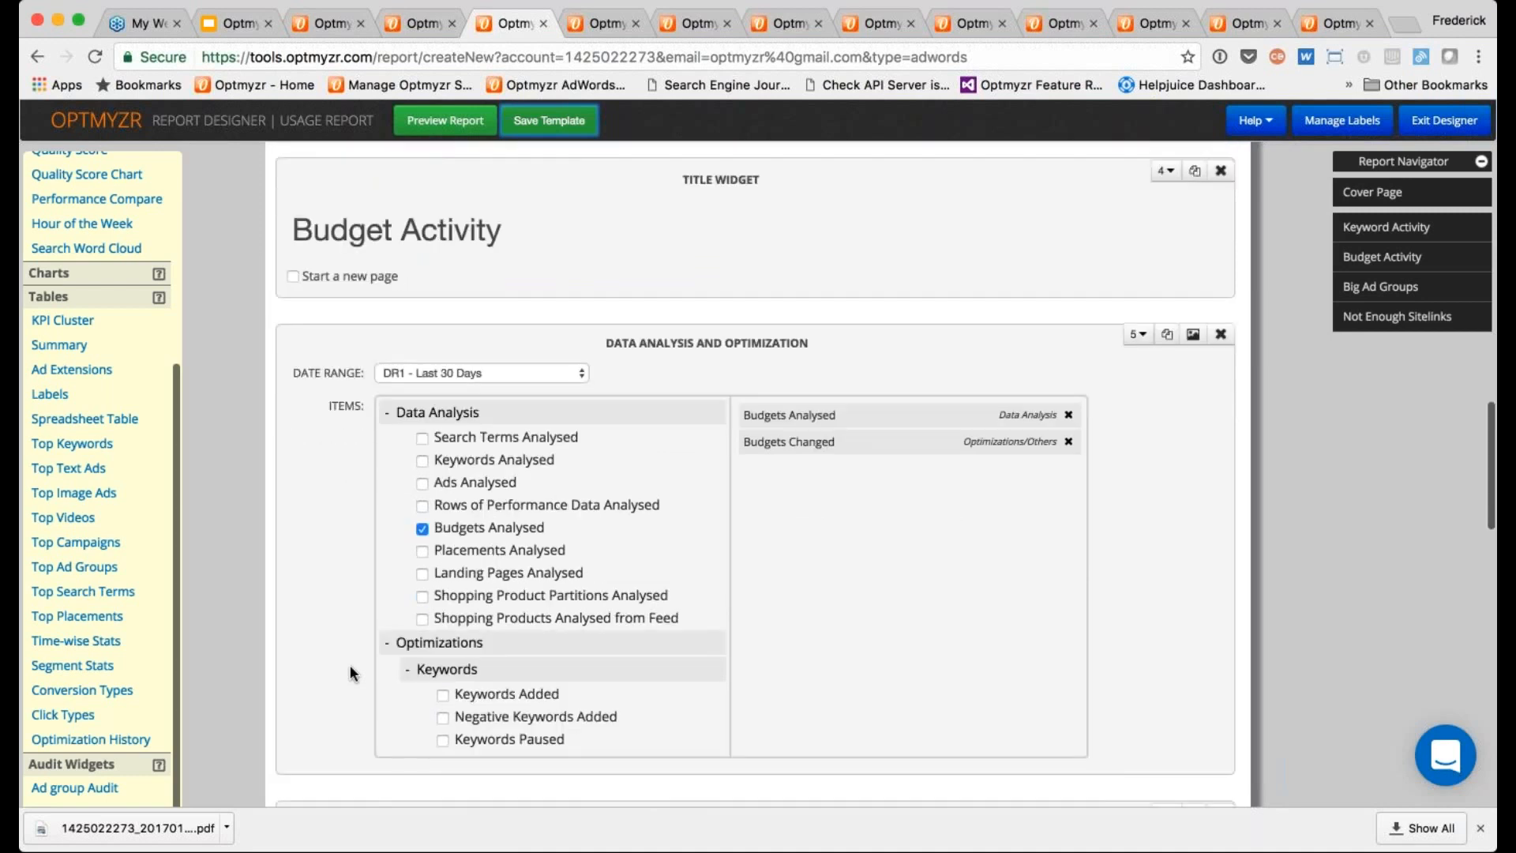
- Preview the Keyword Activity section's Data Analysis and Optimization widget with real-time data, and close the preview
scroll(349, 665, up, 7)
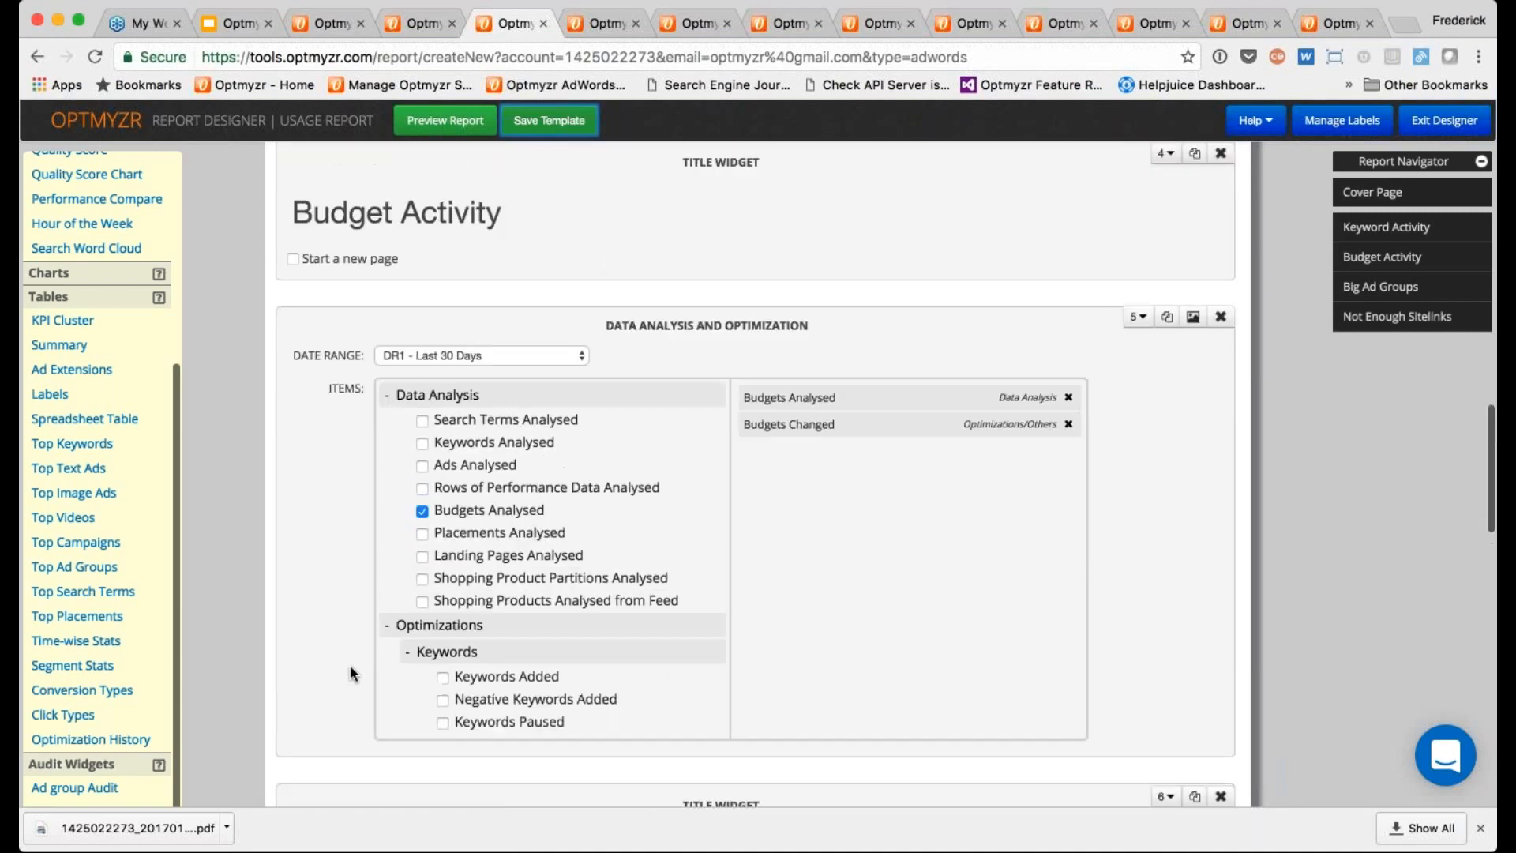
scroll(349, 665, up, 3)
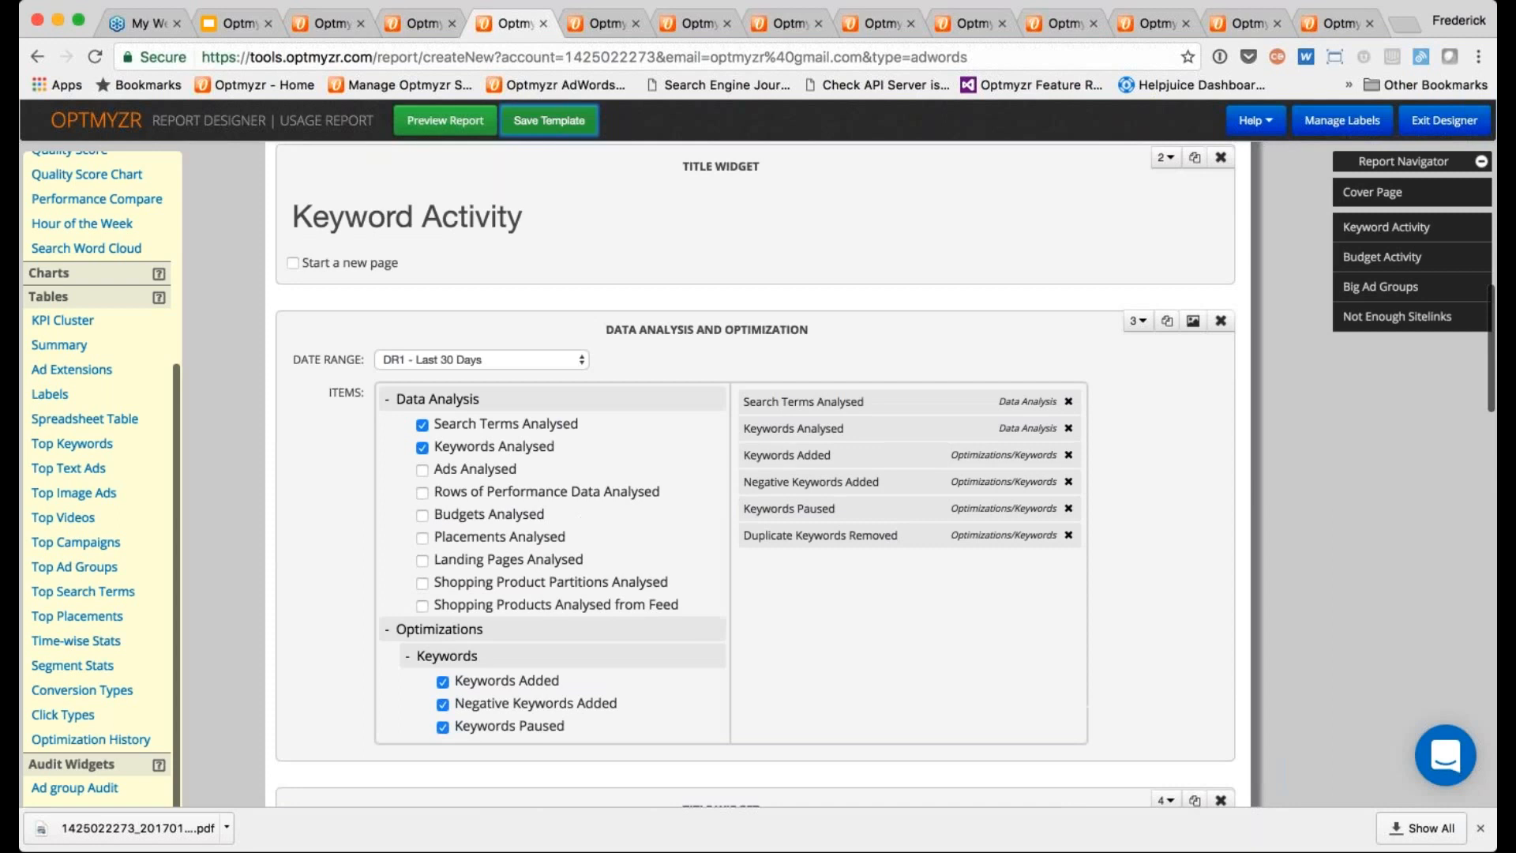
click(1193, 323)
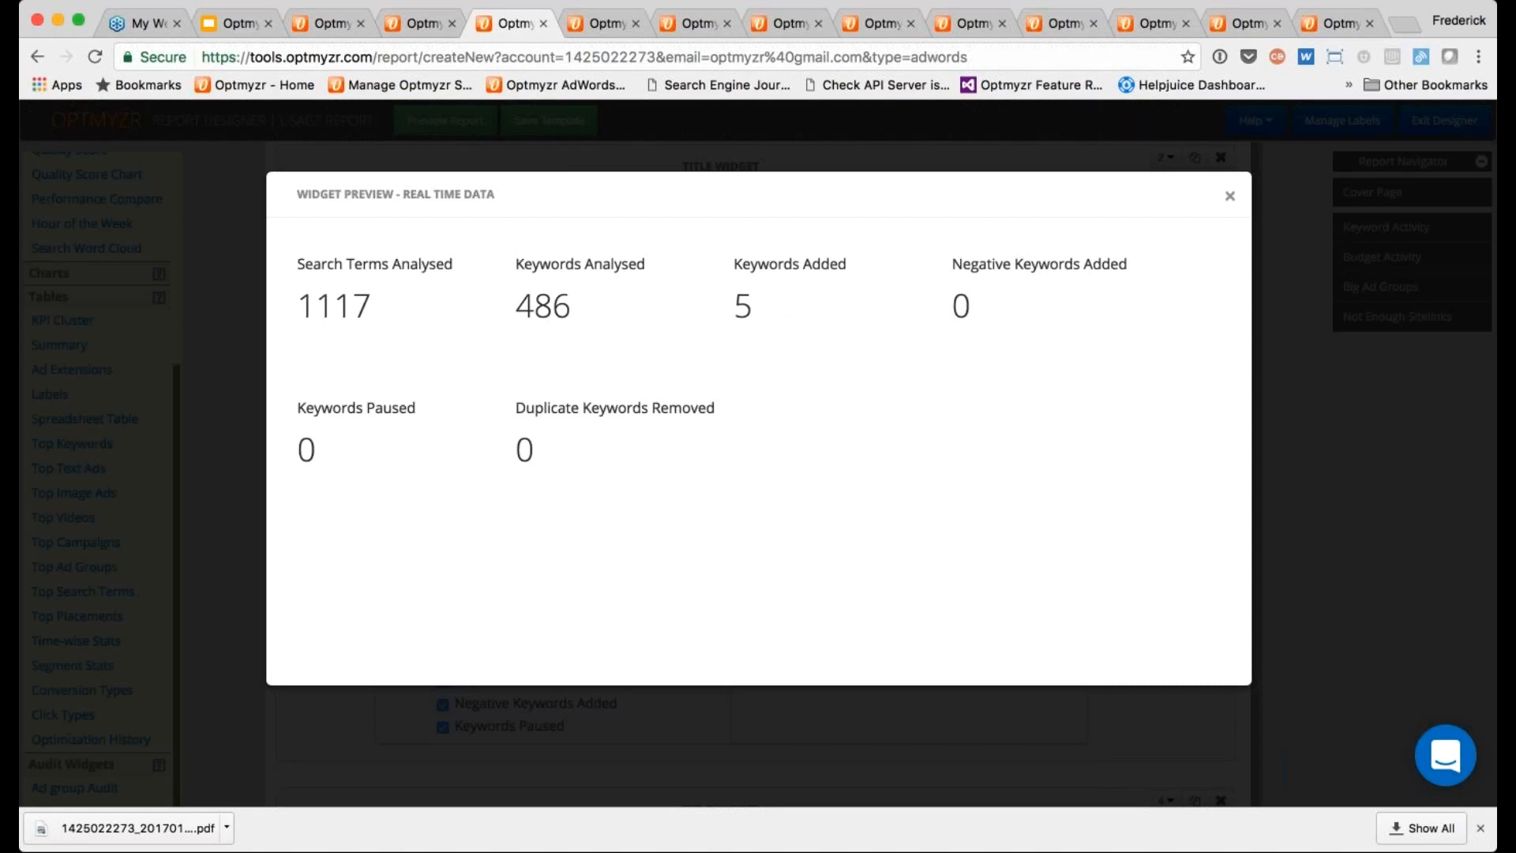
click(1229, 196)
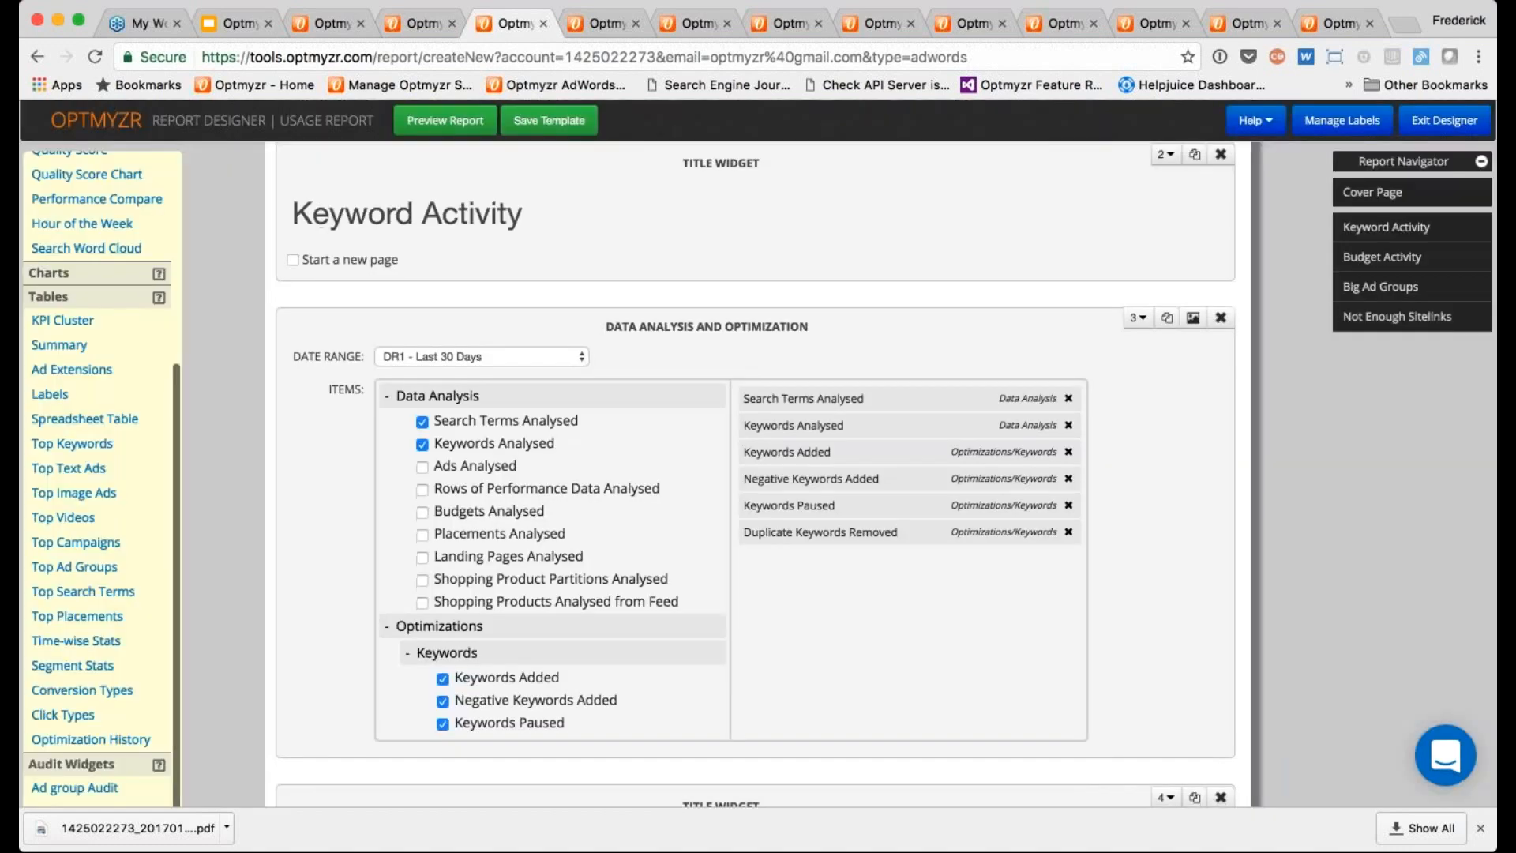
- Look over the Big Ad Groups section with its Ad Group Audit widget and the available audit widgets
scroll(755, 473, down, 7)
scroll(755, 473, down, 6)
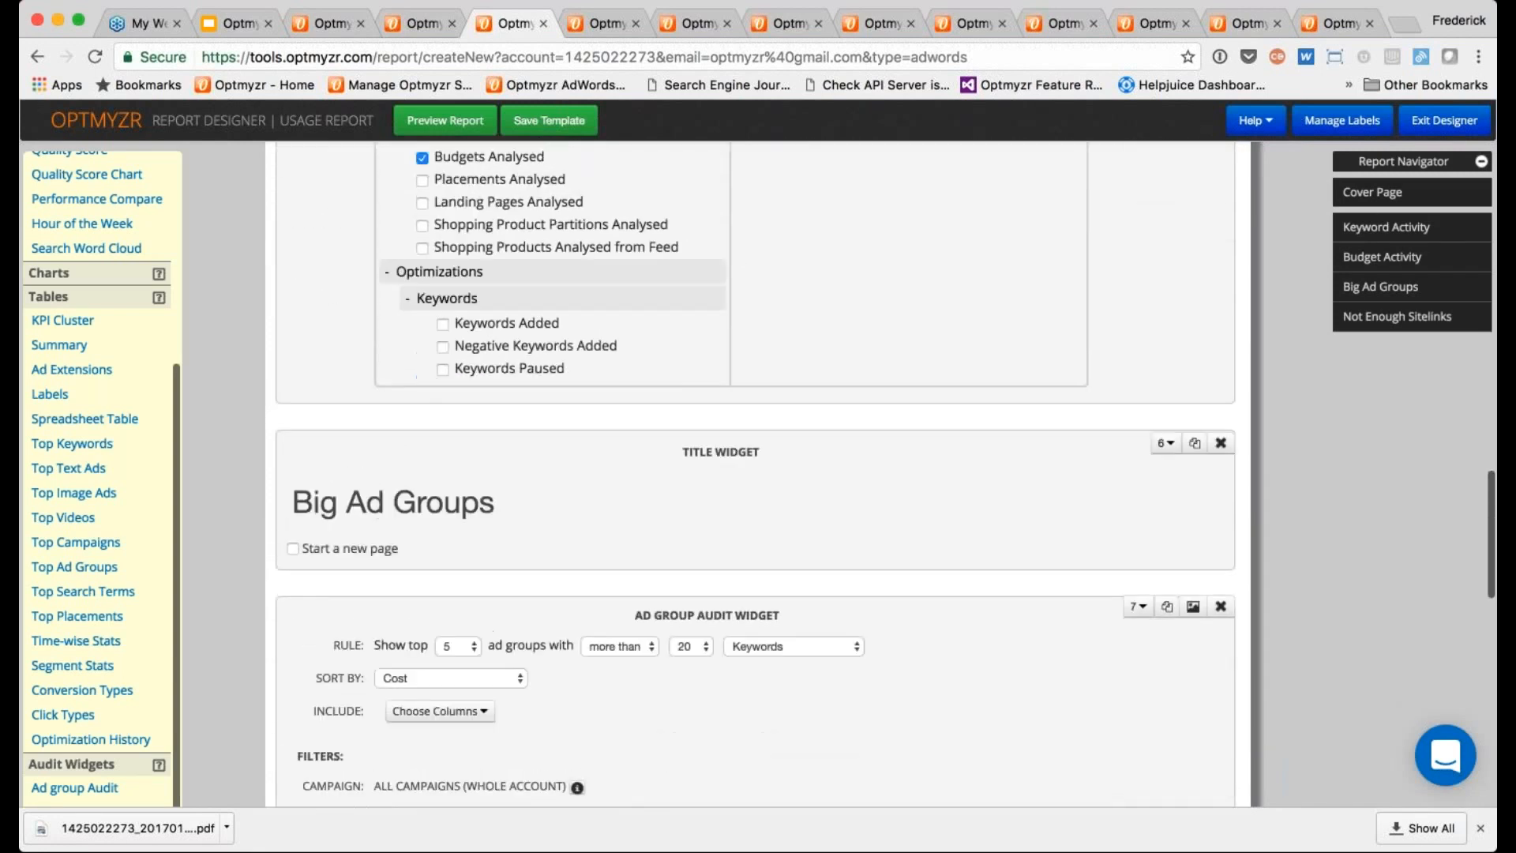
scroll(755, 473, down, 3)
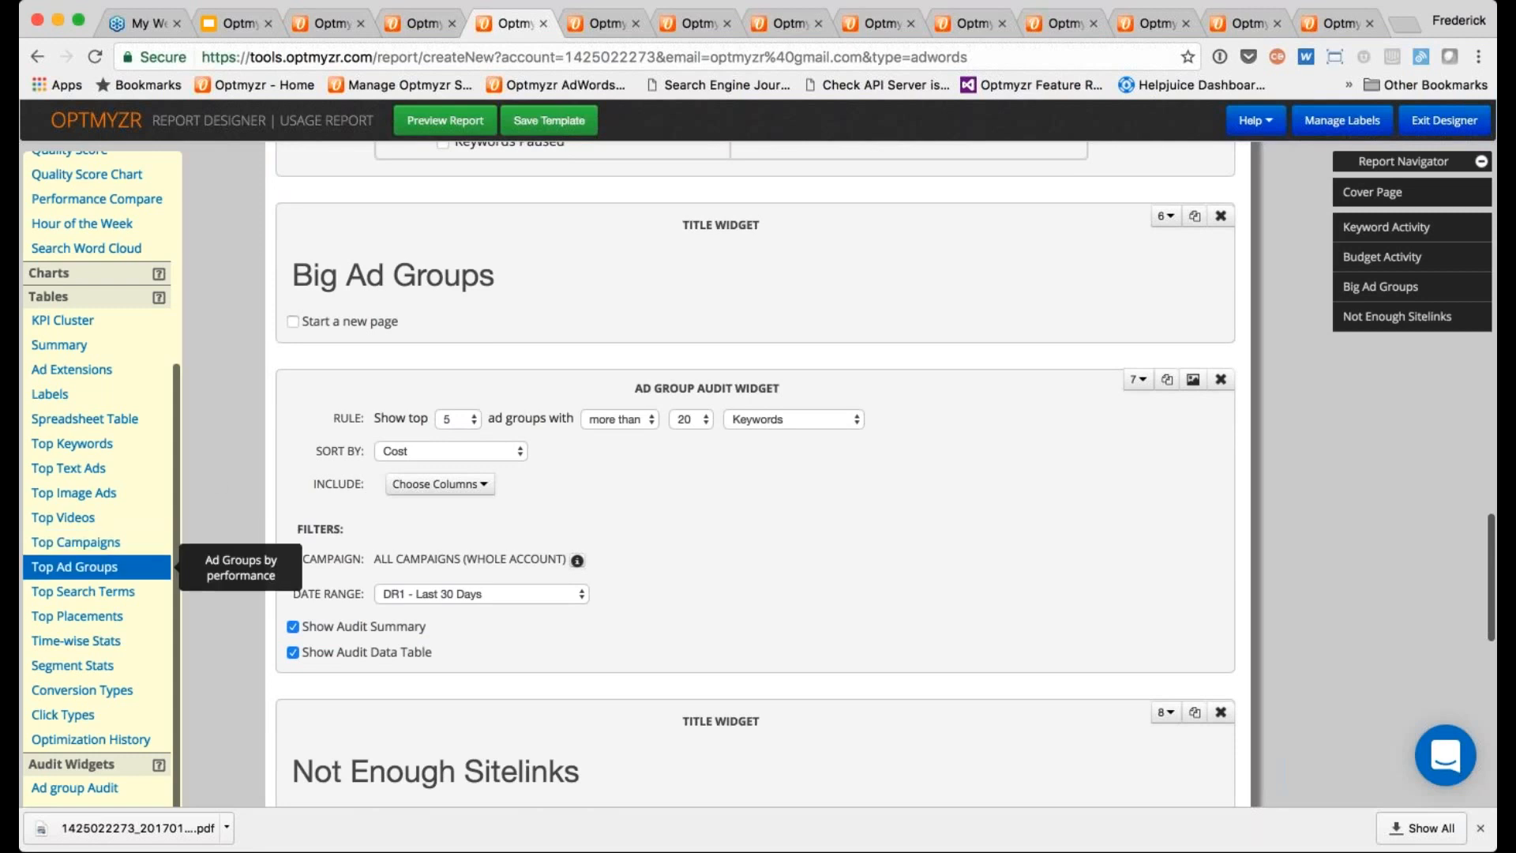
scroll(143, 566, down, 2)
scroll(71, 237, up, 5)
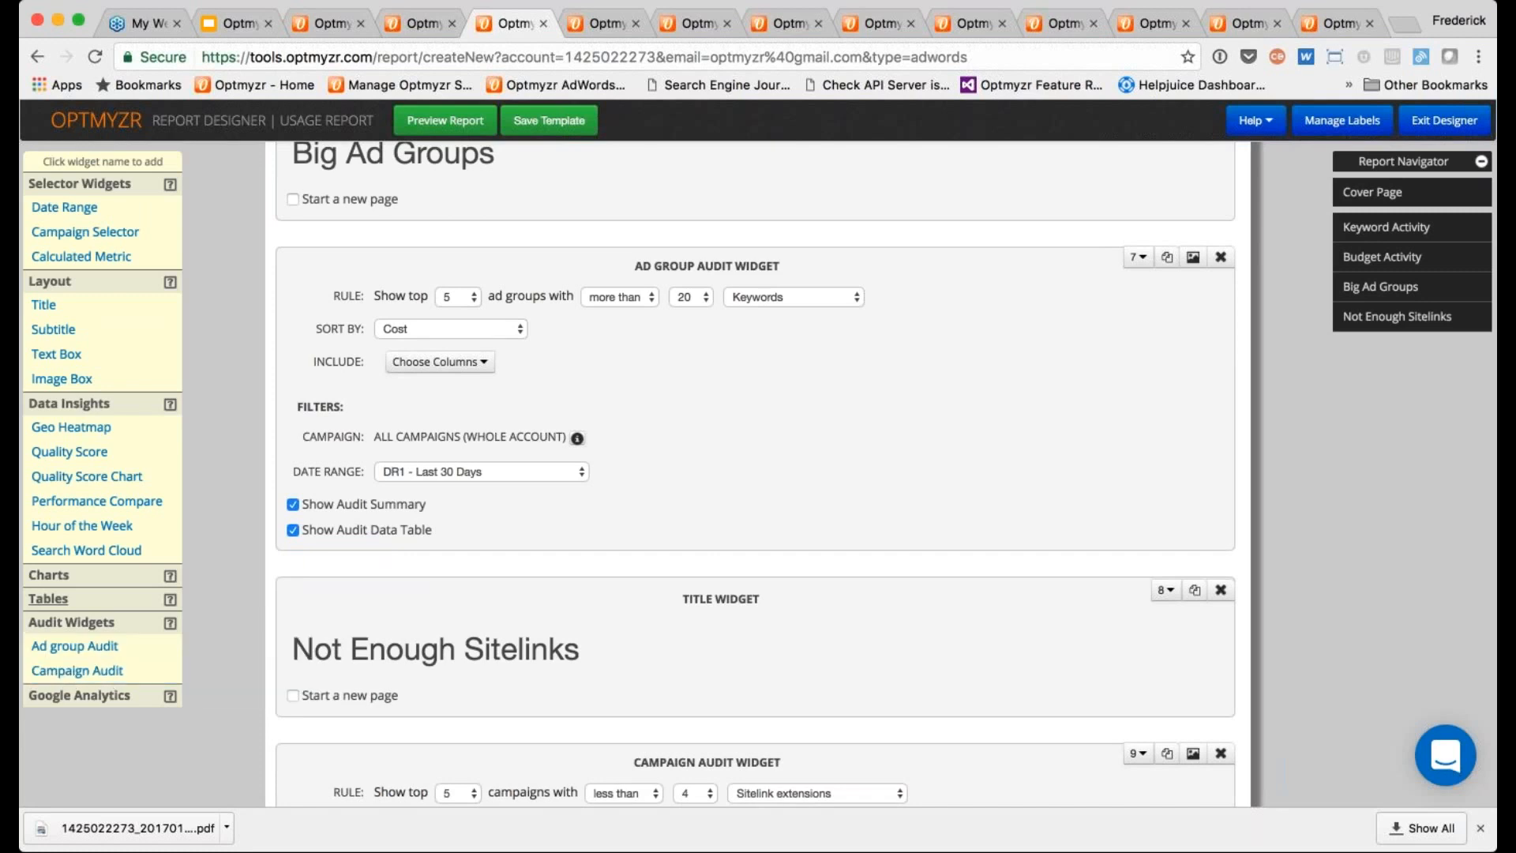
scroll(755, 474, up, 2)
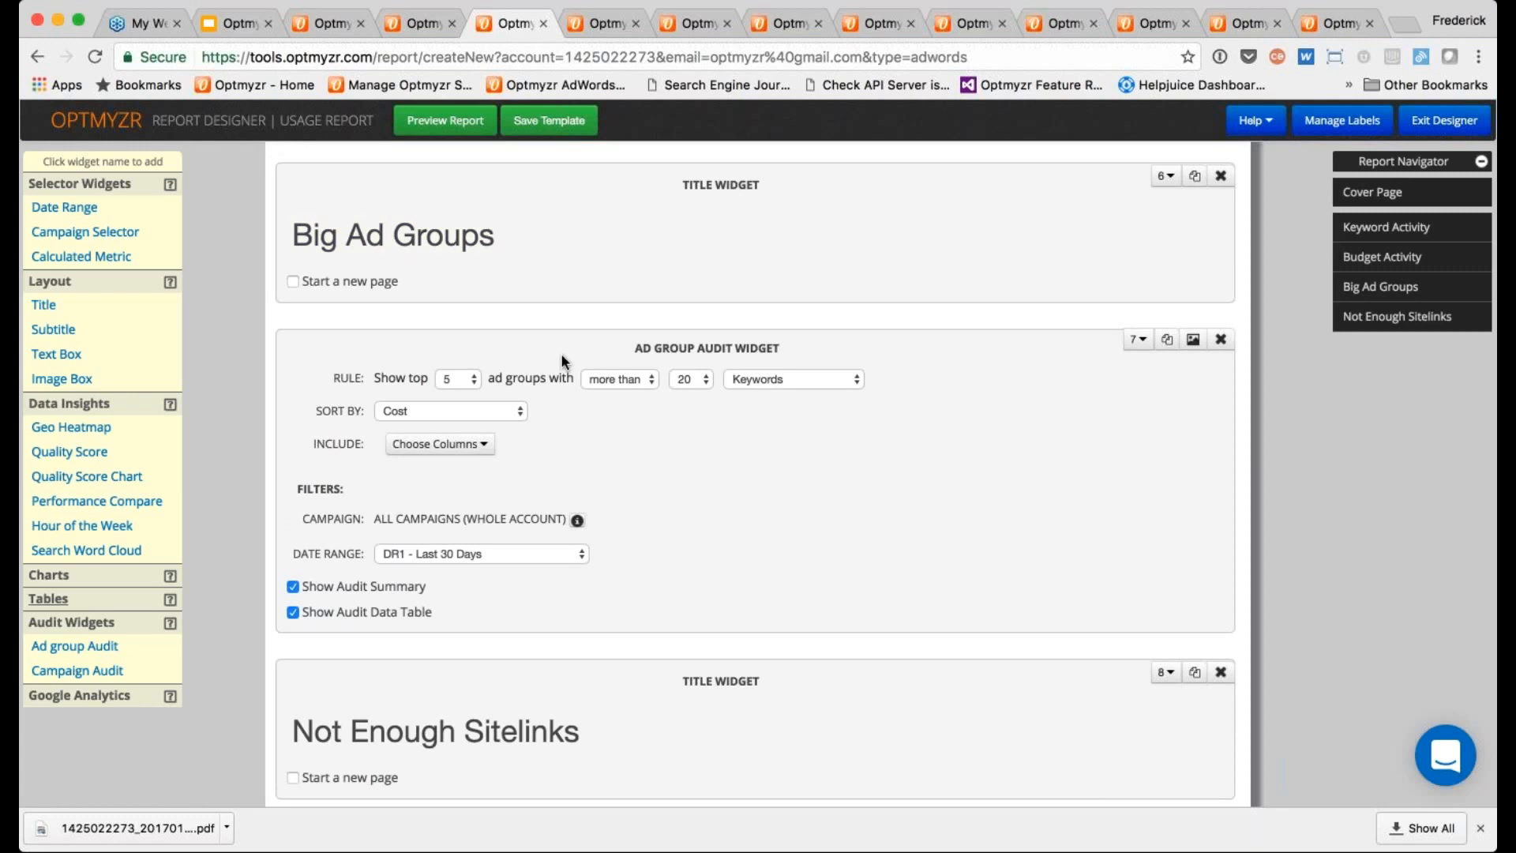
- Check the Ad Group Audit widget's metric, threshold, sorting and column options, and preview its real-time data
click(792, 380)
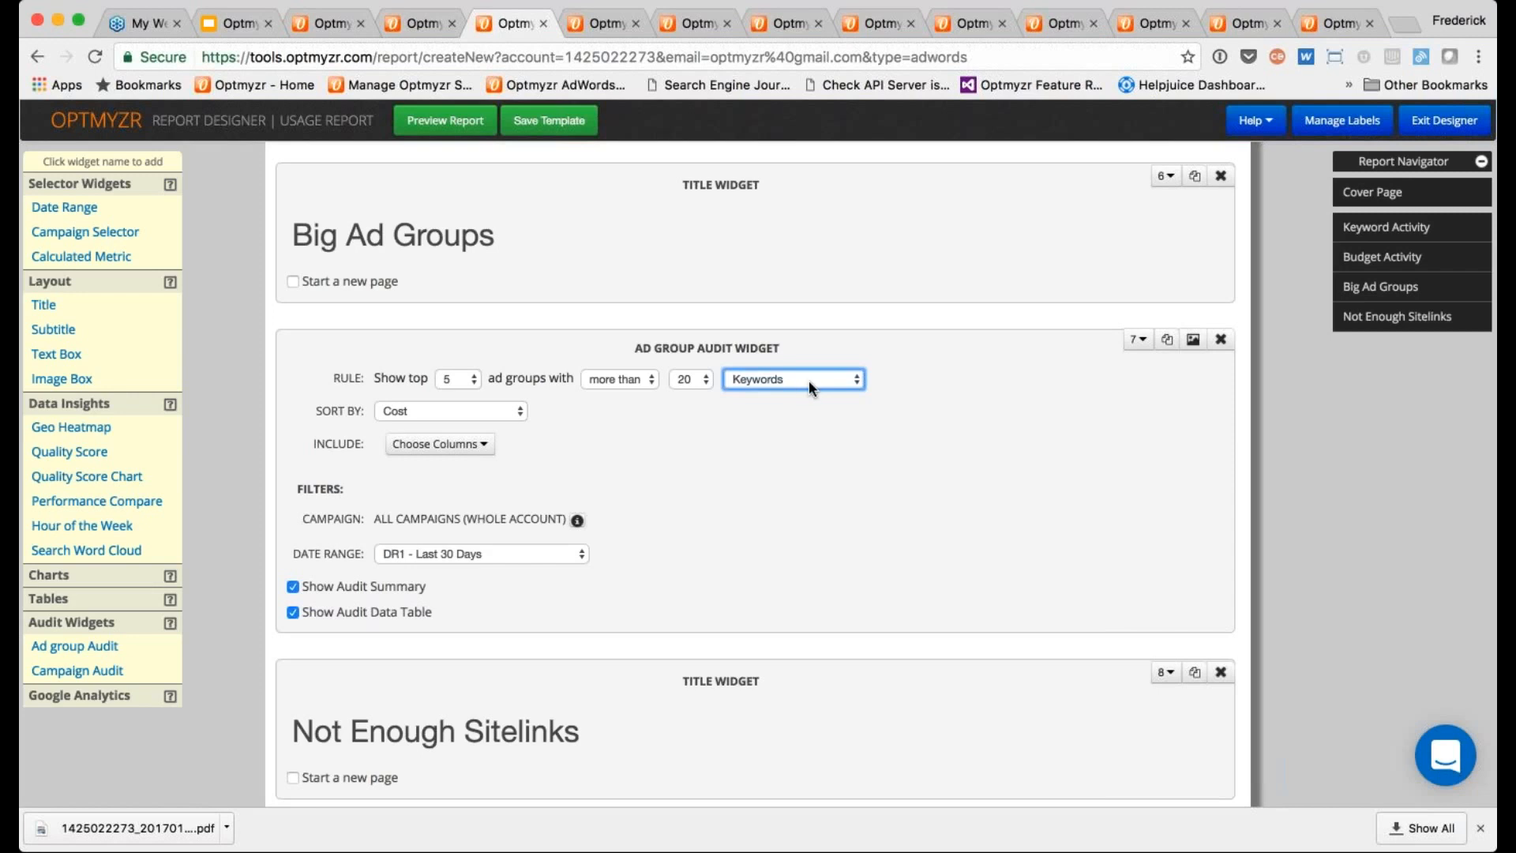
key(shift+Tab)
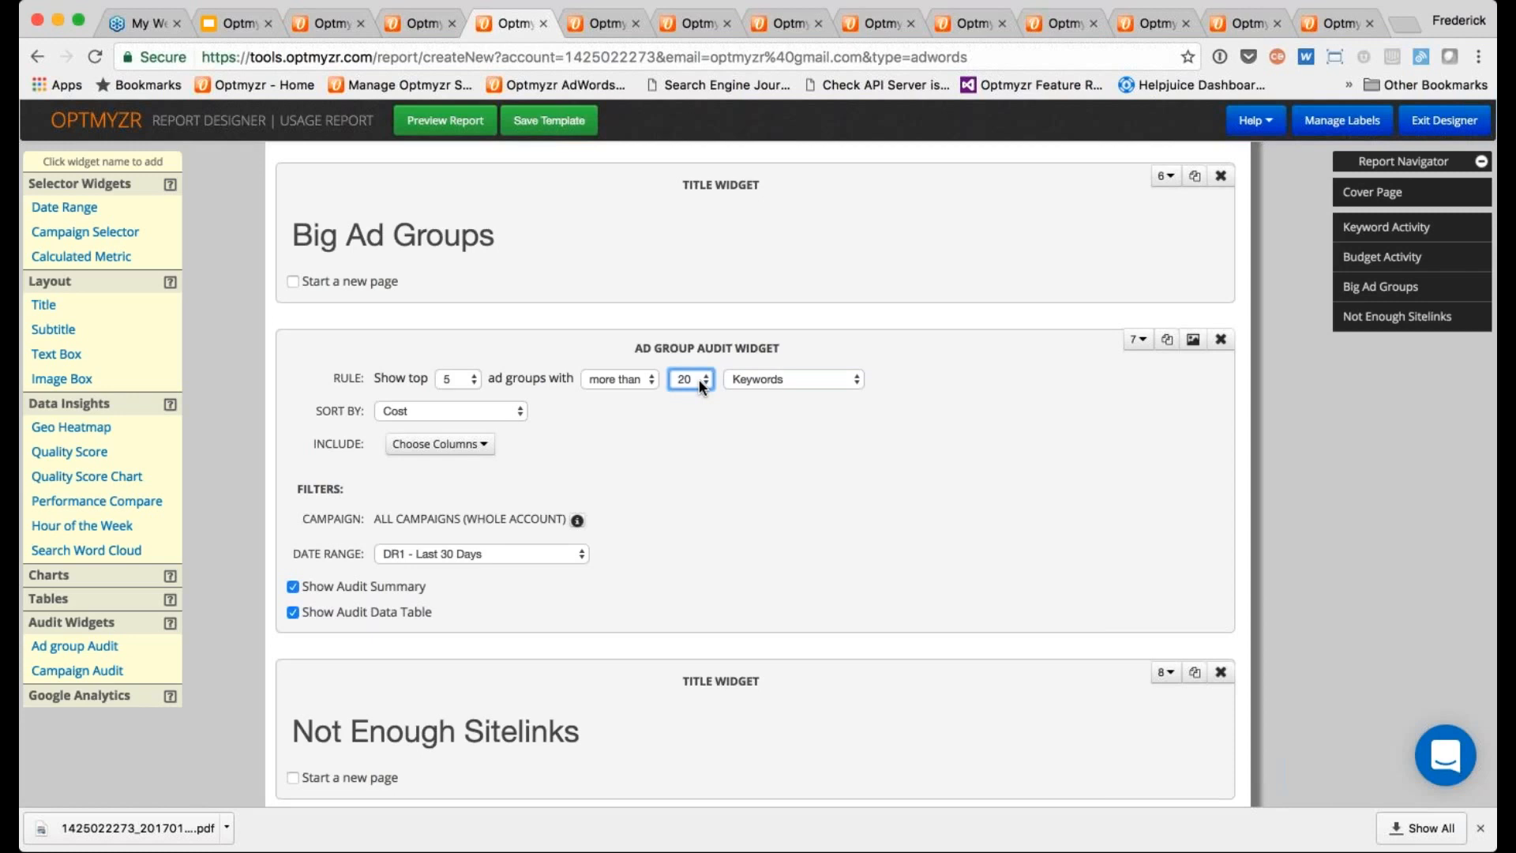
click(456, 415)
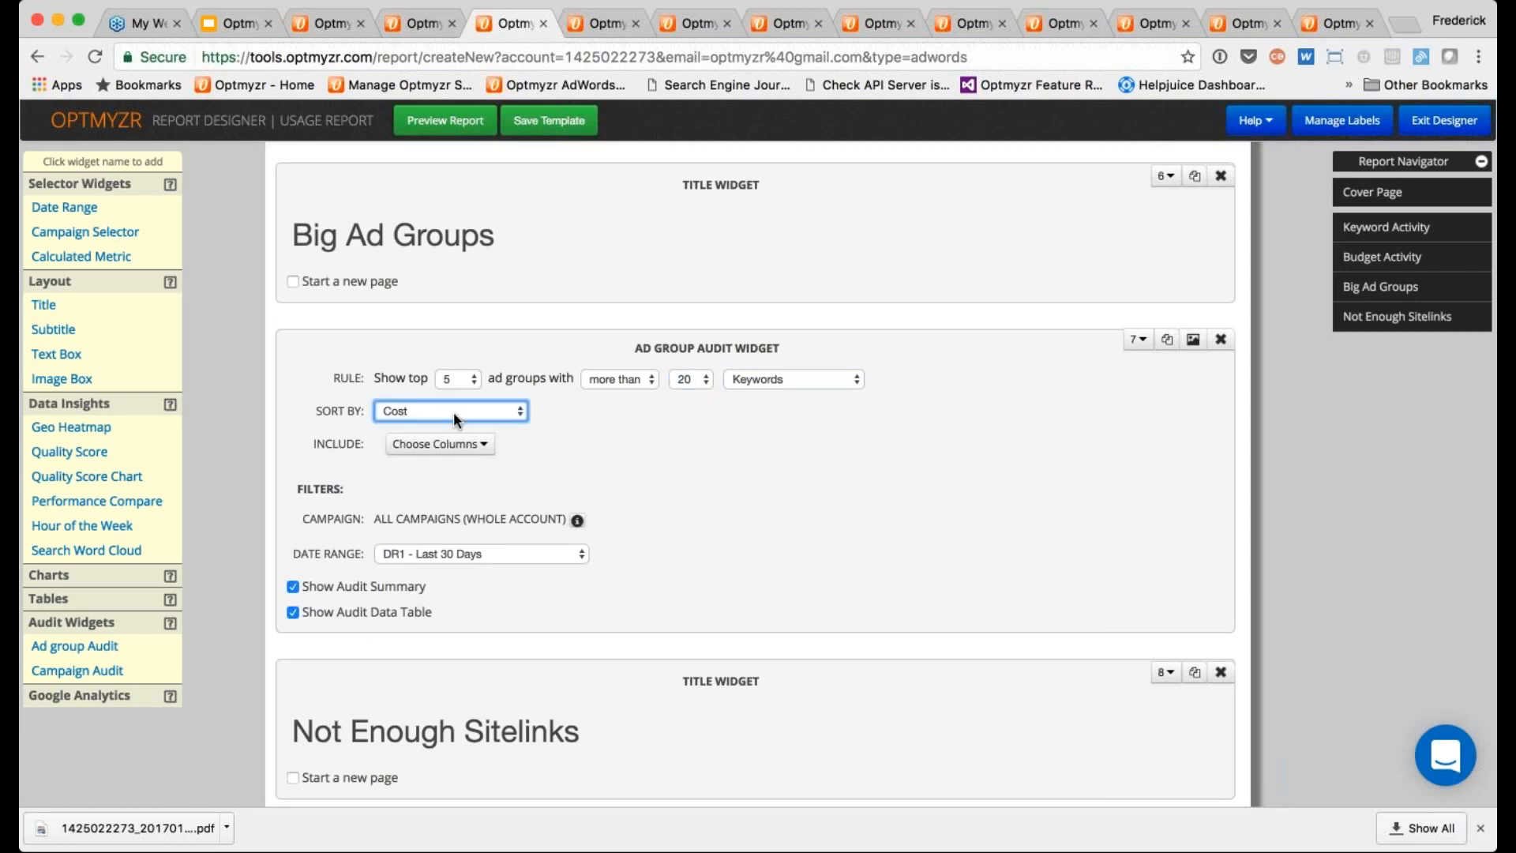
click(476, 444)
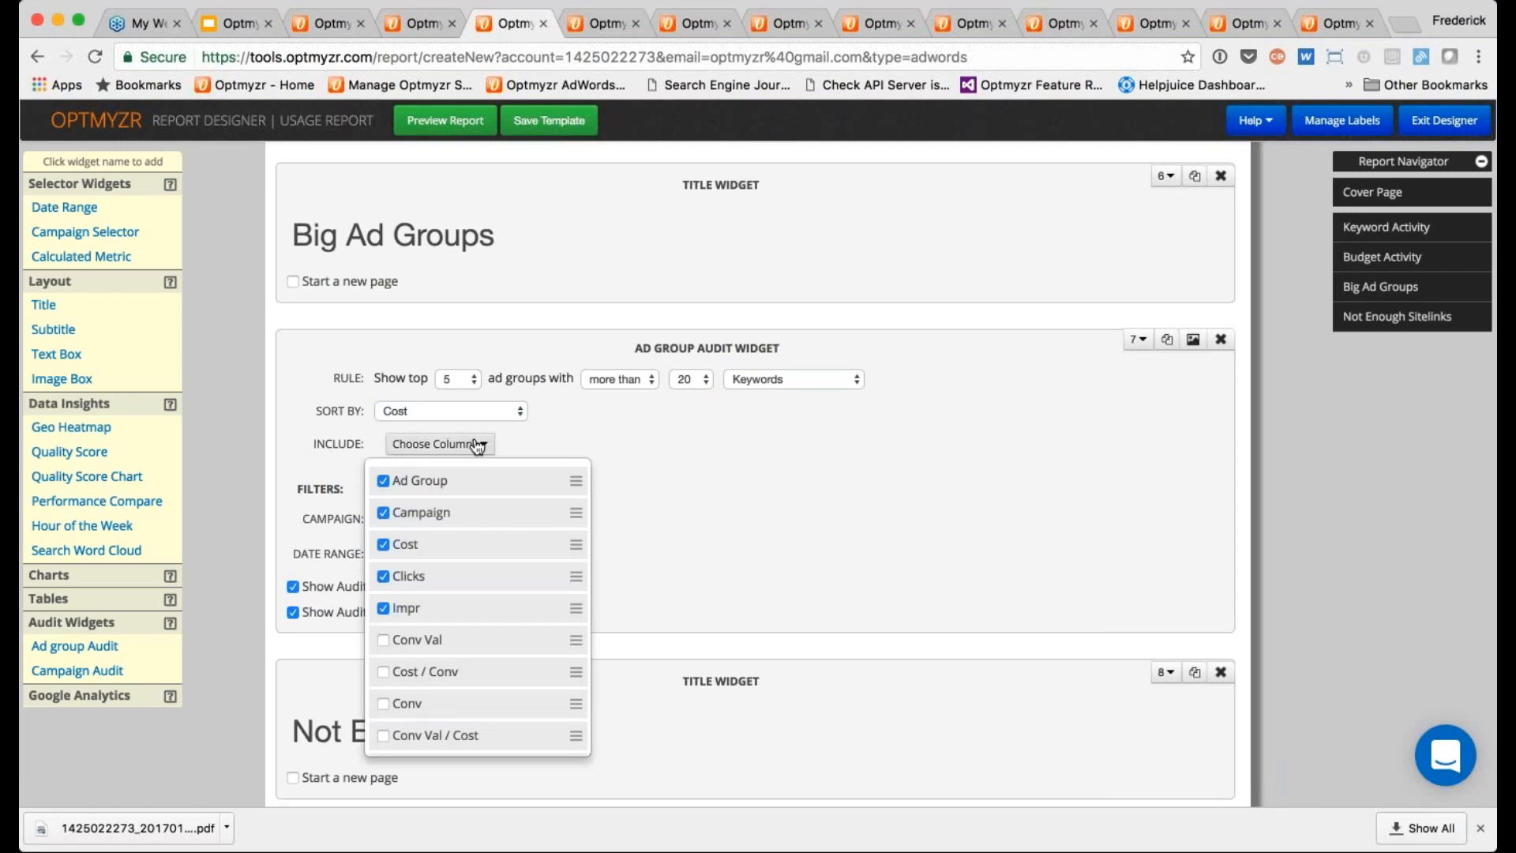
click(477, 446)
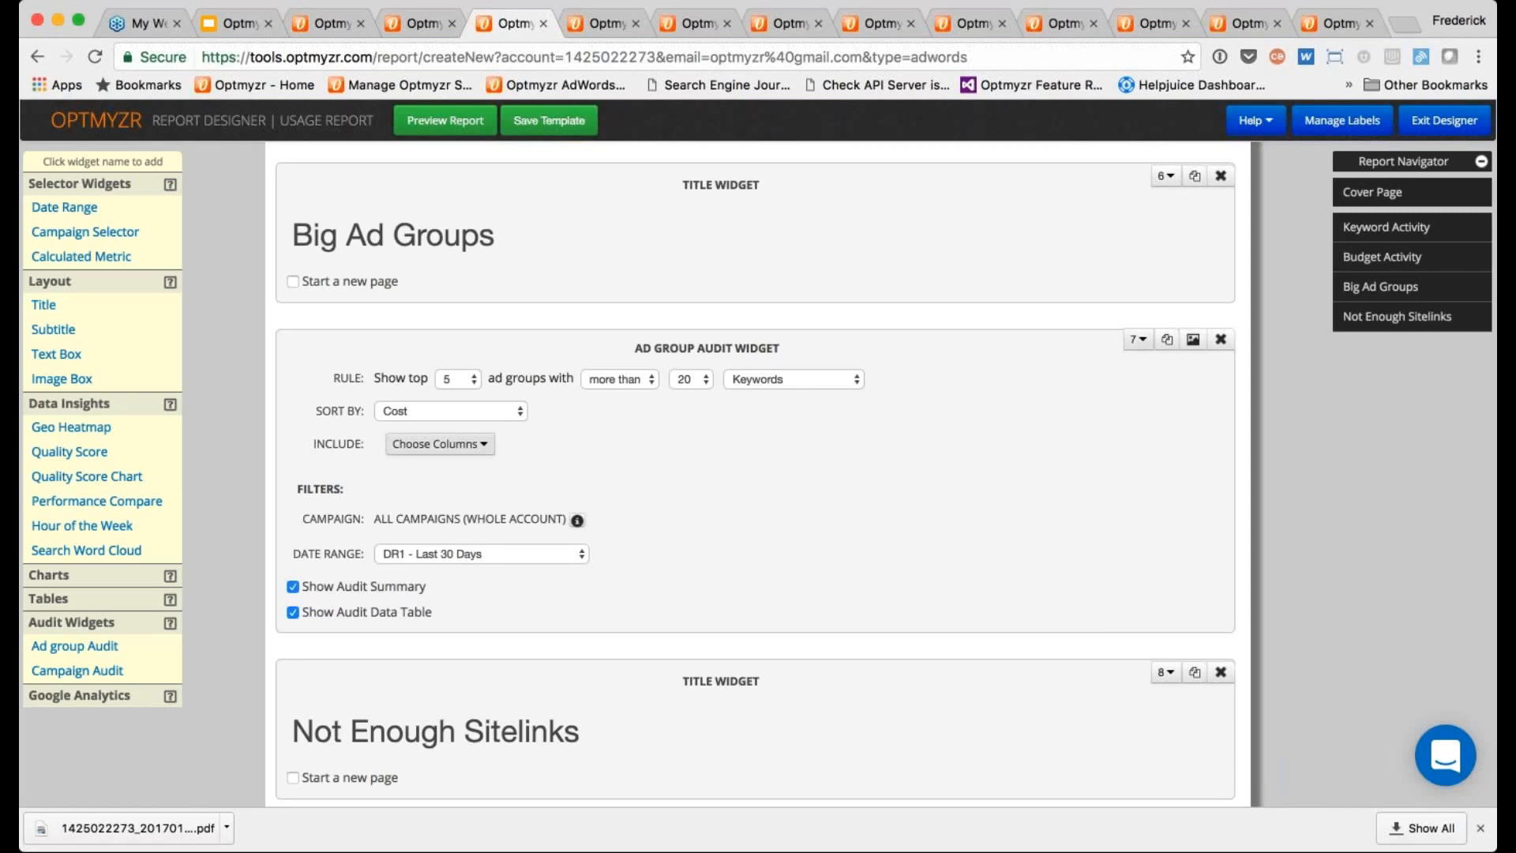
click(1193, 339)
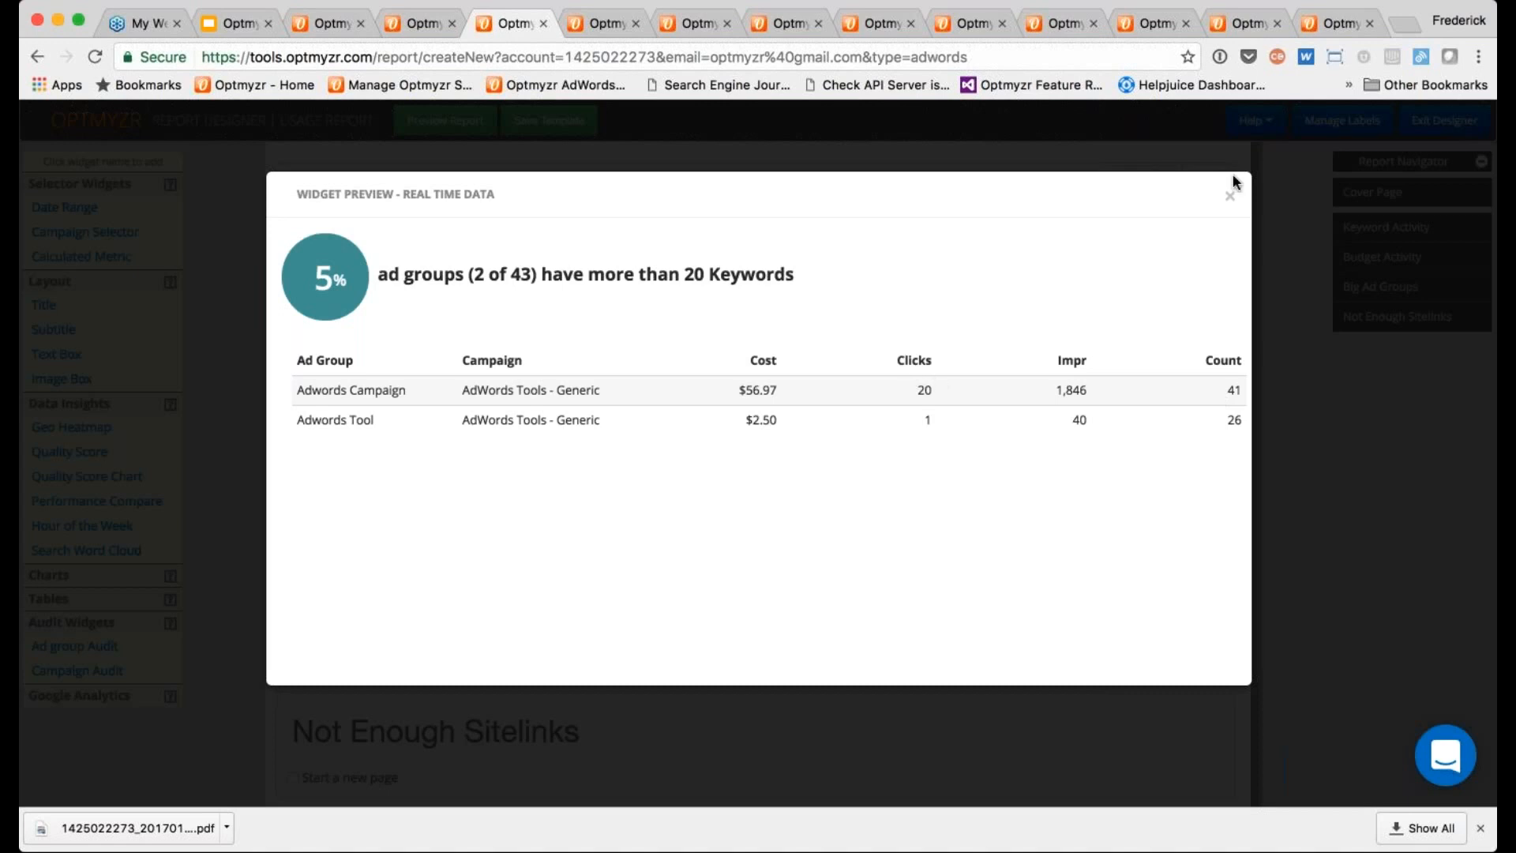
click(1230, 195)
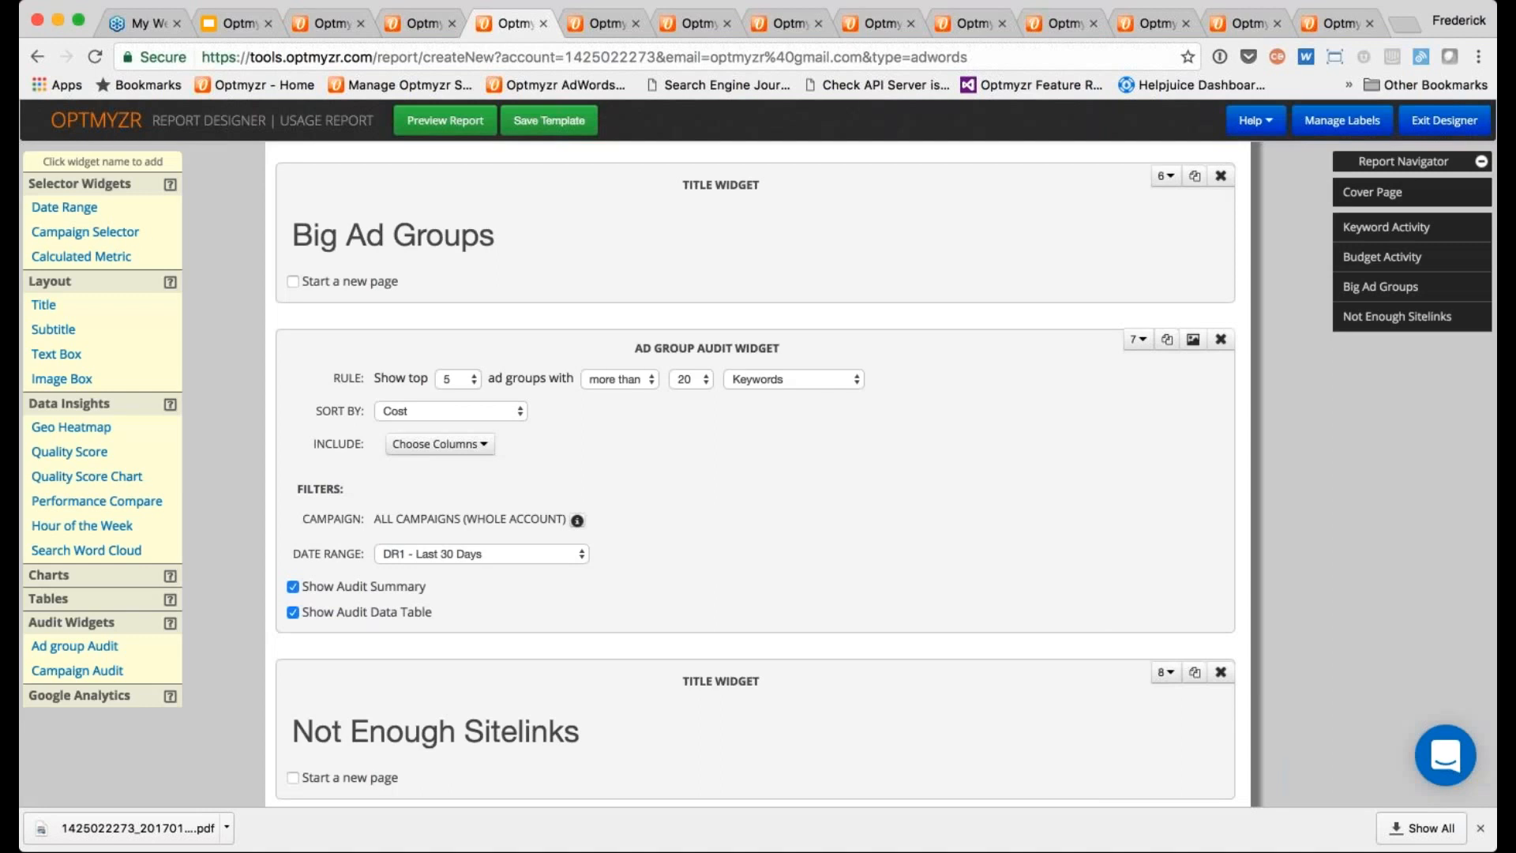
- Set the Ad Group Audit rule to ad groups with less than 1 Expanded text ads, and preview the widget
click(801, 383)
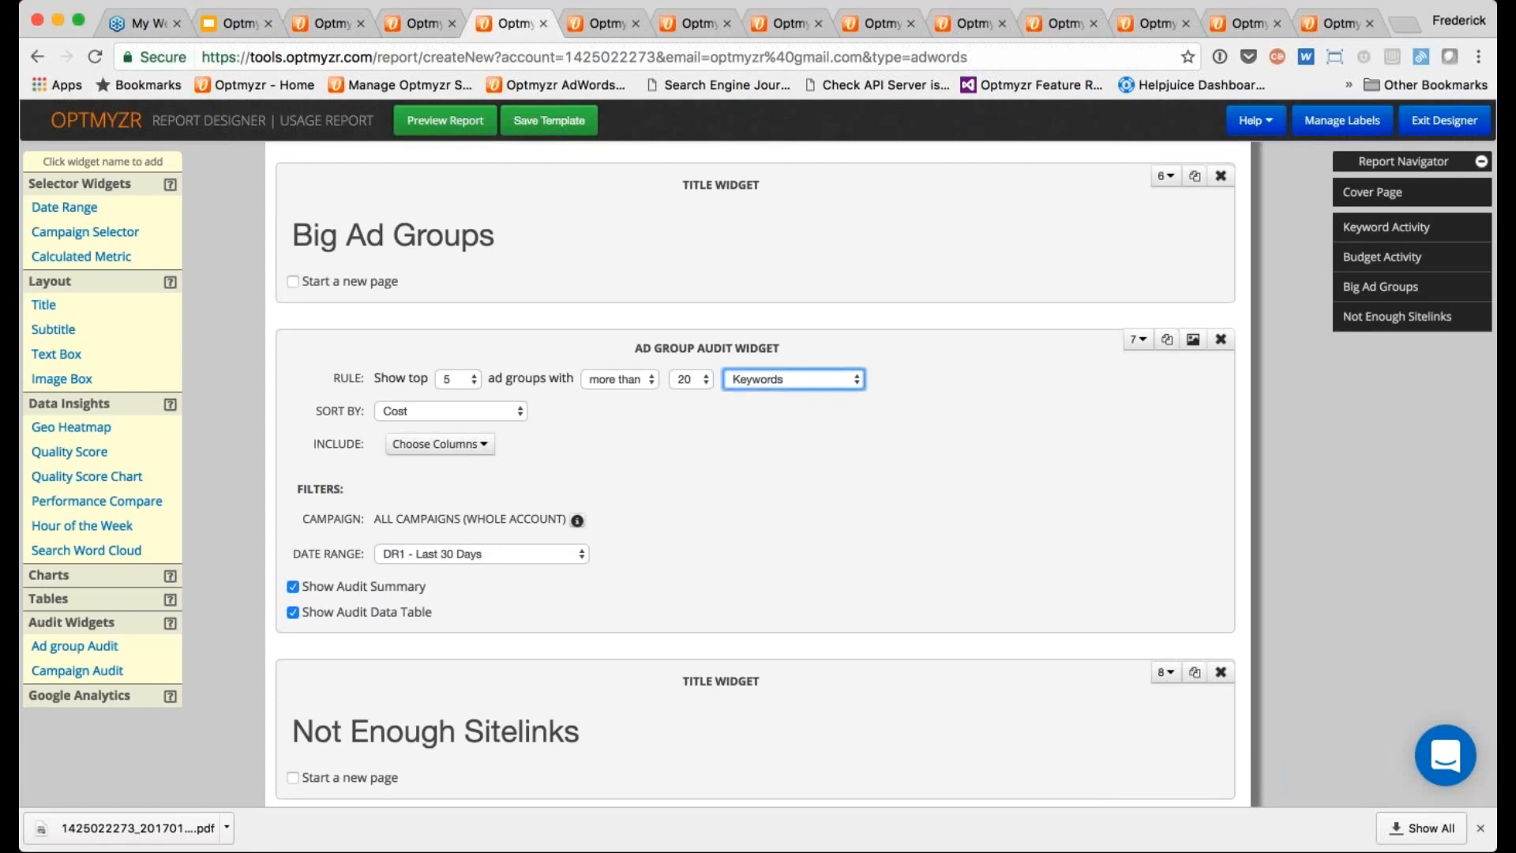
click(794, 393)
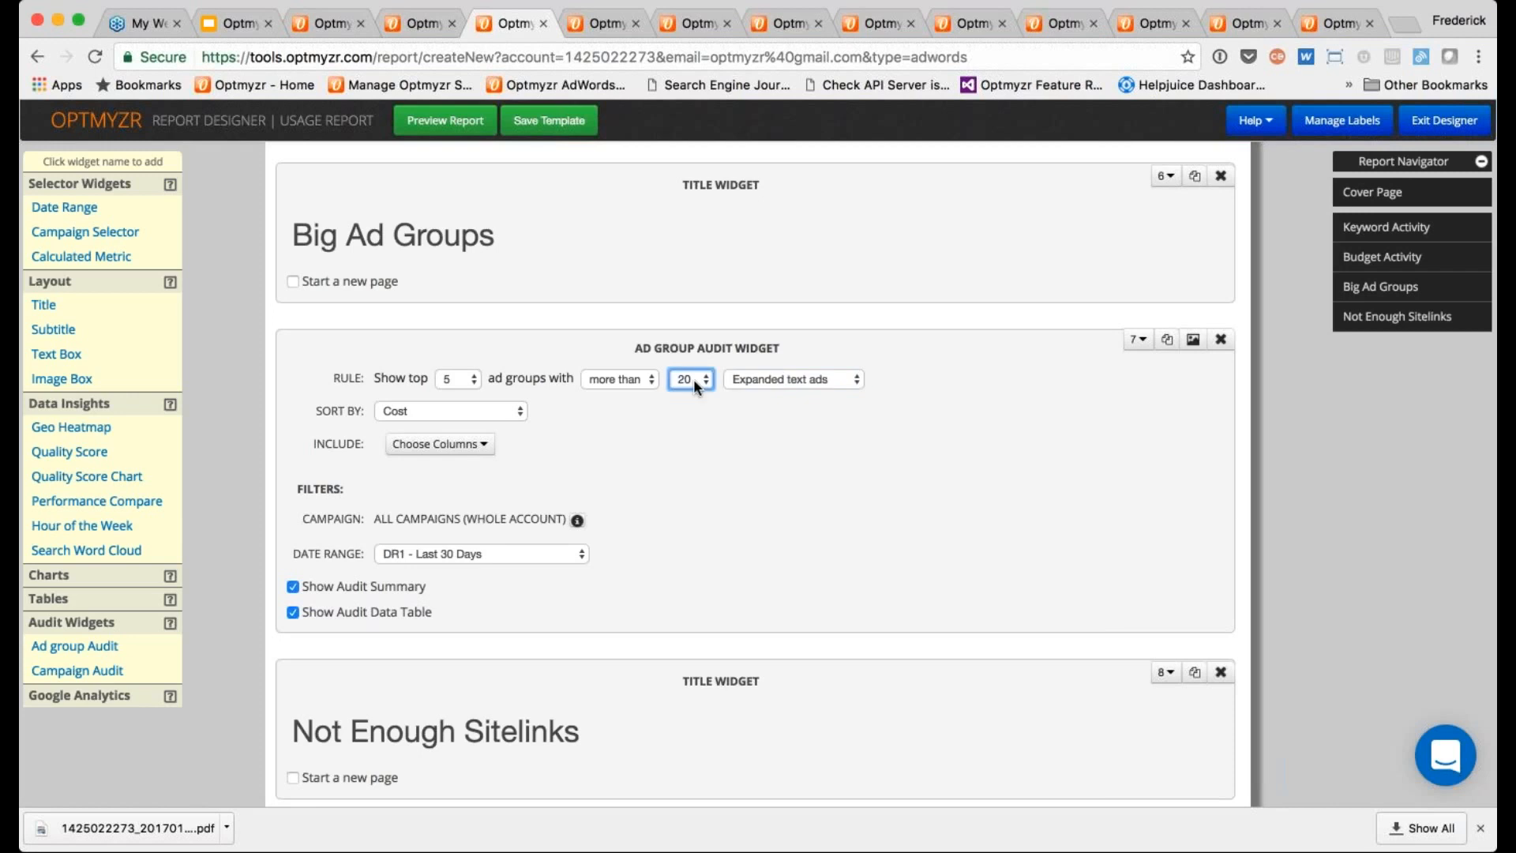
click(679, 240)
click(631, 382)
click(631, 392)
click(1192, 340)
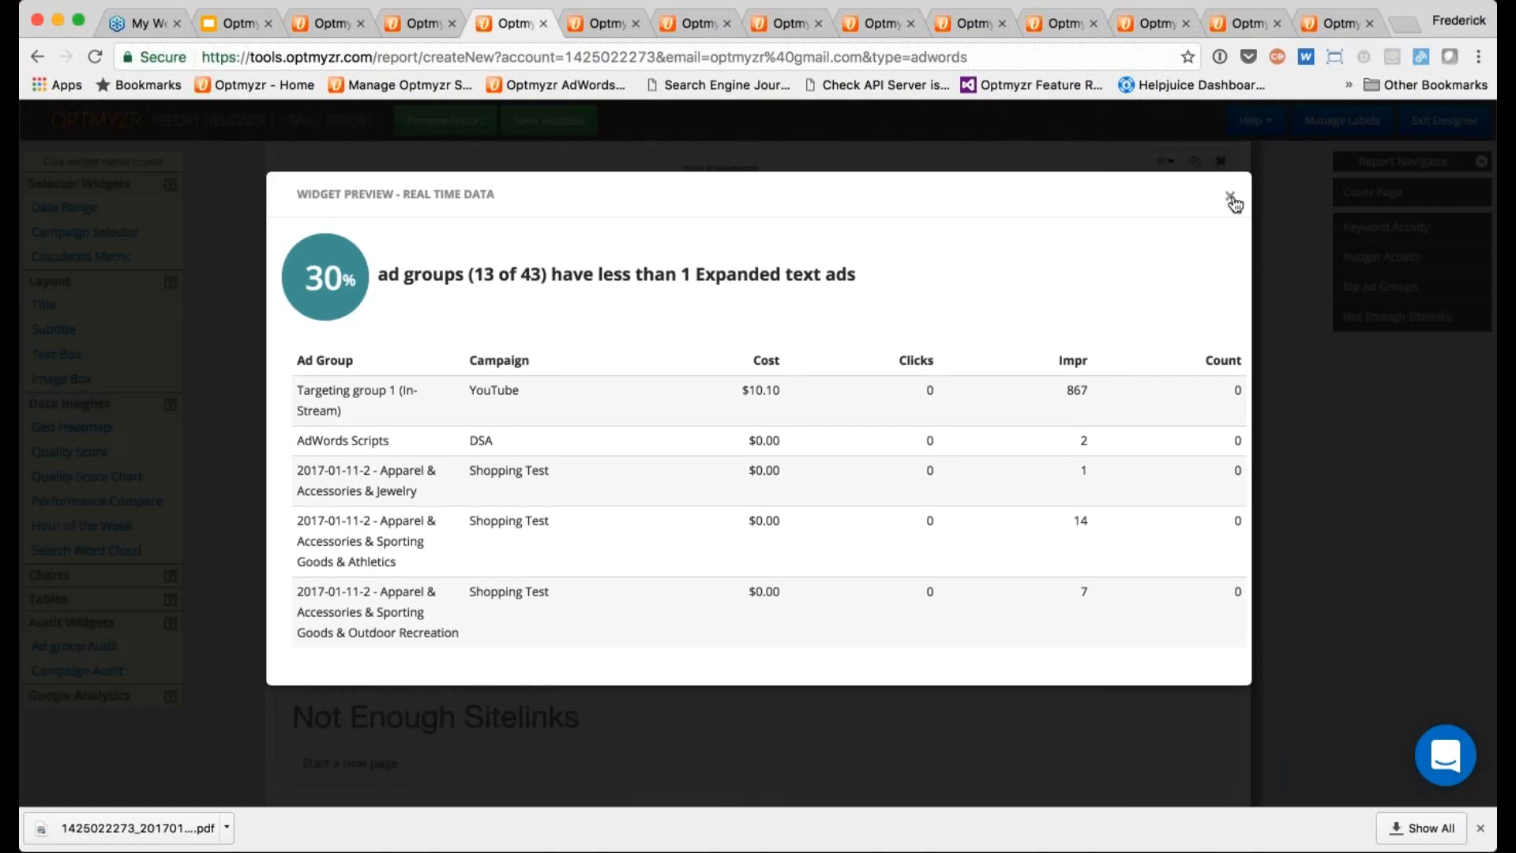
click(1230, 197)
- Review the Campaign Audit widget's sitelink extensions rule in the Not Enough Sitelinks section and preview its real-time data
scroll(728, 460, down, 5)
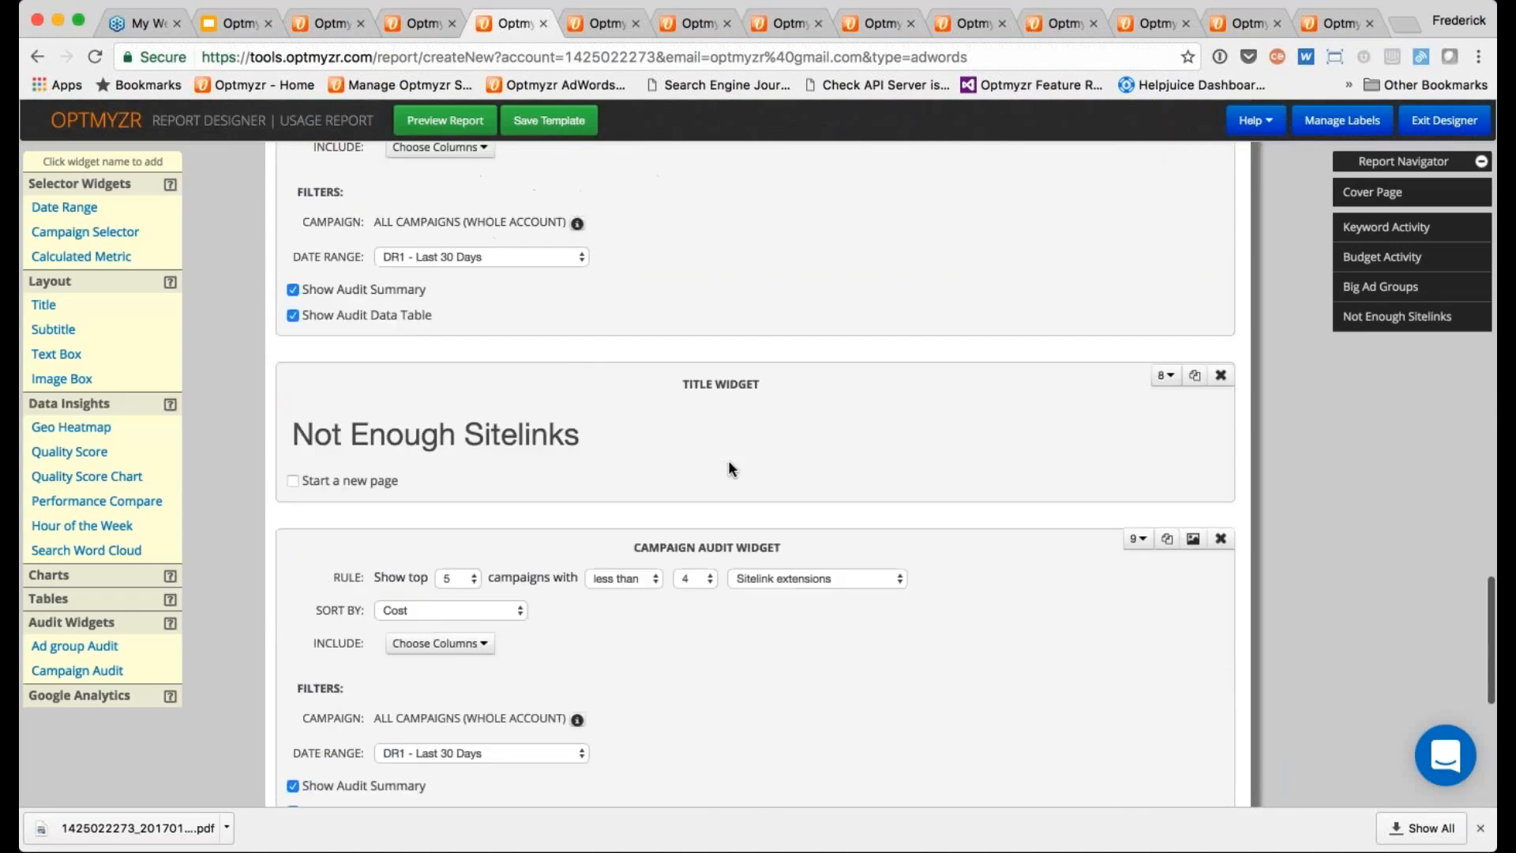
scroll(731, 469, down, 1)
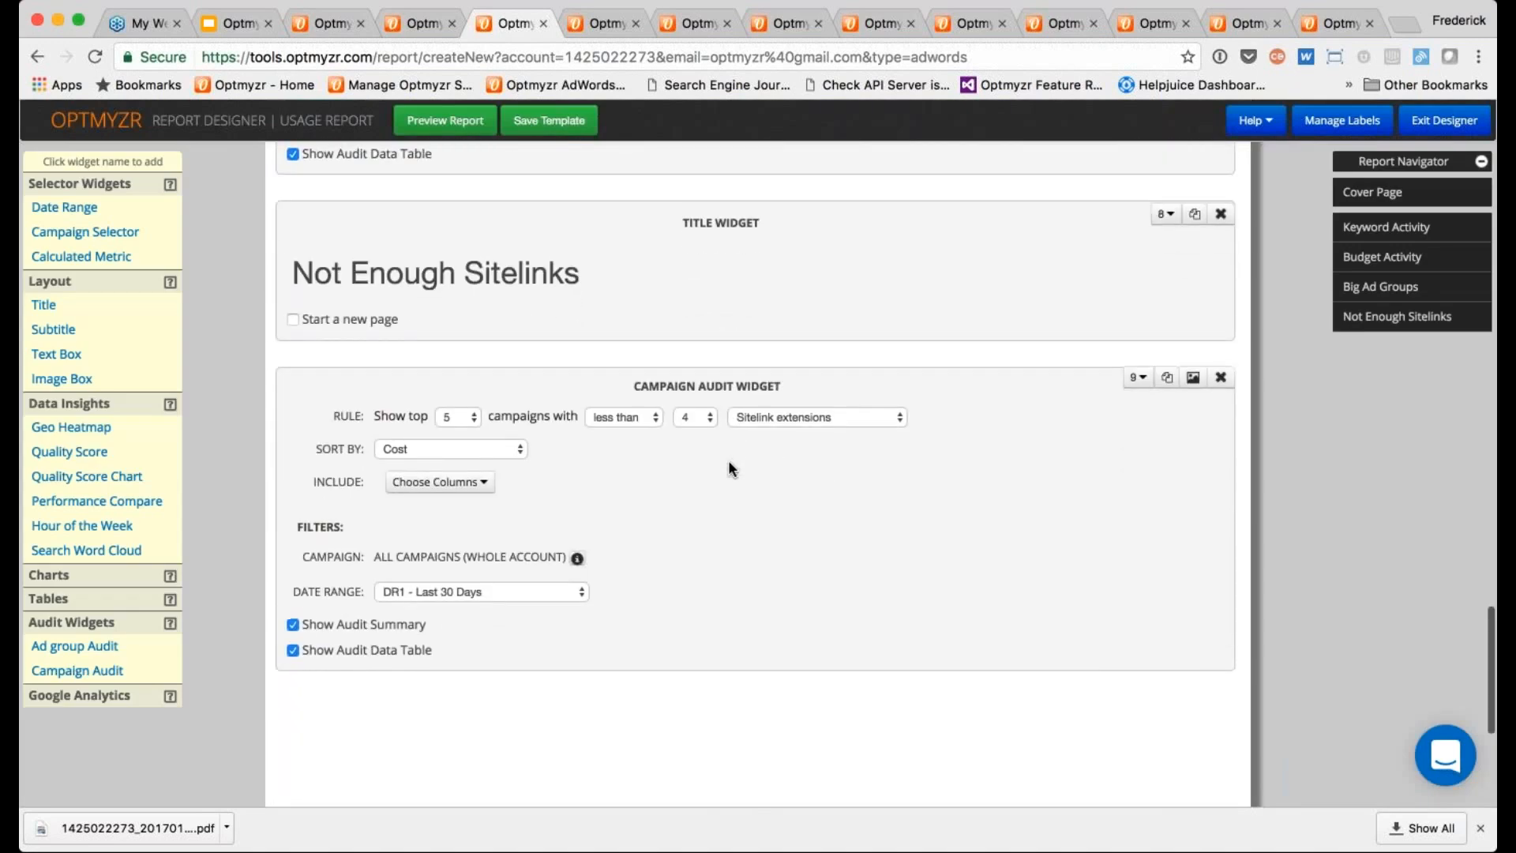
click(786, 418)
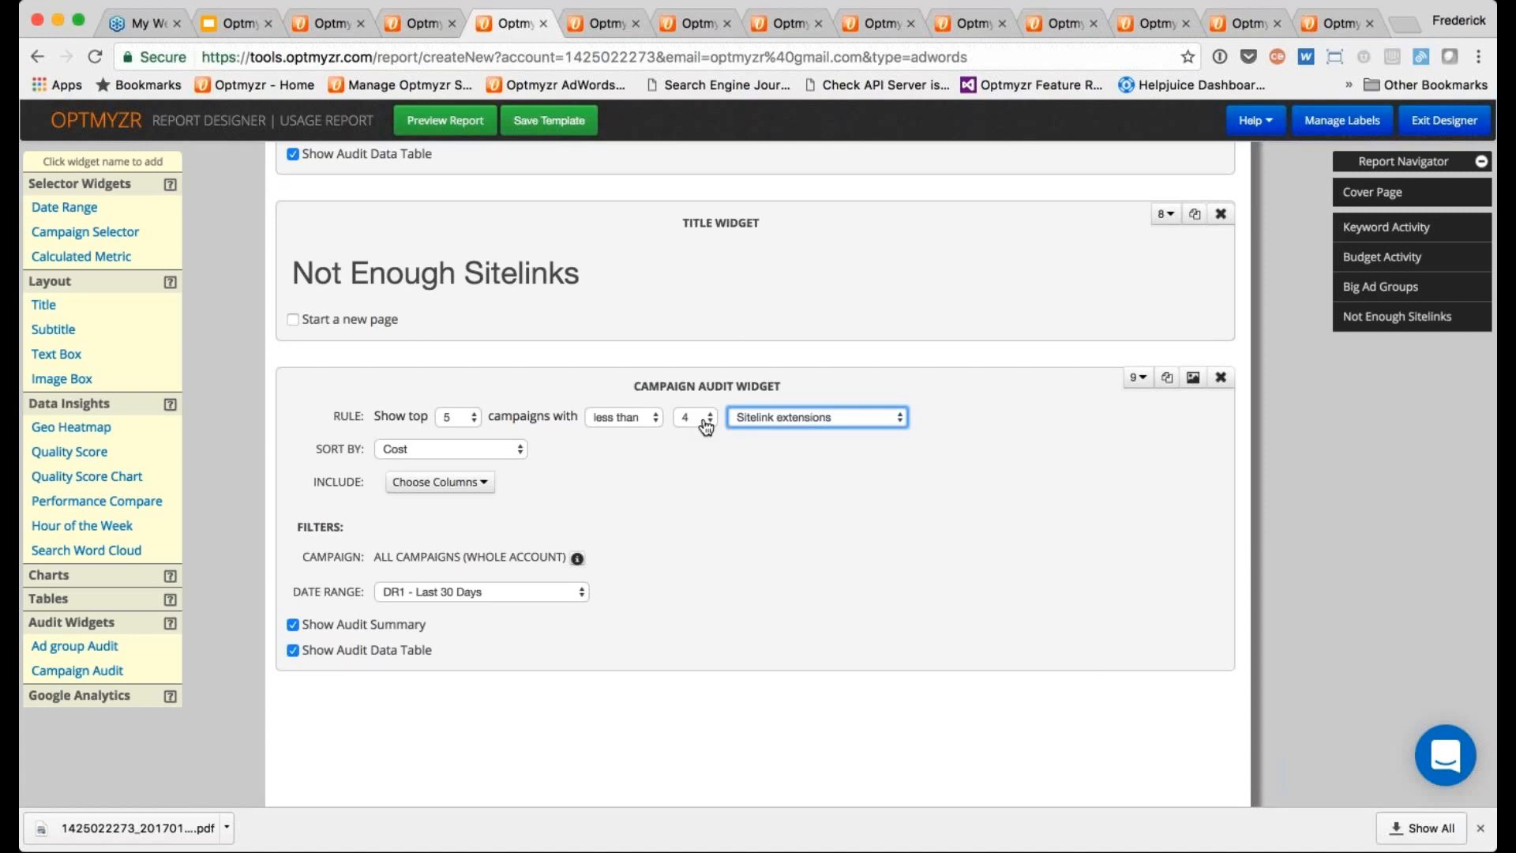
click(1191, 377)
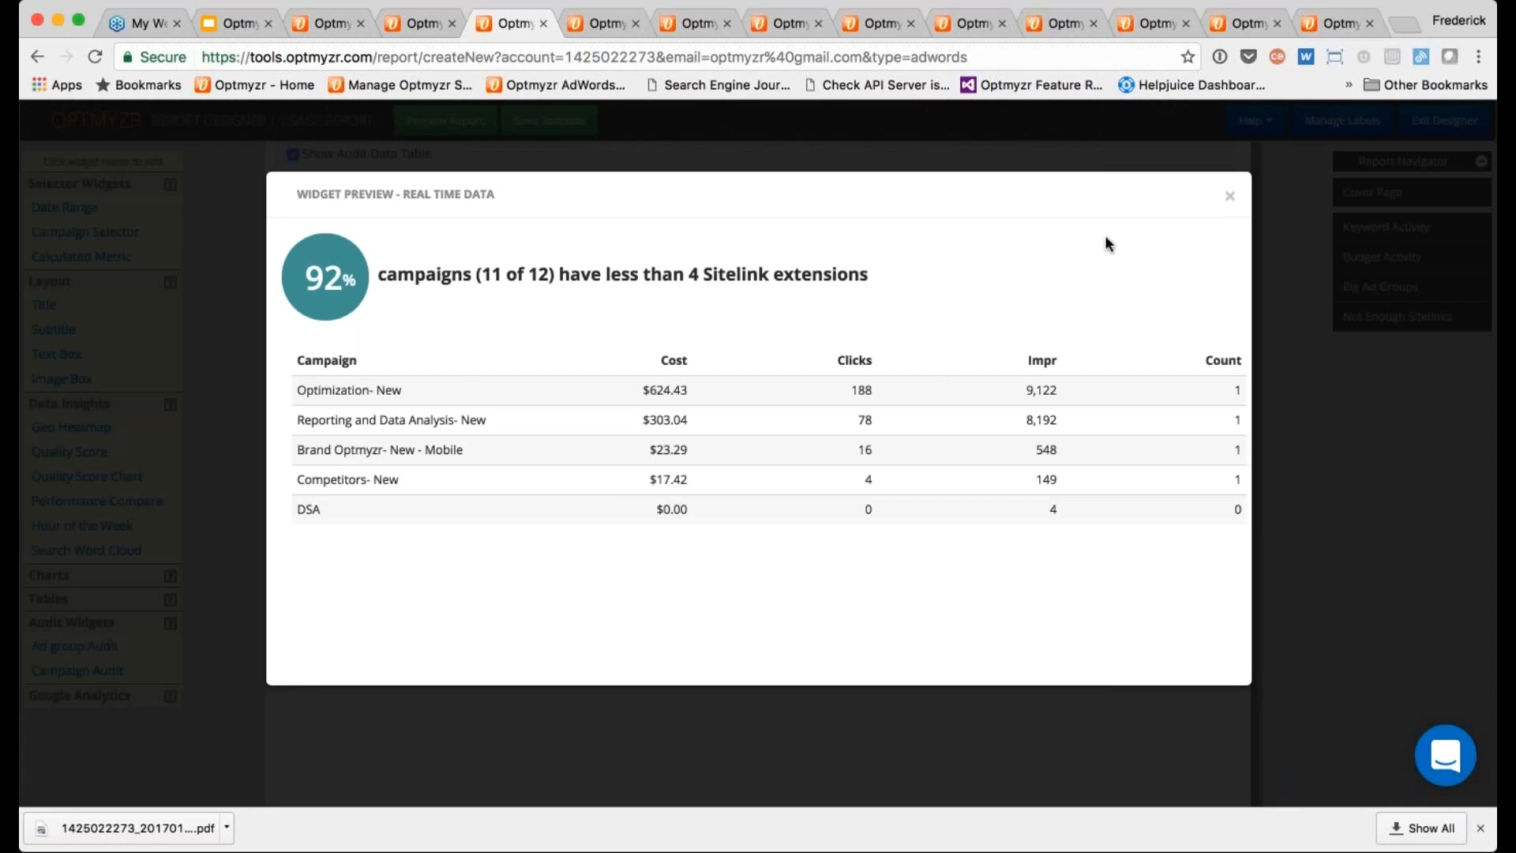
click(1230, 196)
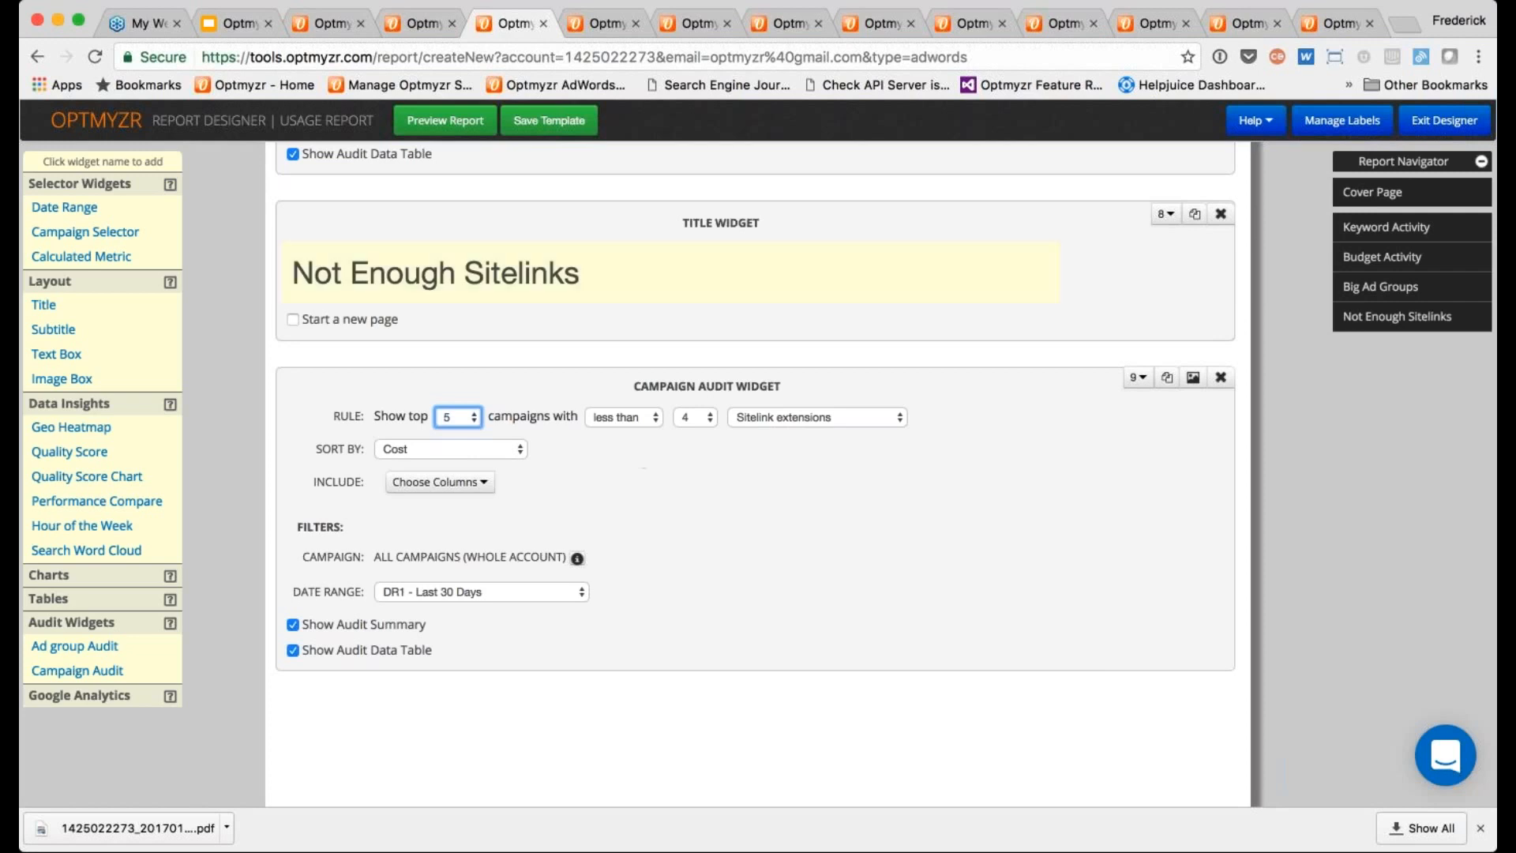
- Switch to the Annual AdWords Report 2016 and review the Key Performance Metrics section with its year-over-year comparison table
click(594, 26)
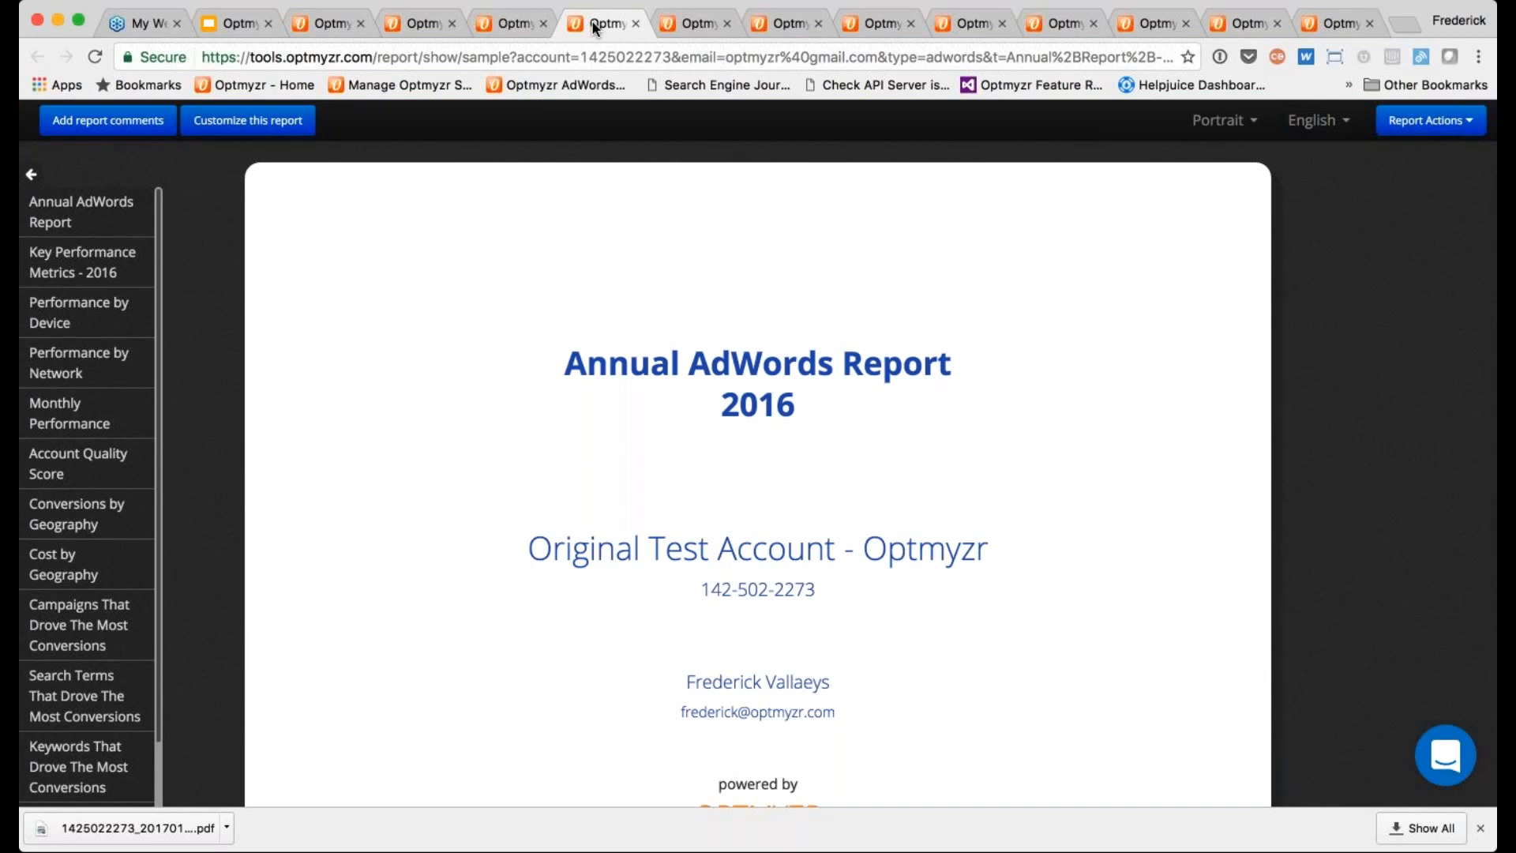
scroll(758, 473, down, 10)
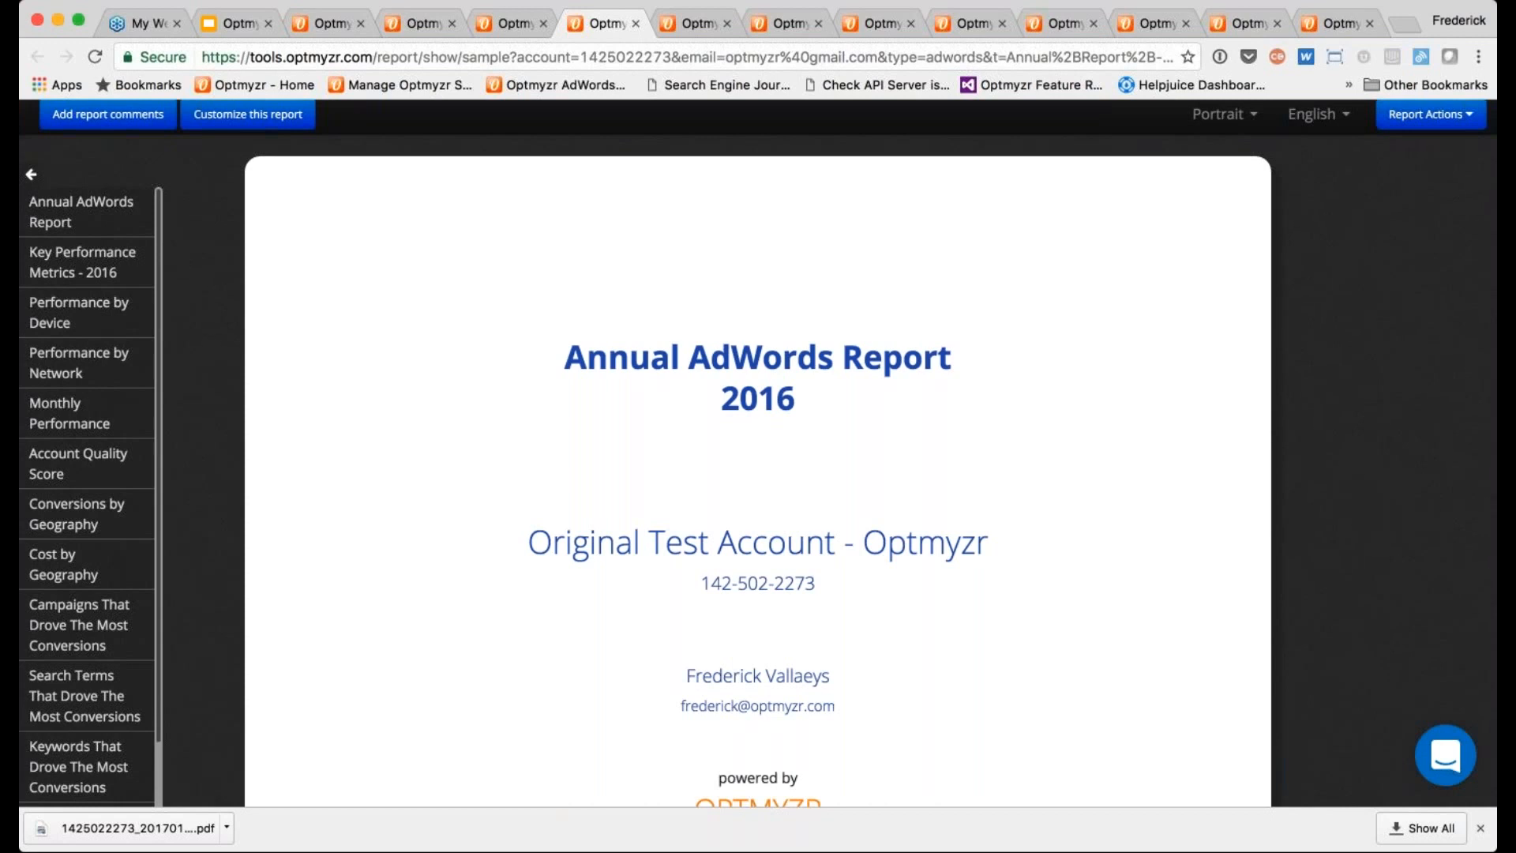
scroll(758, 474, down, 5)
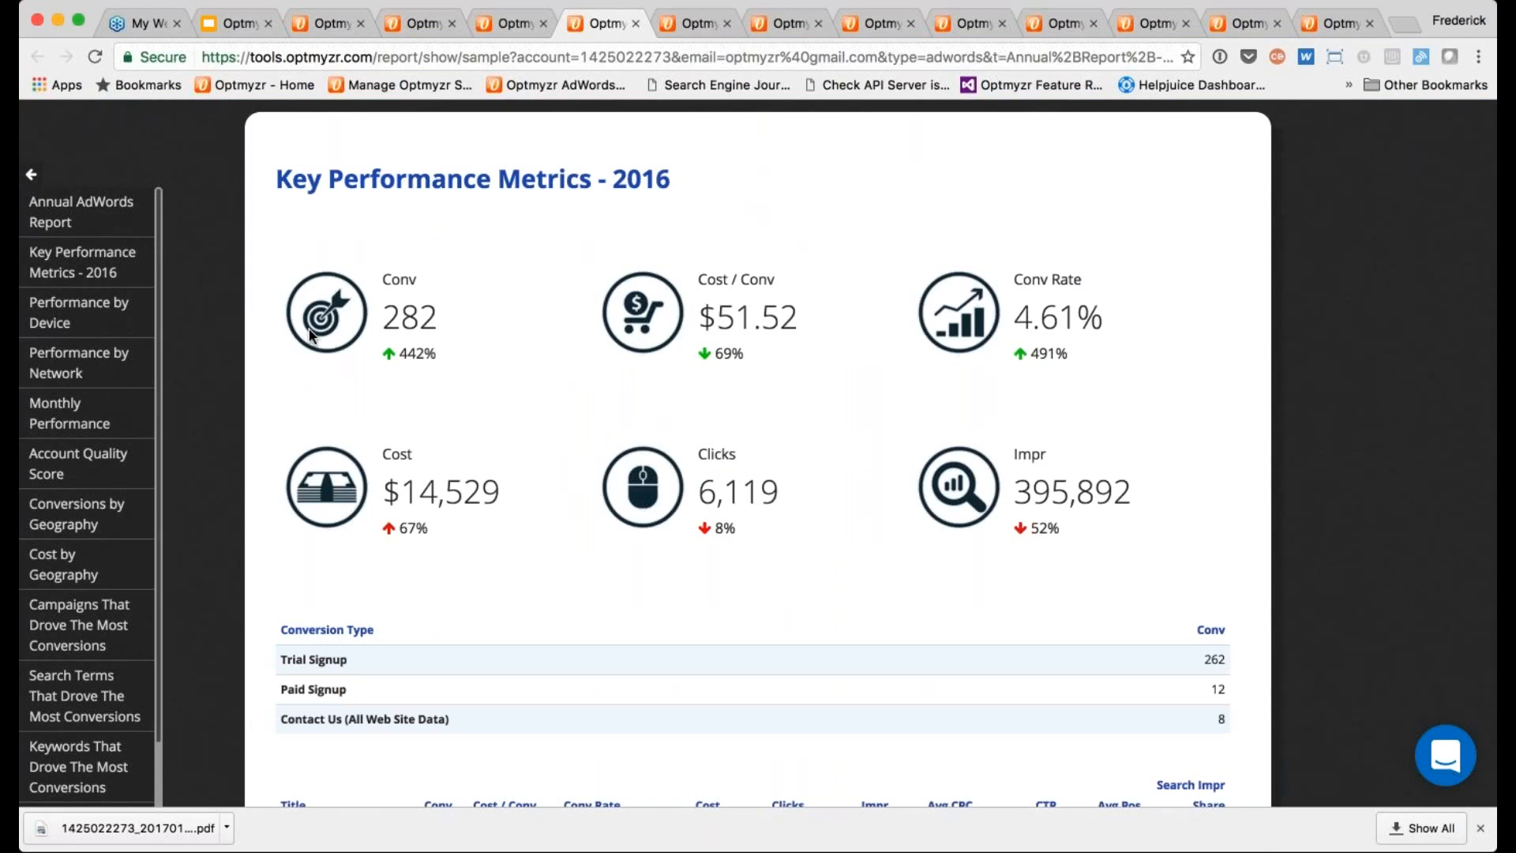
scroll(310, 336, down, 1)
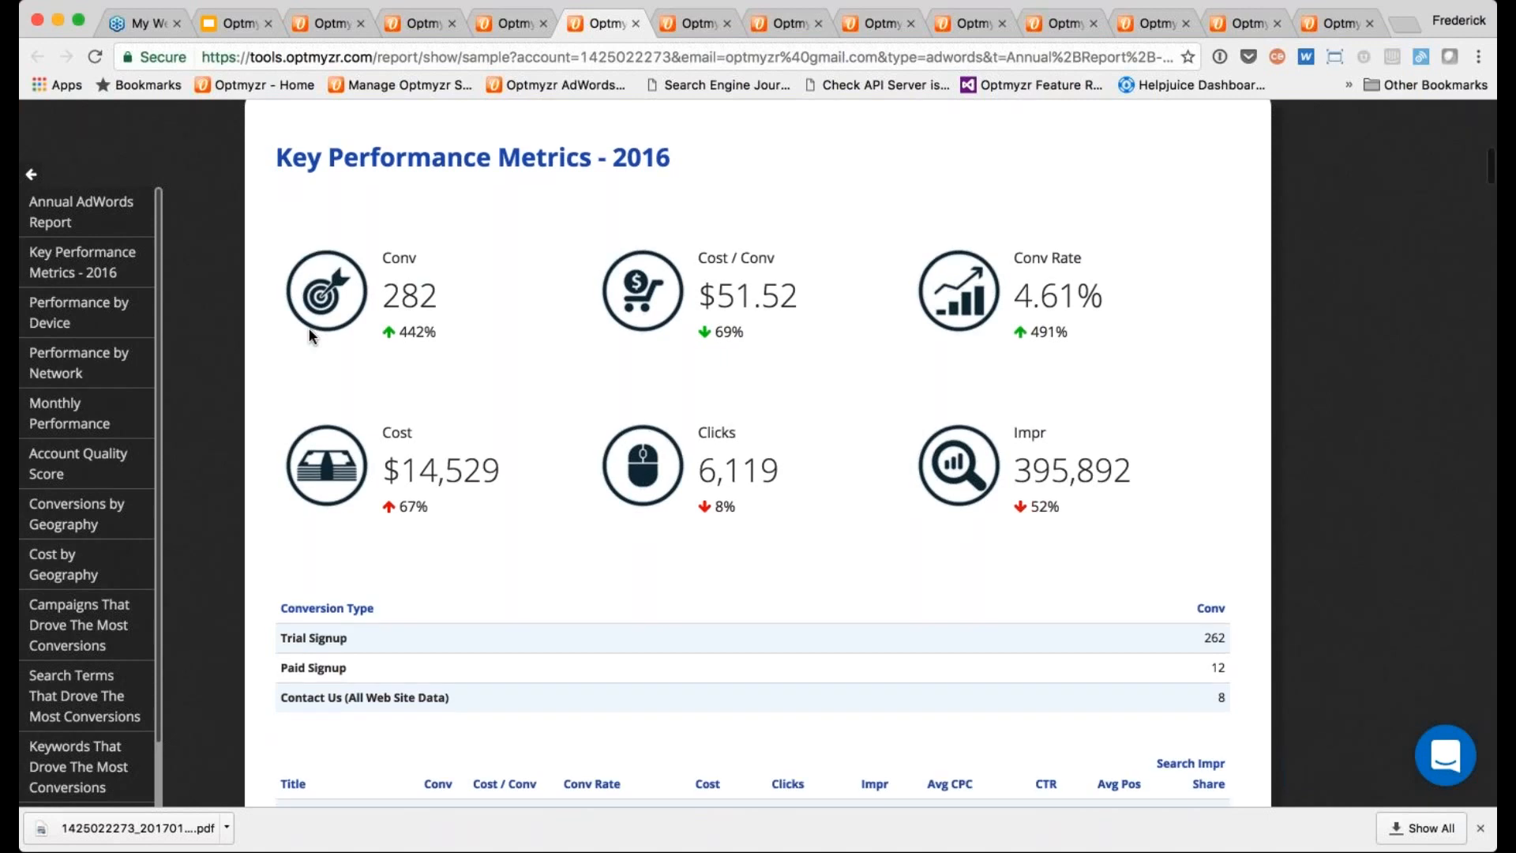
scroll(310, 335, down, 2)
scroll(310, 335, down, 3)
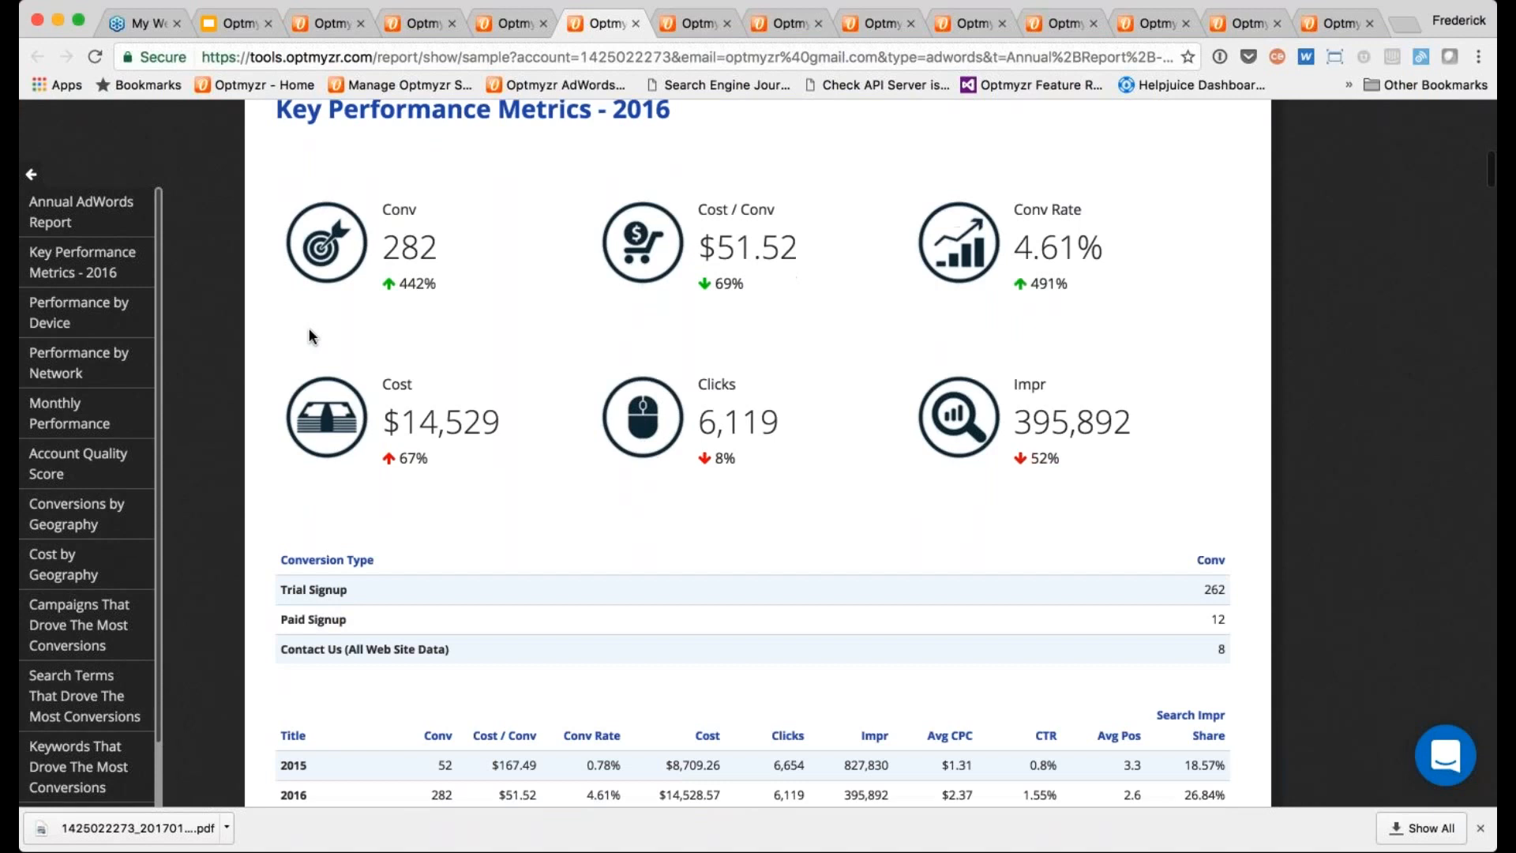
scroll(309, 334, down, 5)
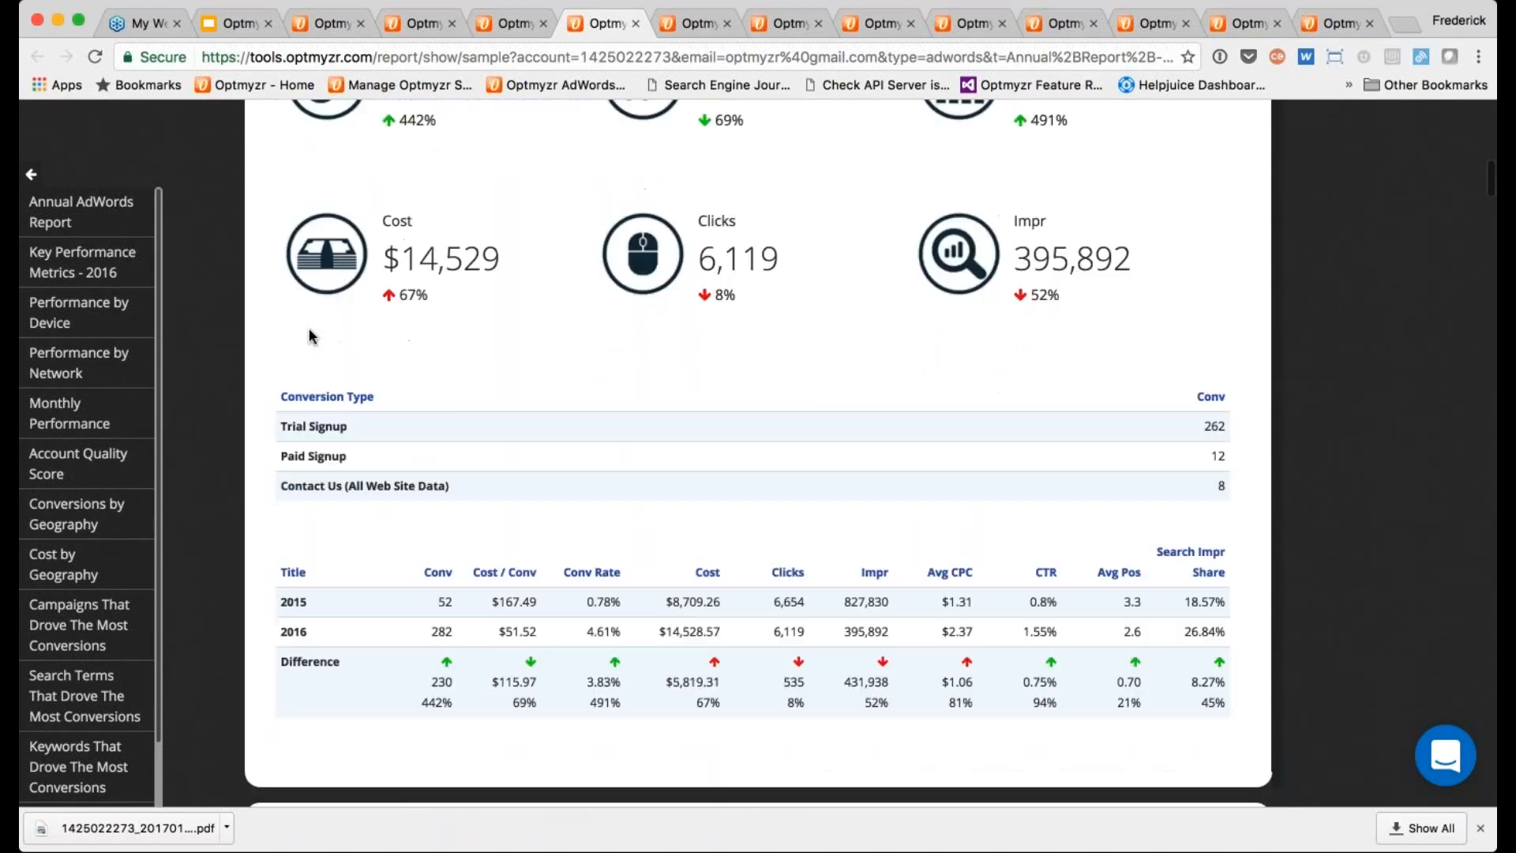
- Examine the Performance by Device section's conversion and cost charts and its device table
scroll(309, 333, down, 10)
scroll(309, 335, down, 9)
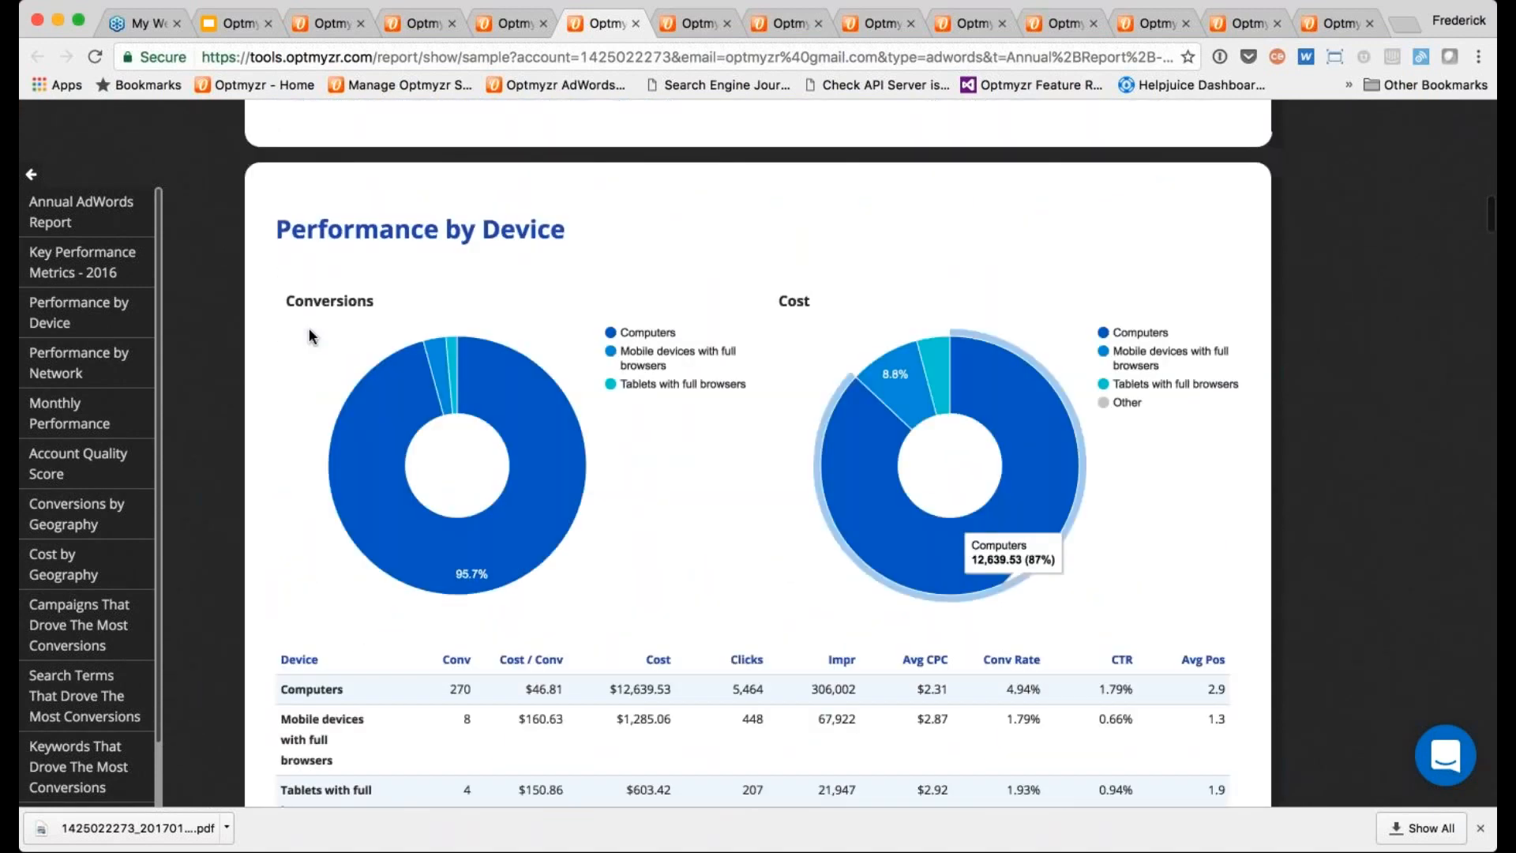
mouse_move(383, 439)
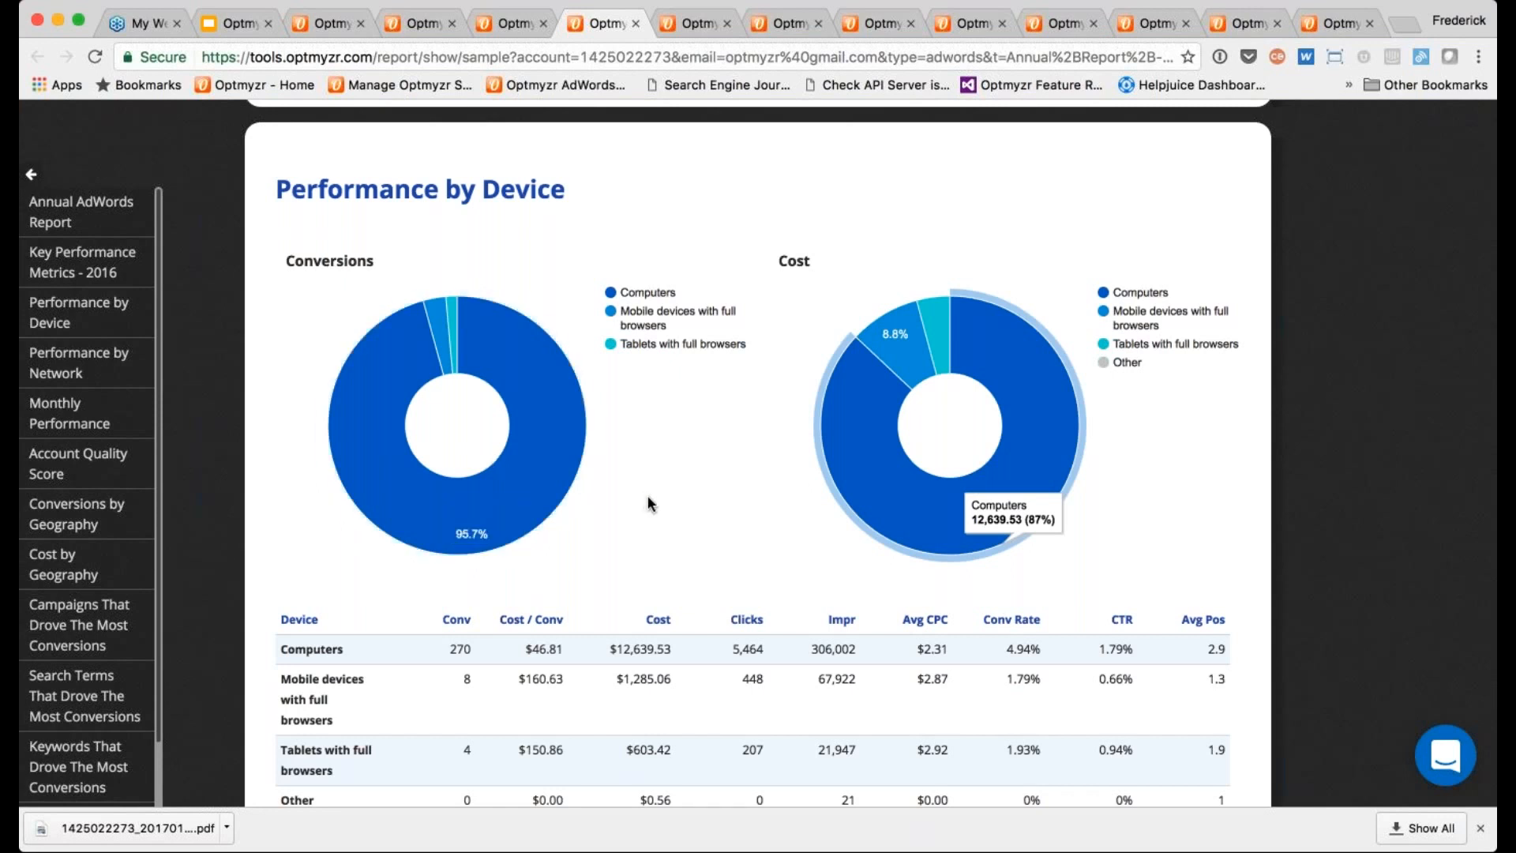
scroll(649, 503, down, 1)
scroll(649, 503, down, 10)
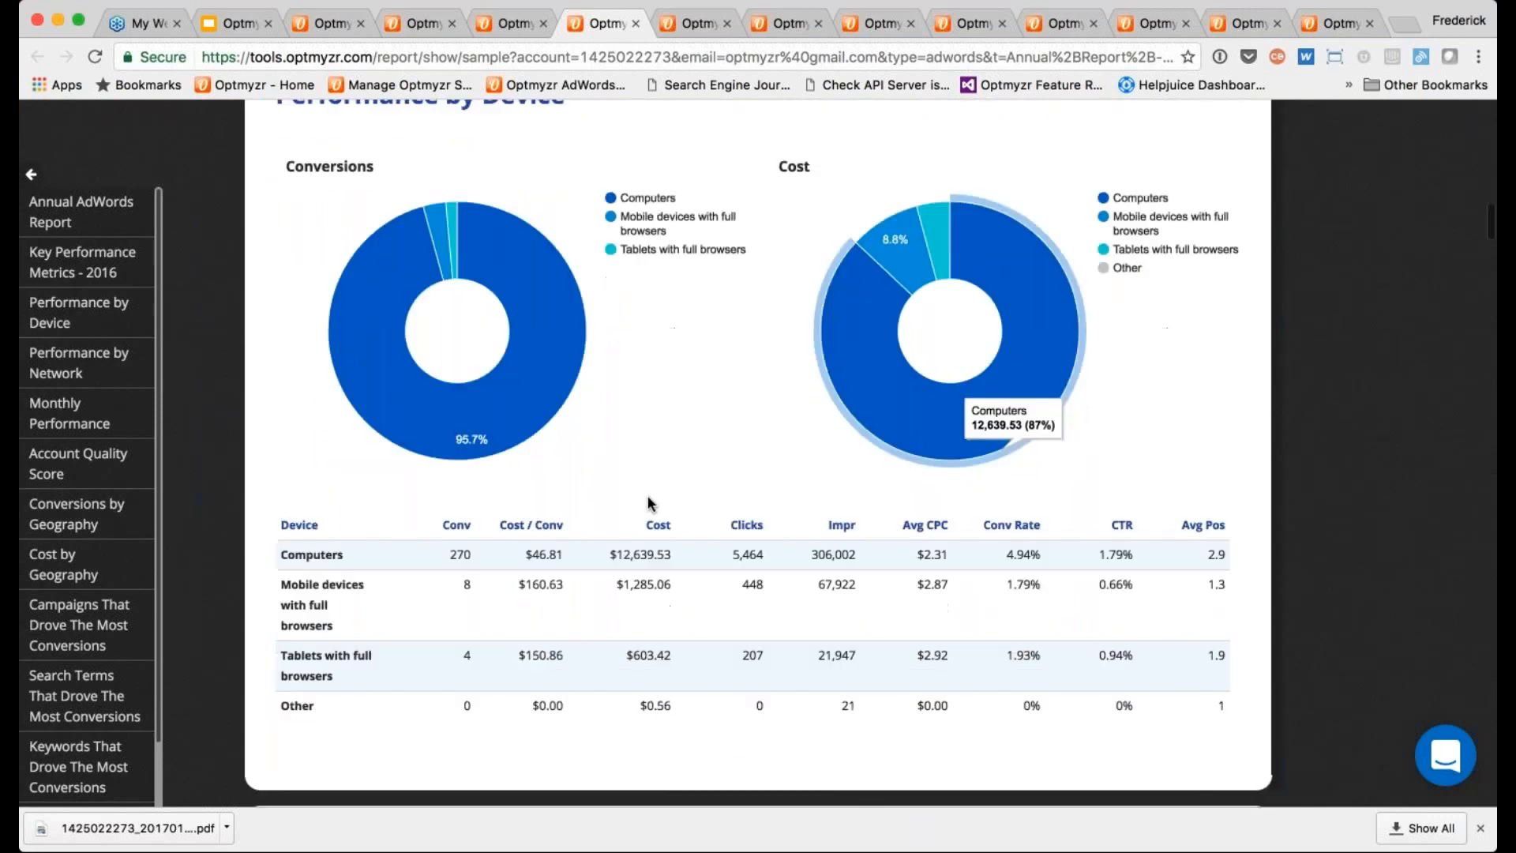
- Review the Monthly Performance, Account Quality Score and Conversions by Geography sections of the annual report
scroll(649, 503, down, 8)
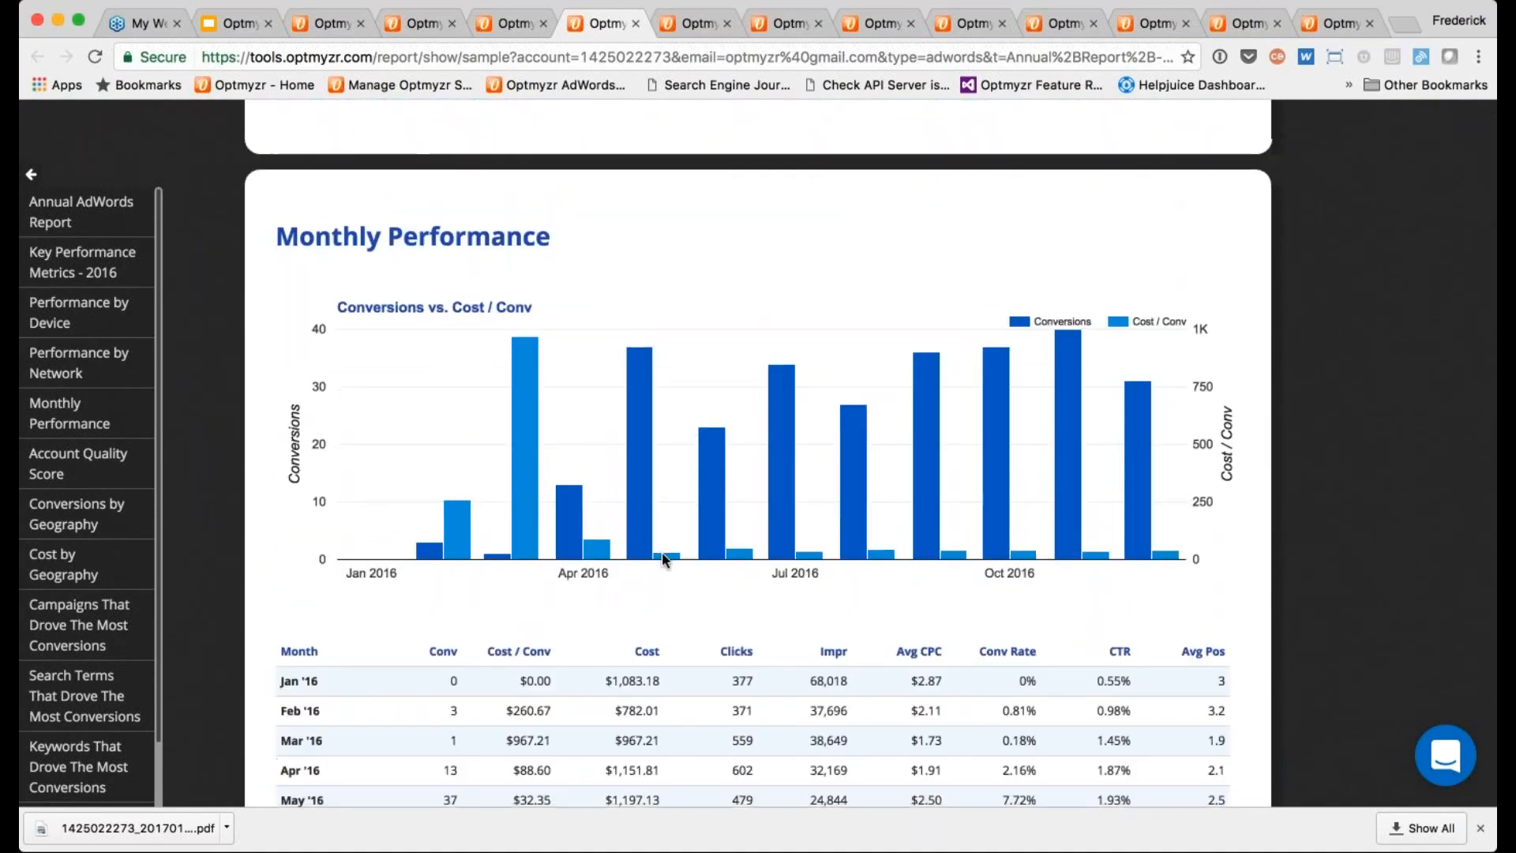
scroll(661, 552, down, 9)
scroll(648, 521, down, 3)
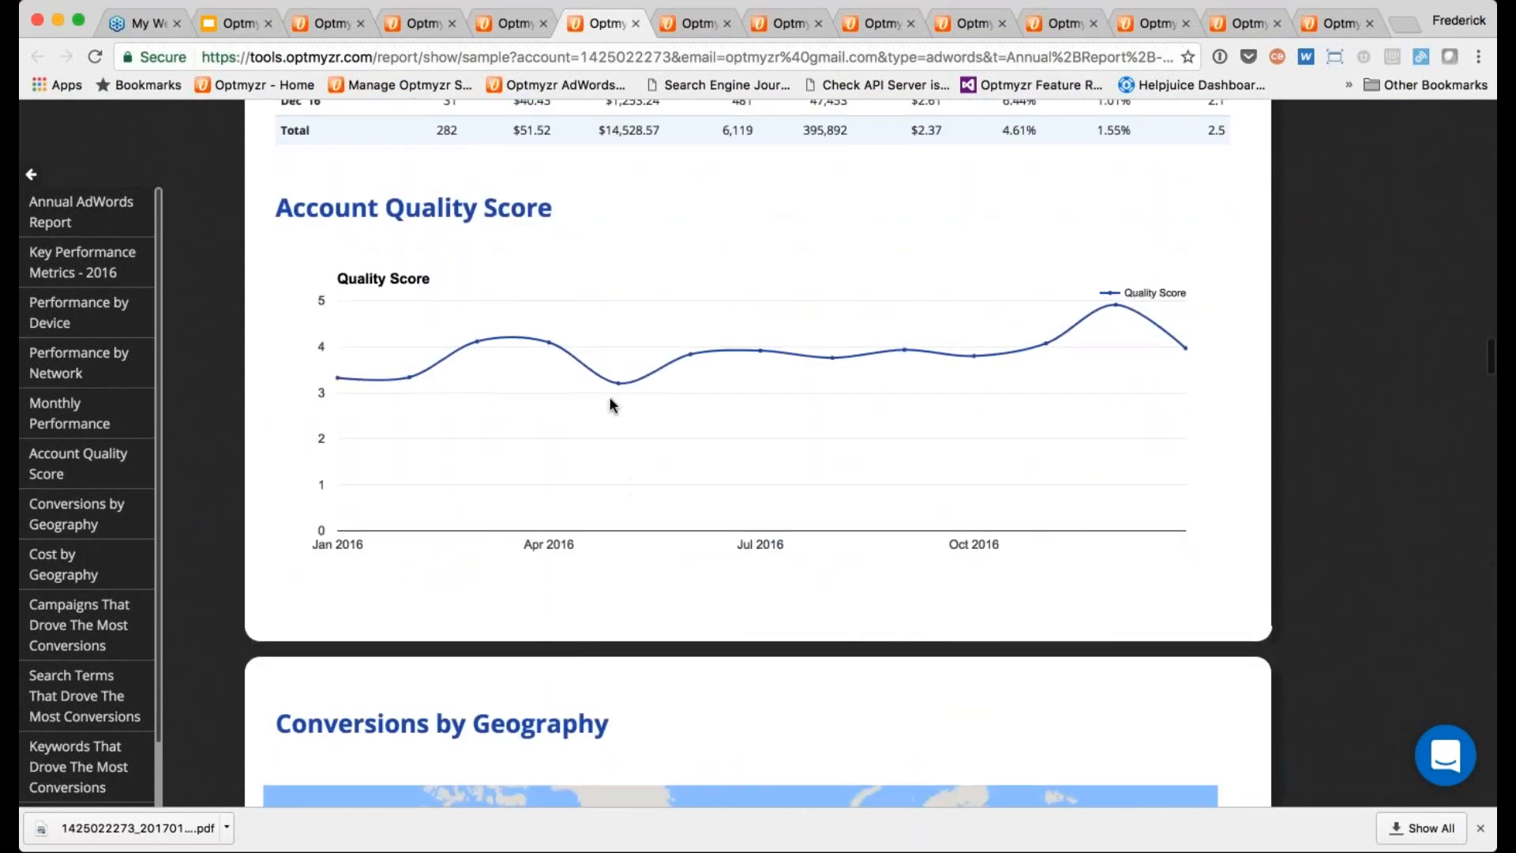
scroll(614, 405, down, 4)
scroll(613, 405, down, 10)
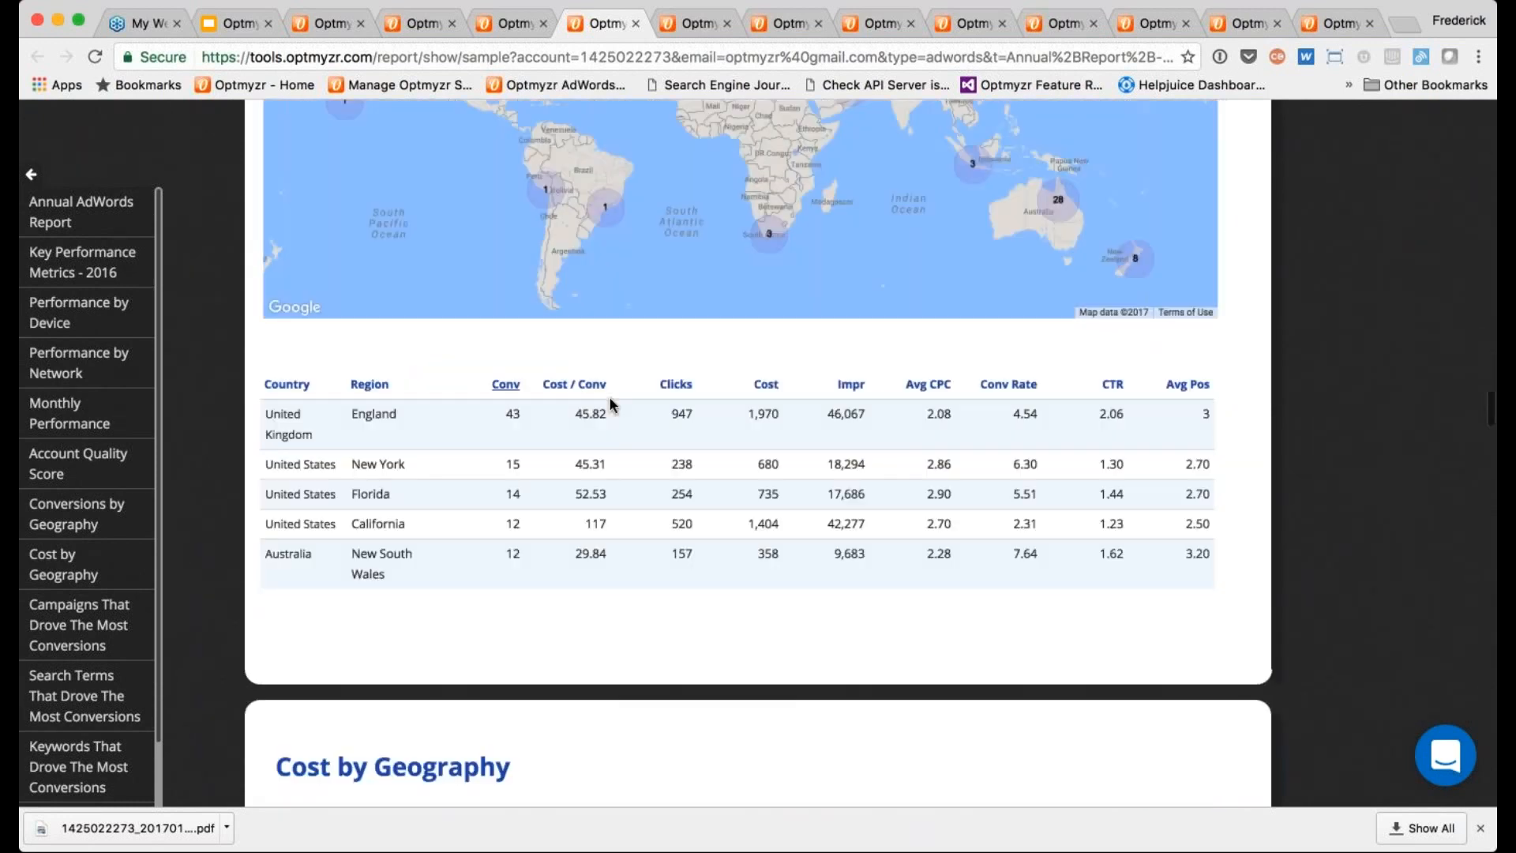
- Review the annual report's Campaigns That Drove The Most Conversions section and switch to its template in the report designer
scroll(610, 405, down, 8)
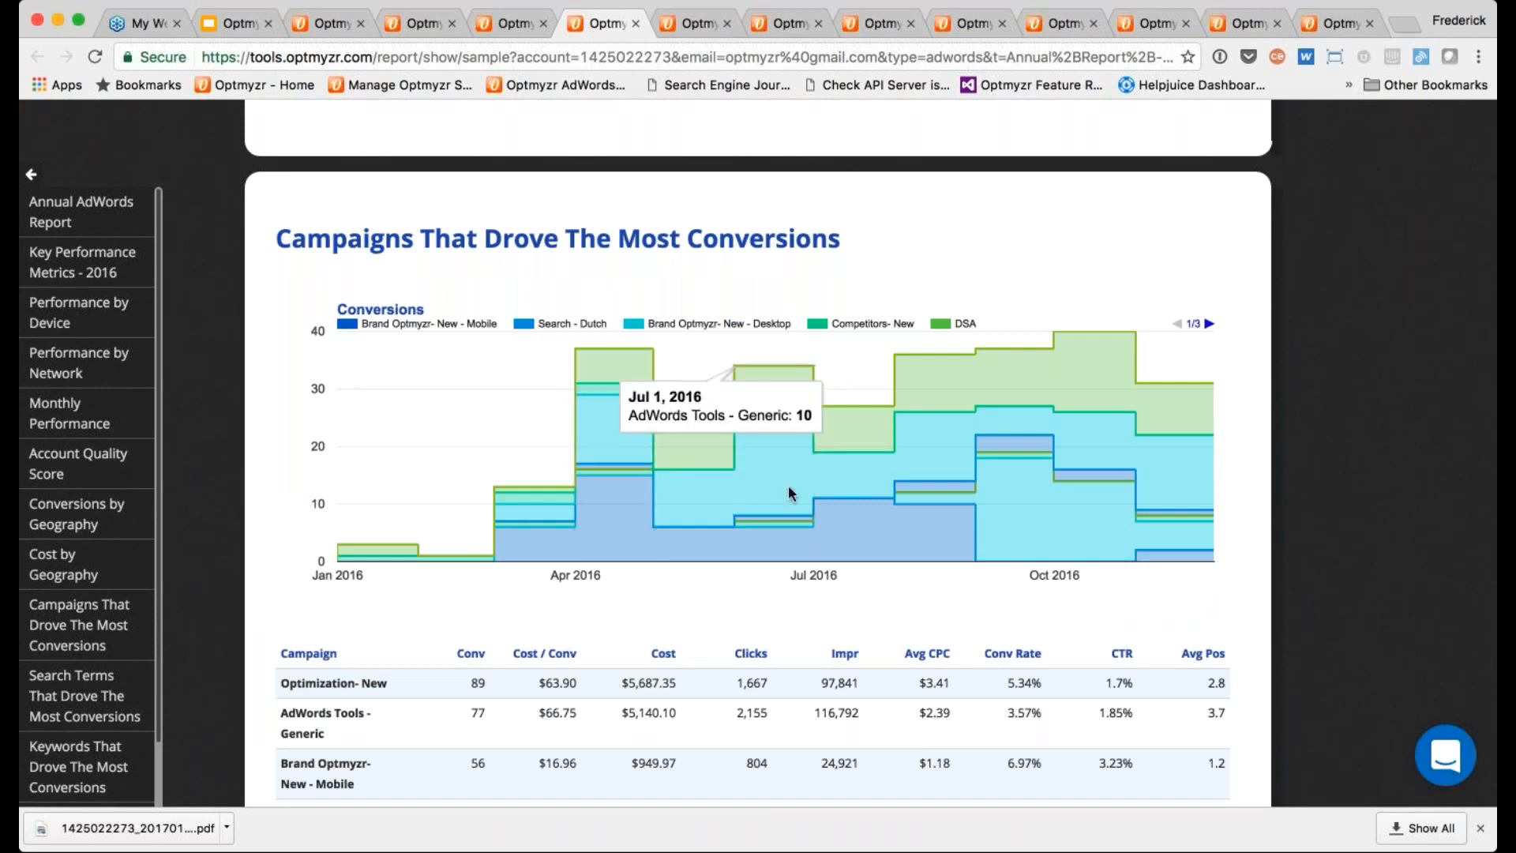
click(681, 26)
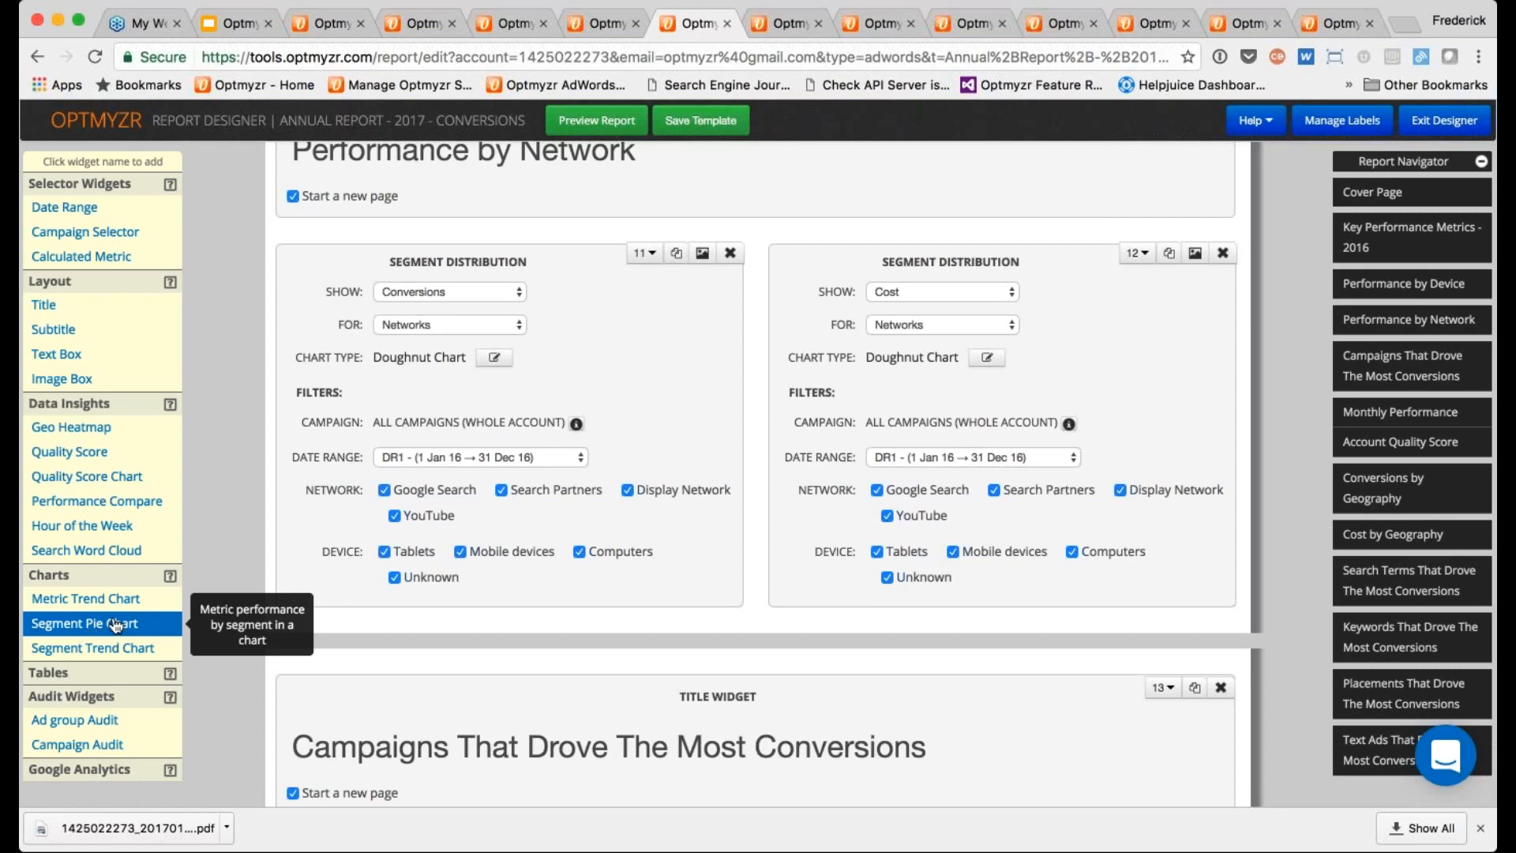
- Change the Conversions by Networks segment distribution widget to a Pie - 3D chart and preview it with real-time data
click(450, 292)
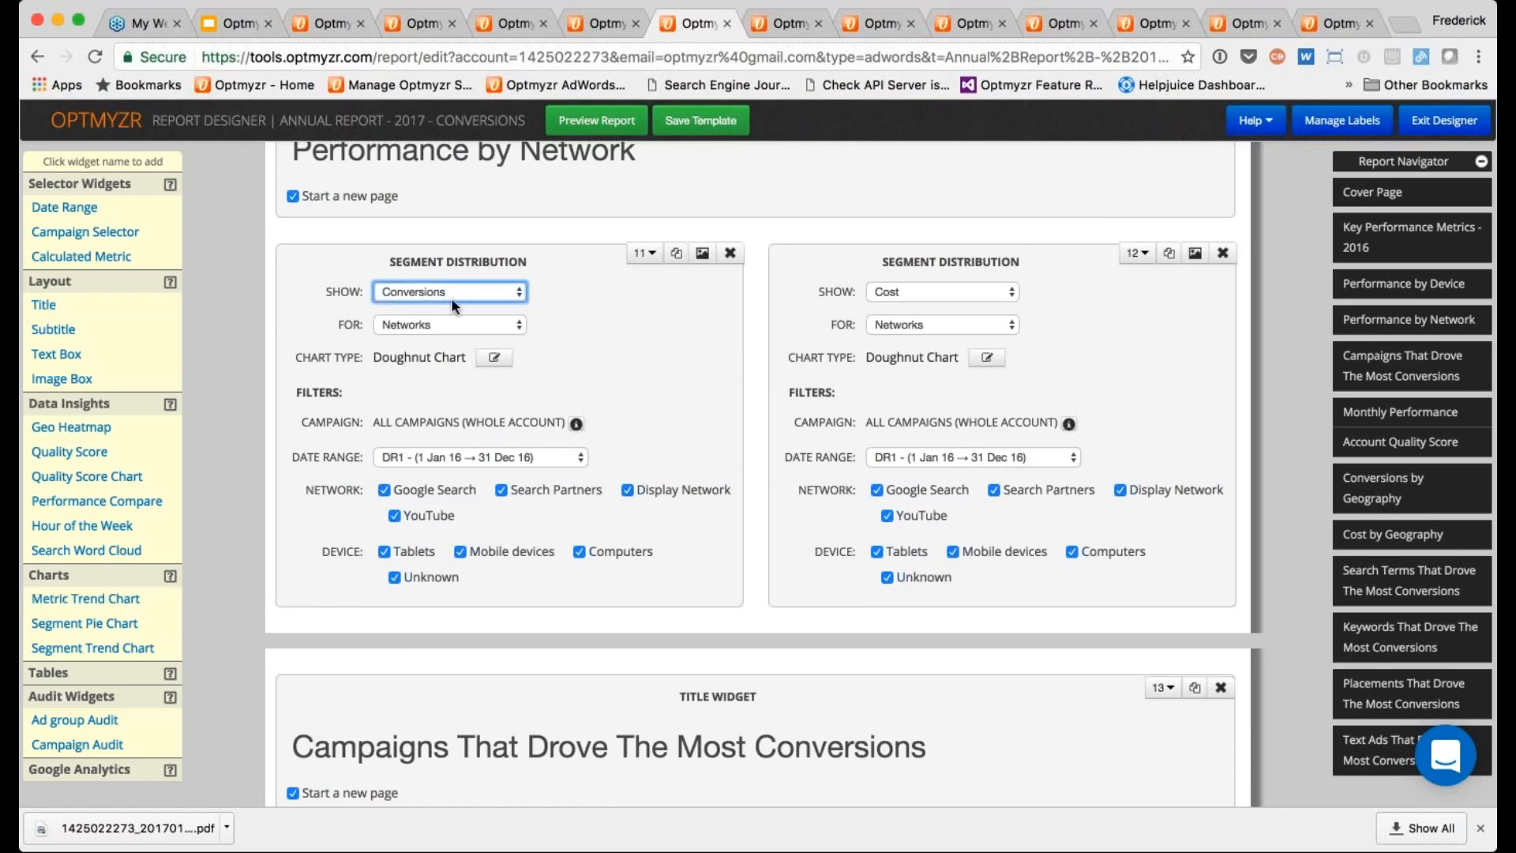
click(447, 319)
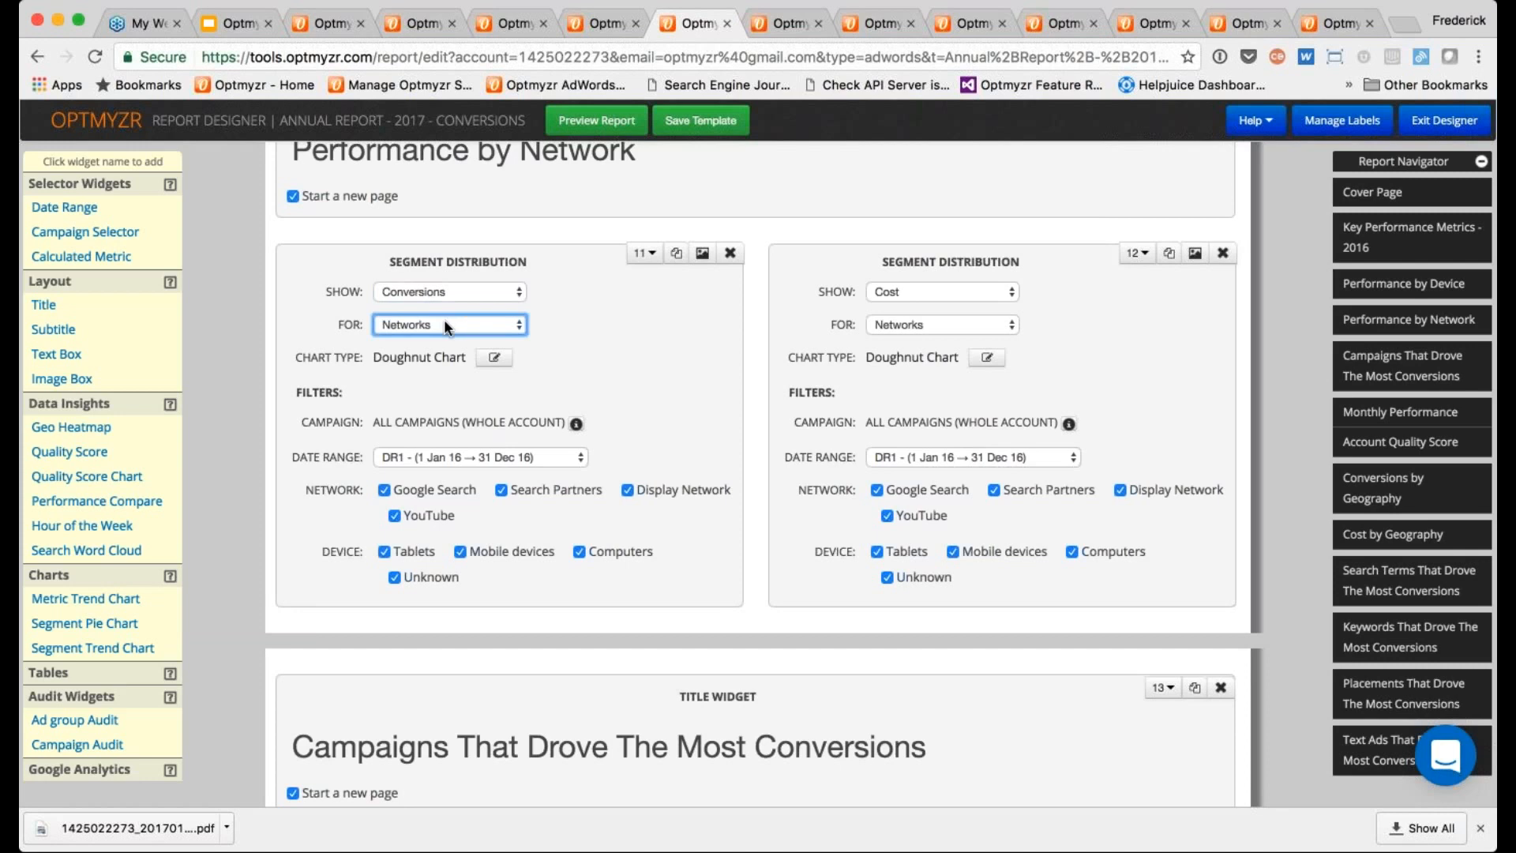
click(496, 359)
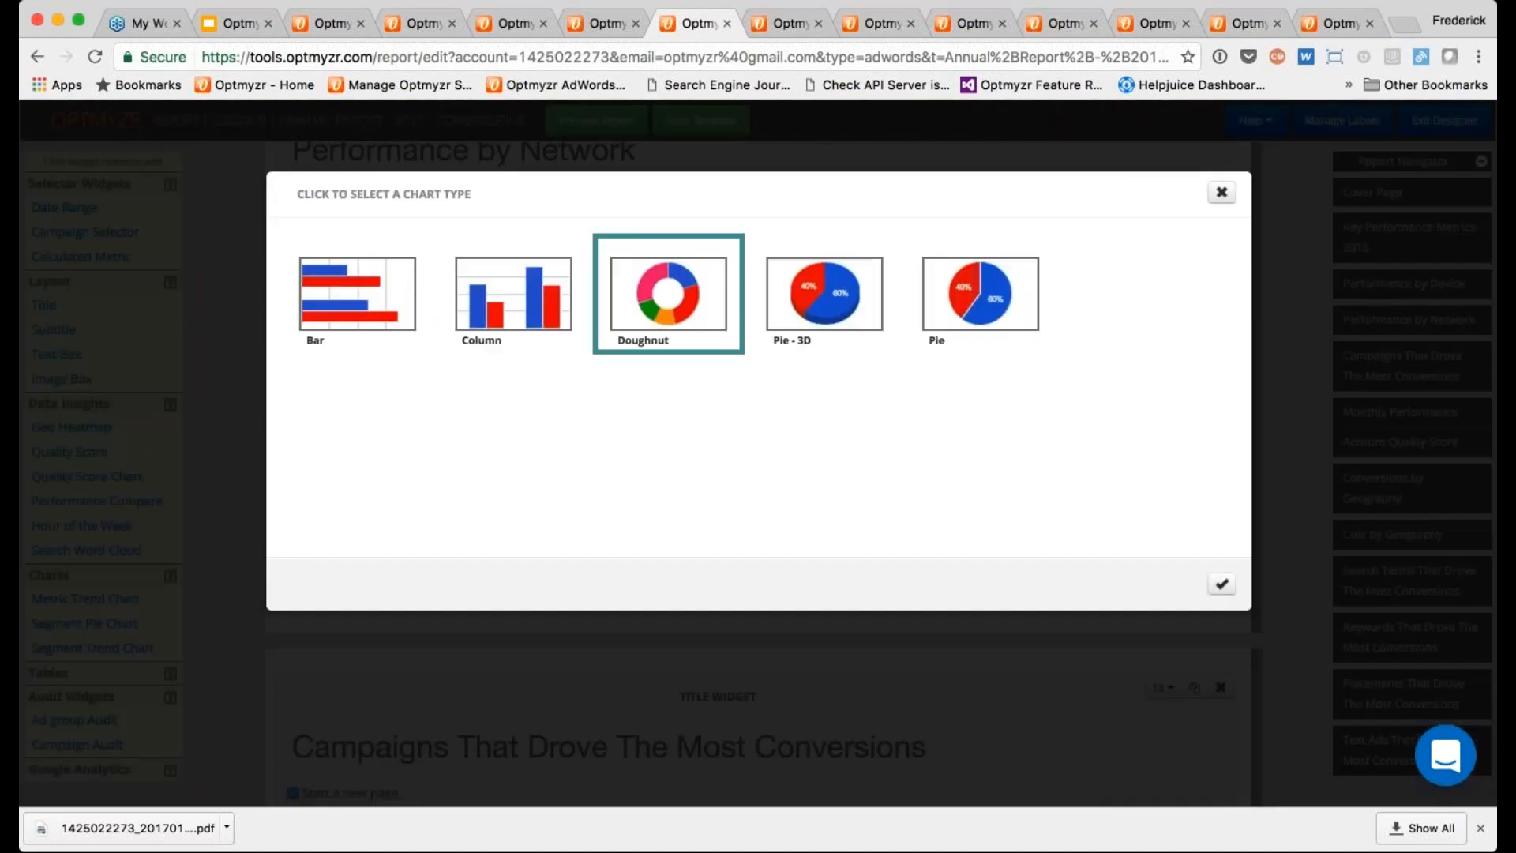
click(827, 312)
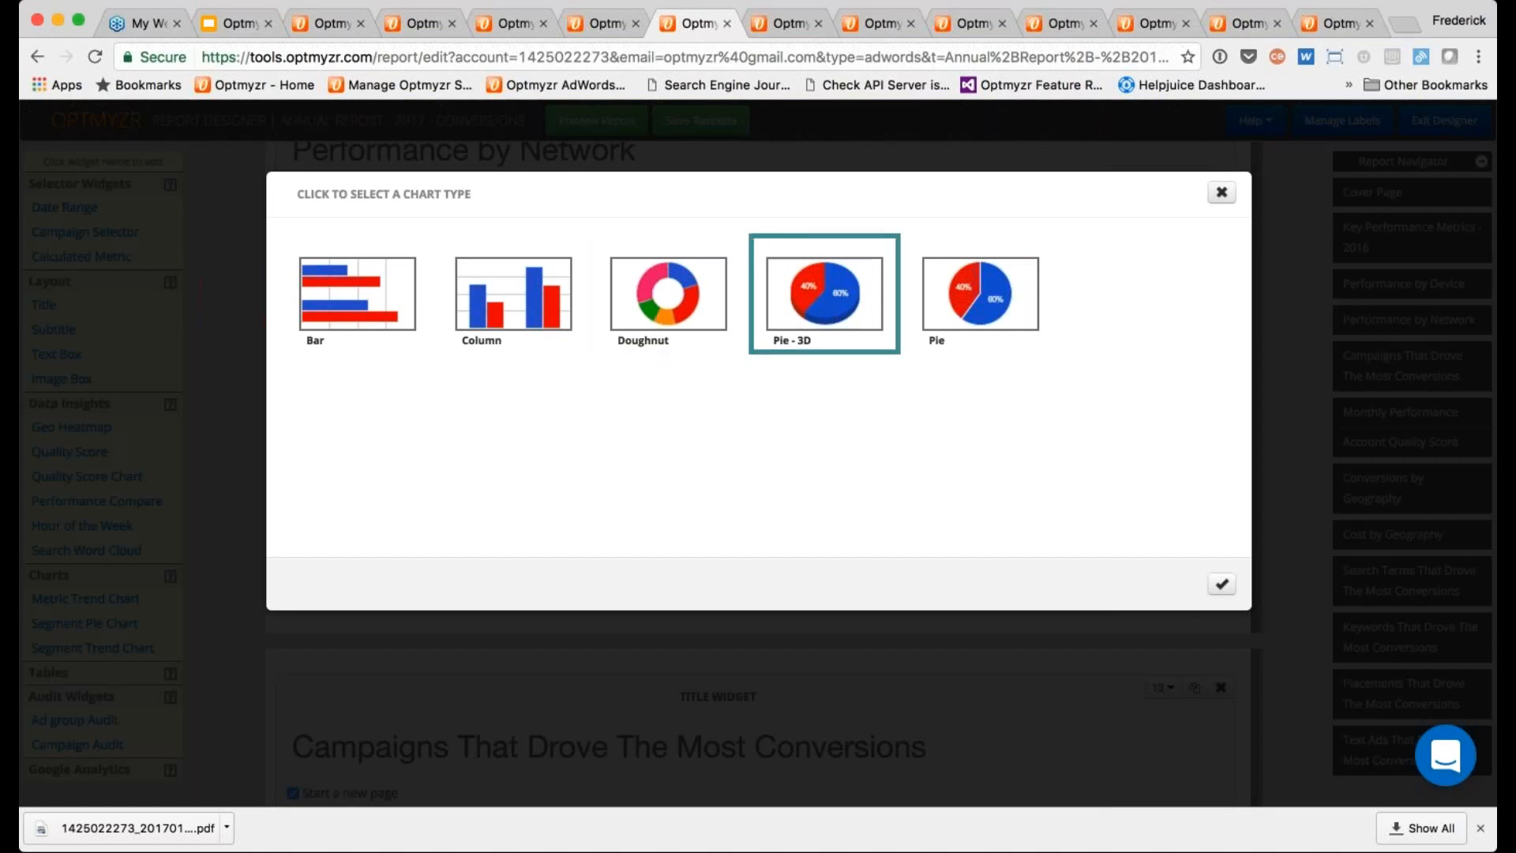
click(1222, 585)
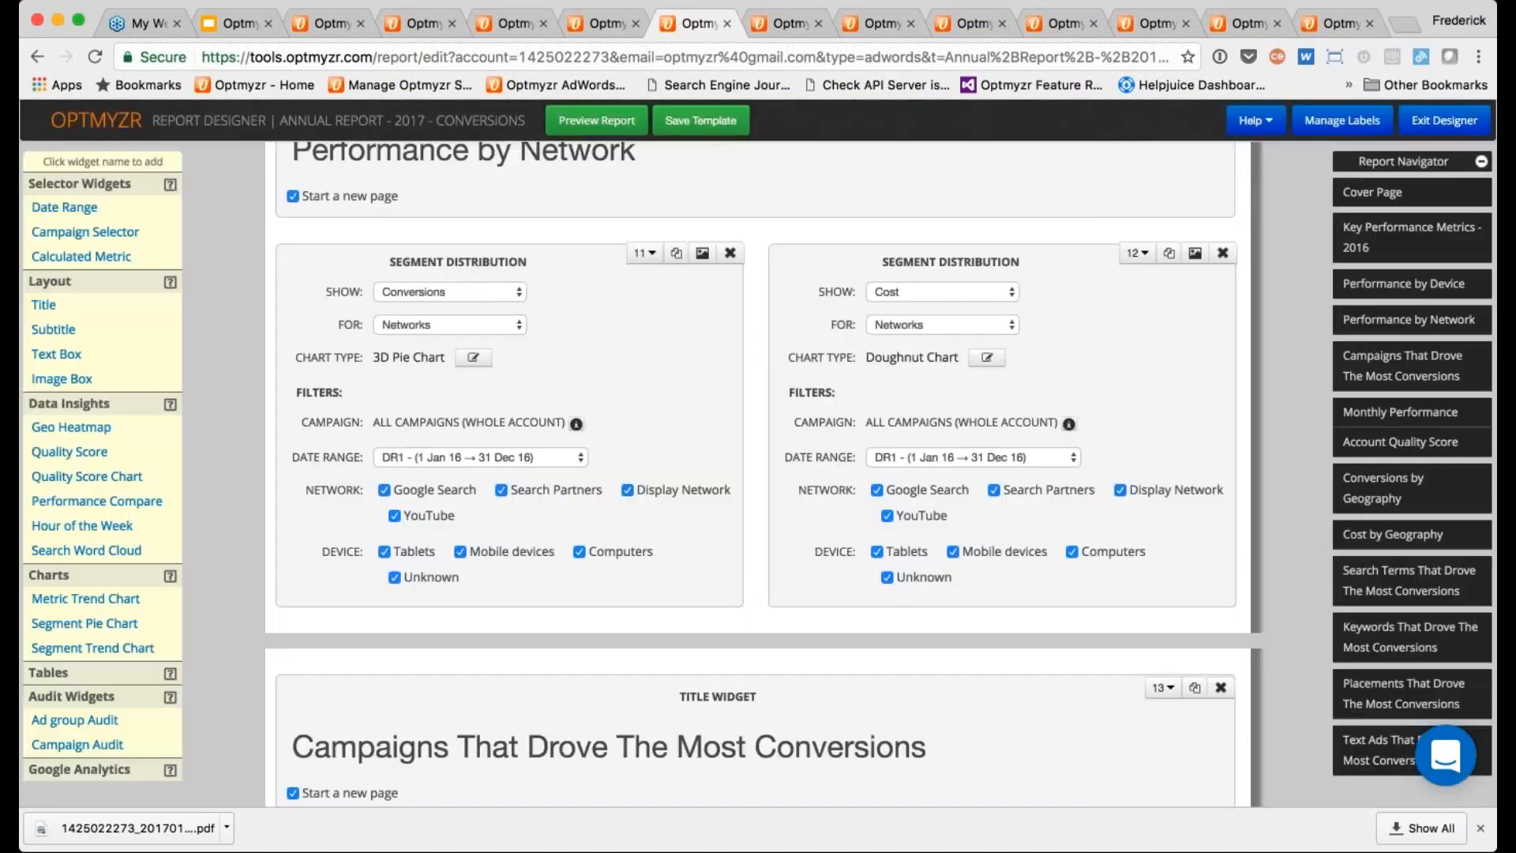
click(702, 252)
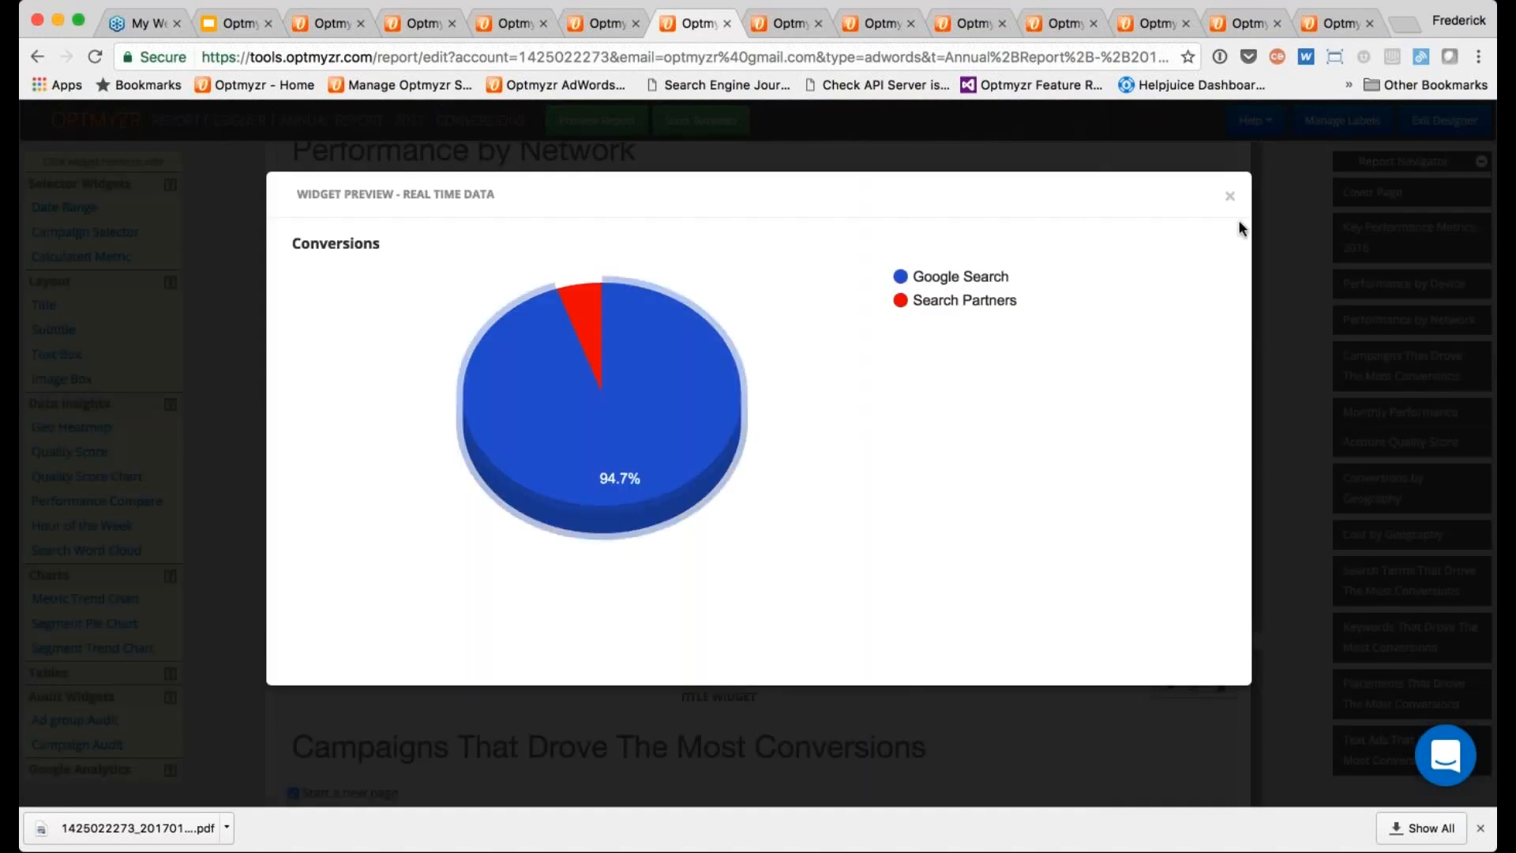
click(1230, 196)
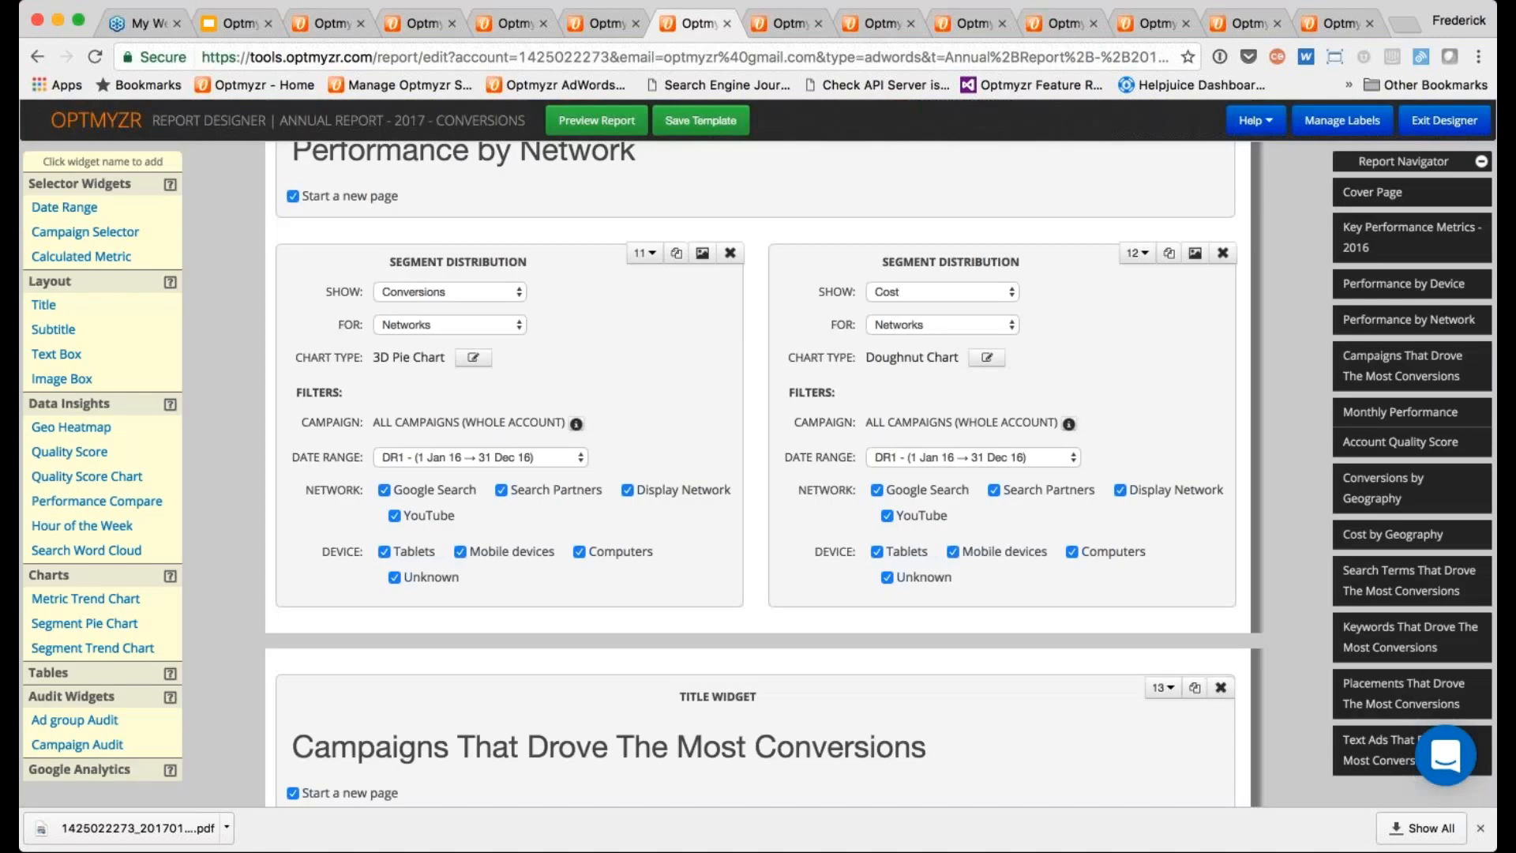
- Set the Conversions by Networks segment distribution widget's chart type to Column and preview its real-time data
click(474, 358)
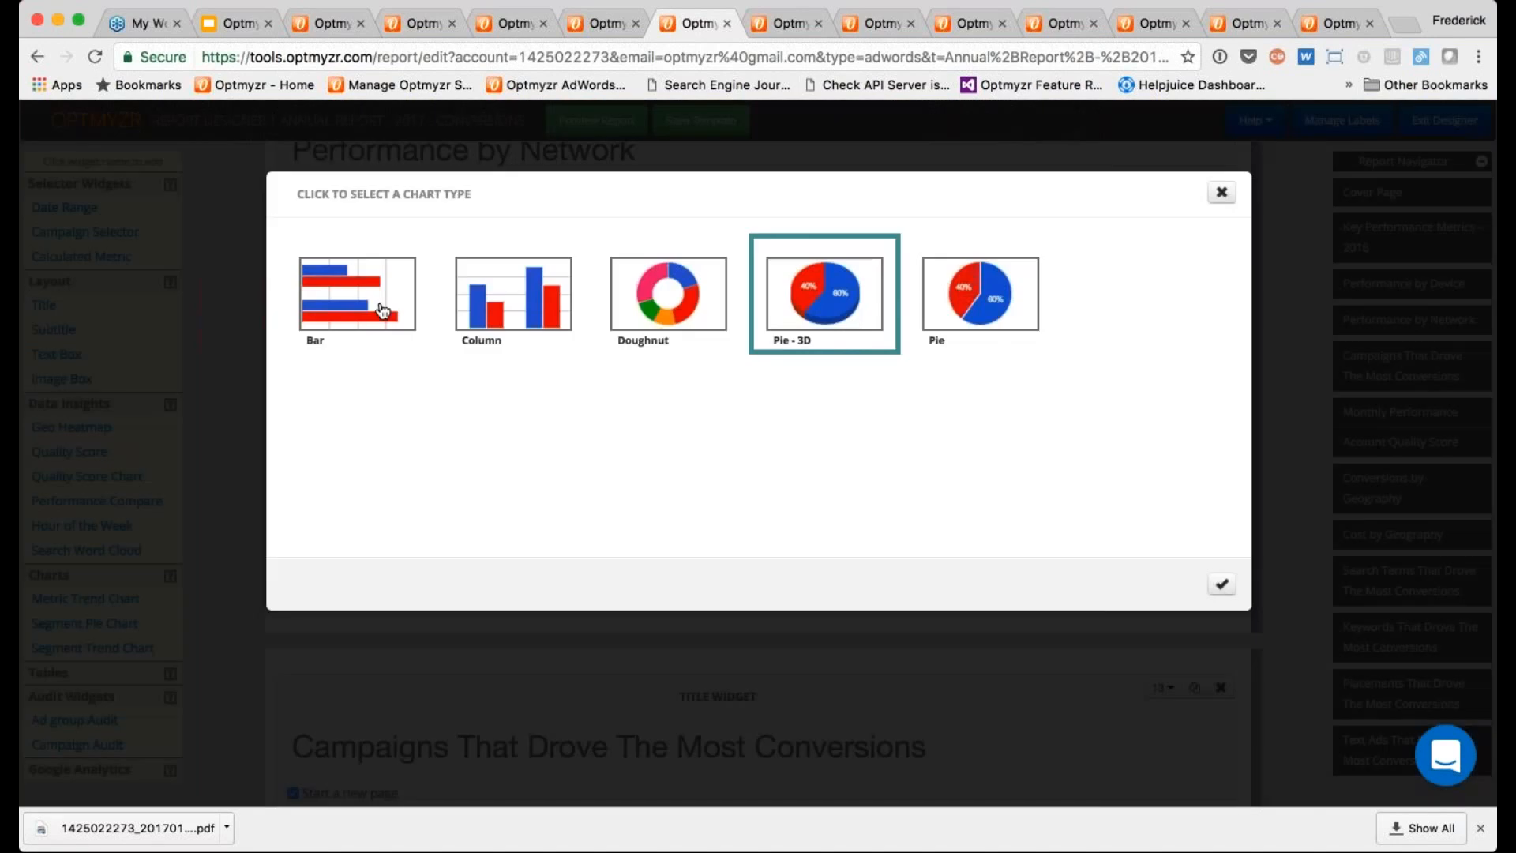
click(499, 300)
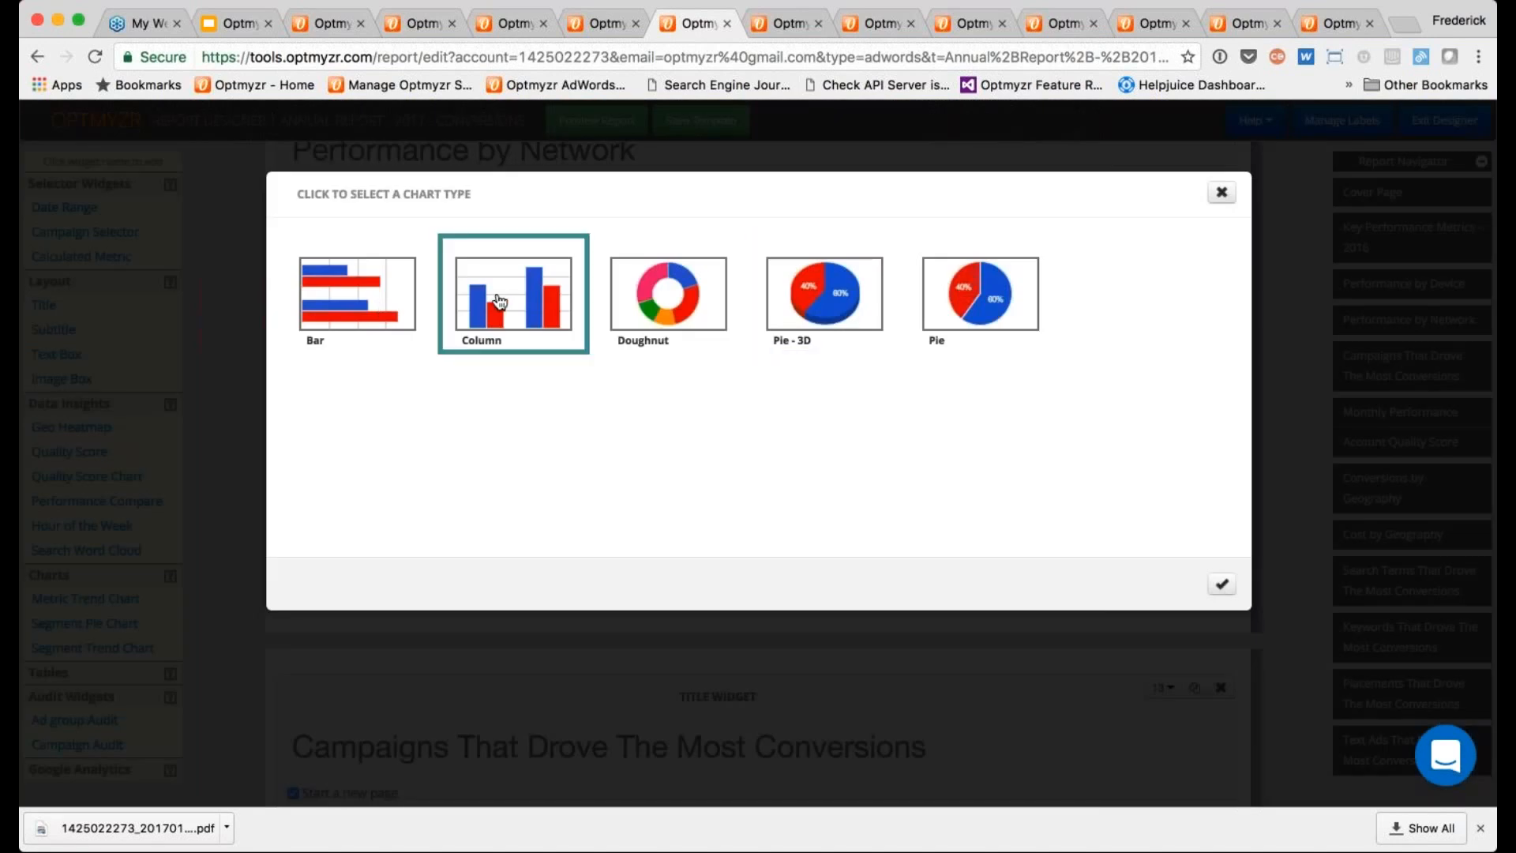
click(1221, 583)
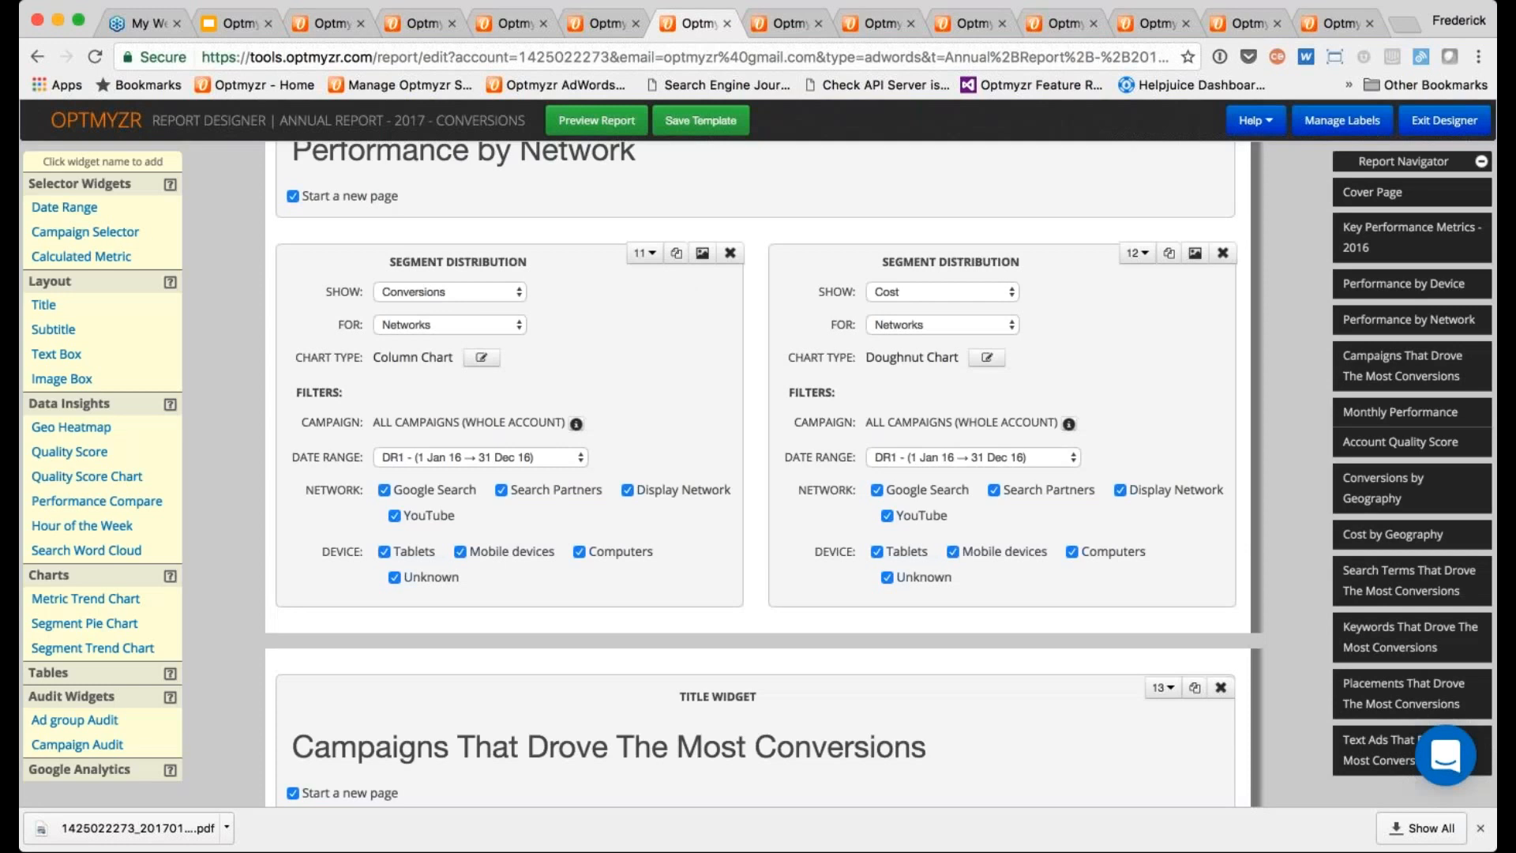
click(703, 254)
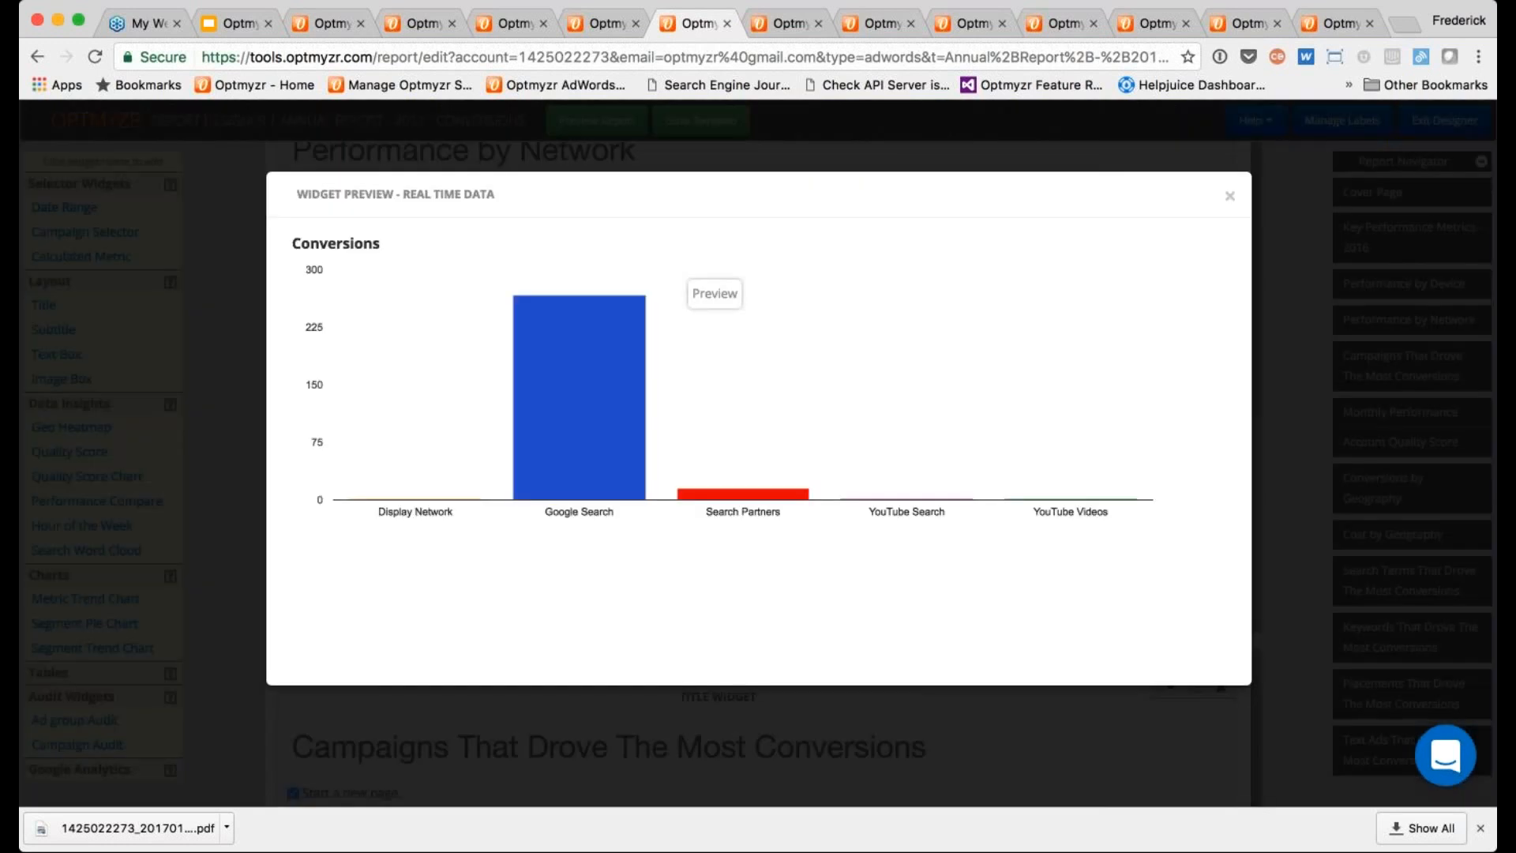
click(1229, 196)
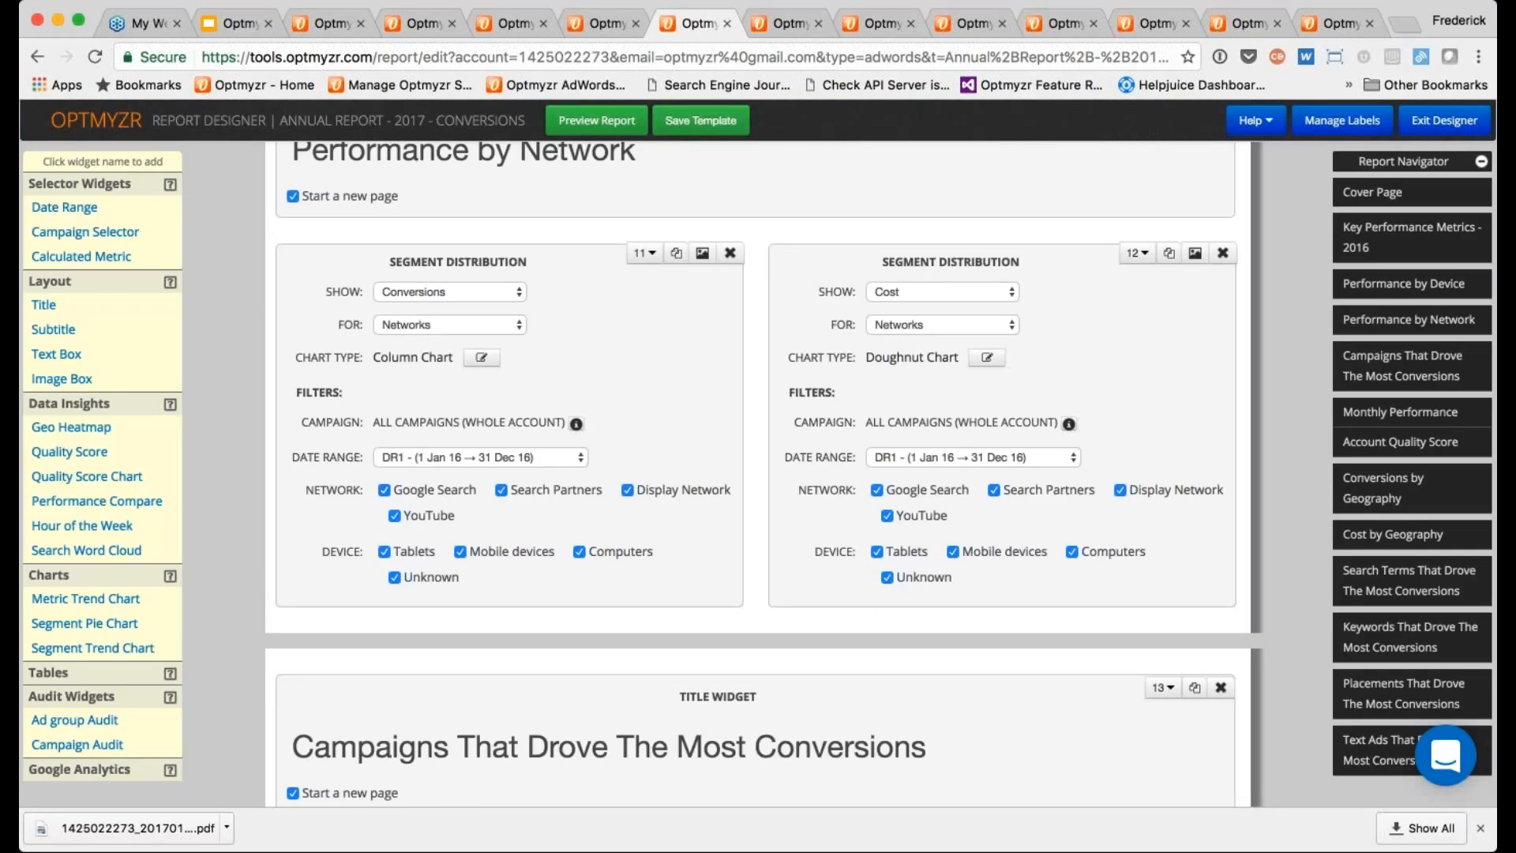
- Examine the chart types available for the Segment Trend Chart of monthly campaign conversions and preview its stepped area version
scroll(758, 474, down, 1)
scroll(758, 473, down, 5)
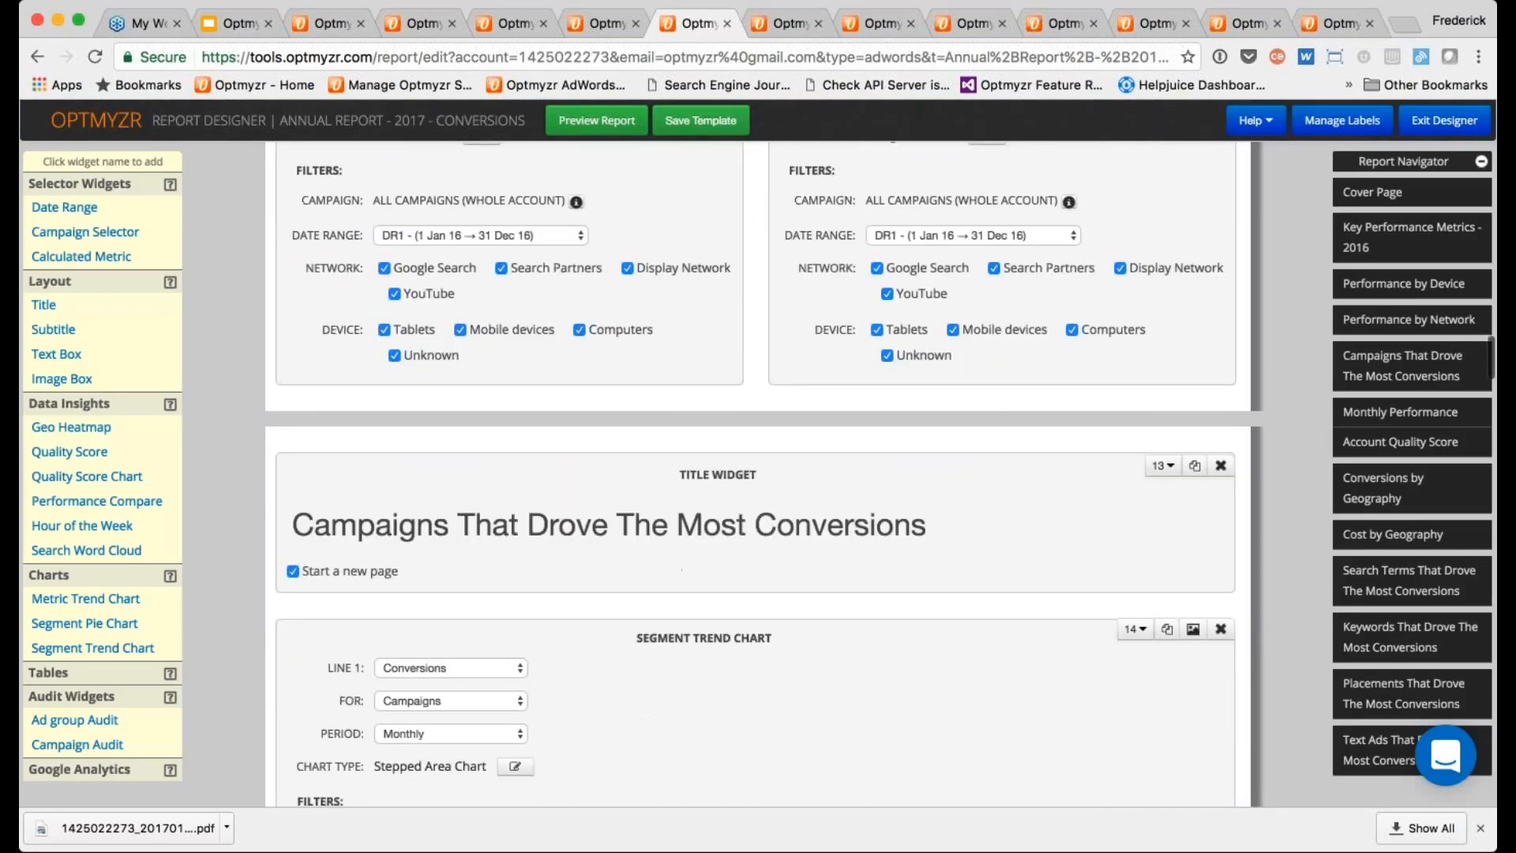
scroll(758, 474, down, 2)
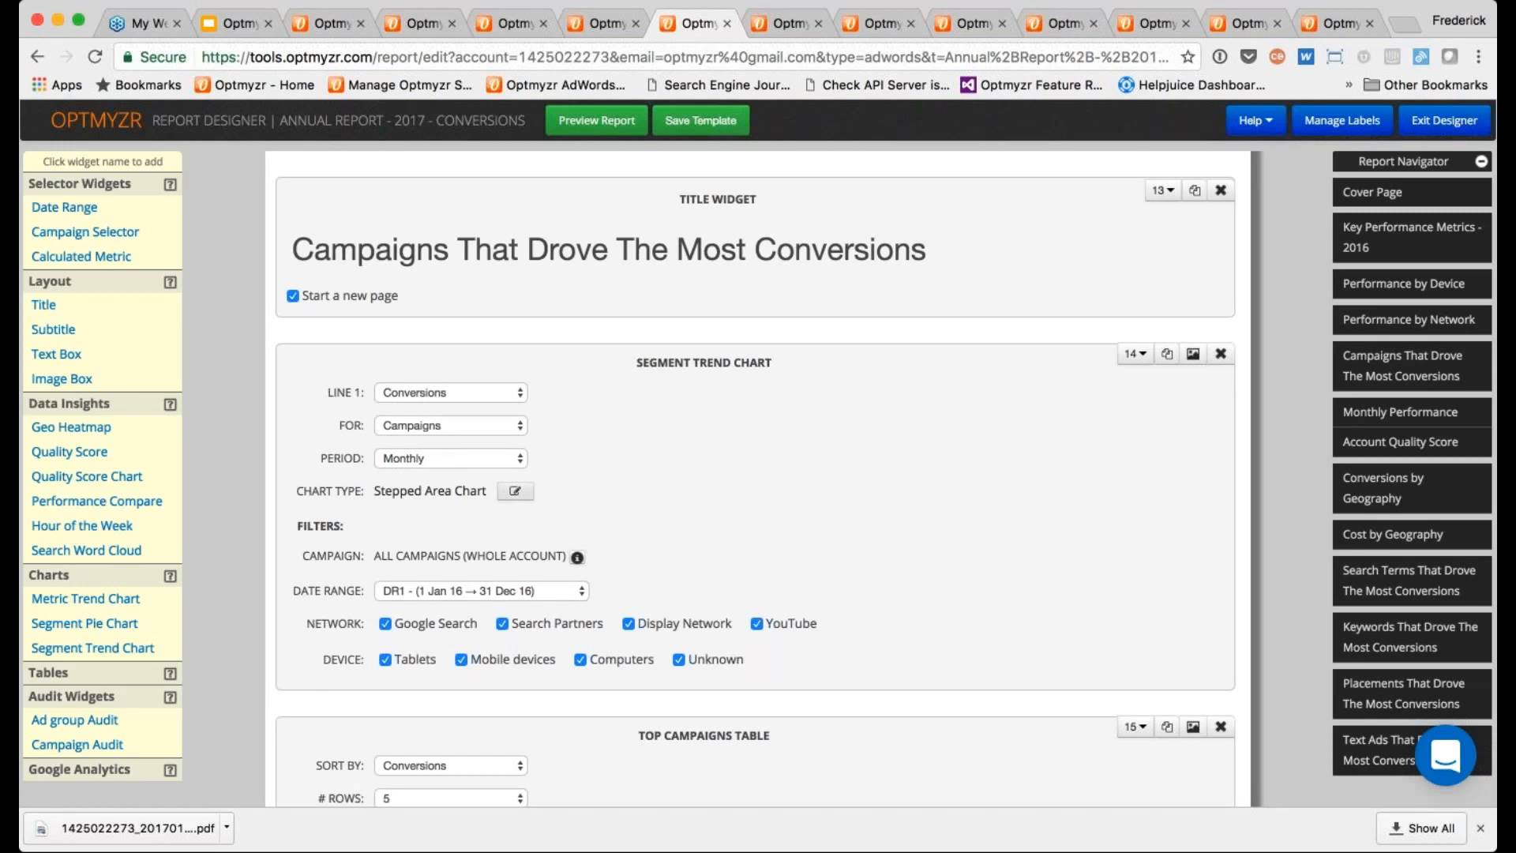
click(514, 491)
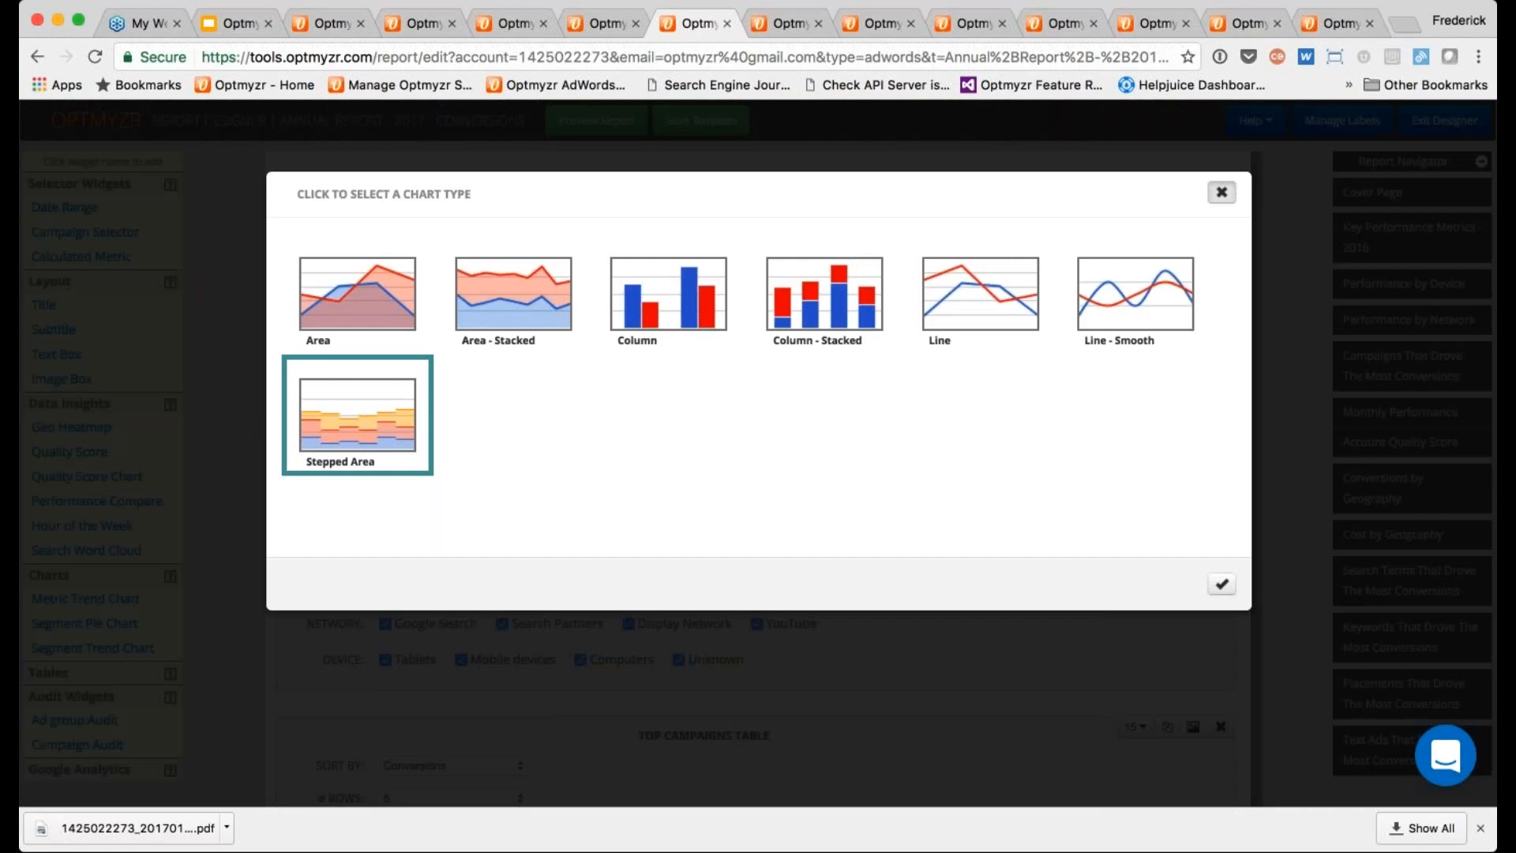
click(1221, 192)
click(1193, 354)
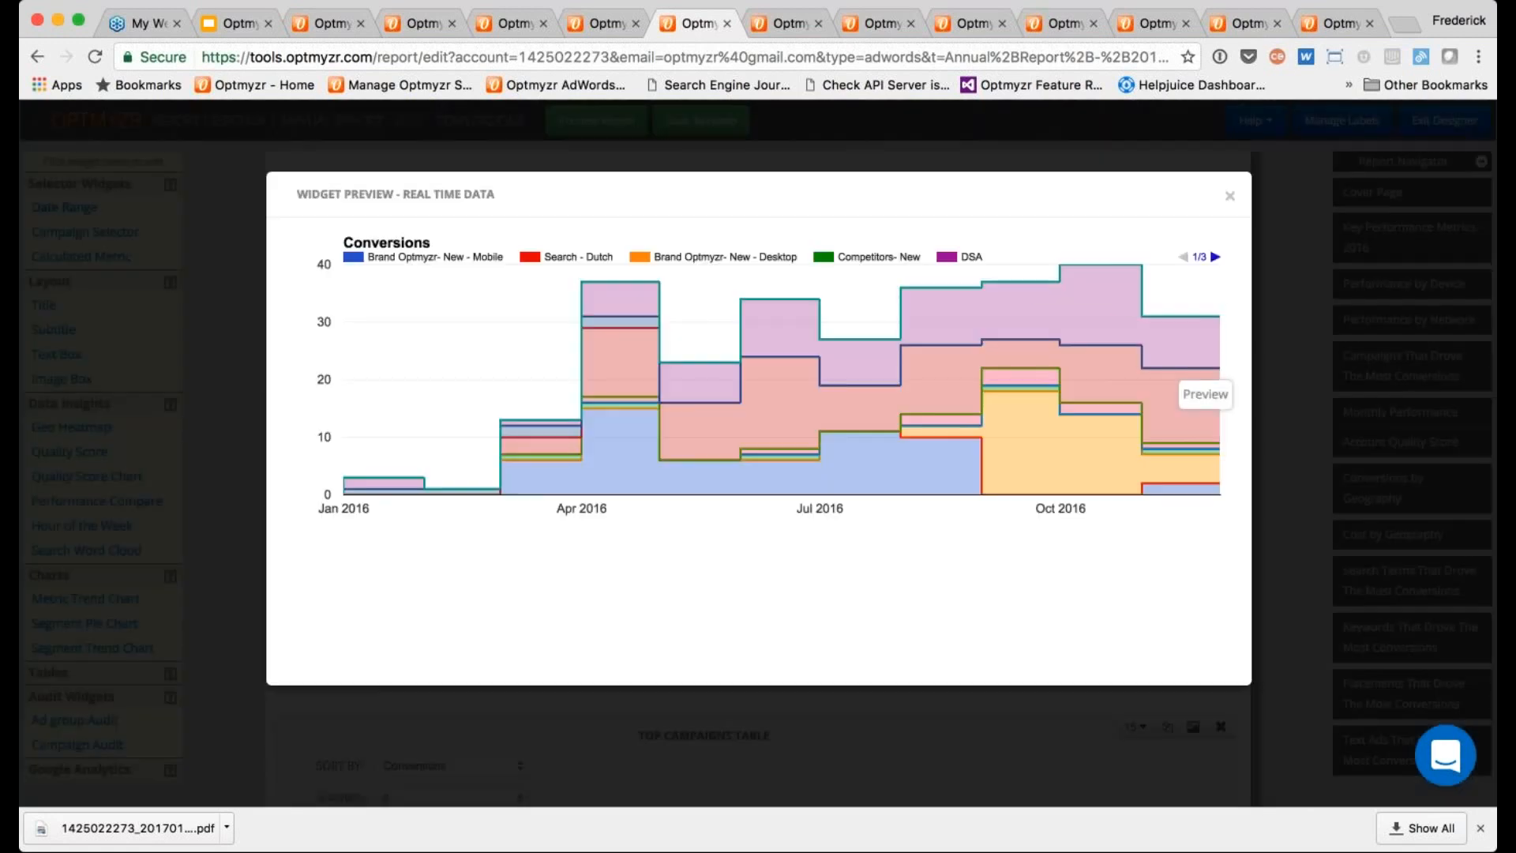
mouse_move(1191, 351)
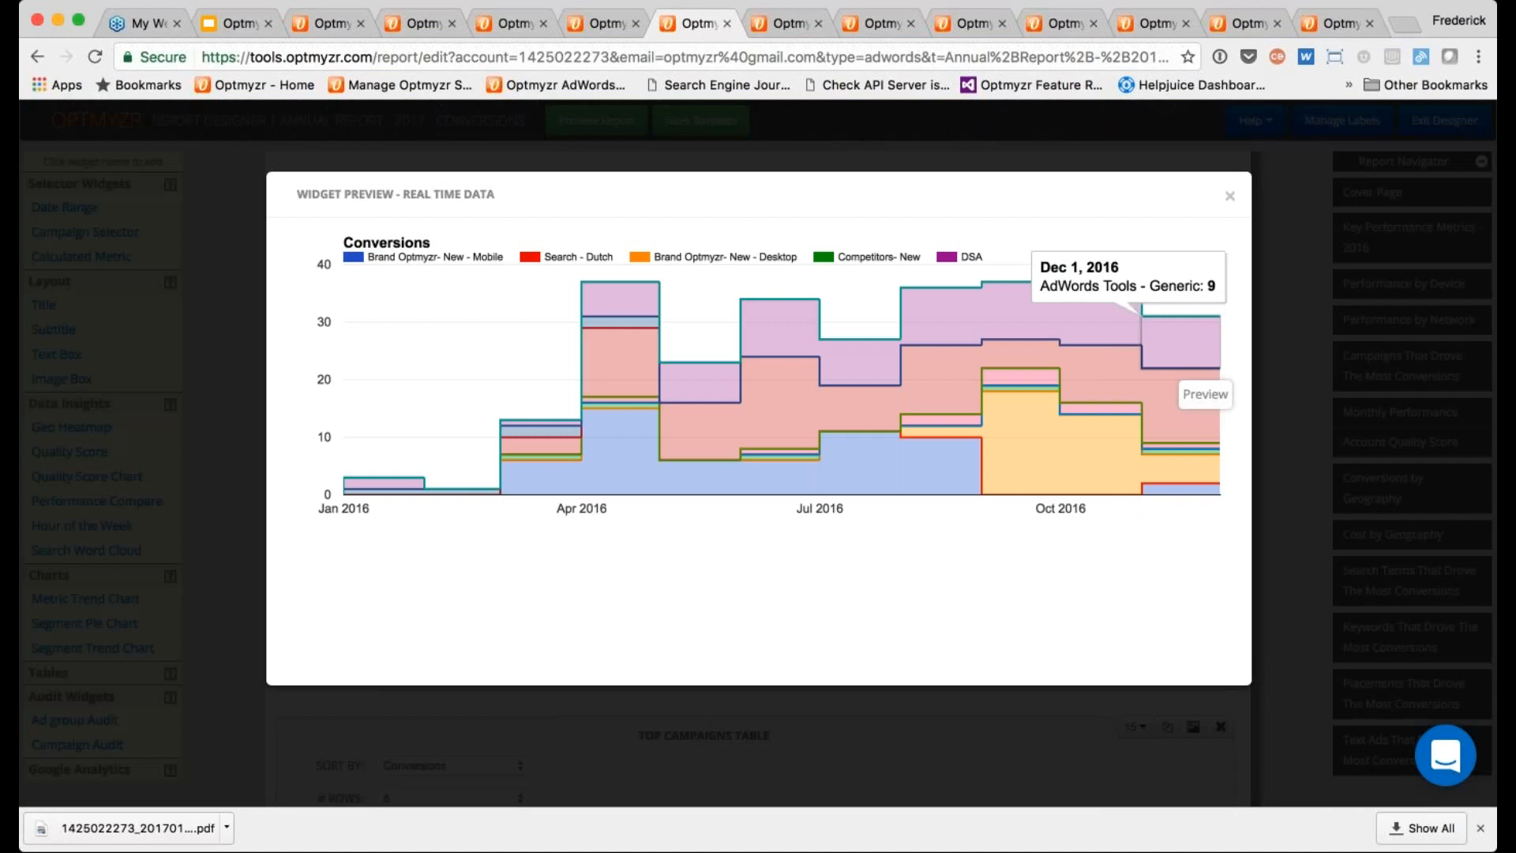
click(1230, 198)
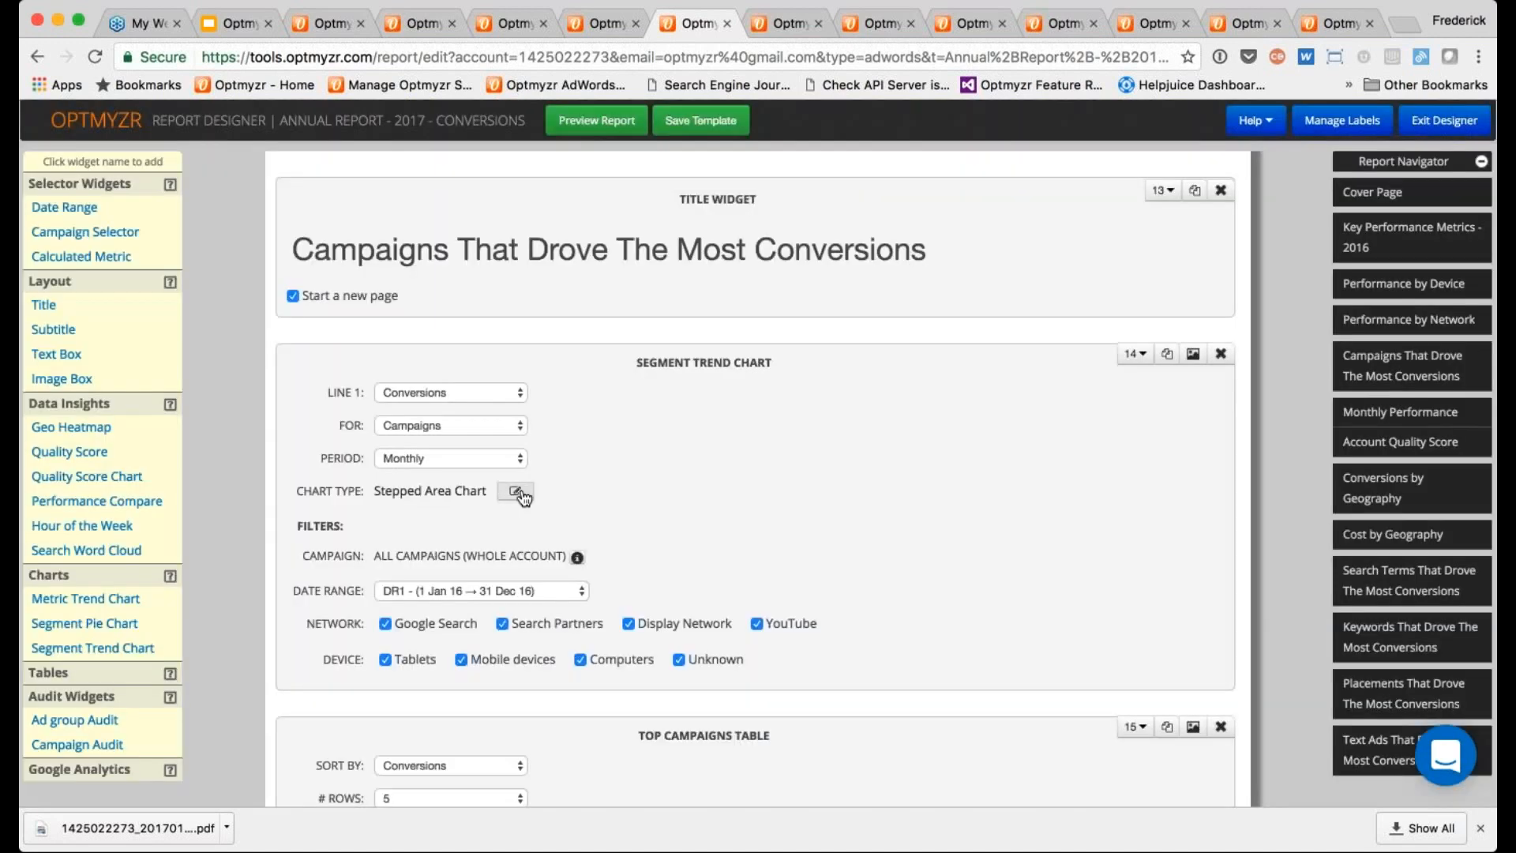
- Set the campaign conversions Segment Trend Chart to Column - Stacked and preview it with real-time data
click(515, 491)
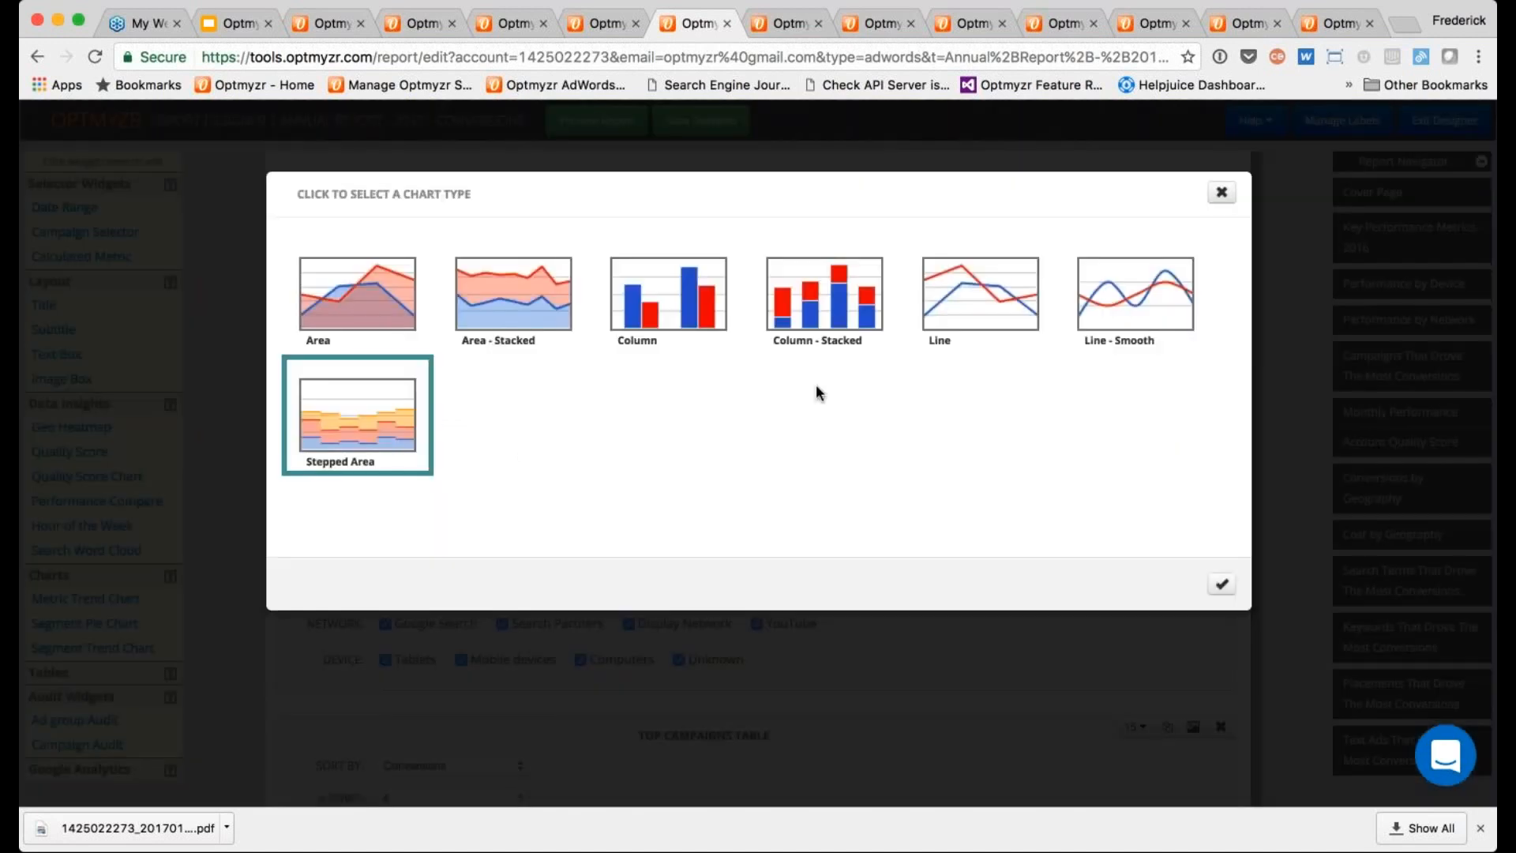
click(834, 314)
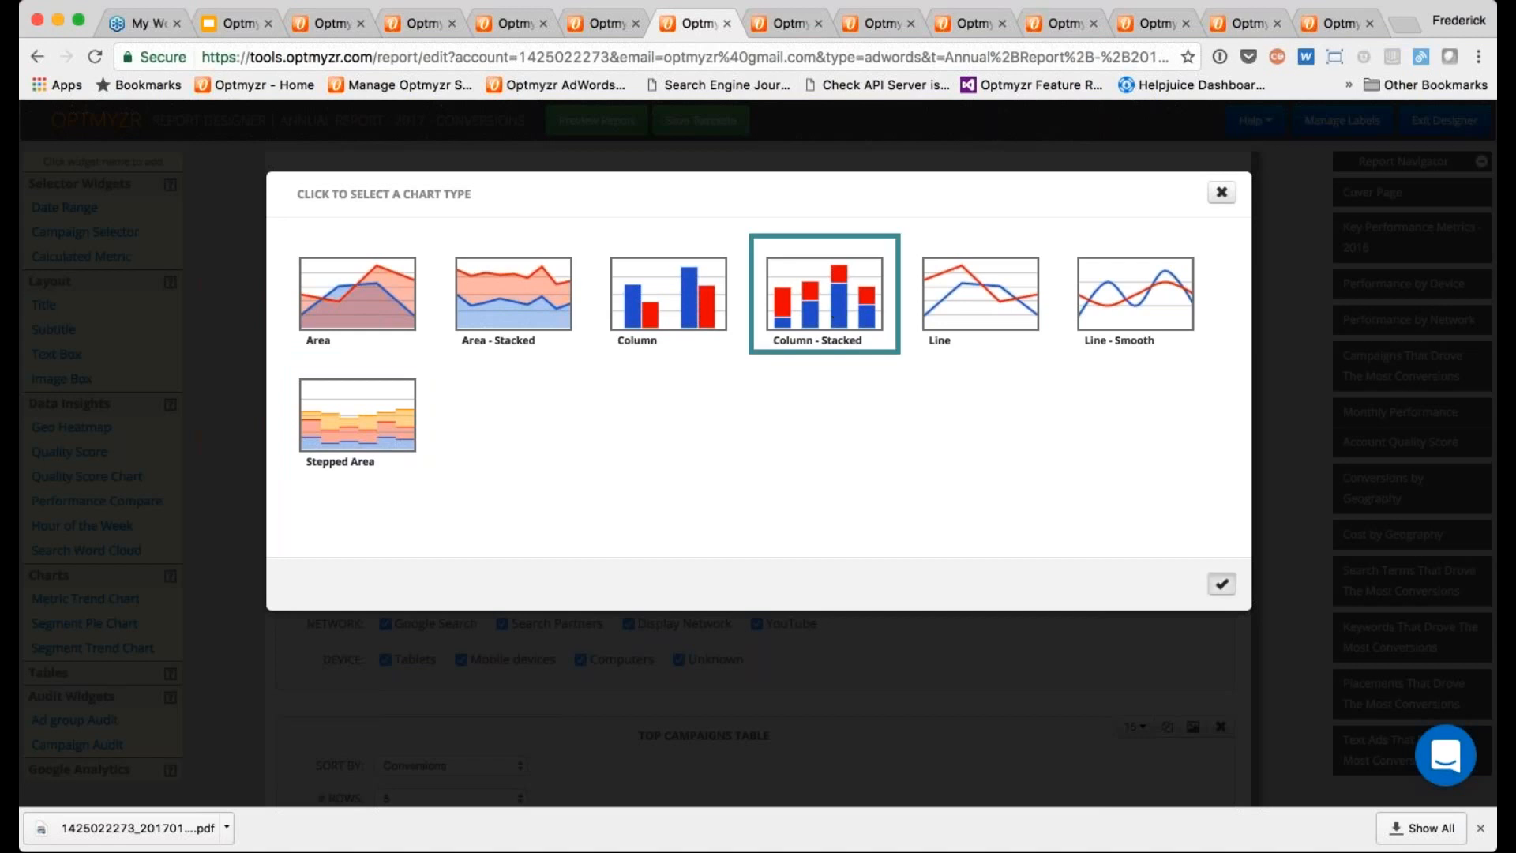
click(835, 649)
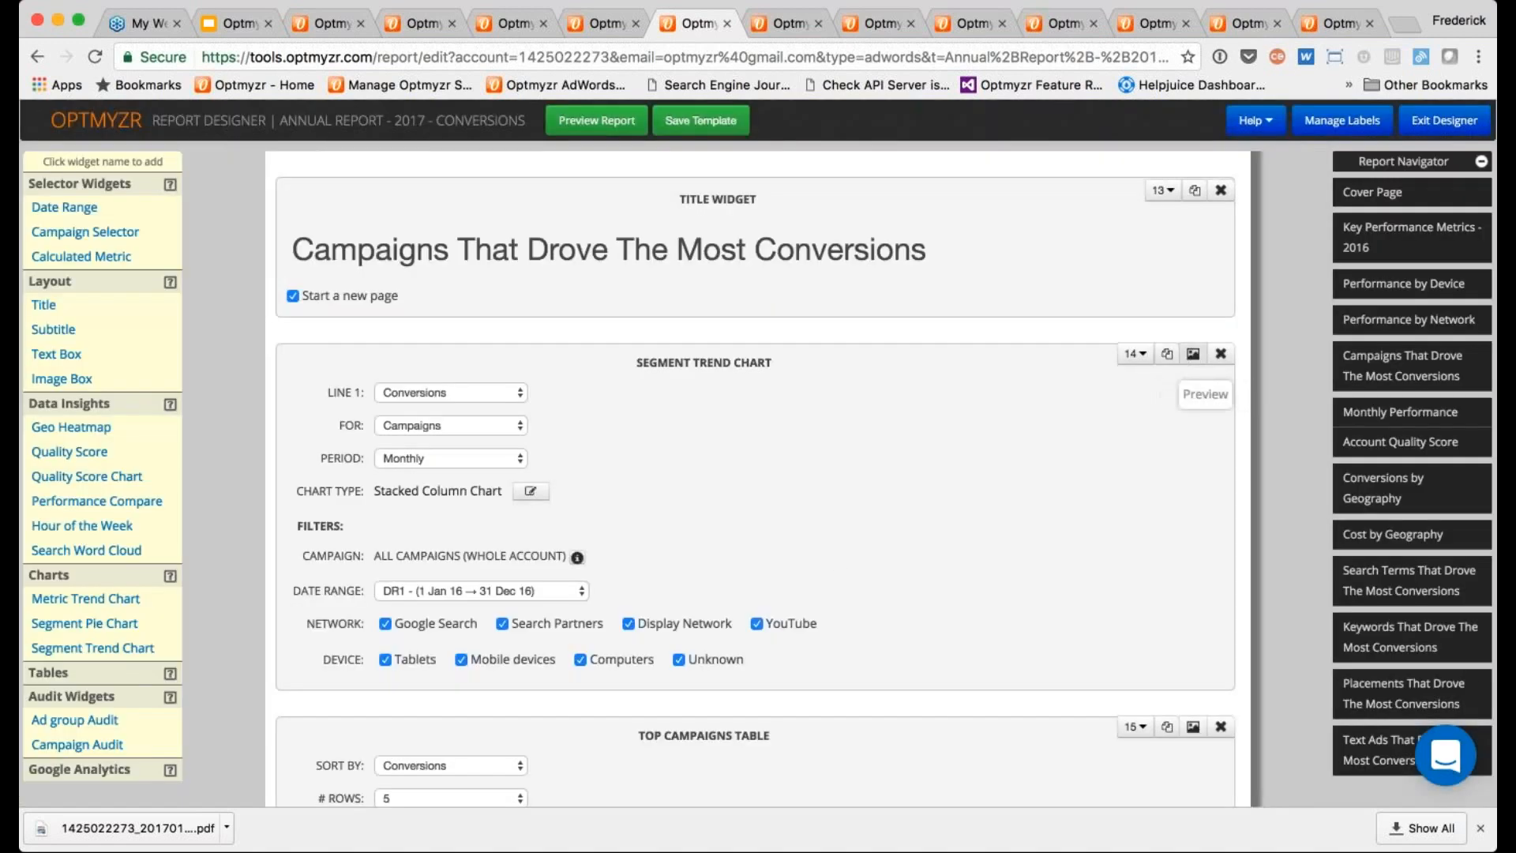
click(1188, 357)
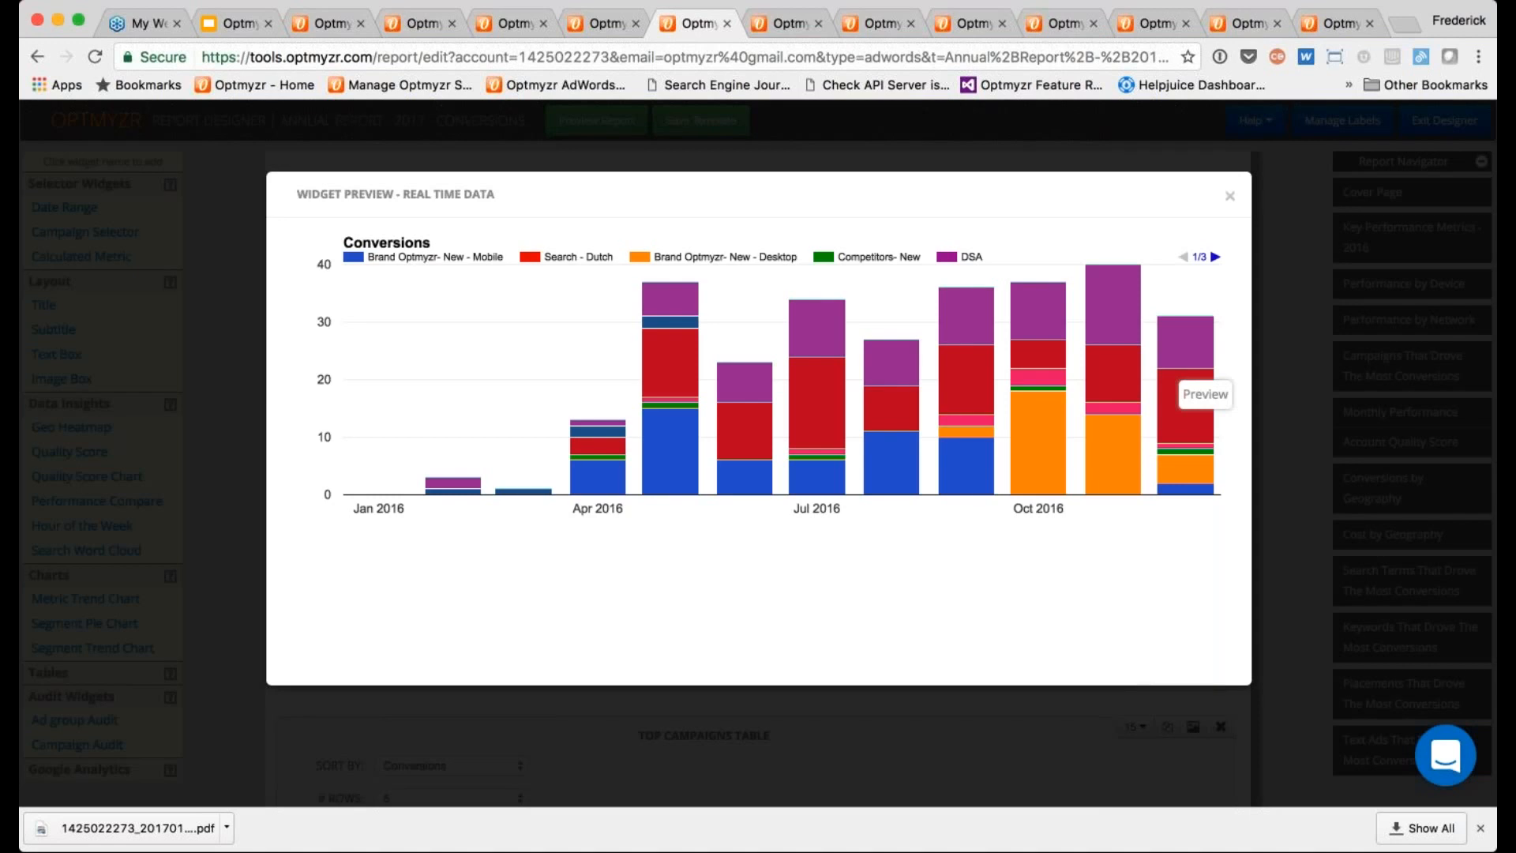
click(1233, 199)
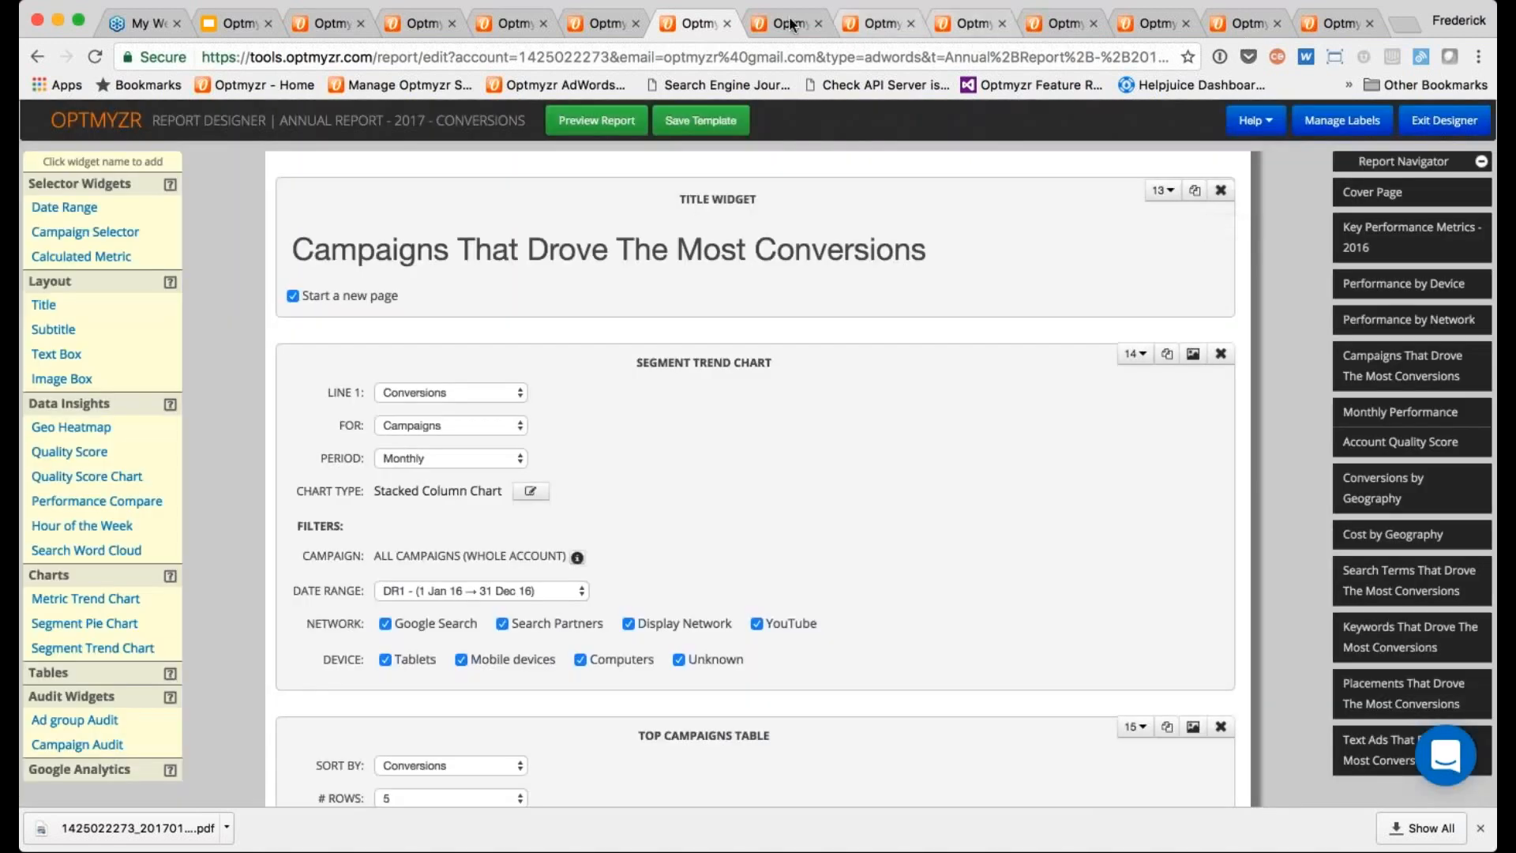
- Switch to the new Account Executive Summary report template and review its cover page, theme, whitelabel and add-on settings
click(788, 23)
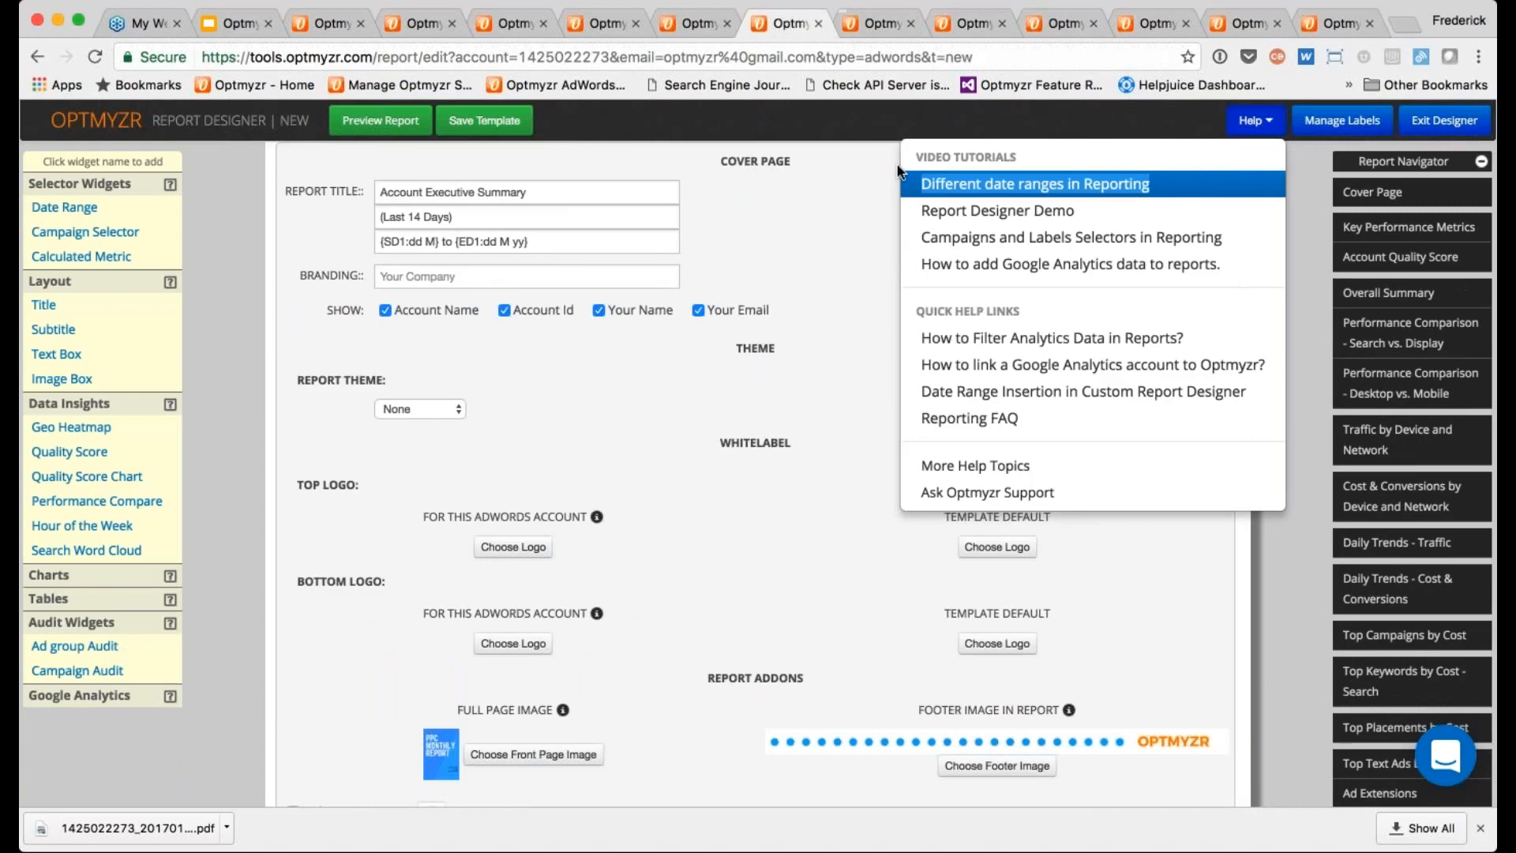
click(859, 187)
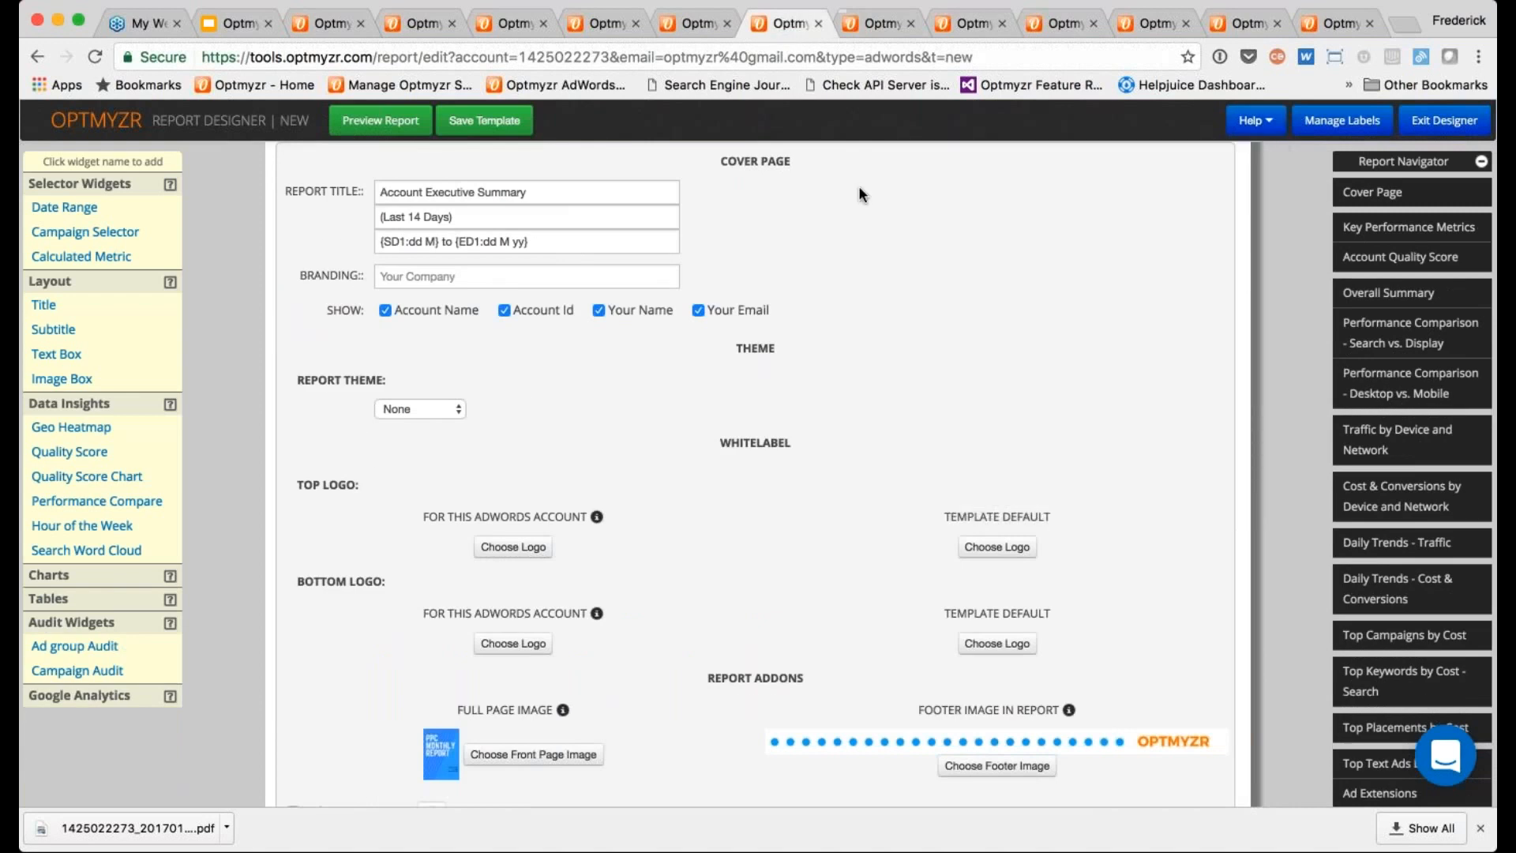
scroll(859, 187, up, 1)
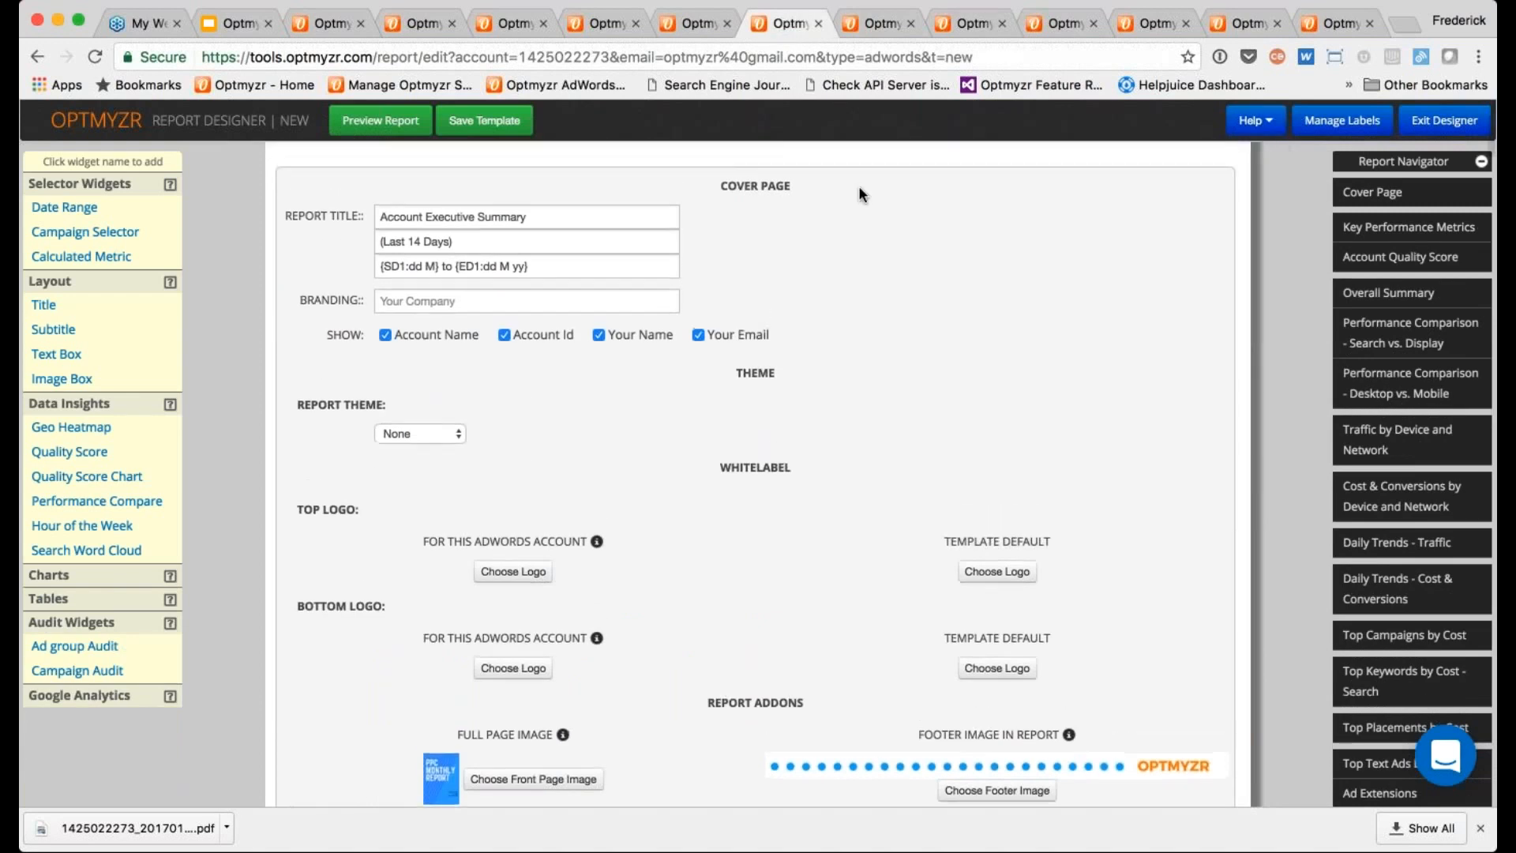
scroll(859, 190, up, 5)
scroll(859, 189, down, 2)
scroll(859, 189, down, 3)
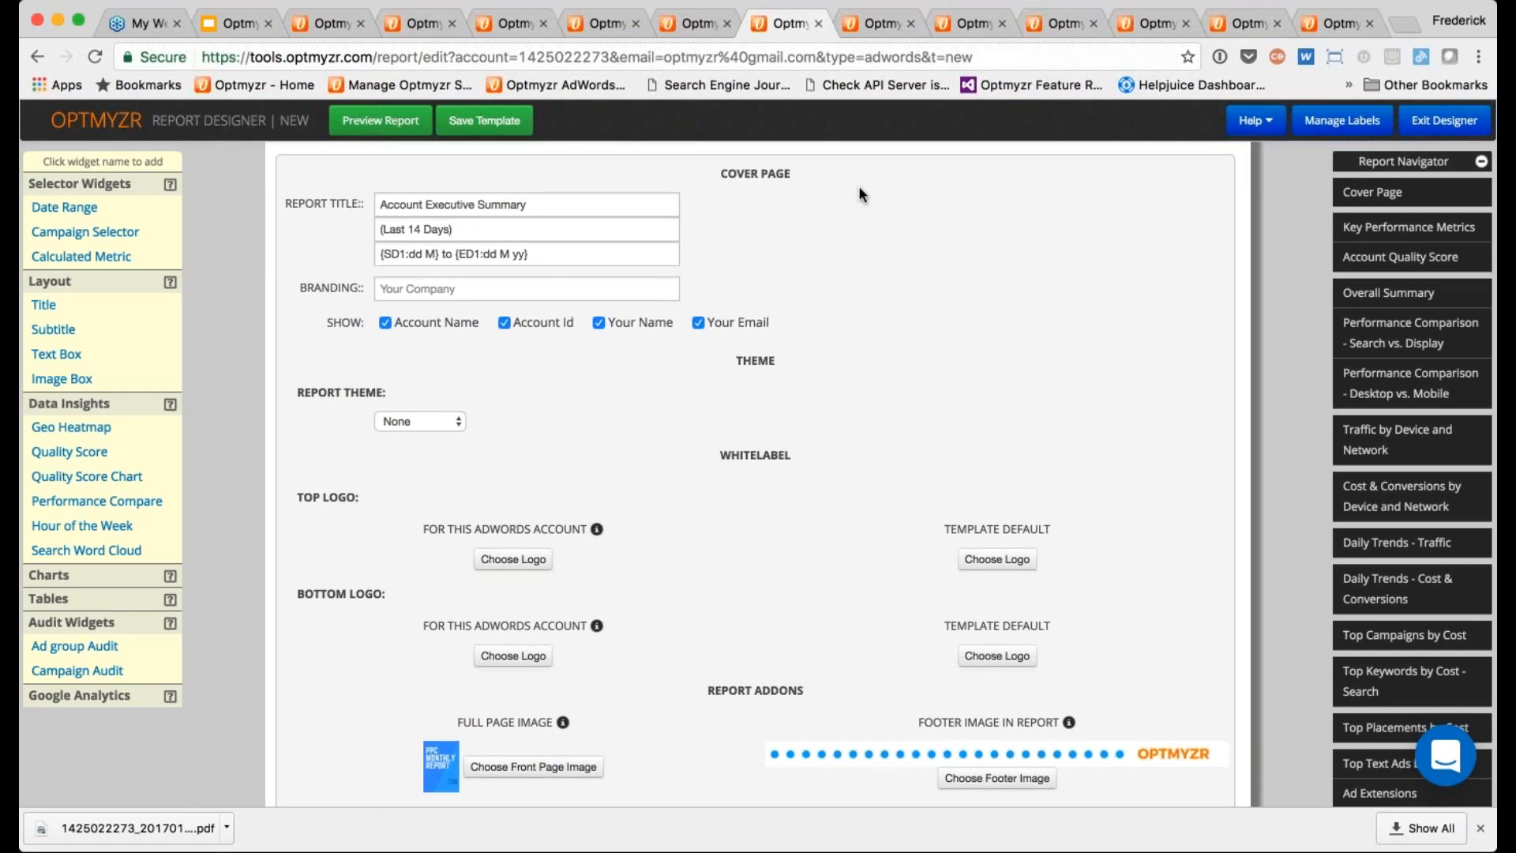
scroll(826, 274, down, 2)
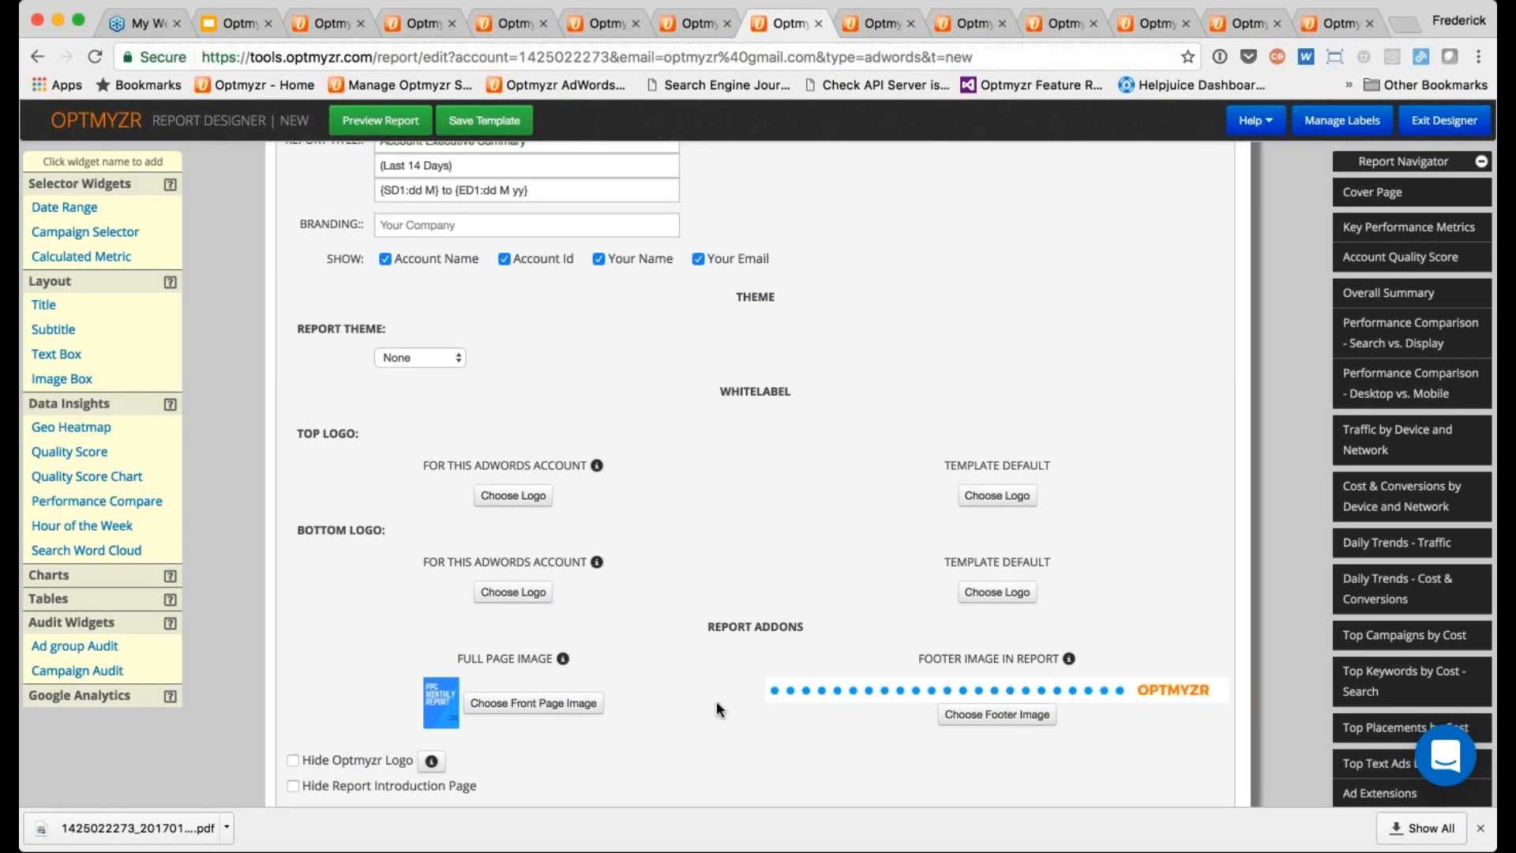
- Choose the PPC Monthly Report picture as the report's full page front image
click(552, 709)
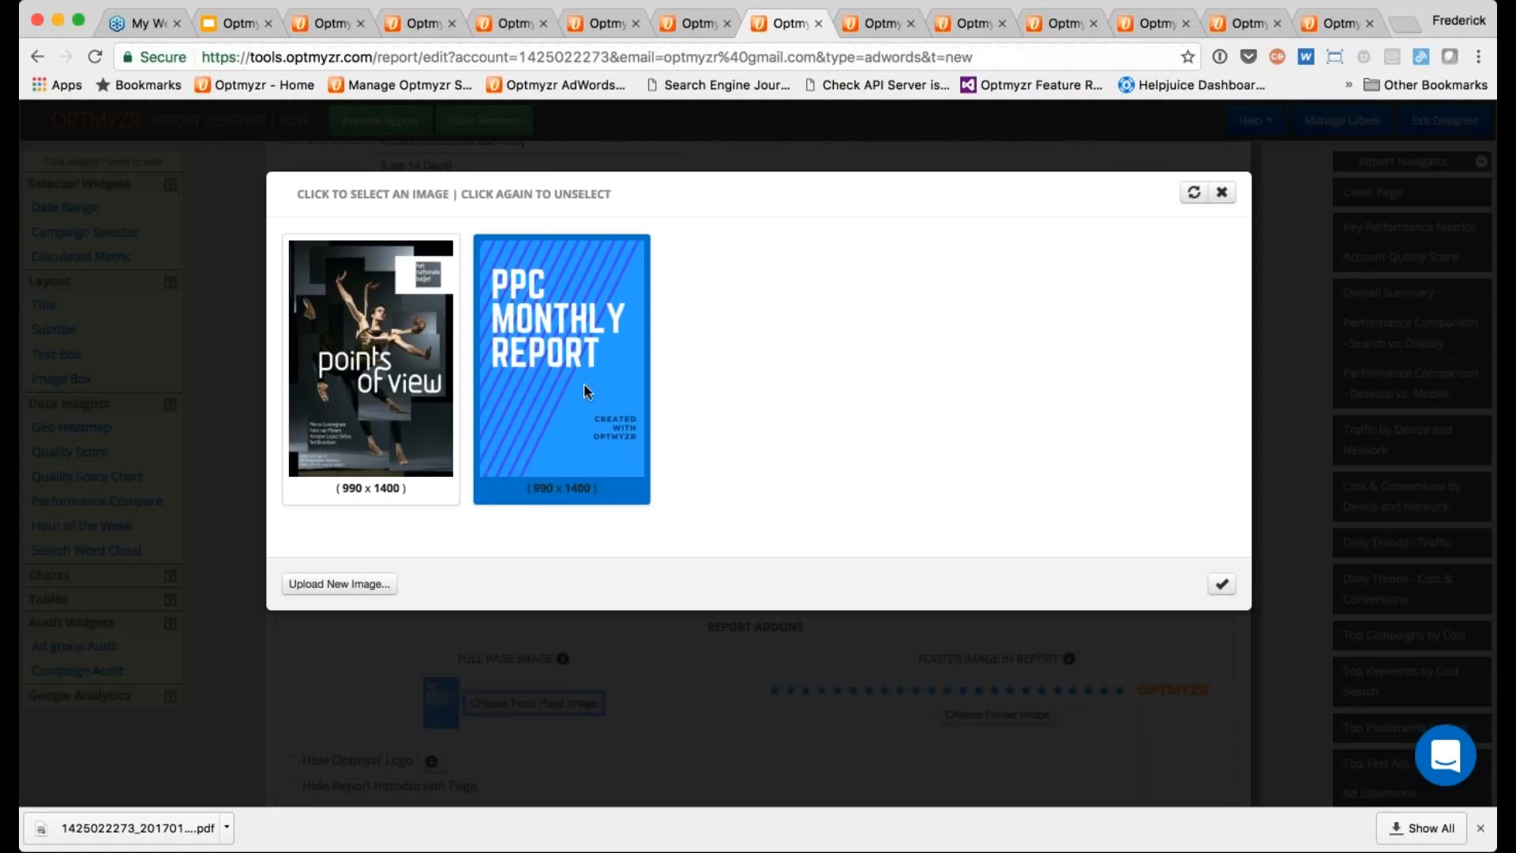
click(574, 350)
click(574, 349)
click(1221, 583)
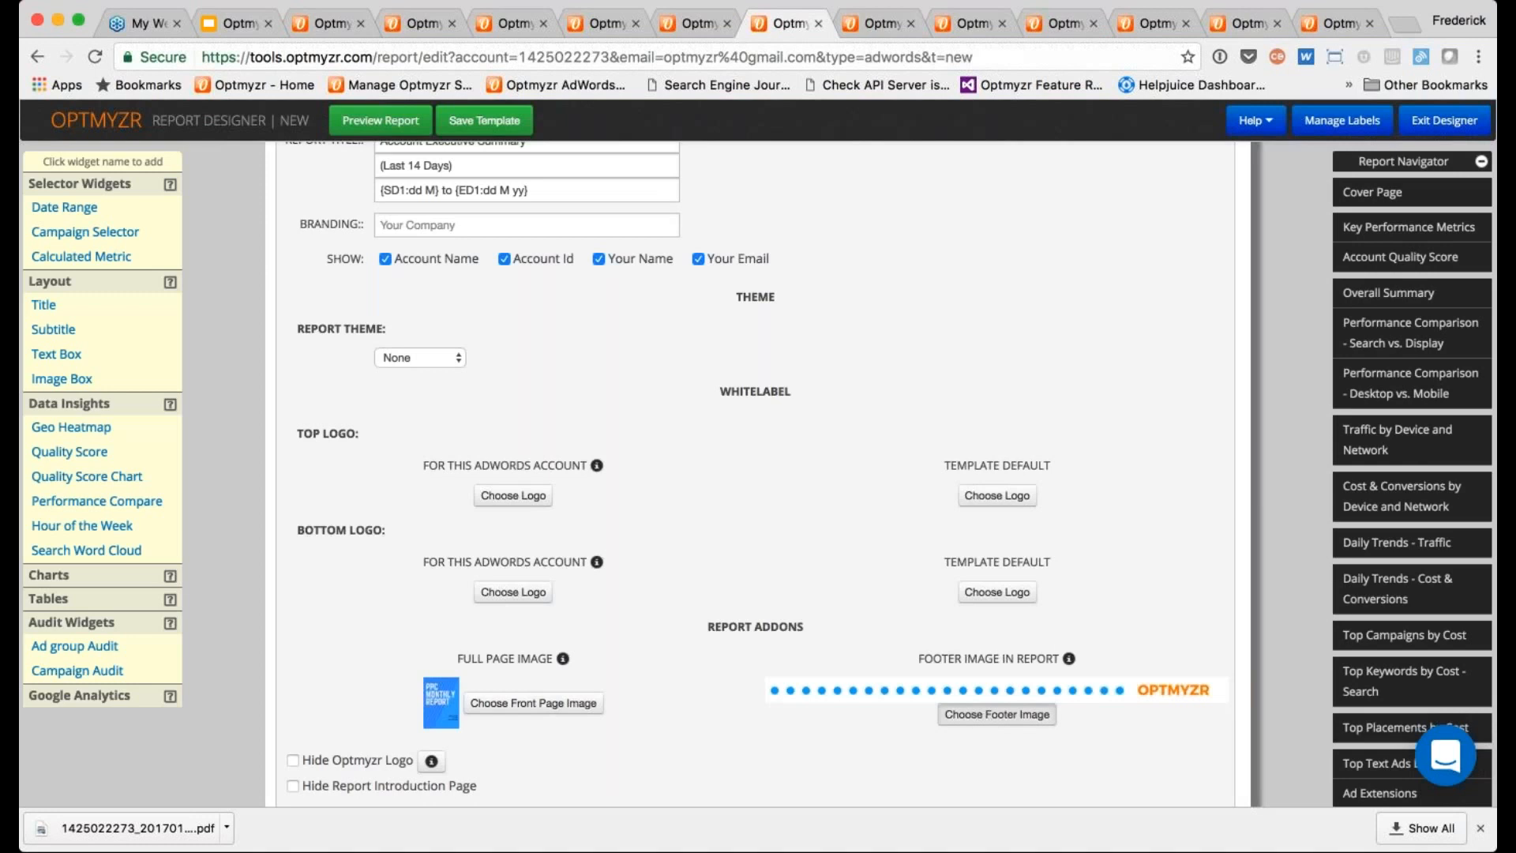
- Inspect the selectable footer image for the report and the Report Theme options
click(997, 713)
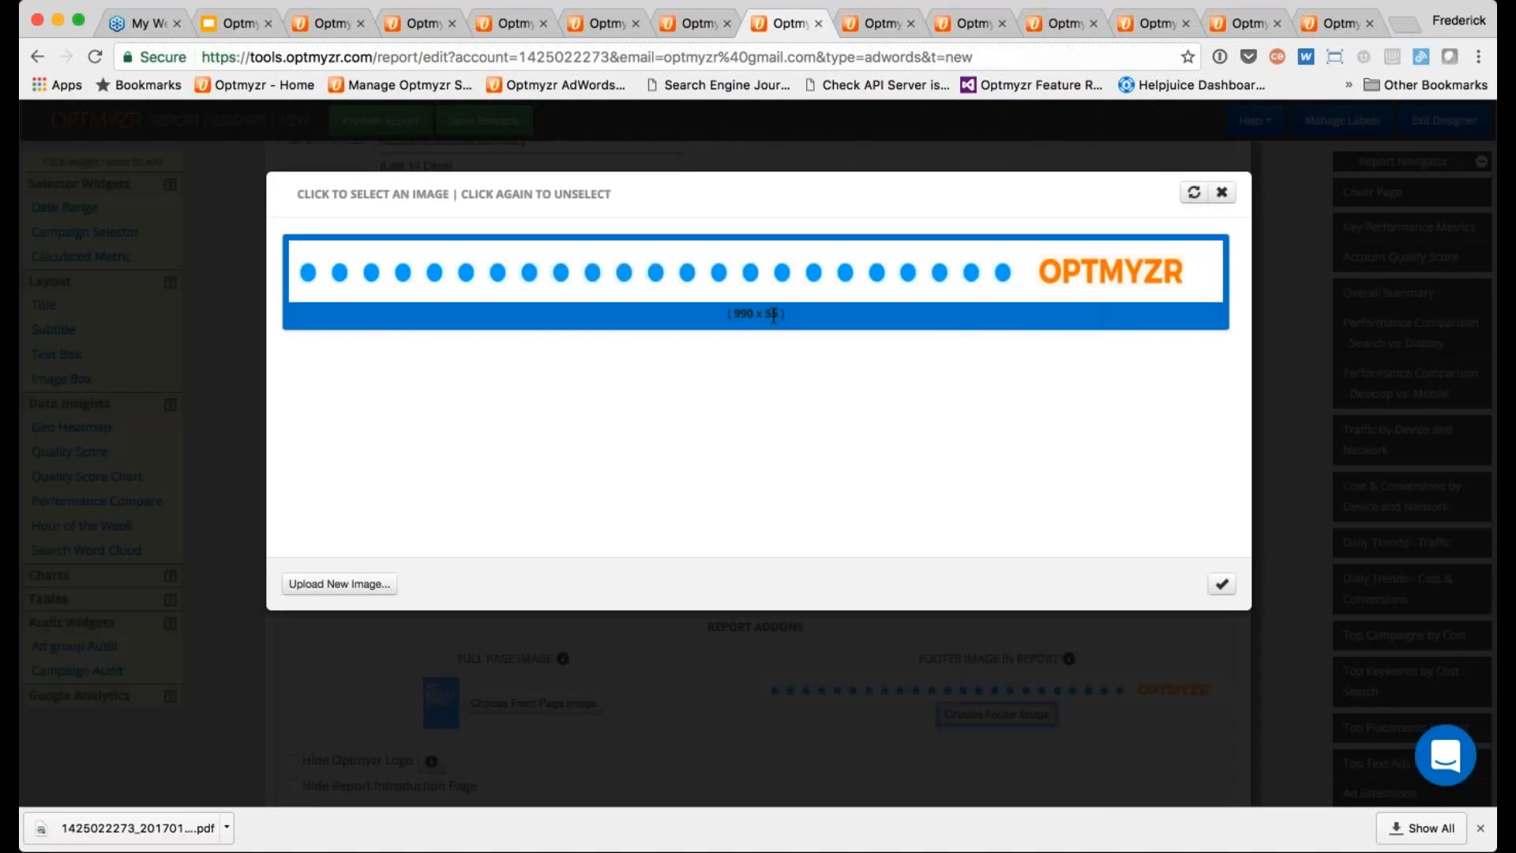
key(Escape)
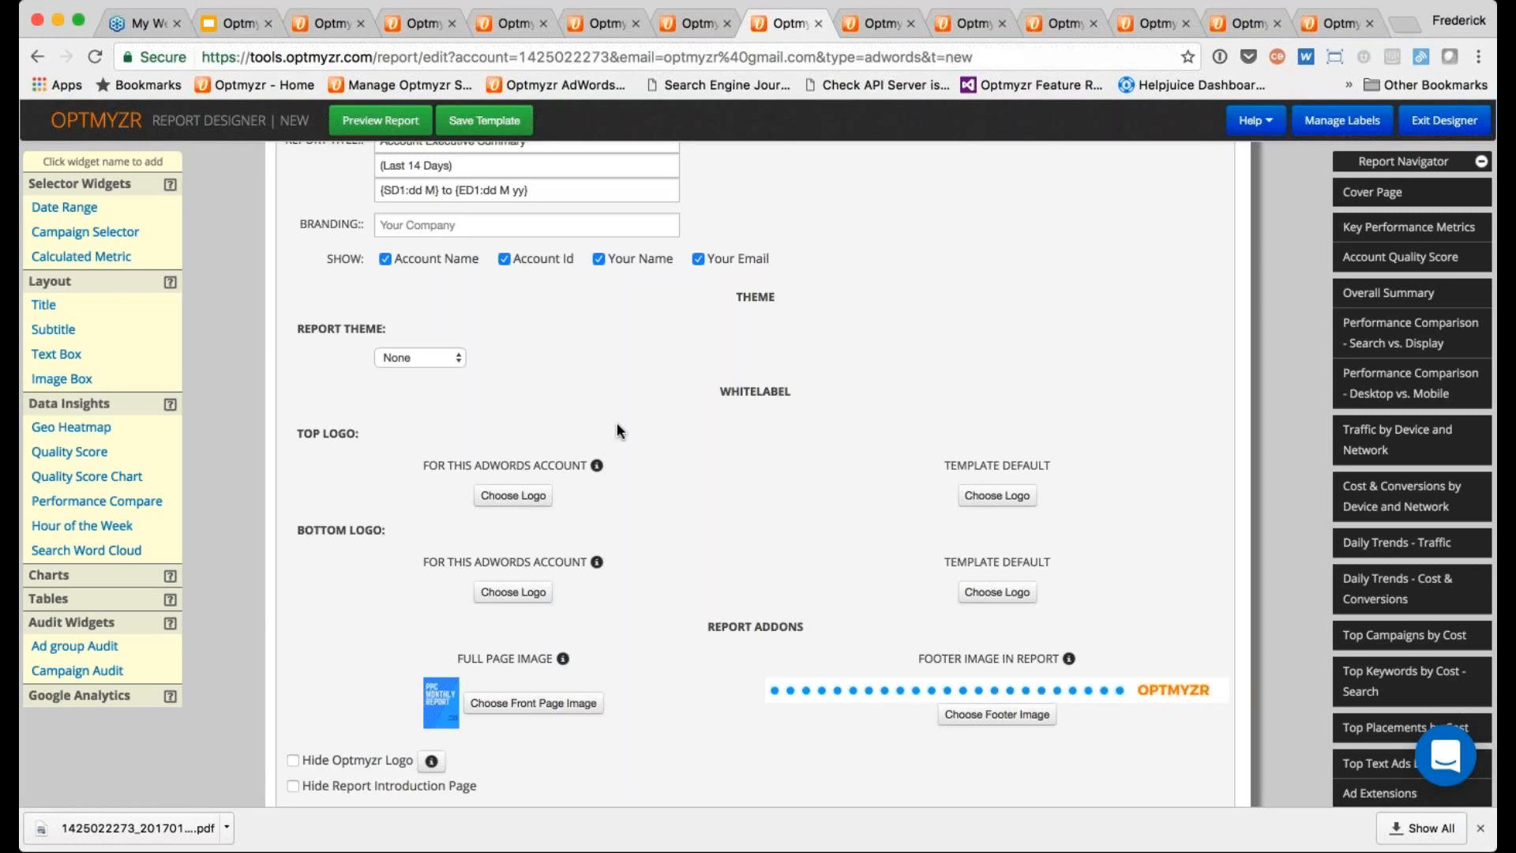
click(419, 357)
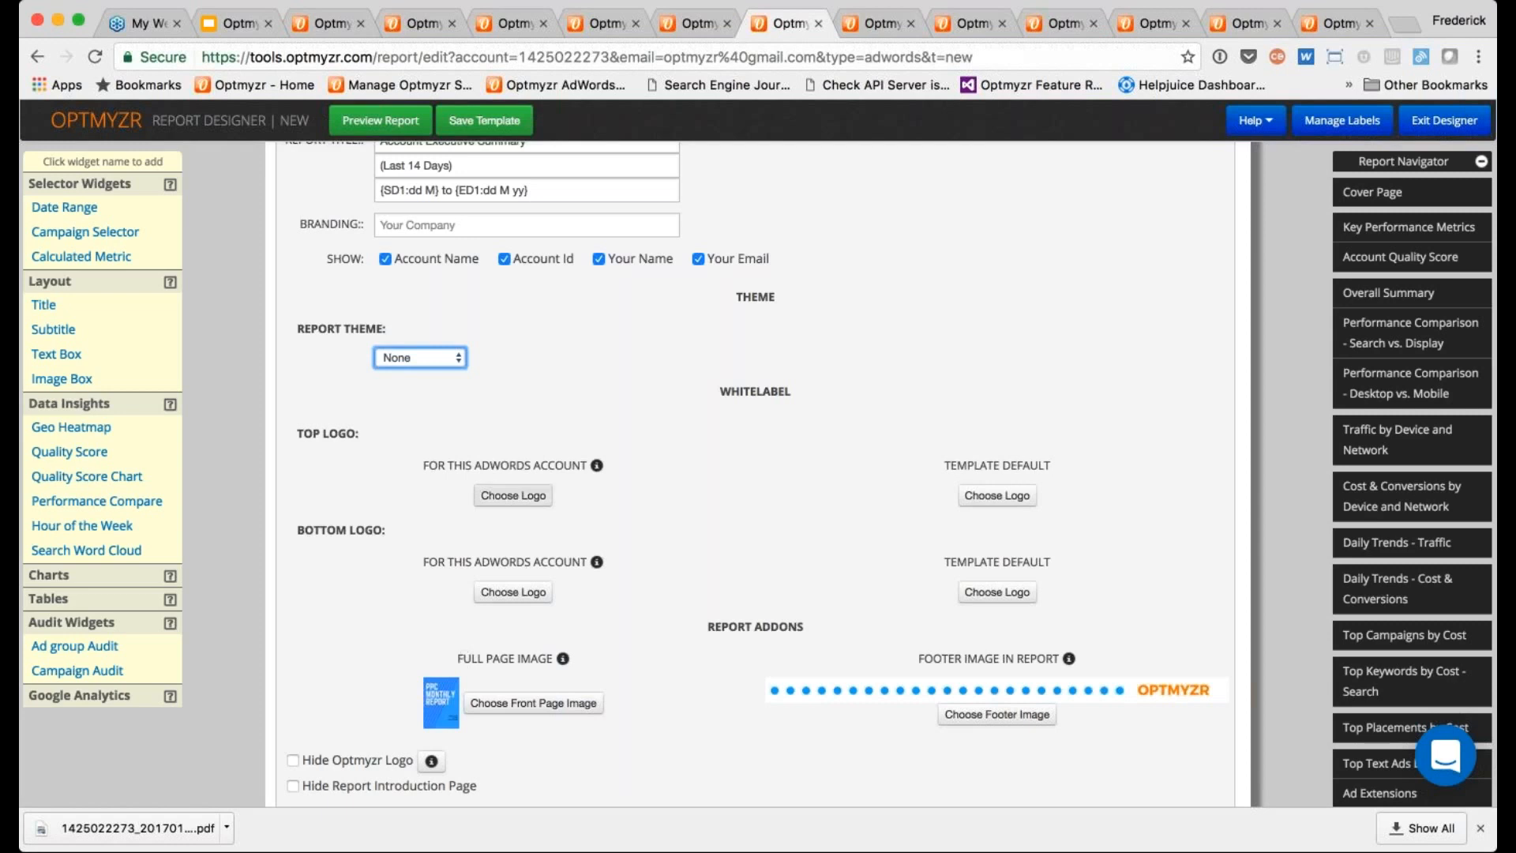
- Review the report's cover page, whitelabel and add-on settings, including the options to hide the Optmyzr logo and report introduction page
scroll(414, 257, up, 3)
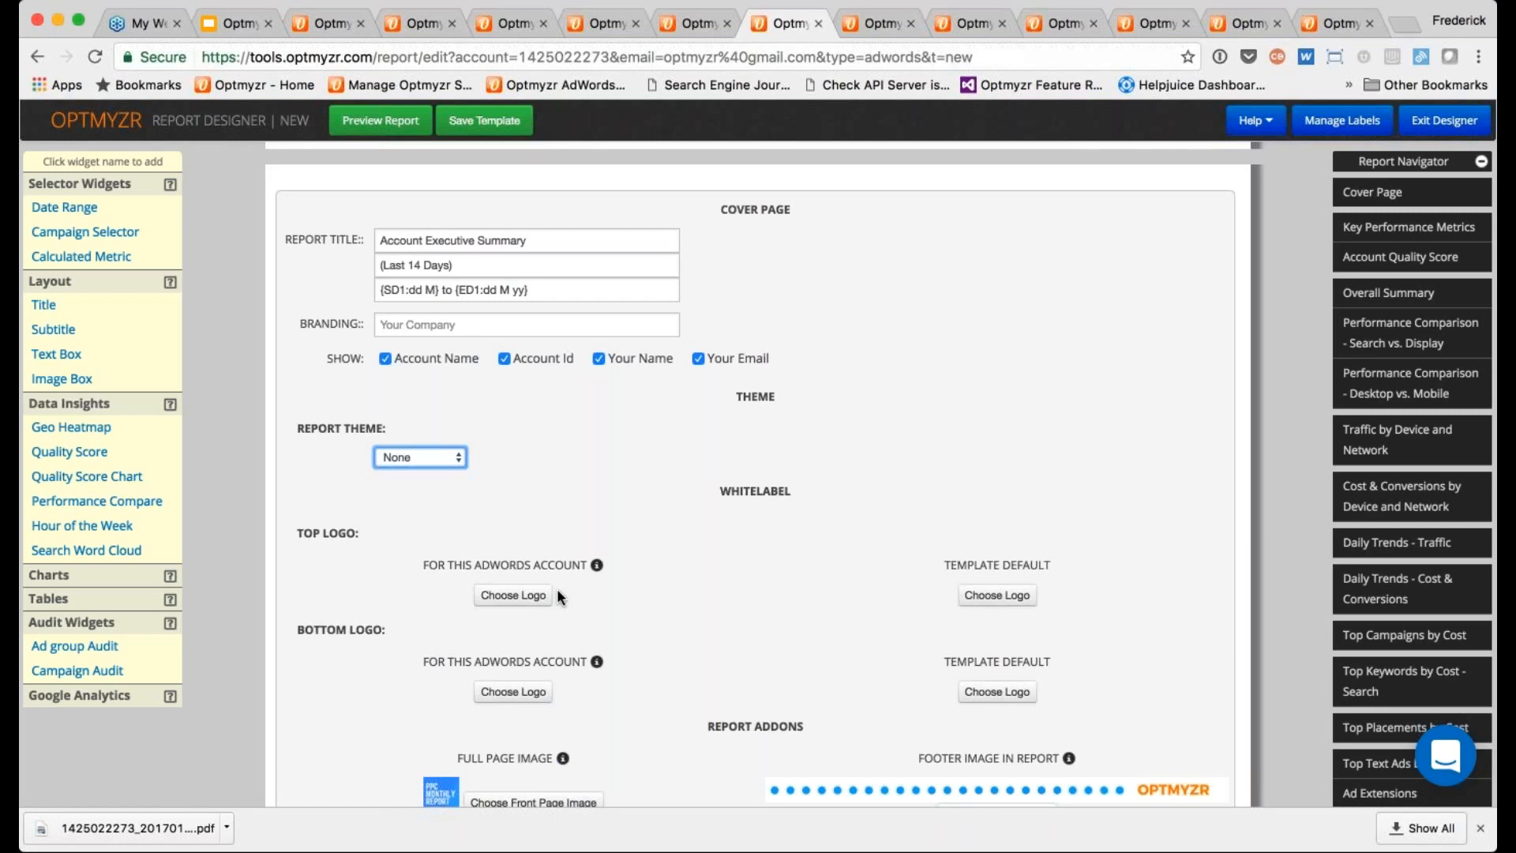
scroll(558, 592, down, 1)
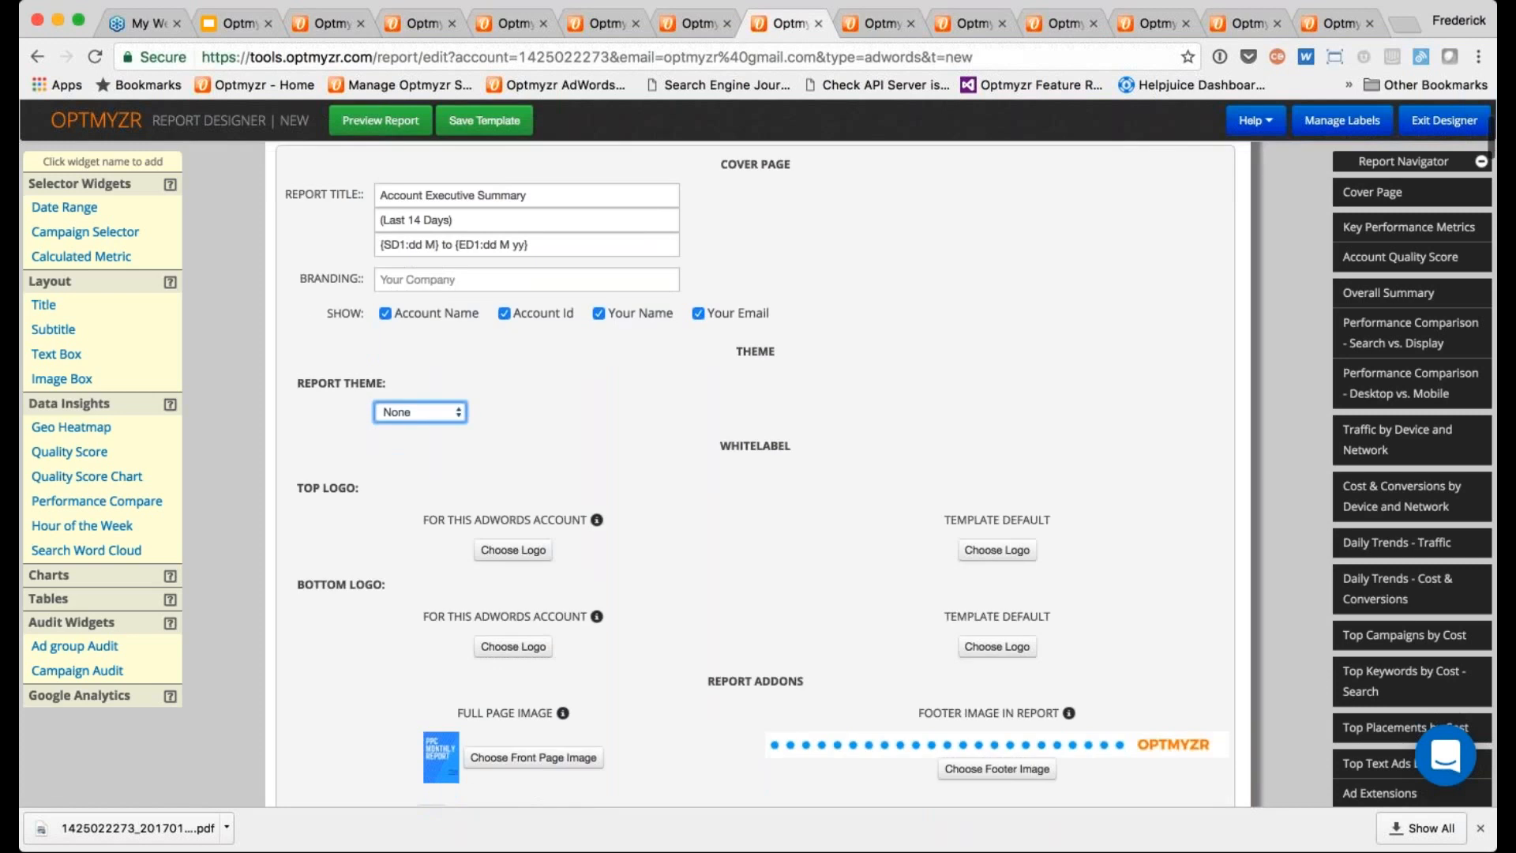
scroll(755, 474, down, 3)
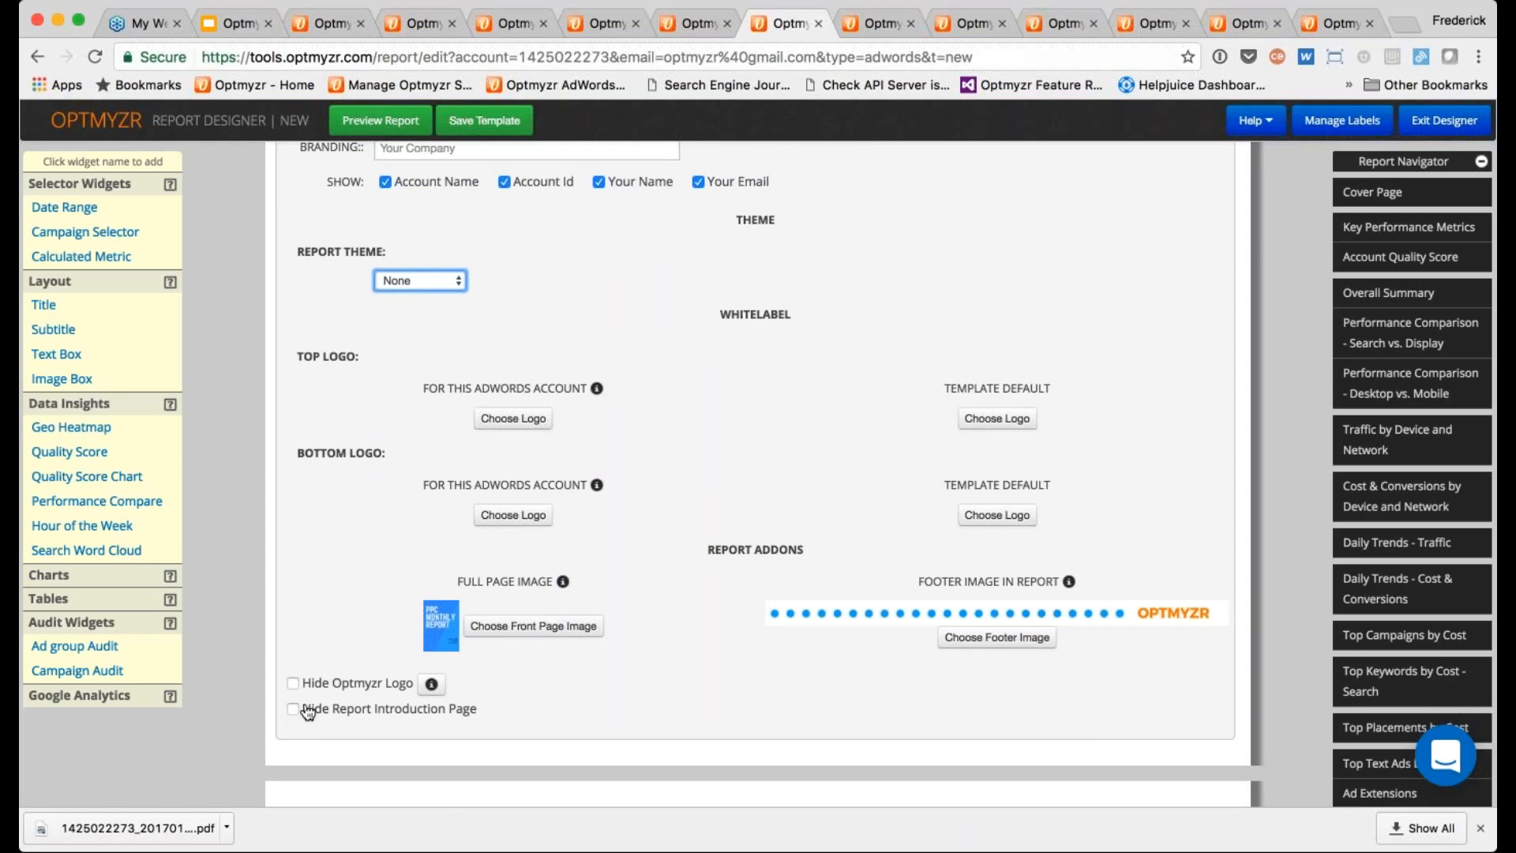
- Consult the Report Designer FAQ entry on applying margin to cost values in reports
click(861, 29)
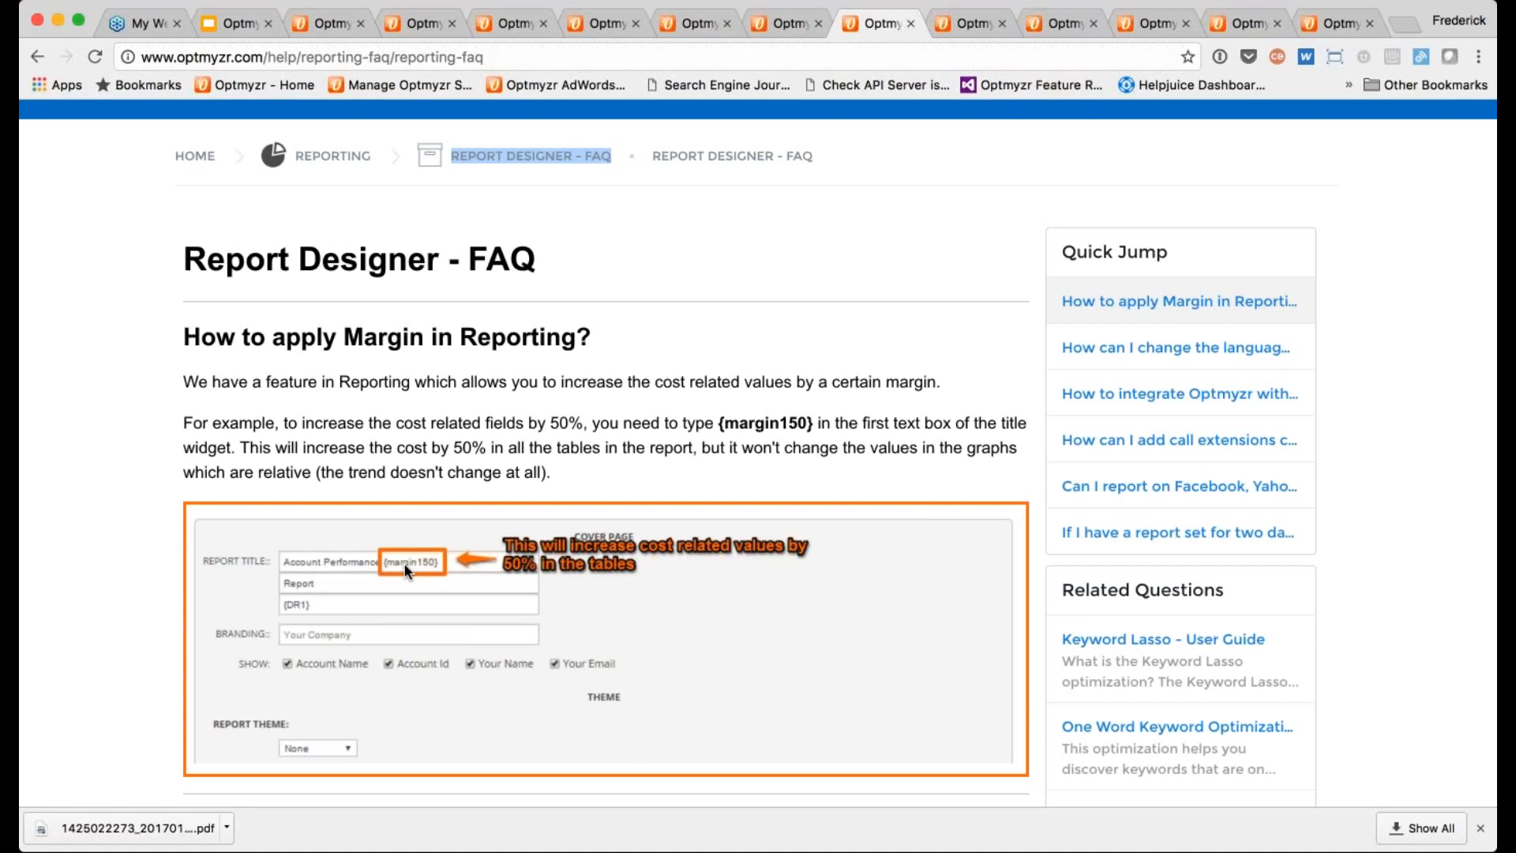
click(967, 26)
click(878, 24)
- Read the Custom Date Range Insertion help article, covering the basic and advanced date formats and the example format table
click(964, 26)
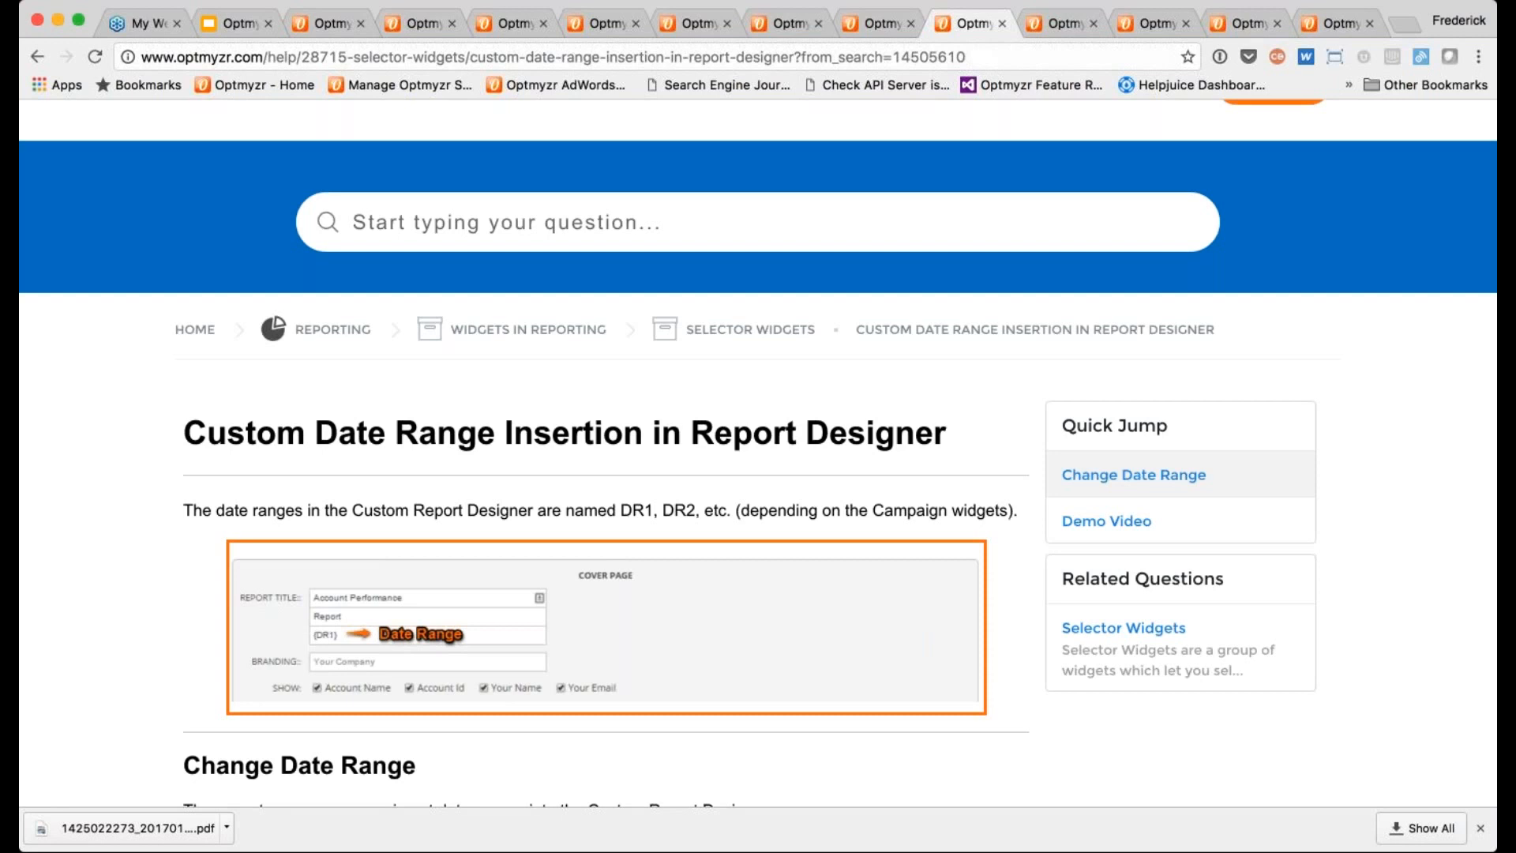
scroll(758, 454, down, 1)
scroll(758, 453, down, 5)
scroll(758, 453, down, 7)
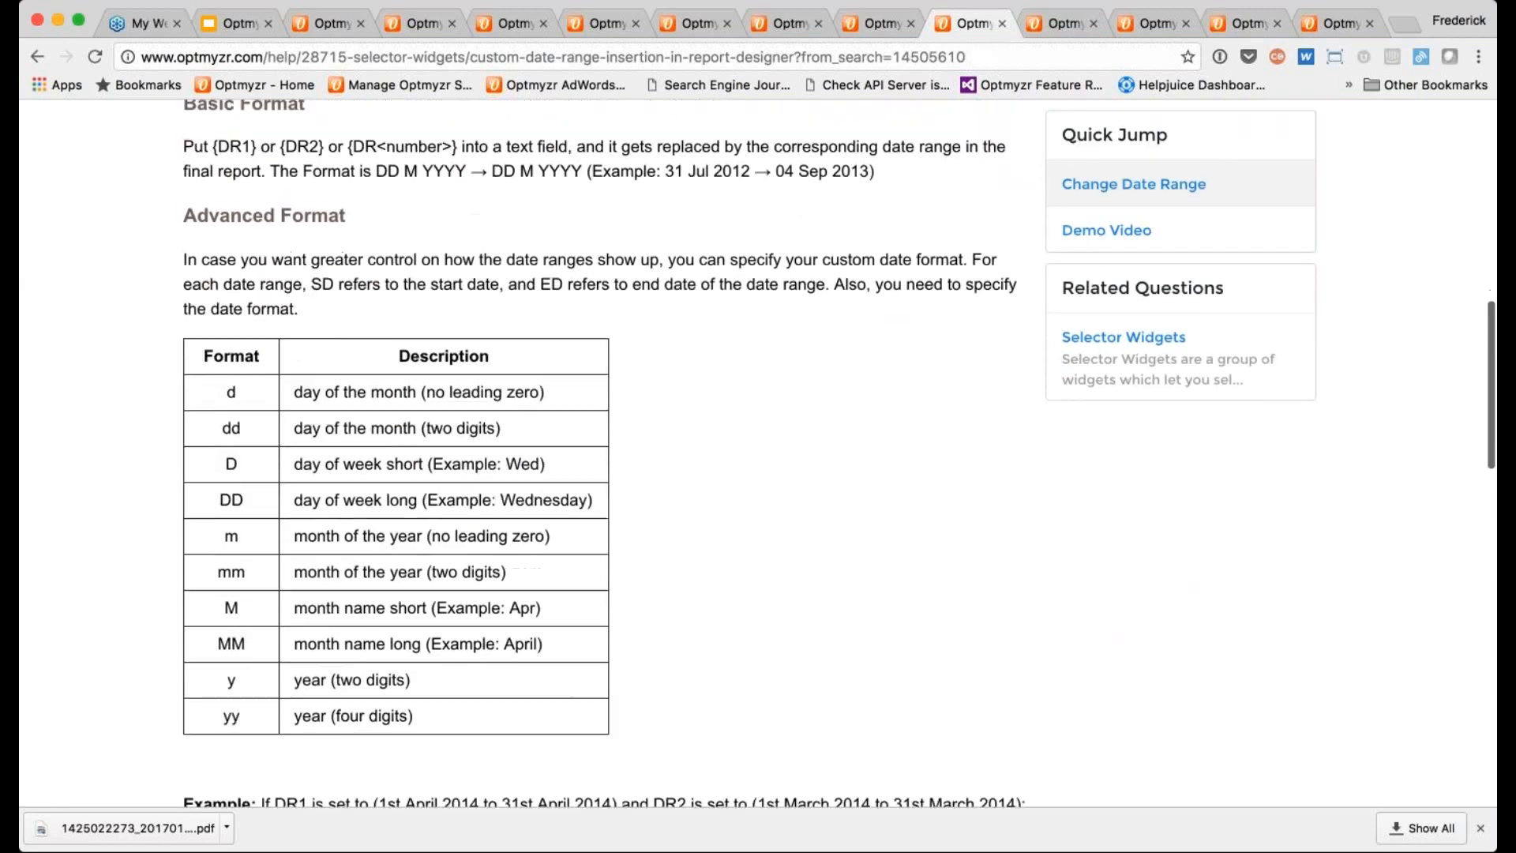
scroll(652, 367, down, 1)
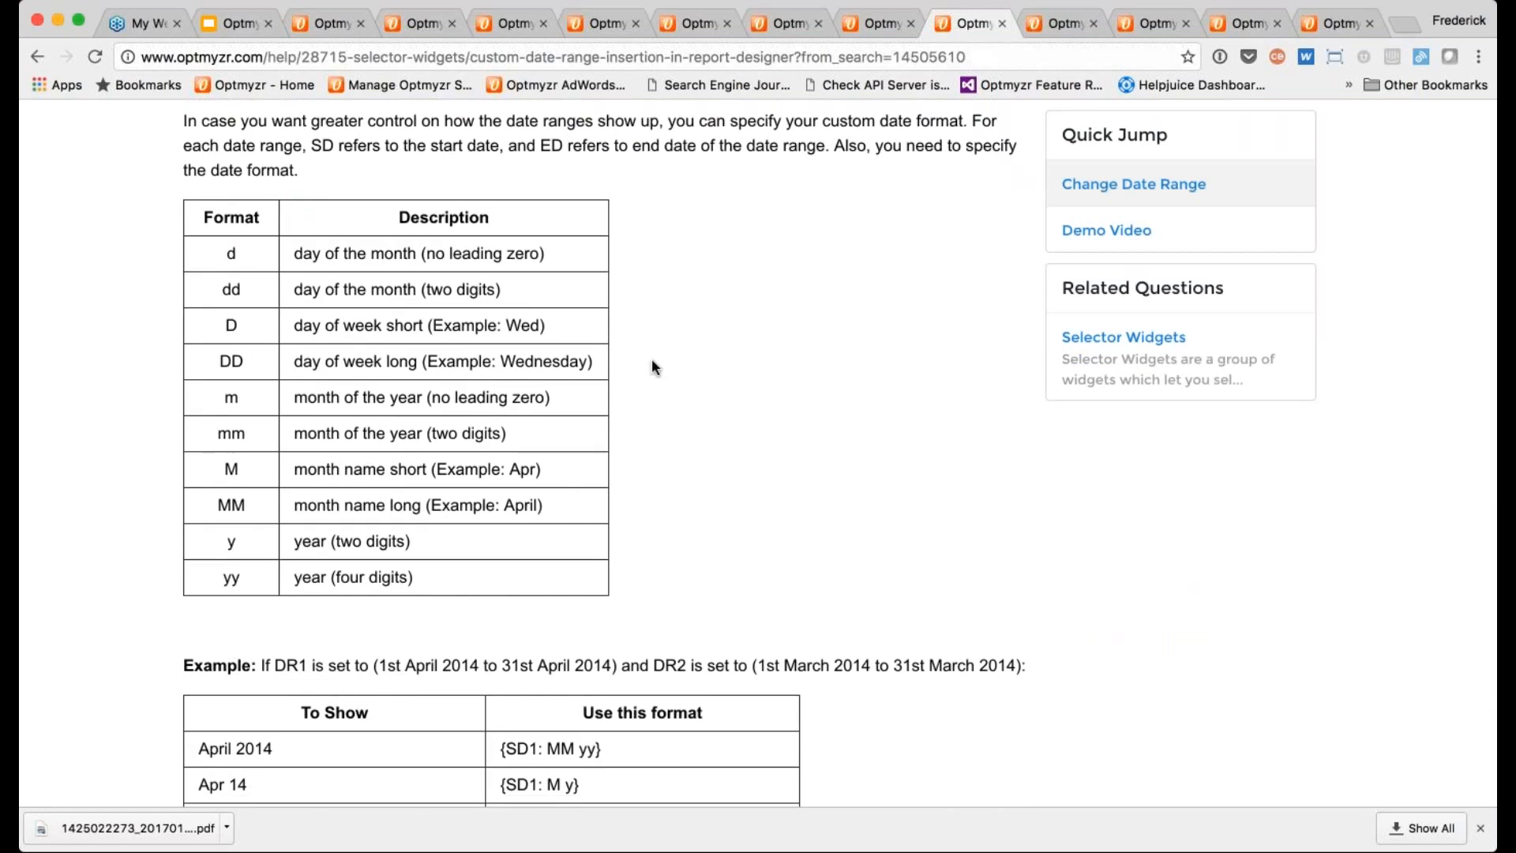
scroll(652, 367, down, 3)
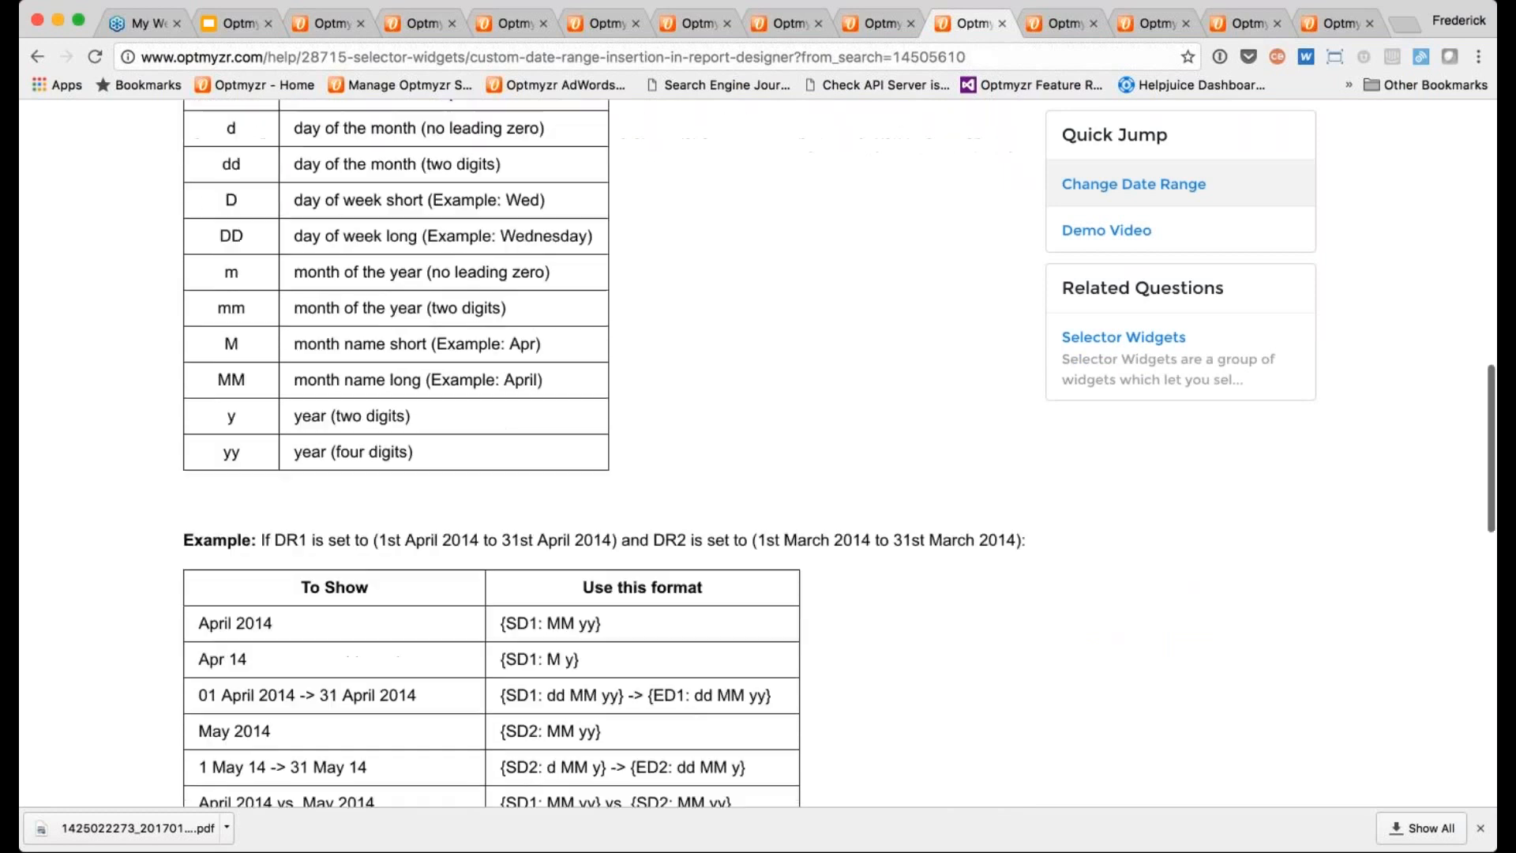
scroll(271, 308, down, 4)
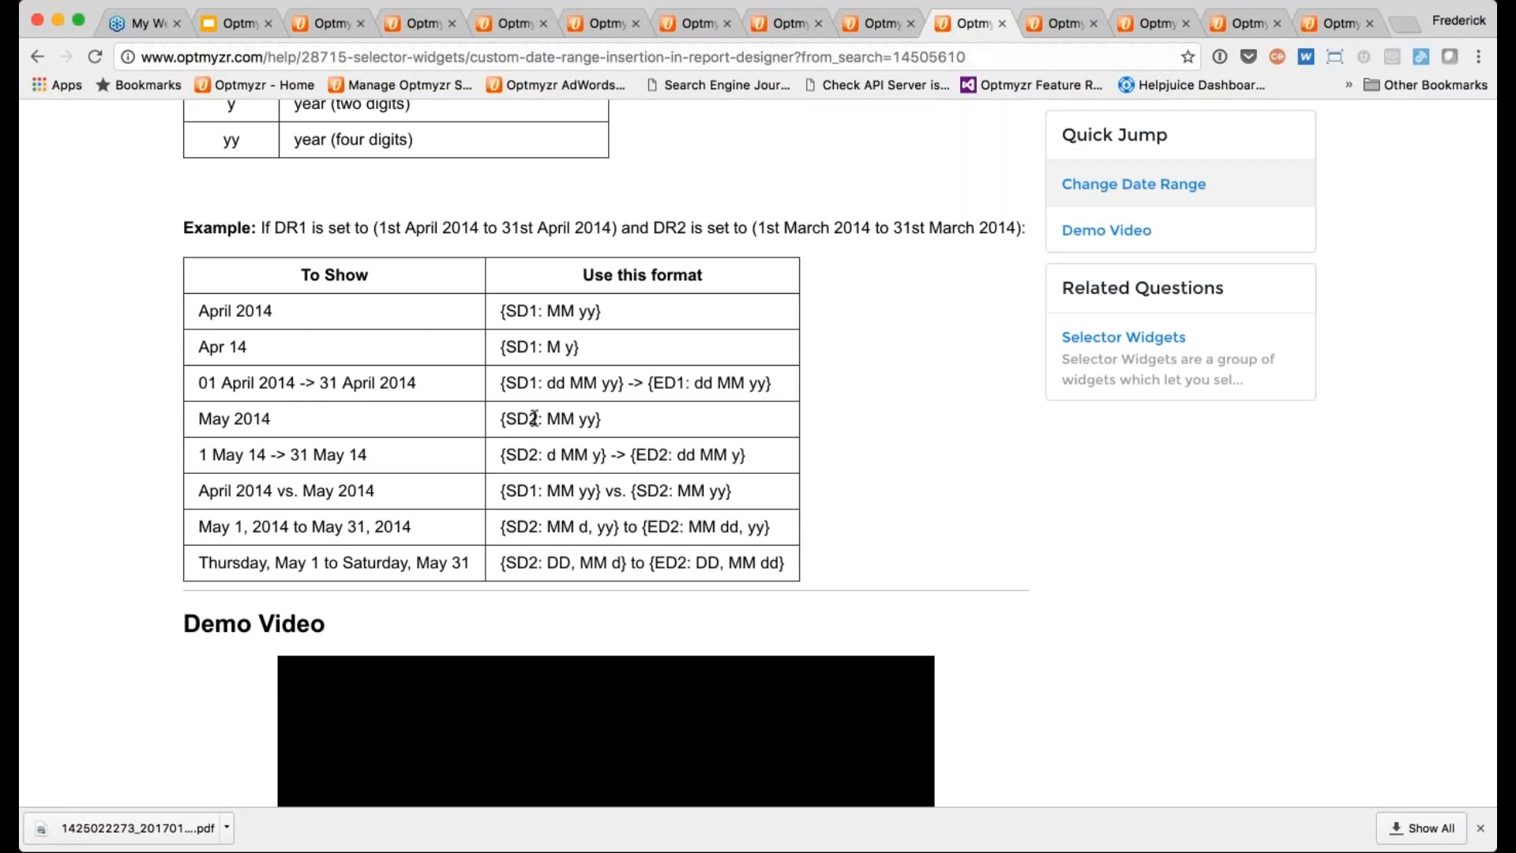
- Return to the Account Executive Summary template in the report designer and add two more Date Range widgets
key(ctrl+shift+Tab)
key(ctrl+shift+Tab)
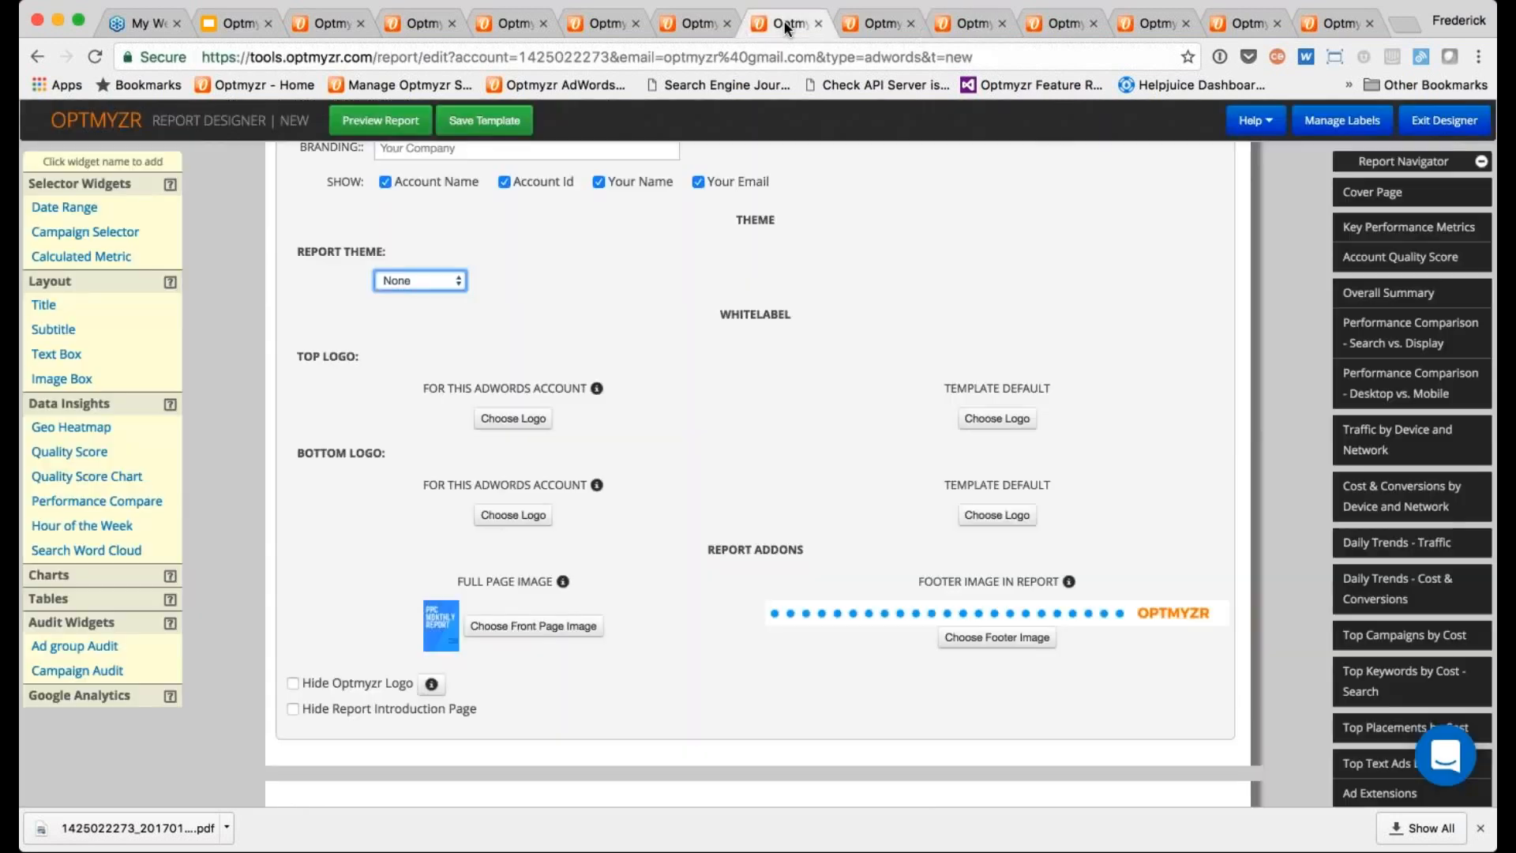
scroll(758, 473, up, 5)
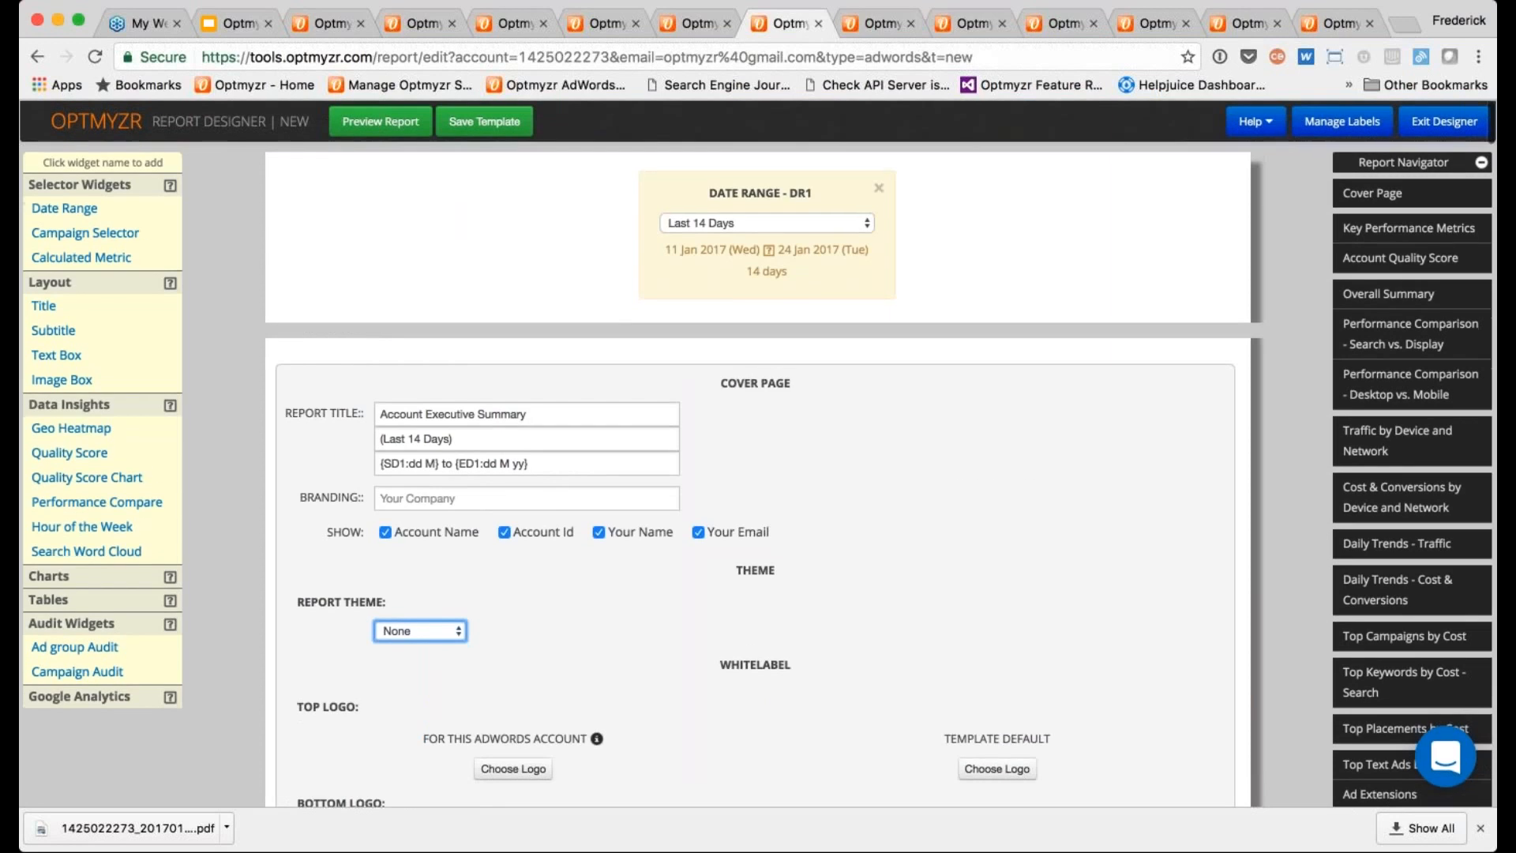
click(79, 214)
click(79, 214)
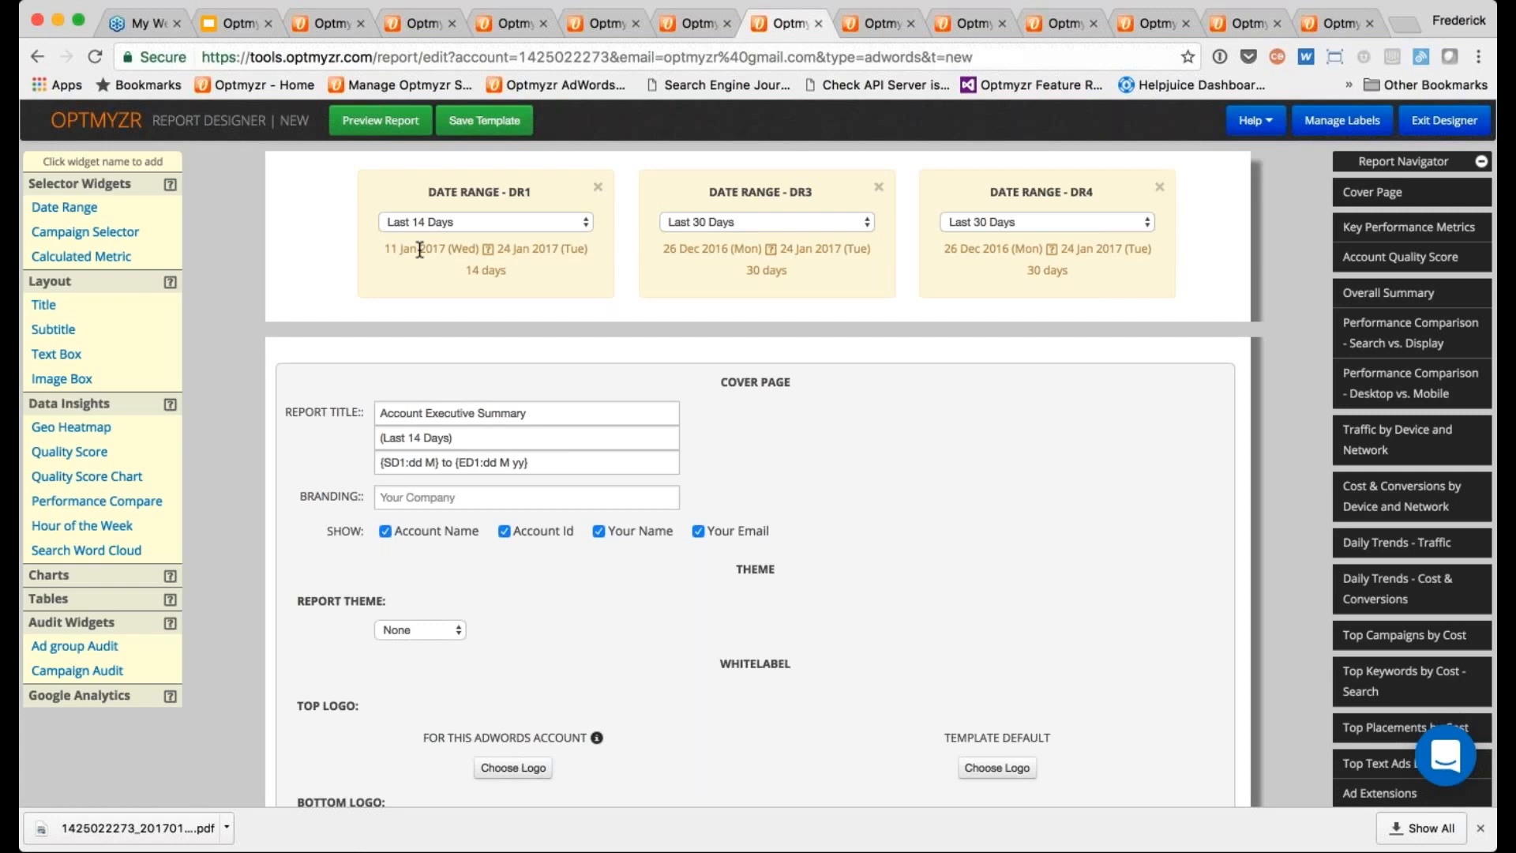
- Revisit the custom date range help article to compare the SD1 and SD2 format examples
click(947, 26)
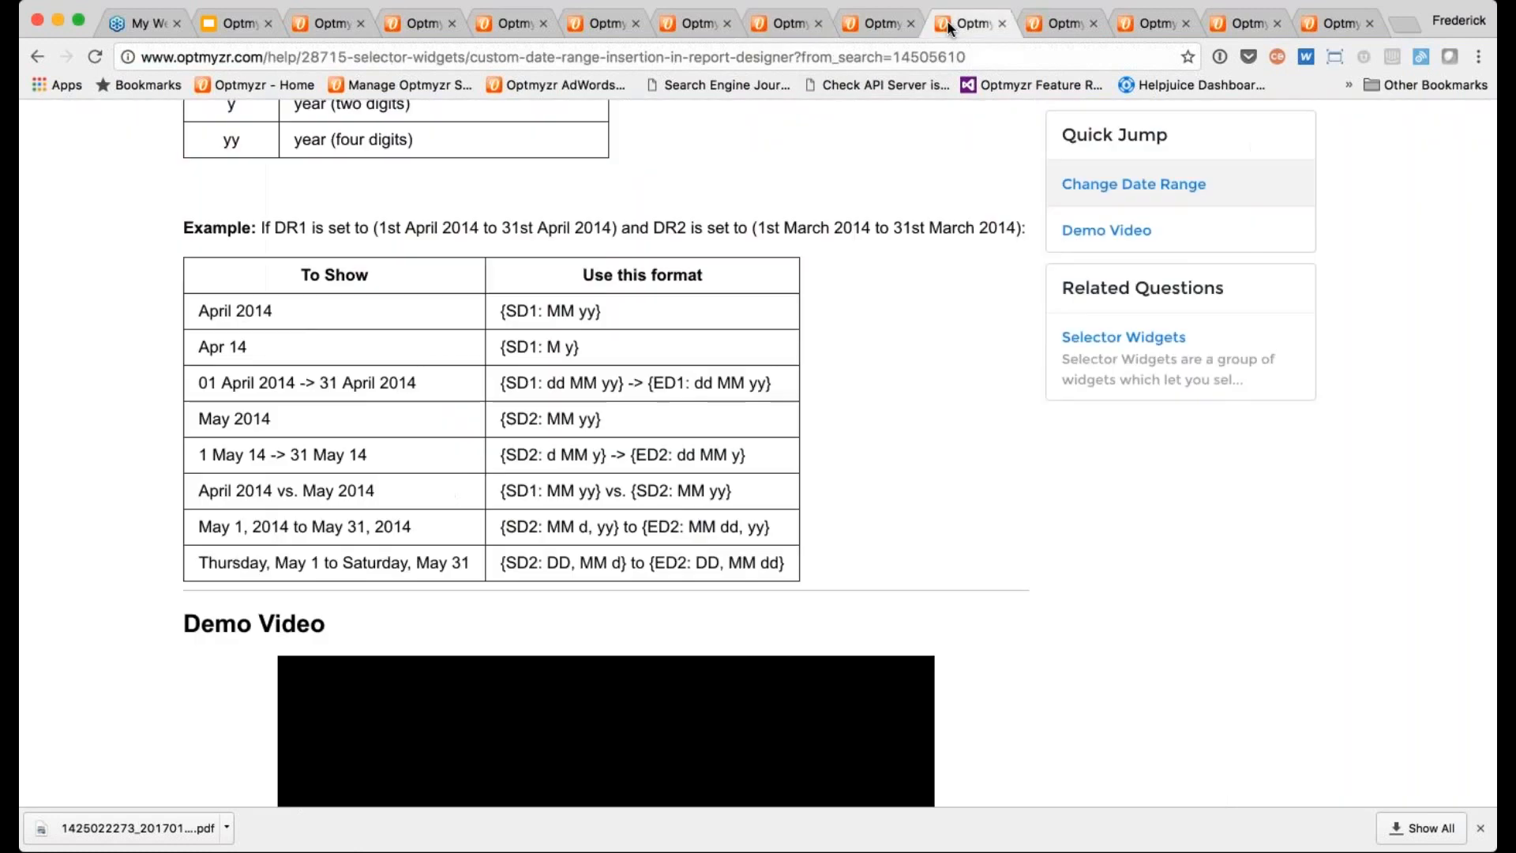
scroll(606, 452, down, 1)
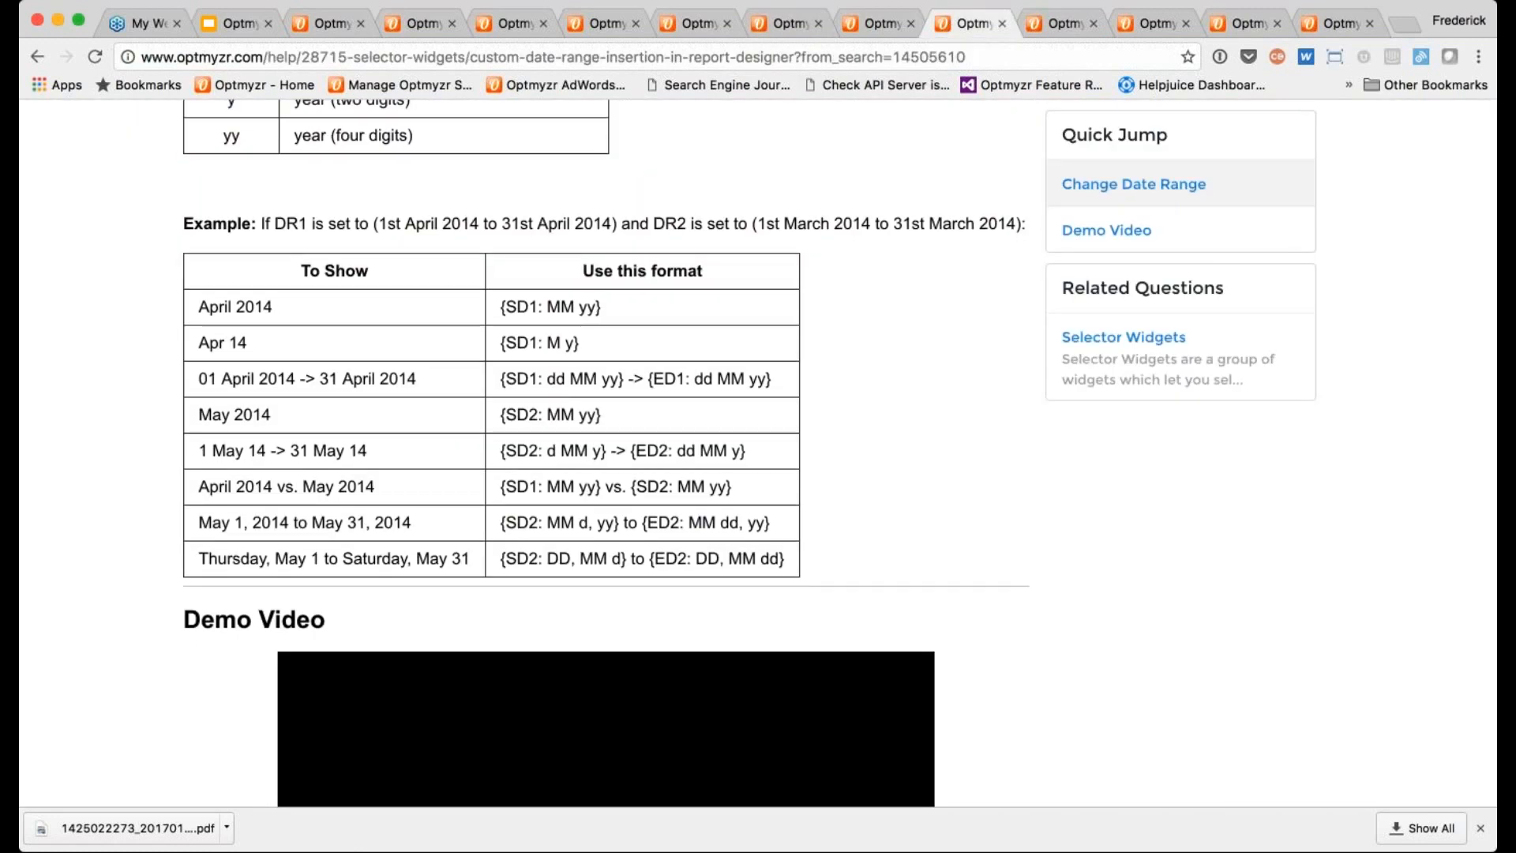
scroll(605, 453, down, 1)
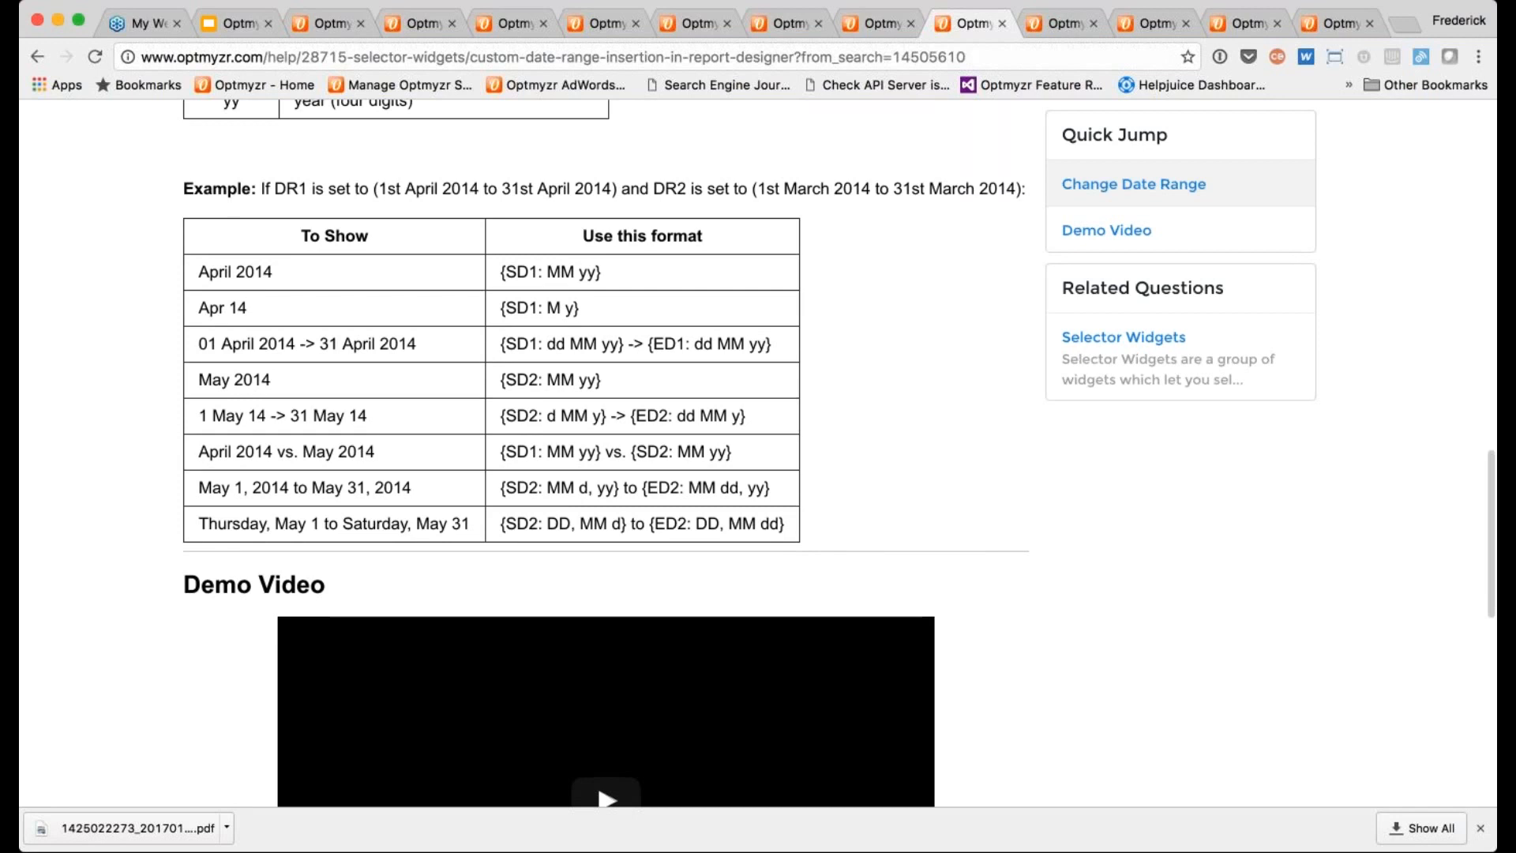
- Bring up the generated Annual AdWords Report 2016 and switch its page orientation to landscape
click(1059, 29)
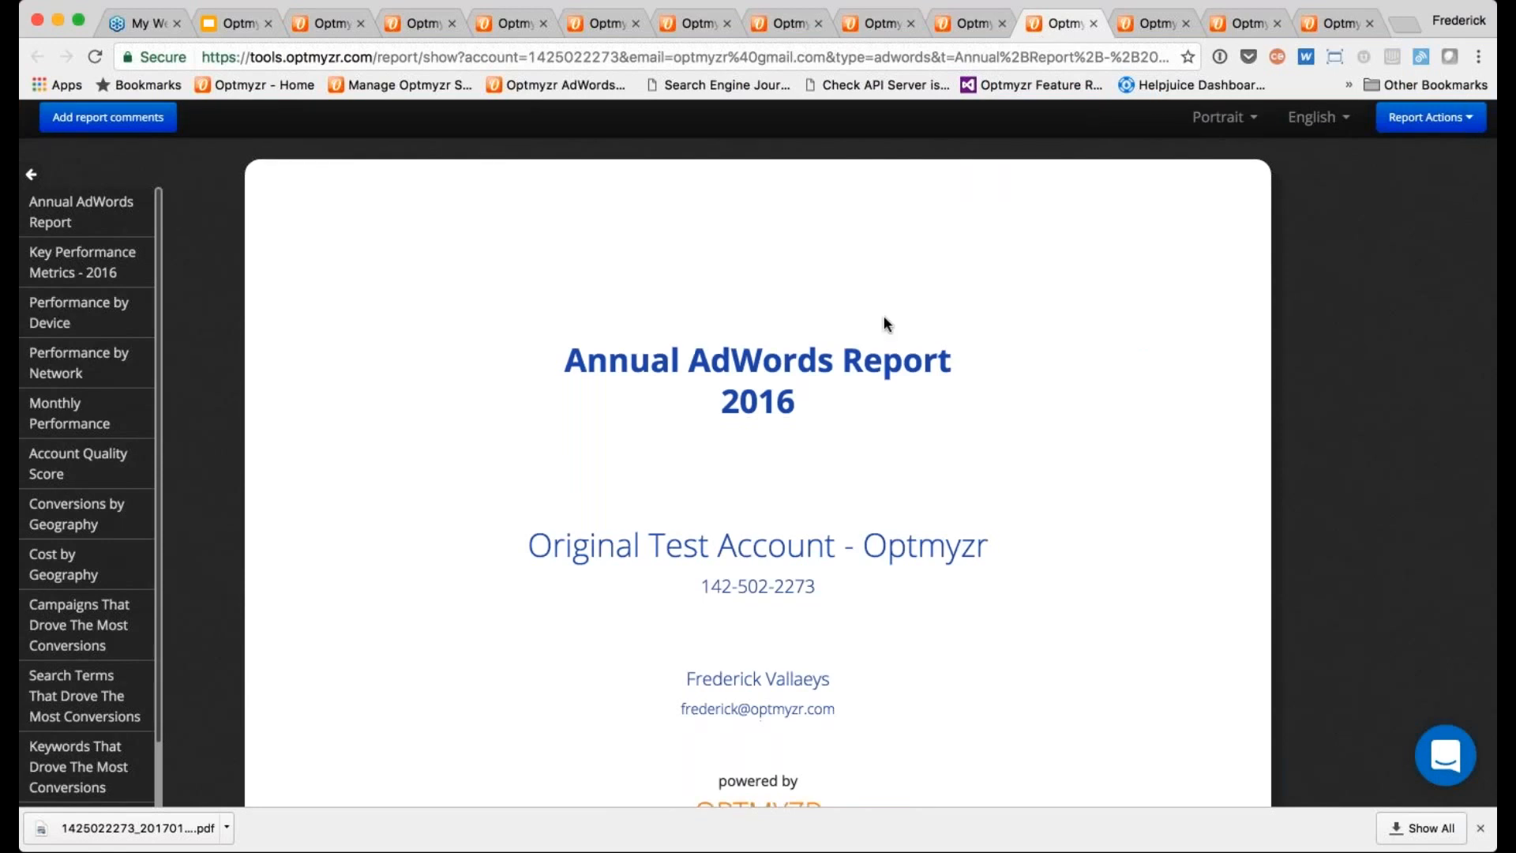
scroll(883, 315, down, 3)
scroll(883, 316, up, 3)
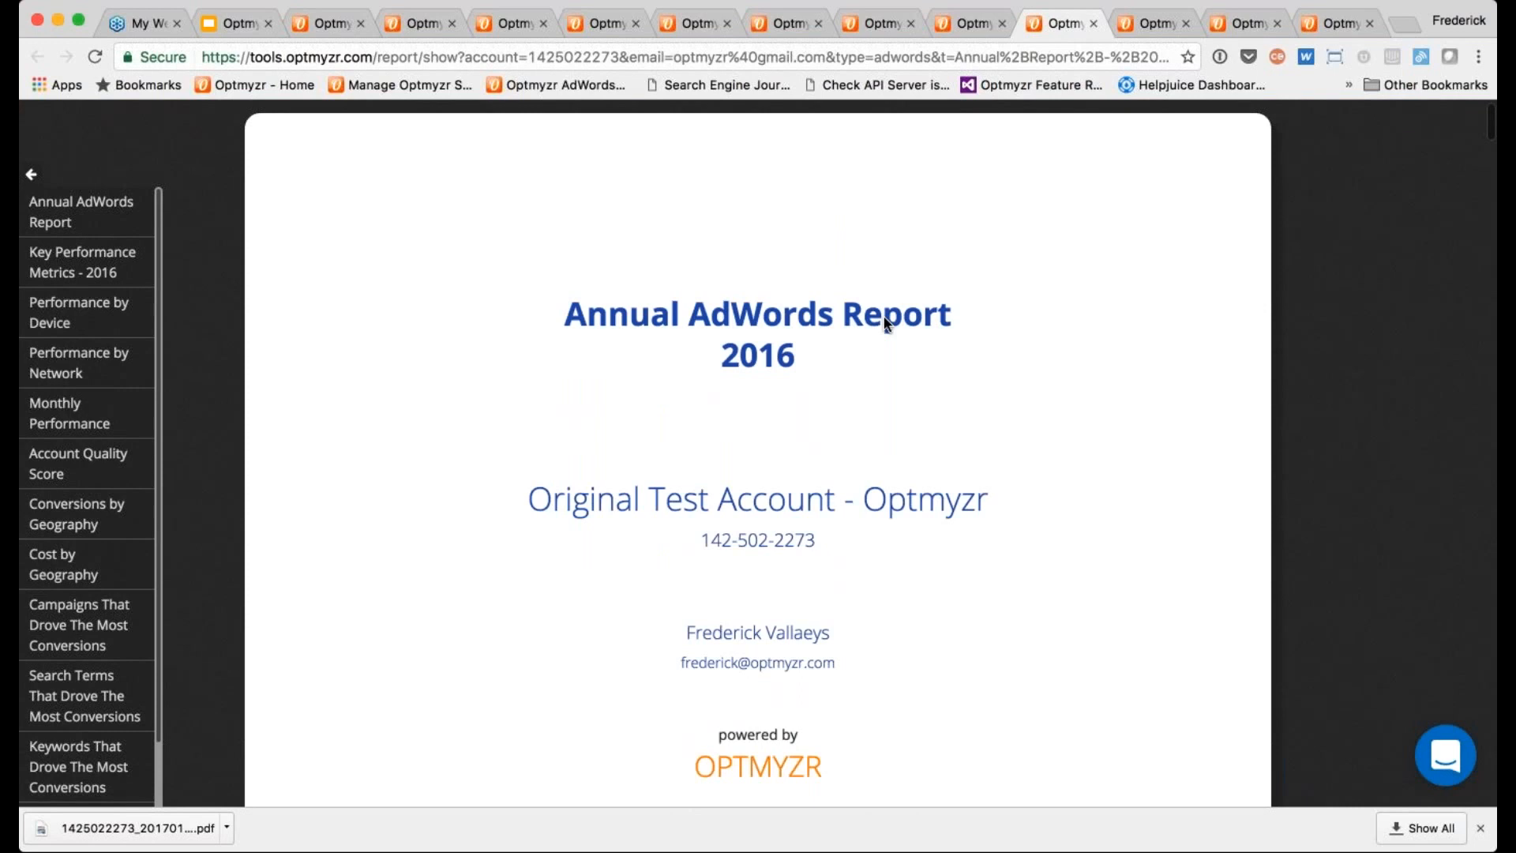
scroll(884, 316, up, 1)
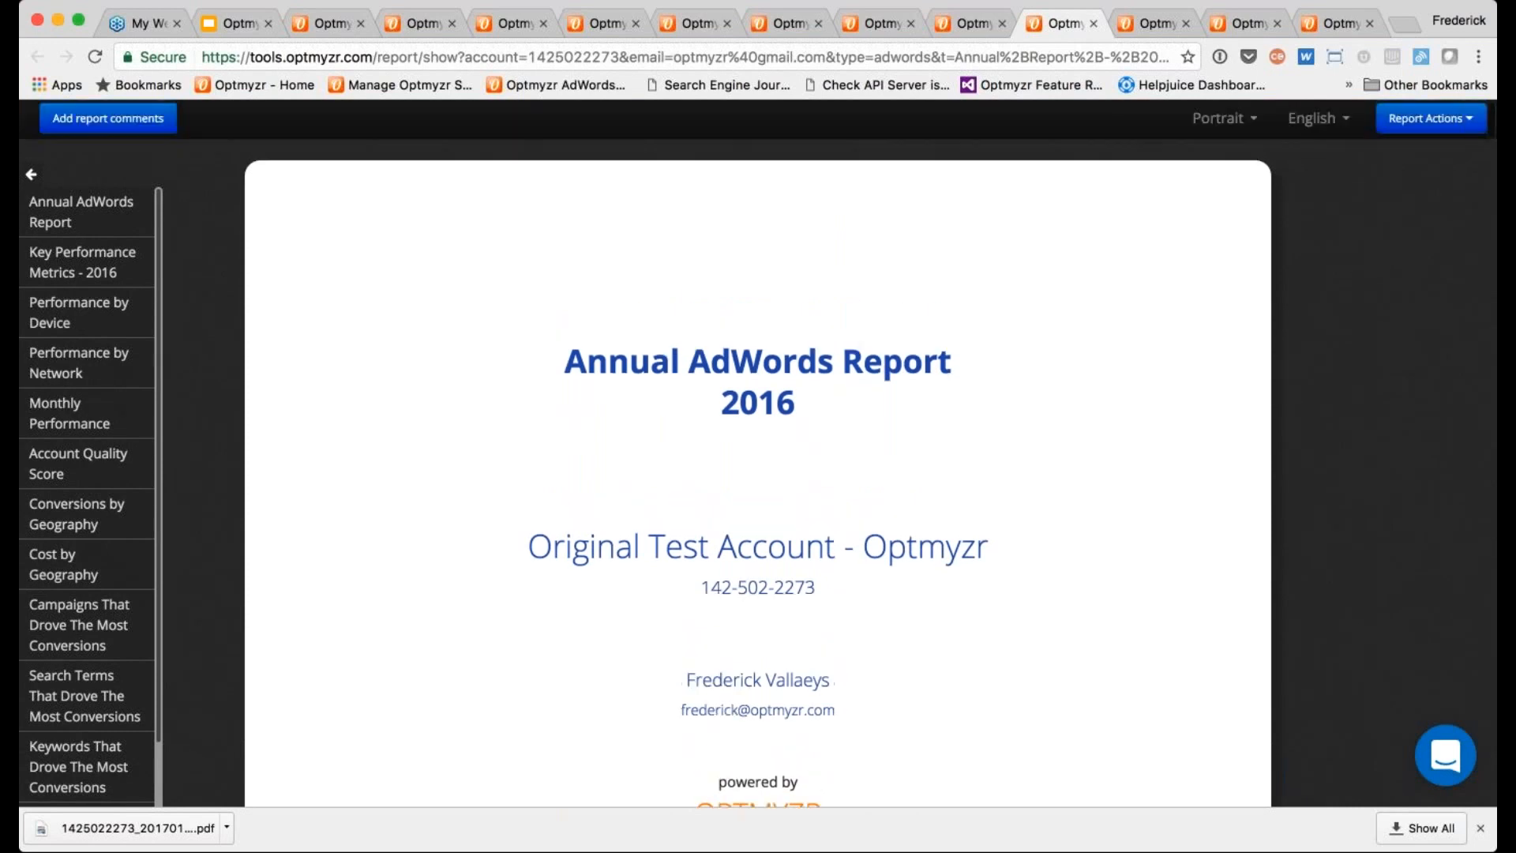
click(1247, 123)
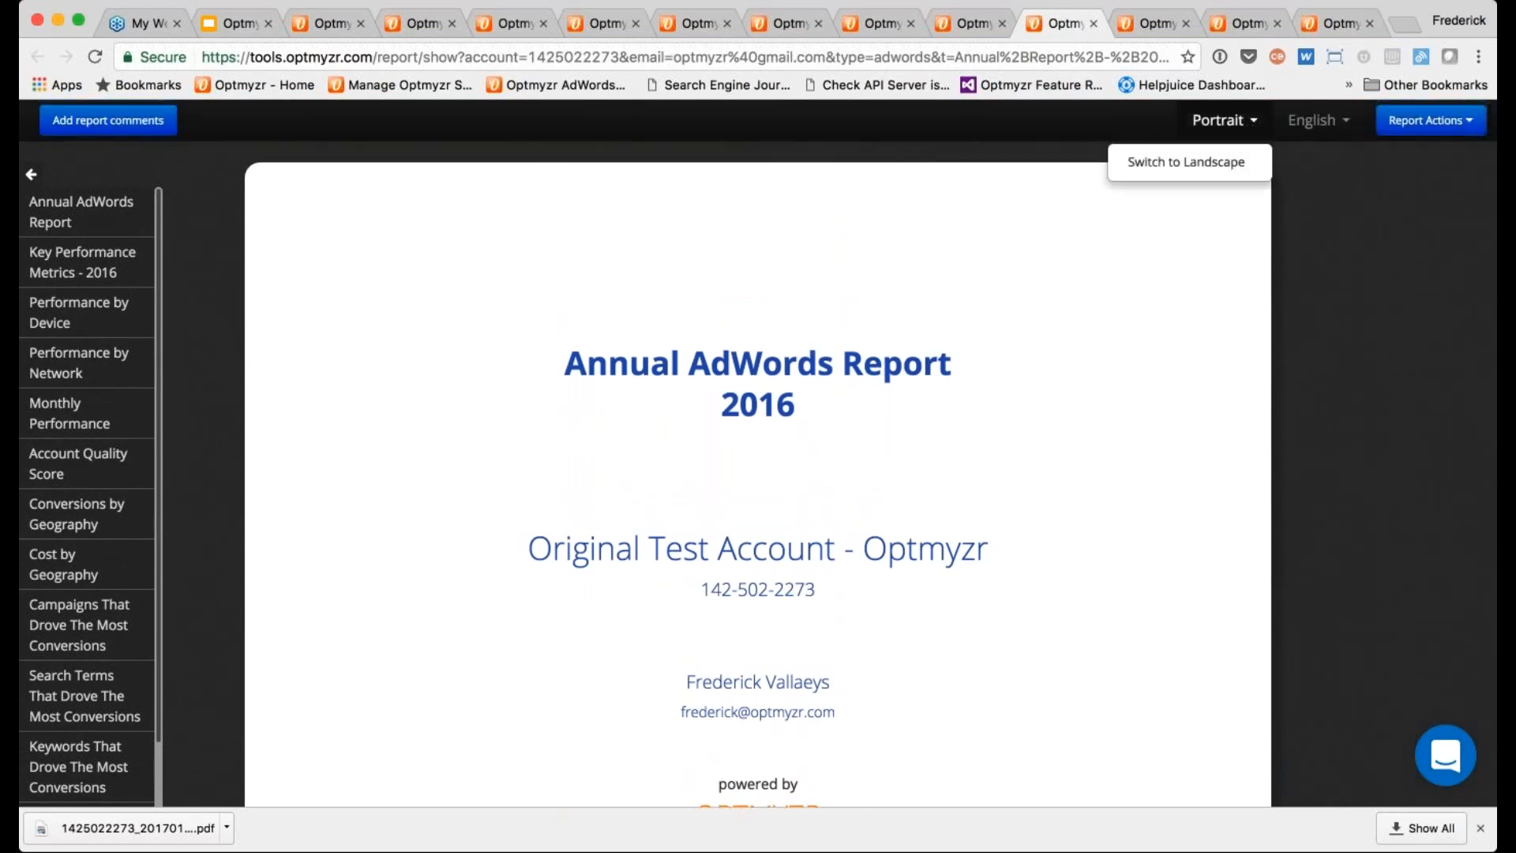
click(1186, 162)
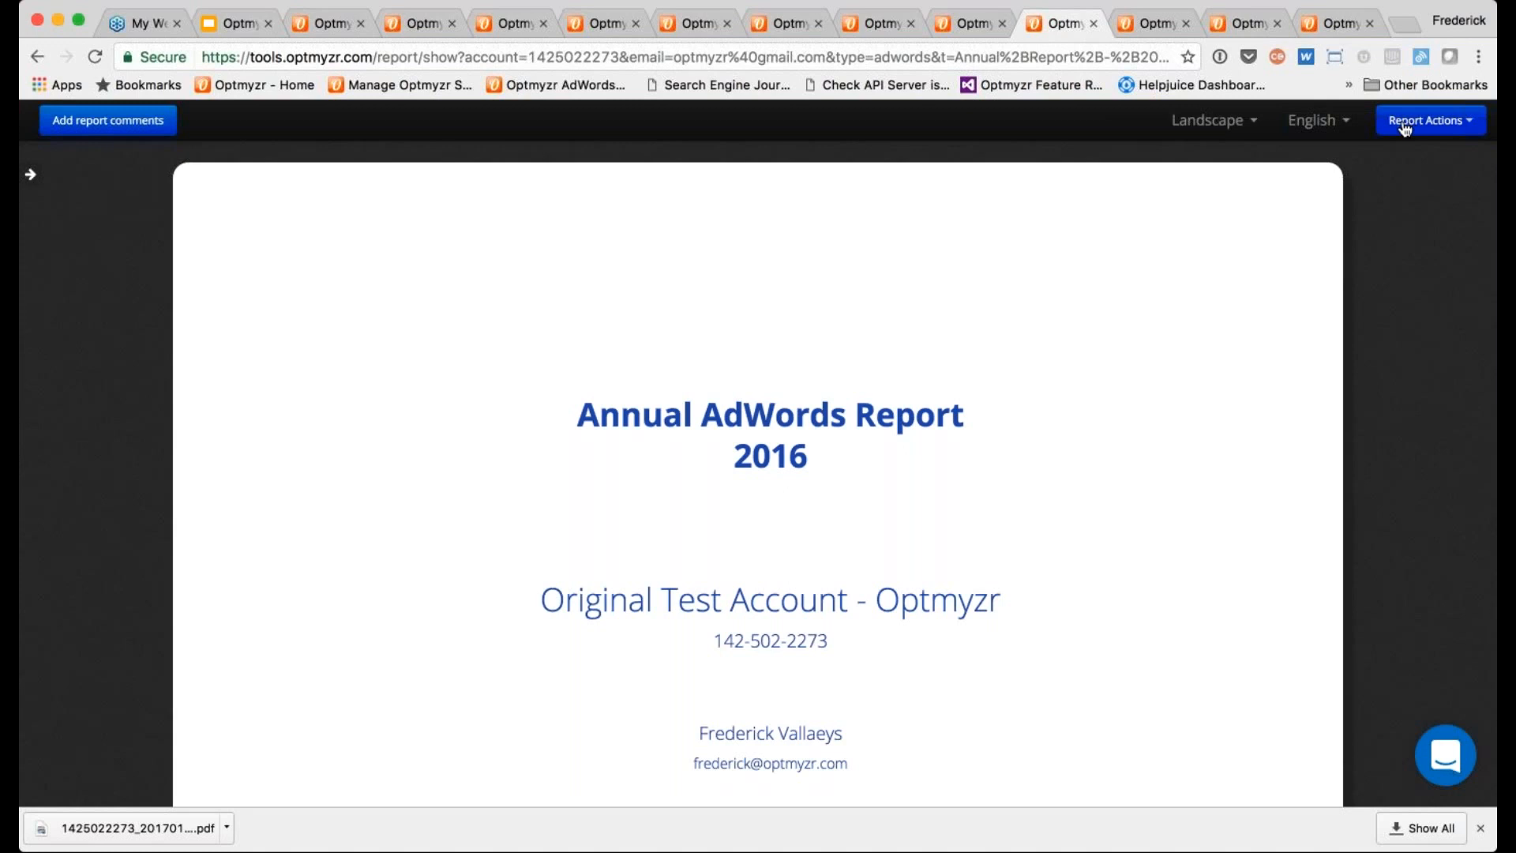
- Examine the Key Performance Metrics - 2016 page in the landscape layout
scroll(1110, 416, down, 1)
scroll(1110, 413, down, 10)
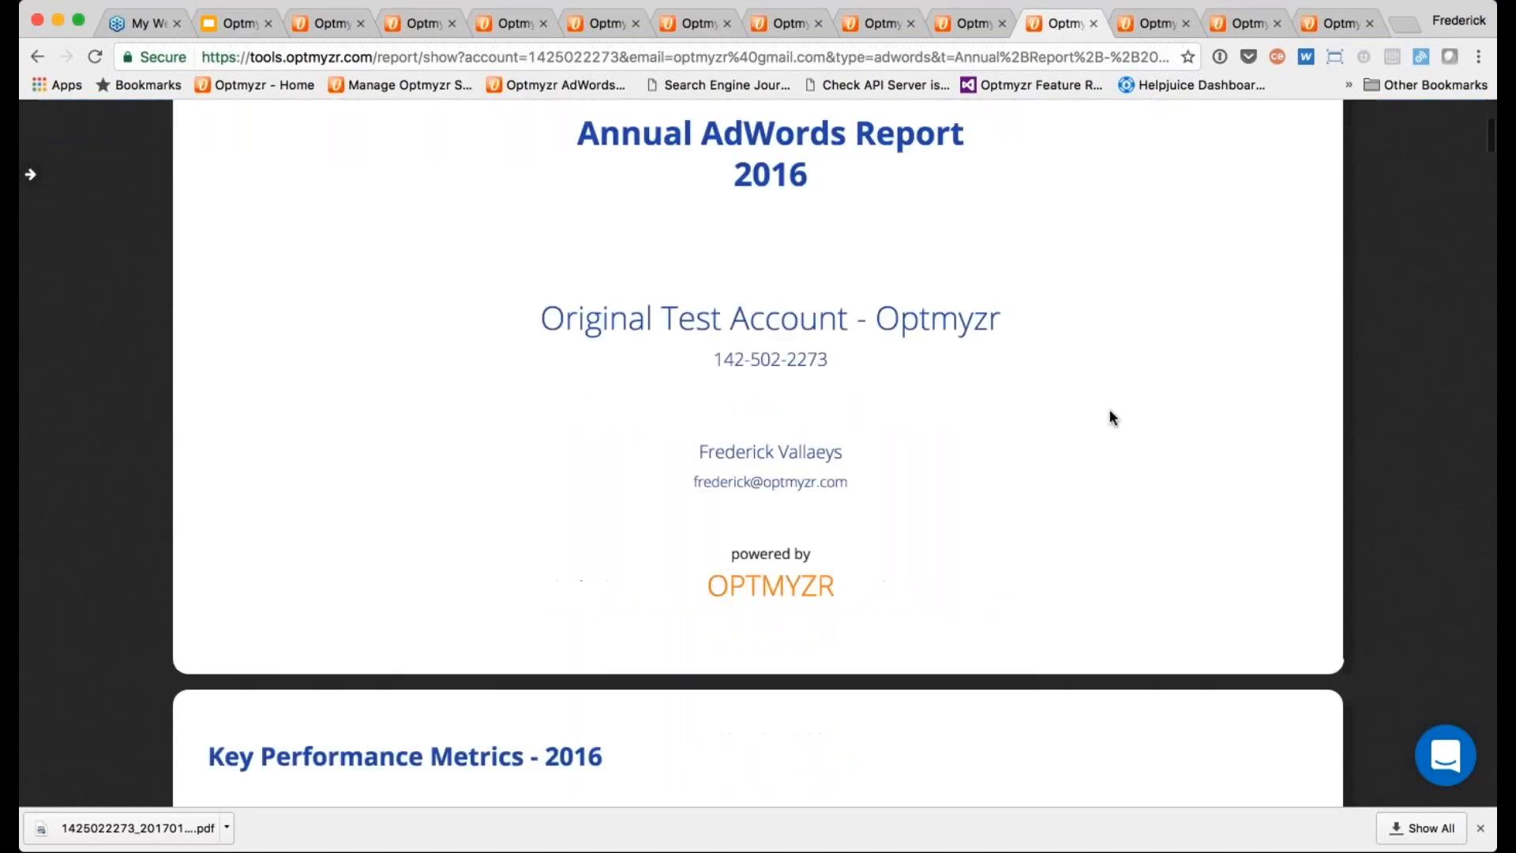
scroll(1110, 417, down, 1)
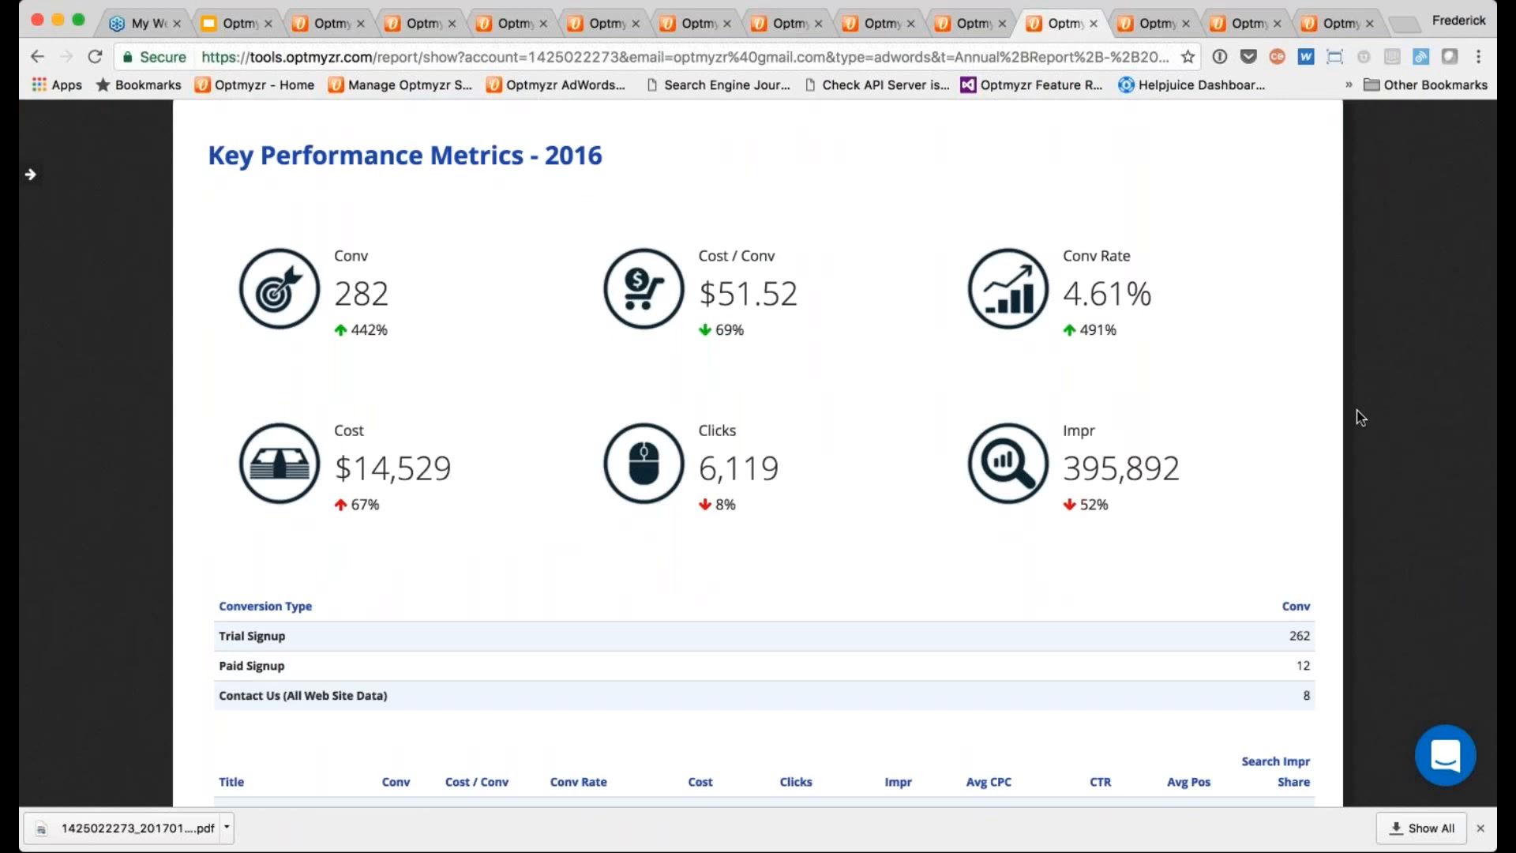
scroll(1360, 417, up, 1)
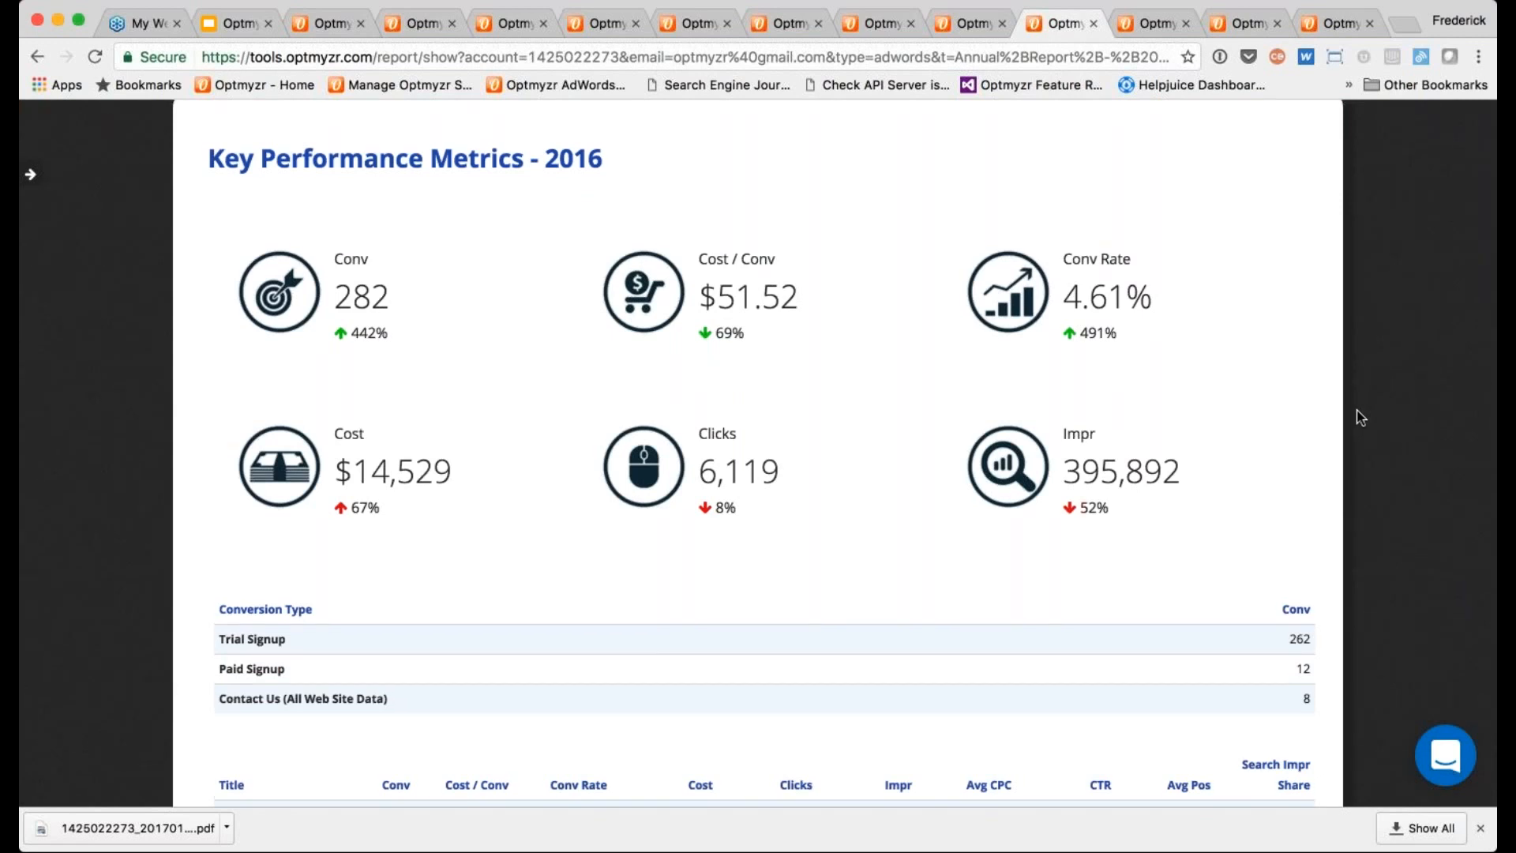
- View the languages available for the report without changing the current one
scroll(1358, 416, up, 10)
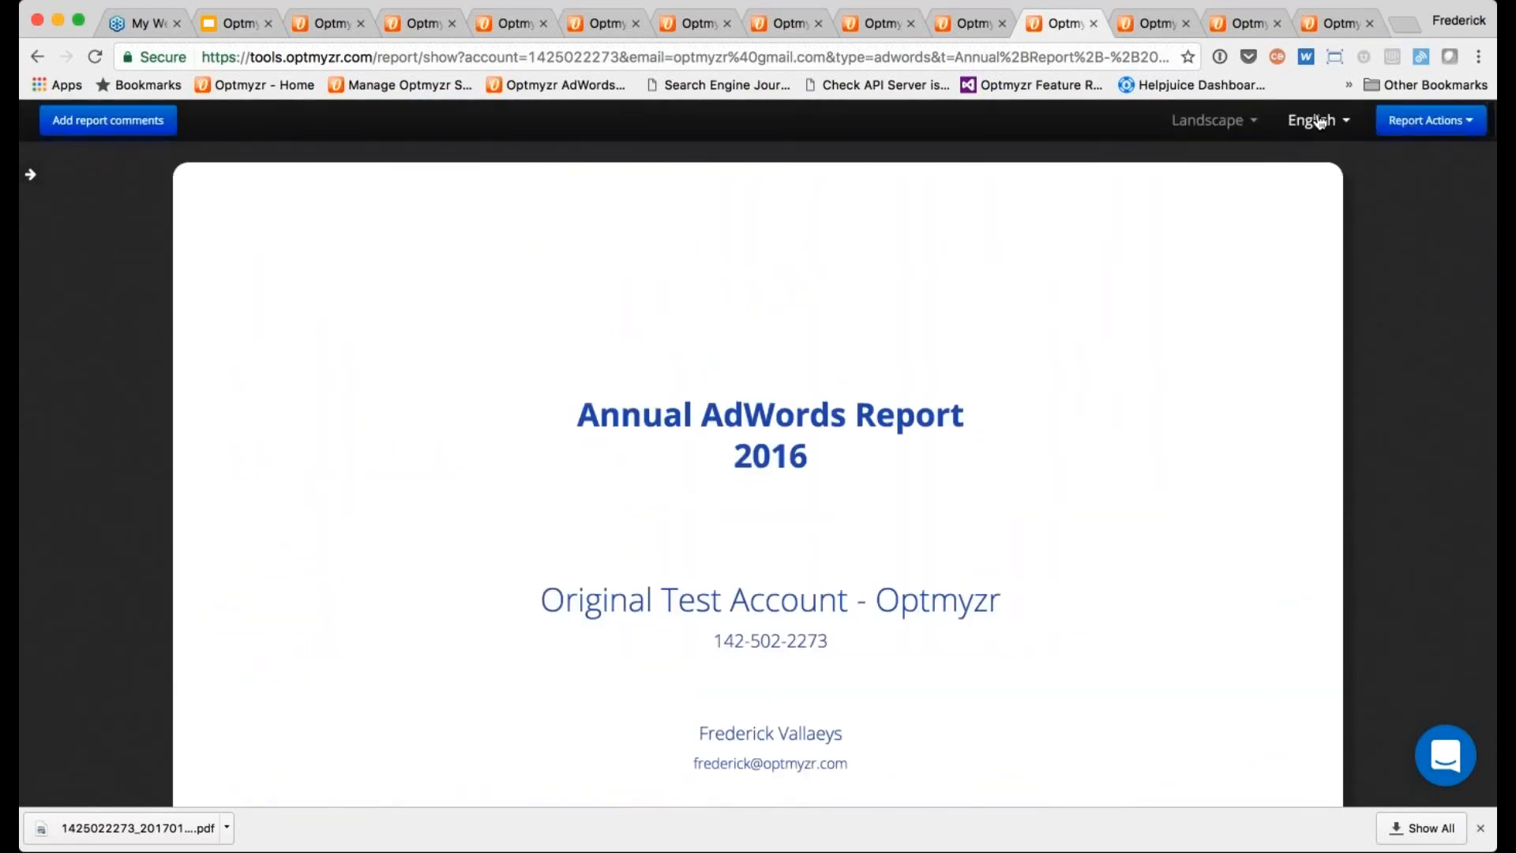
click(1318, 121)
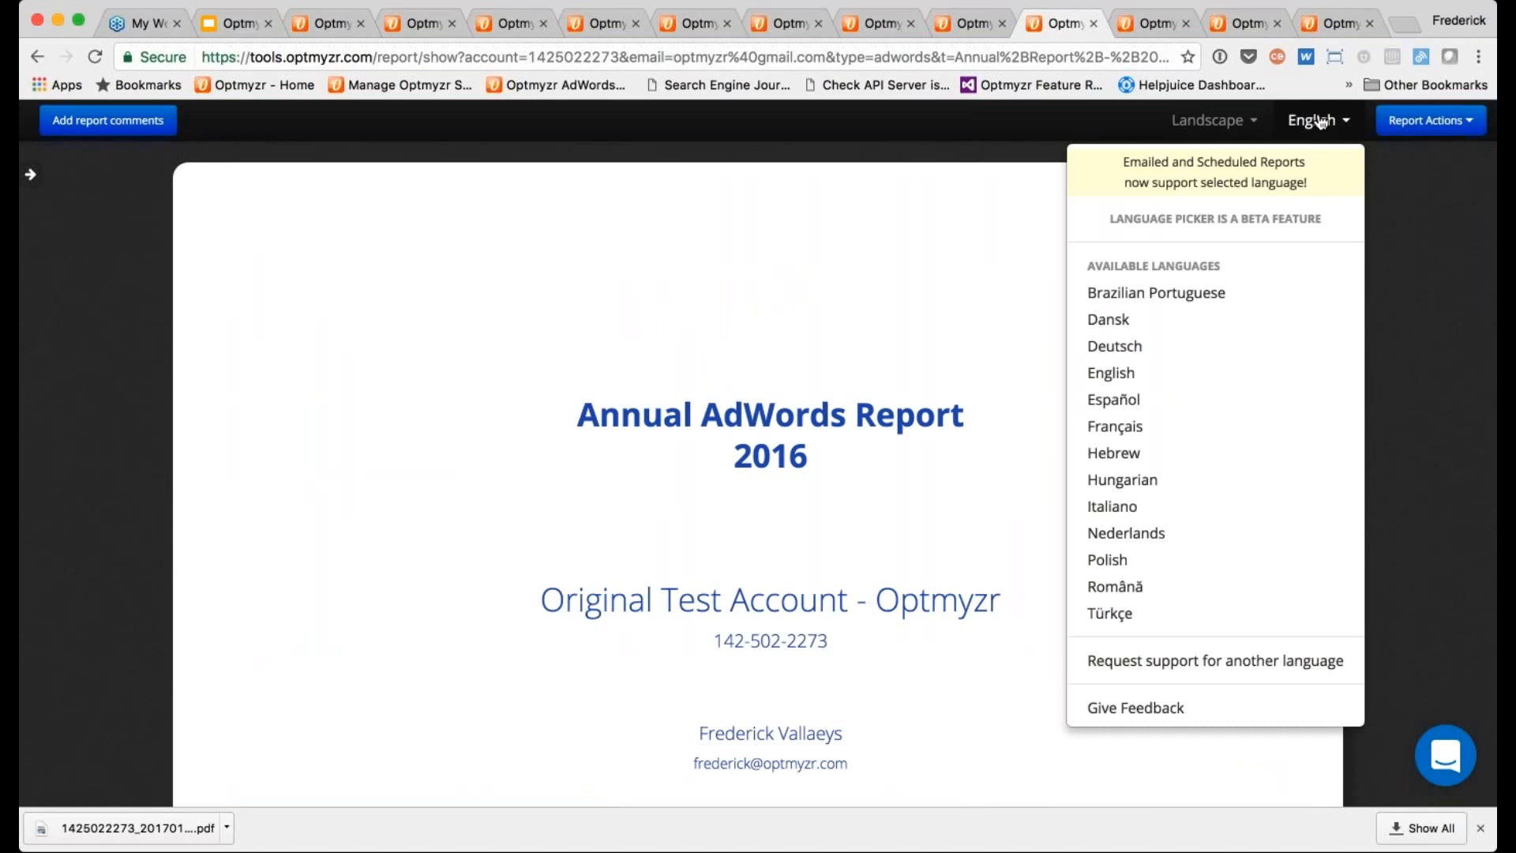
click(1384, 187)
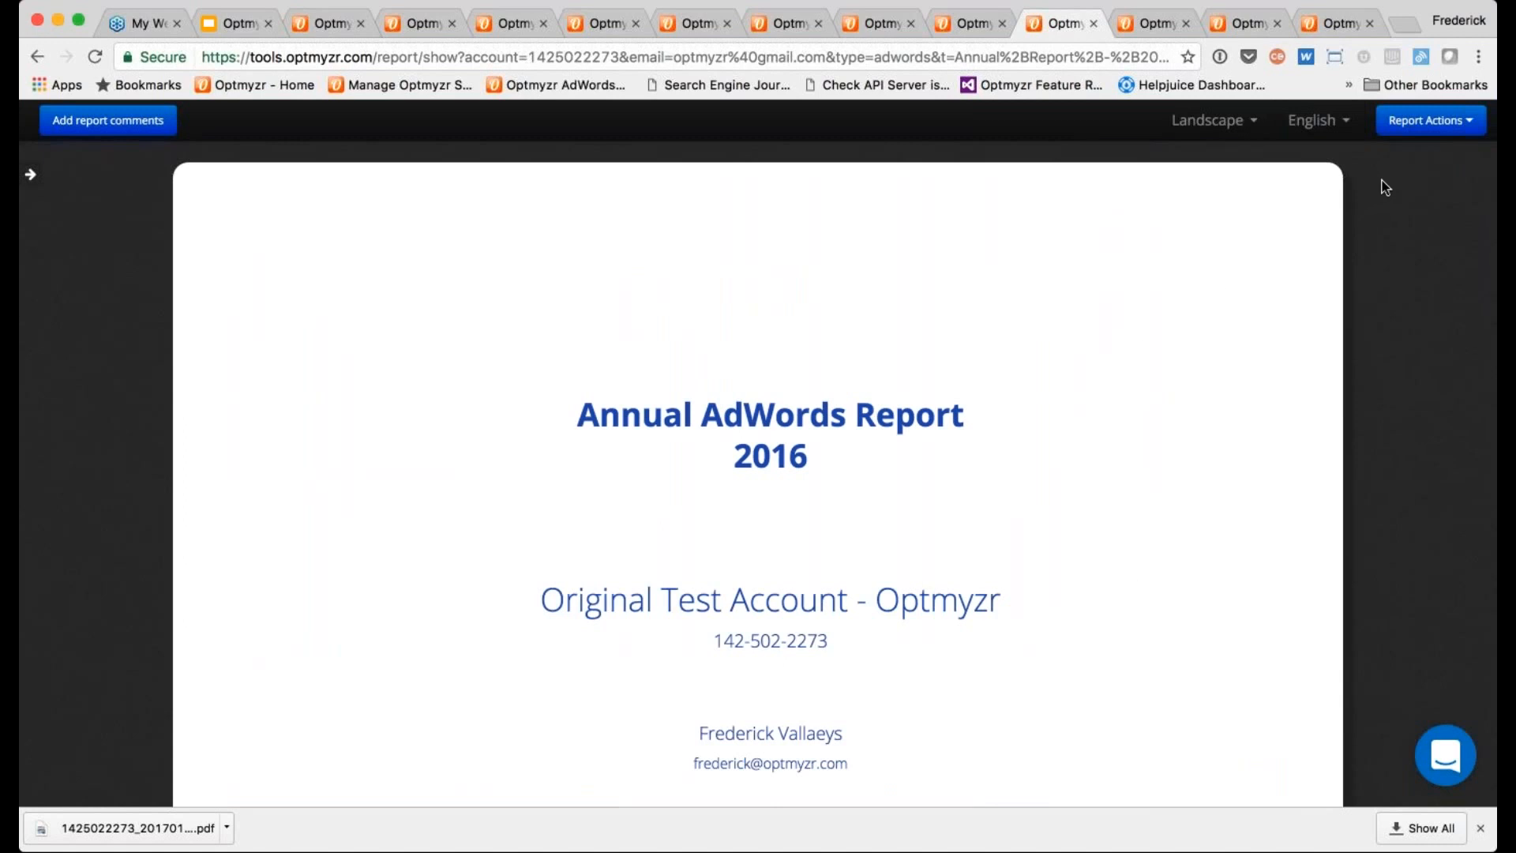
- Add the comment "kndgsegmelg" directly below the Key Performance Metrics - 2016 heading
scroll(1031, 387, down, 5)
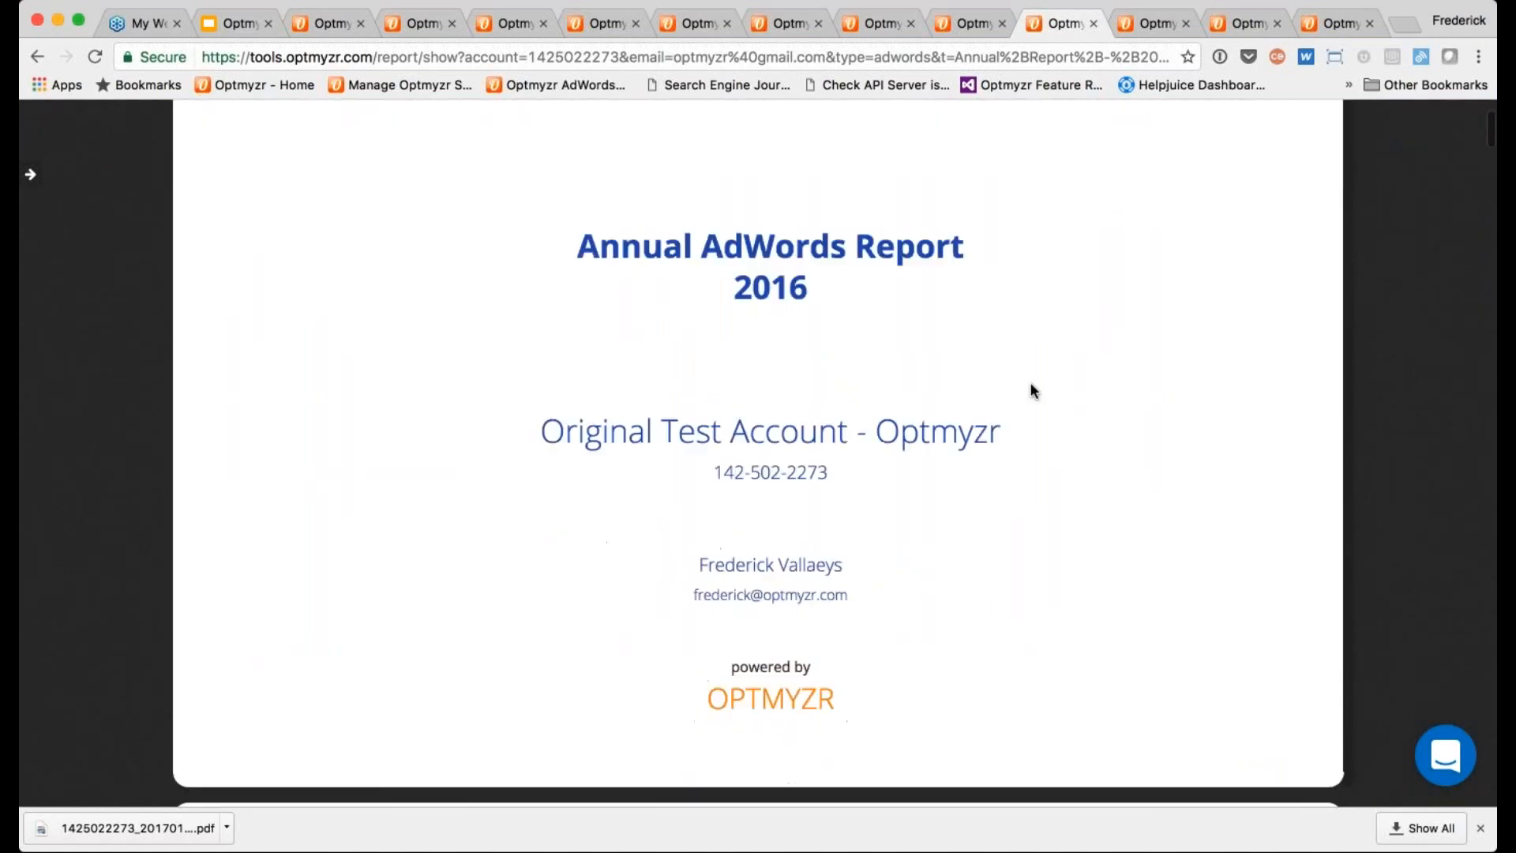
scroll(1031, 390, down, 4)
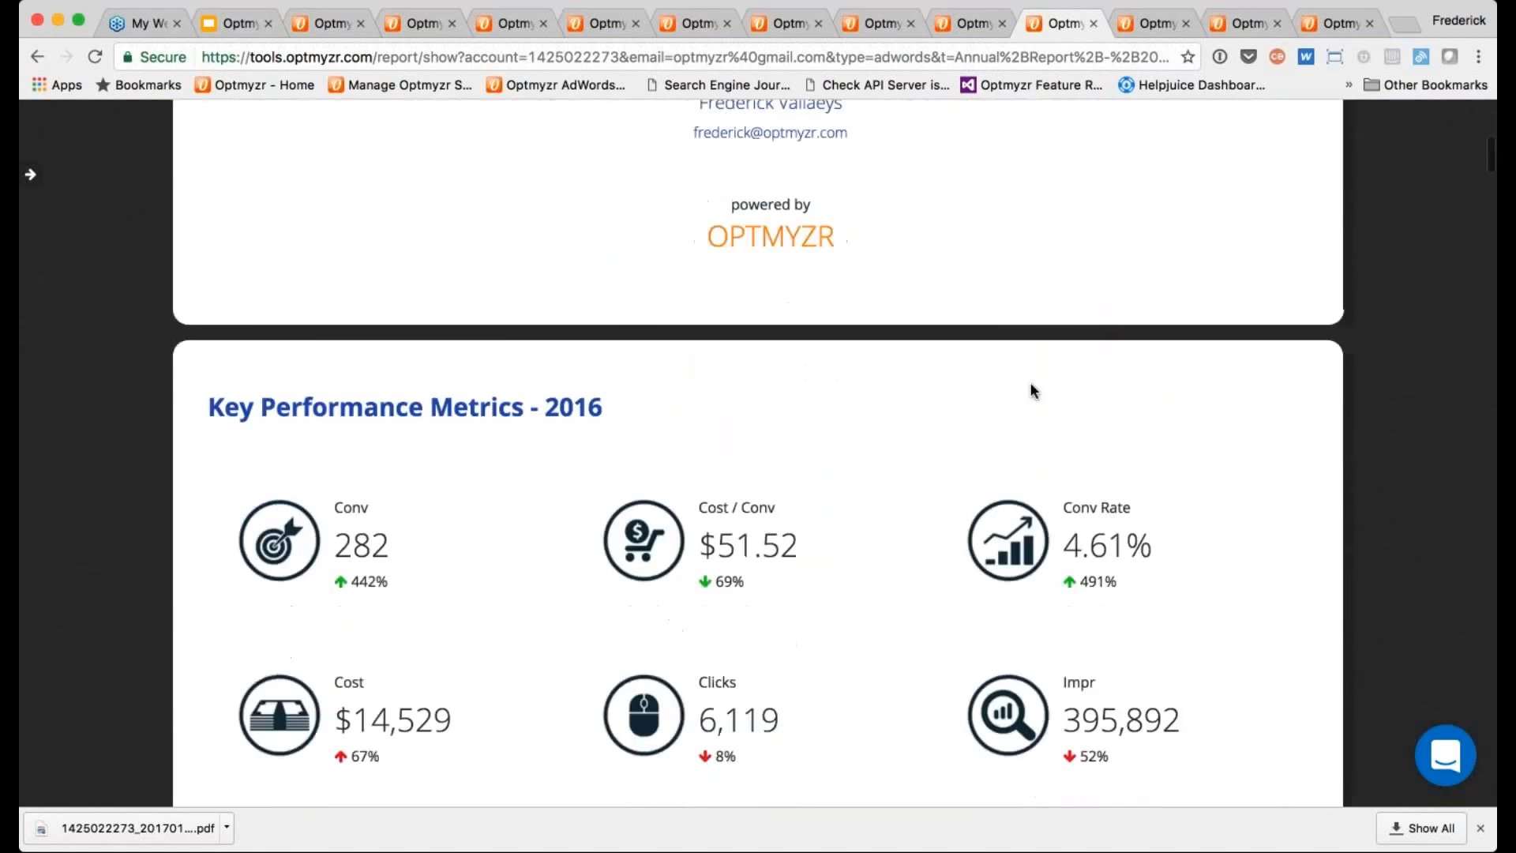
click(600, 451)
text(kndgsegmelg)
scroll(600, 452, down, 1)
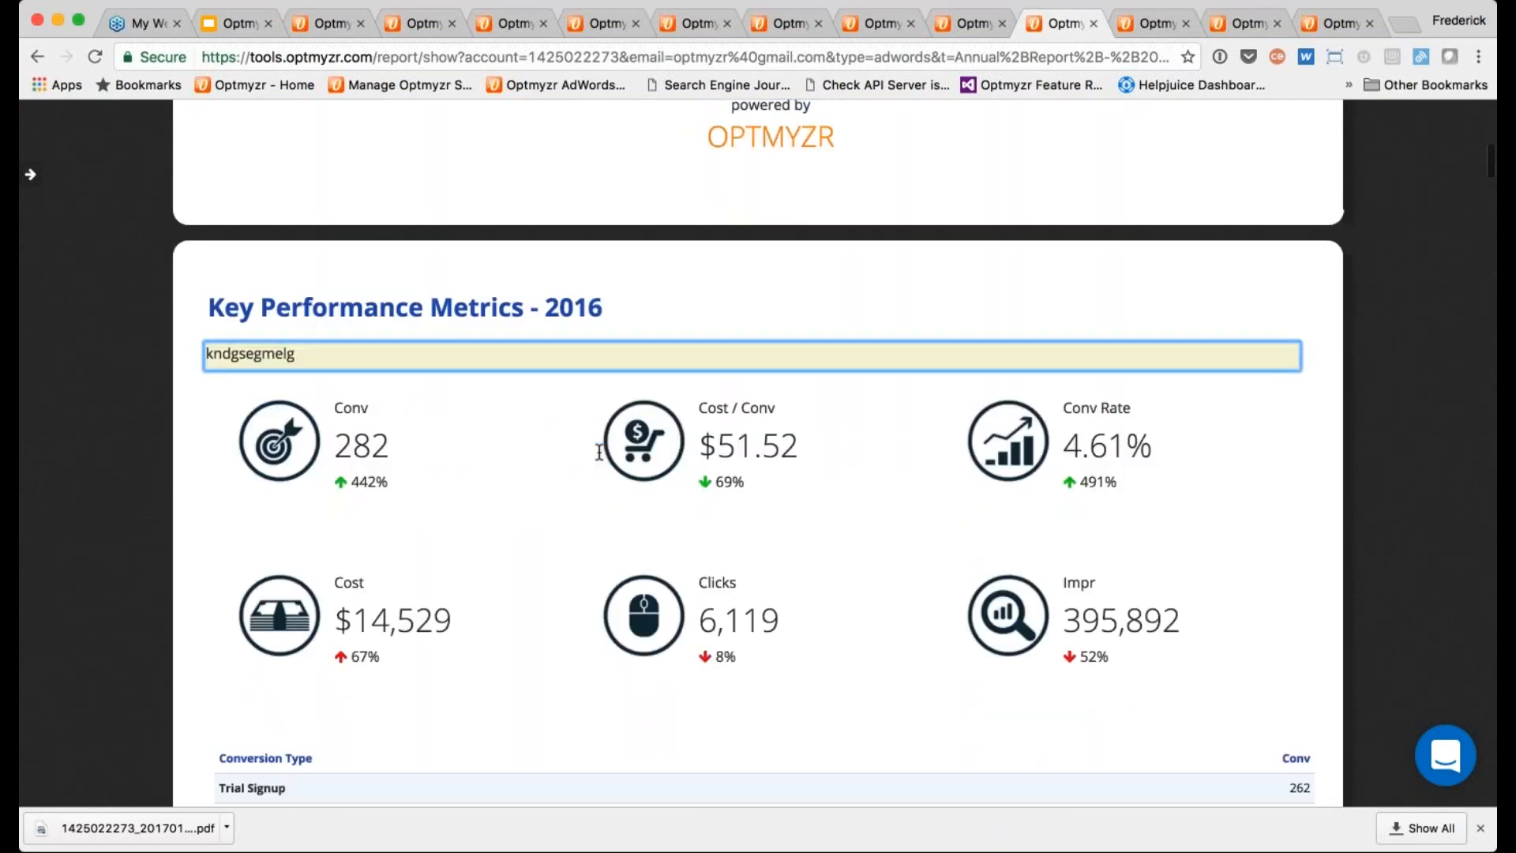
- Add a comment above the Conversion Type table reading "lsmglasmgkrn", a blank line, and "ldkgnksag"
scroll(599, 452, down, 2)
click(324, 537)
text(lsmglasmgkrn)
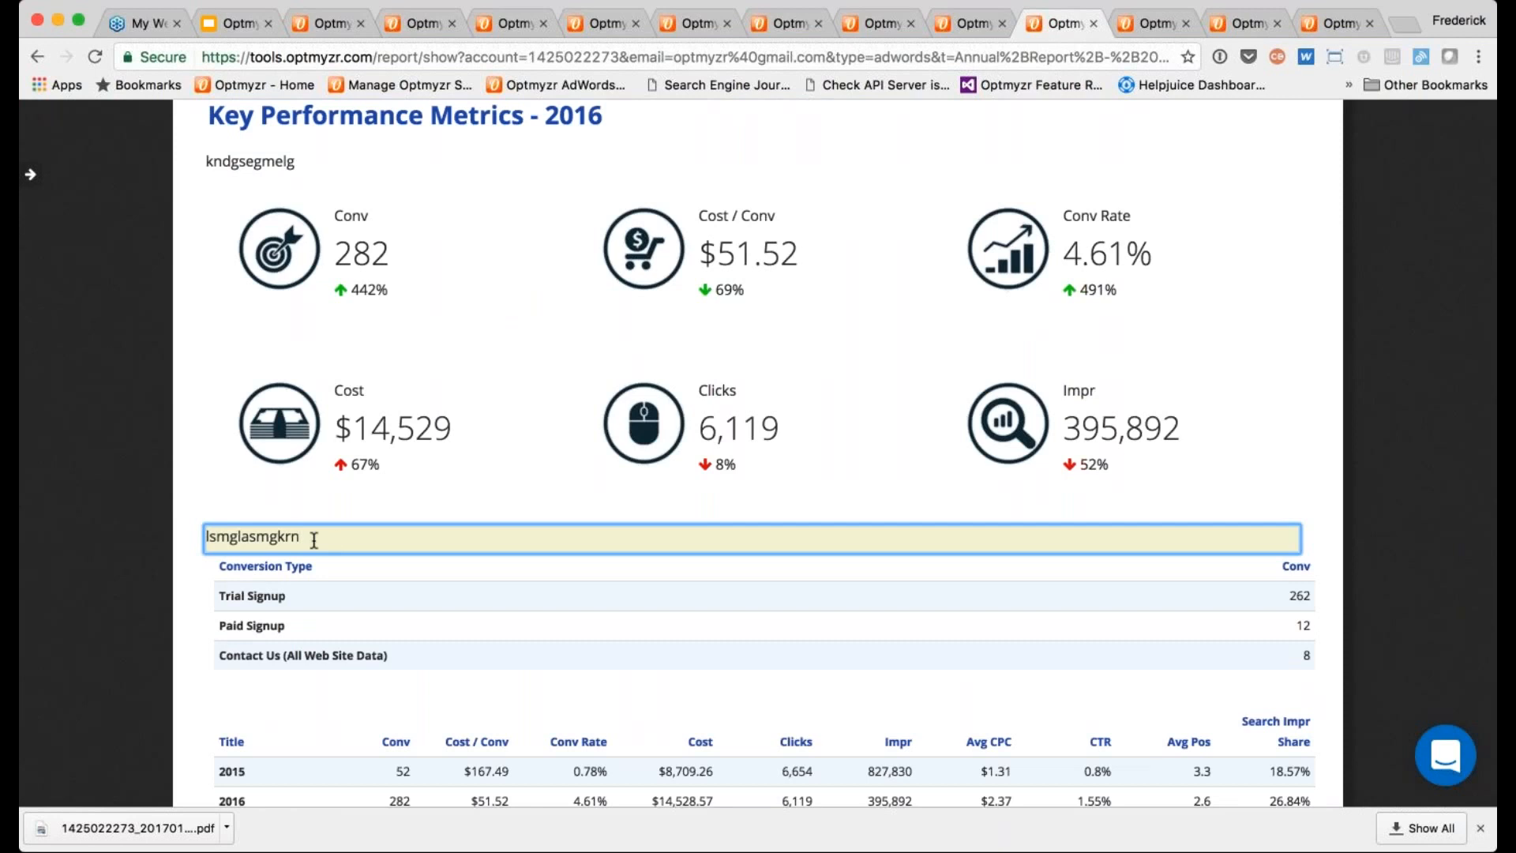
key(Return)
key(Return)
text(ldkgnksag)
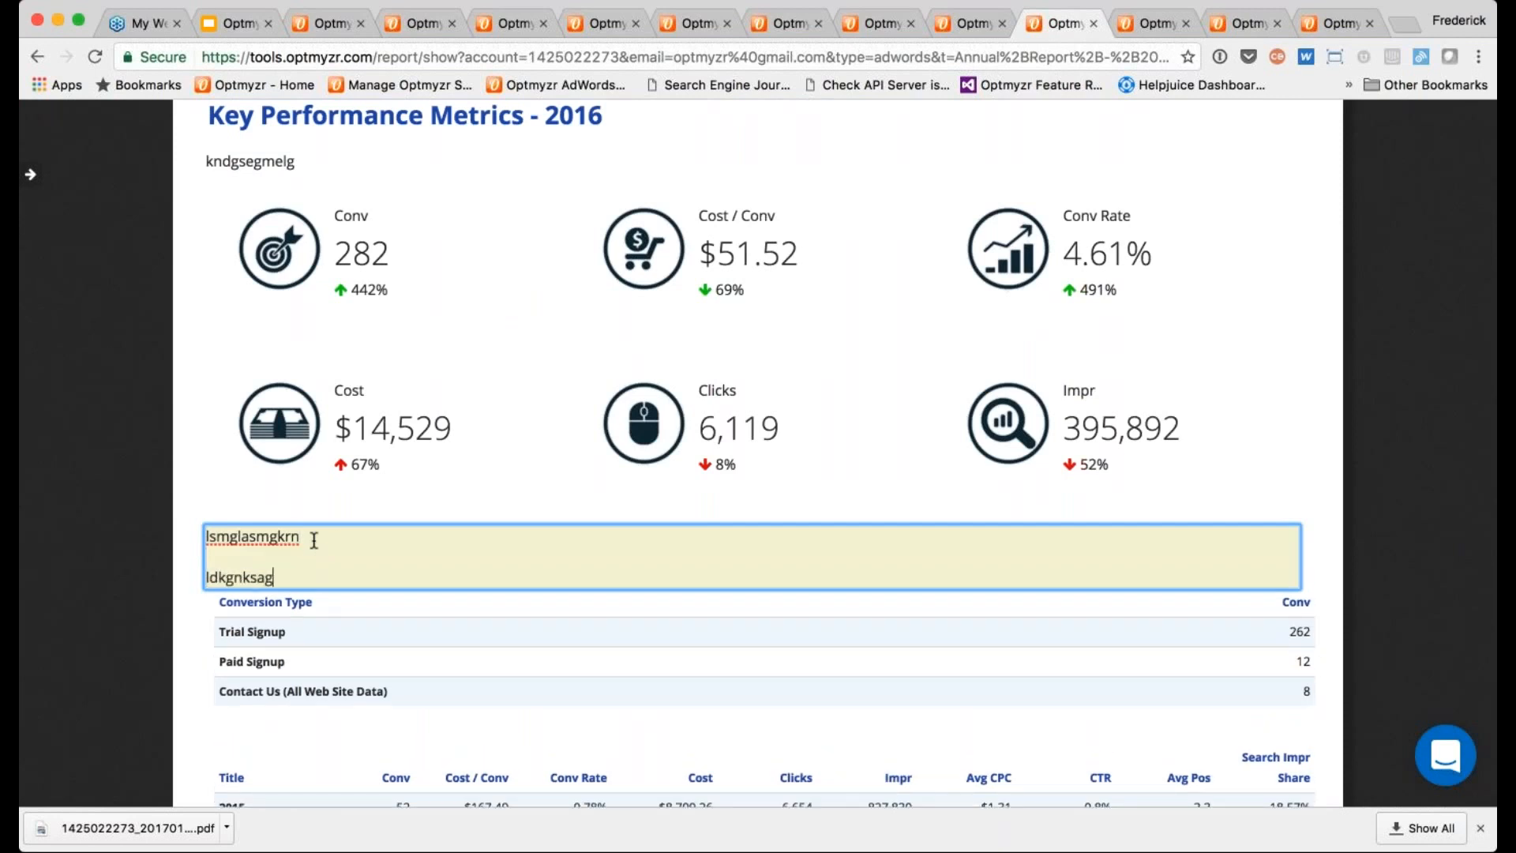
- Format the comment line "ldkgnksag" as bold italic and finish editing the comment
key(super+shift+Left)
key(super+b)
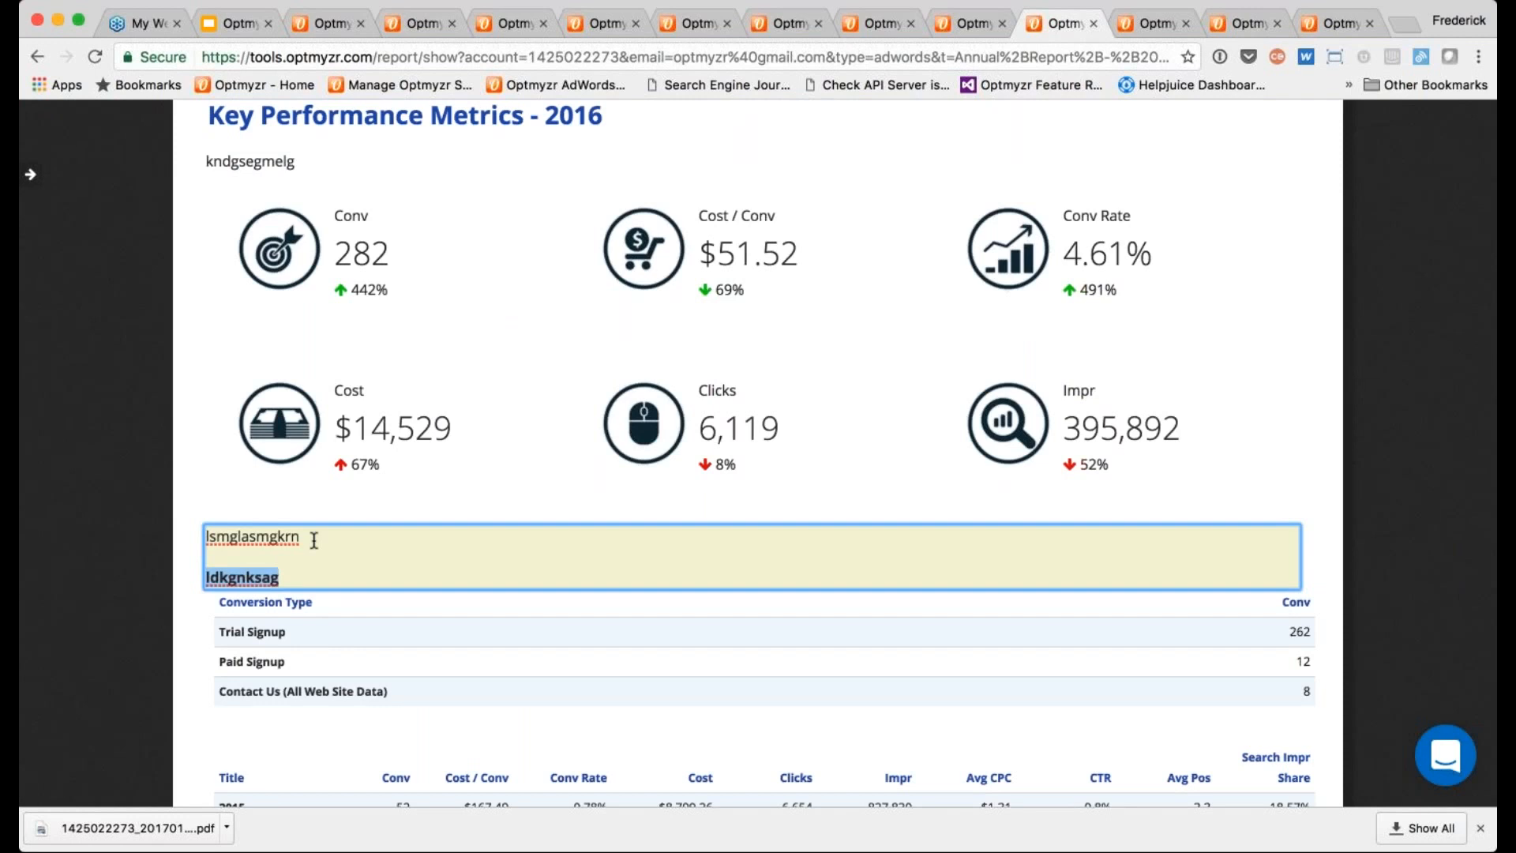
key(super+i)
click(270, 536)
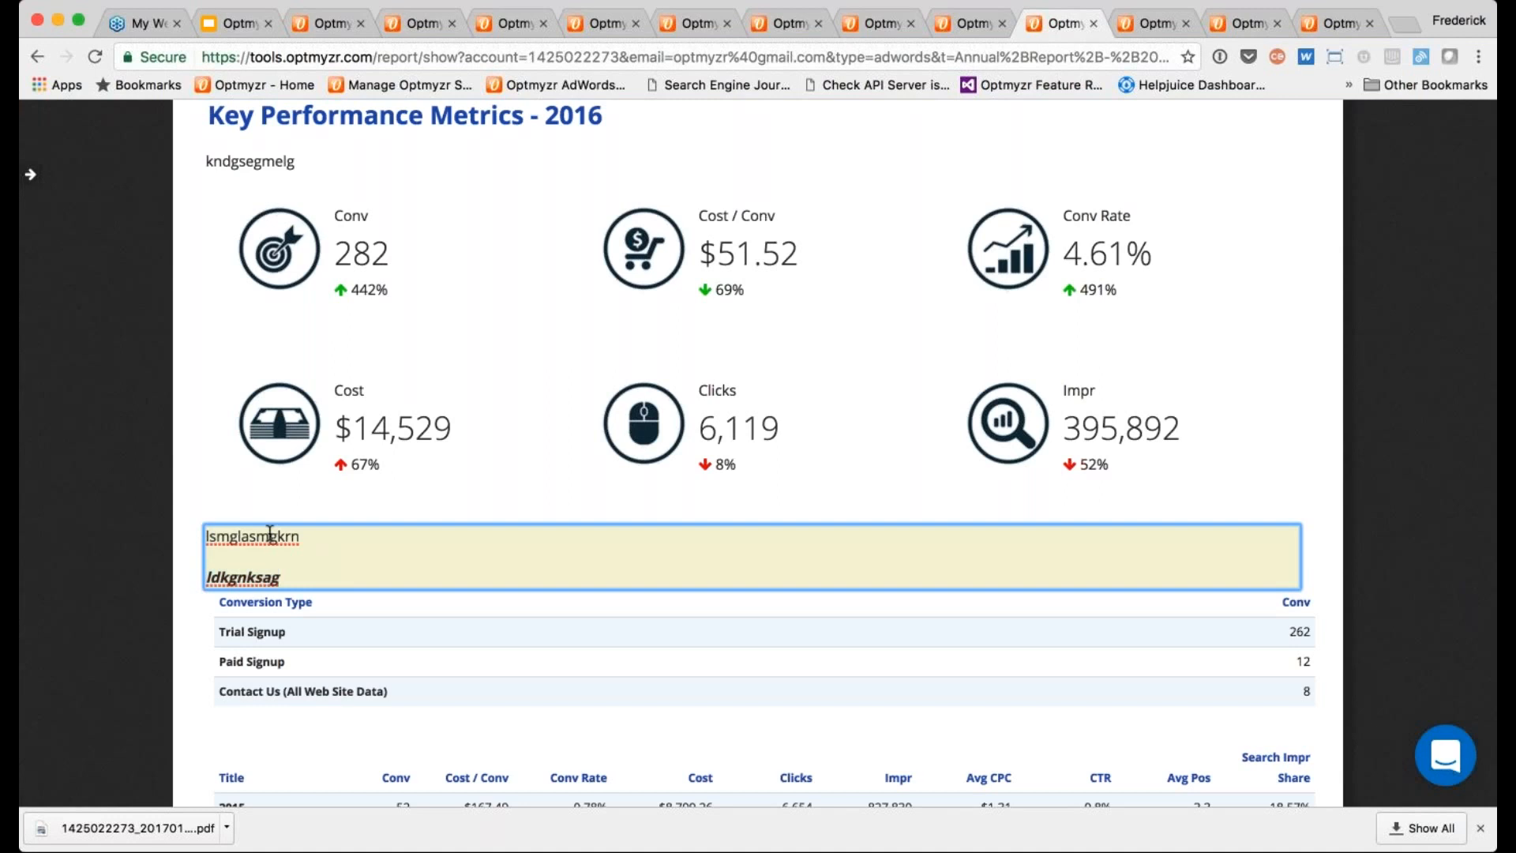
click(189, 535)
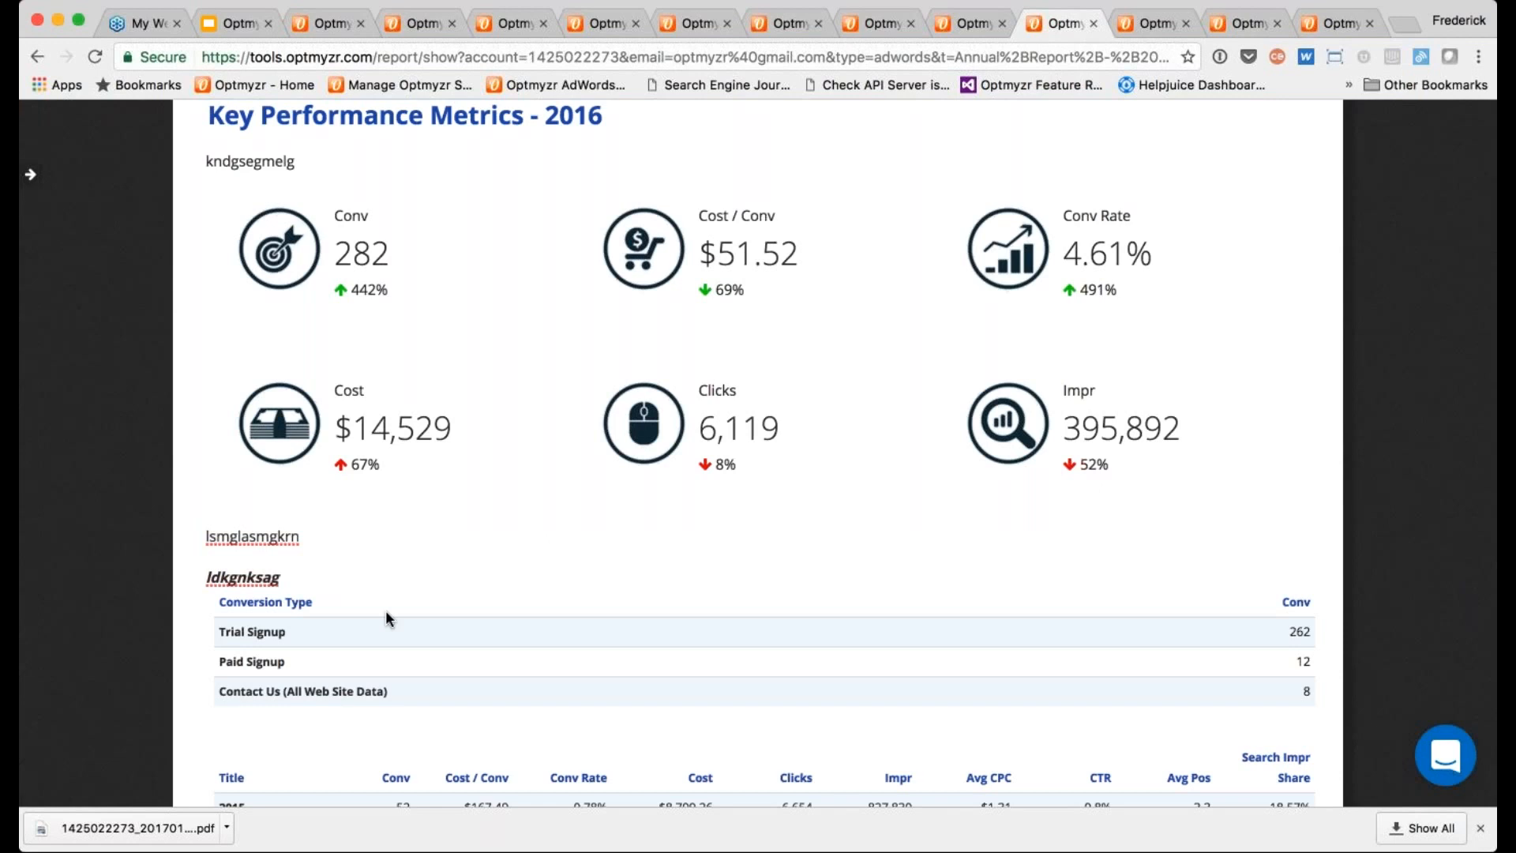
scroll(1182, 367, up, 15)
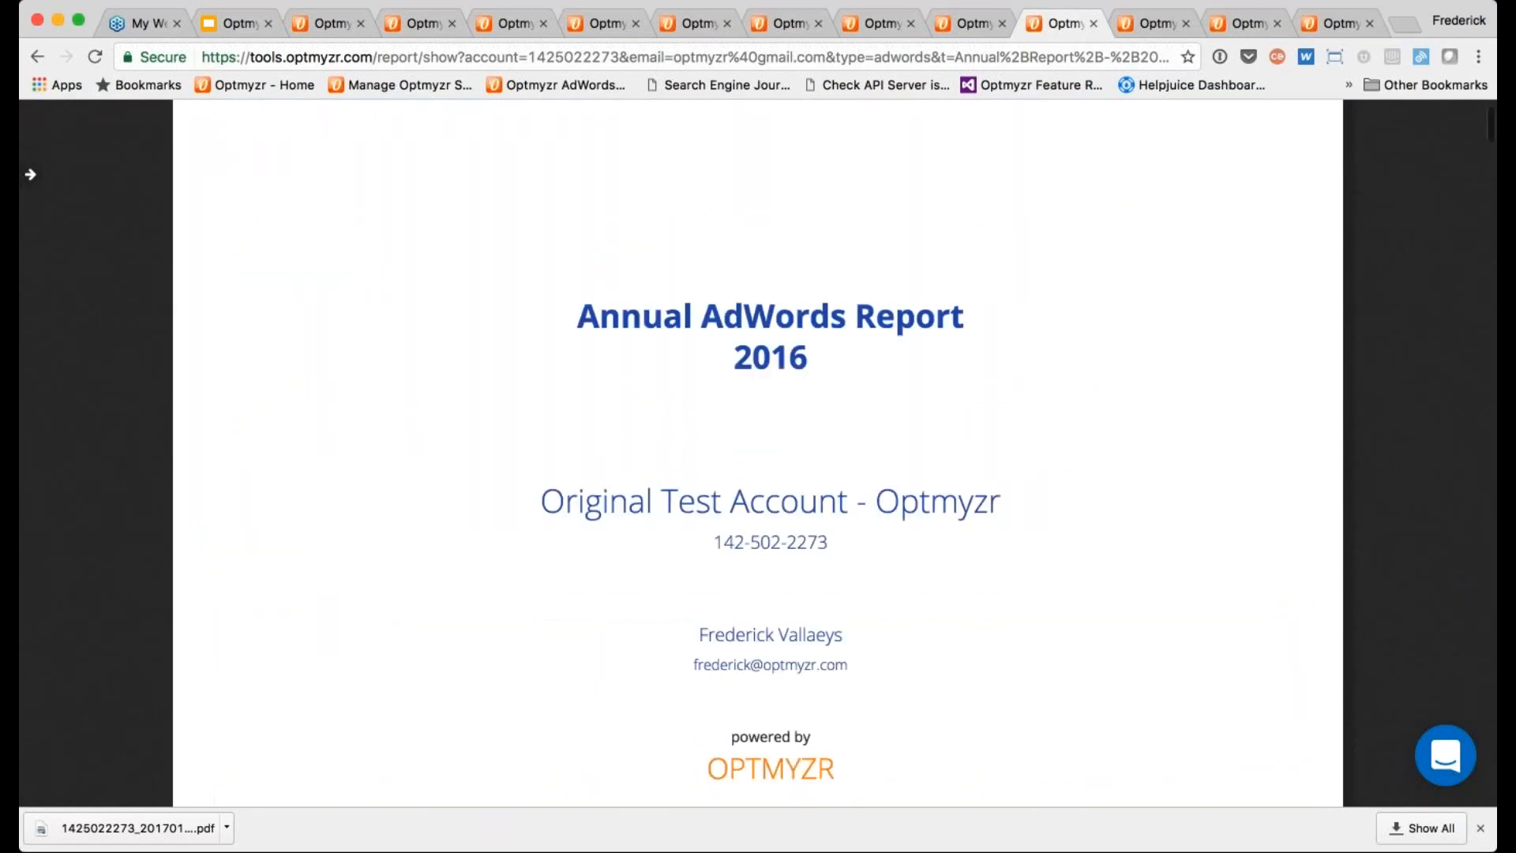
- Open the schedule setup for the generated annual report
click(1430, 122)
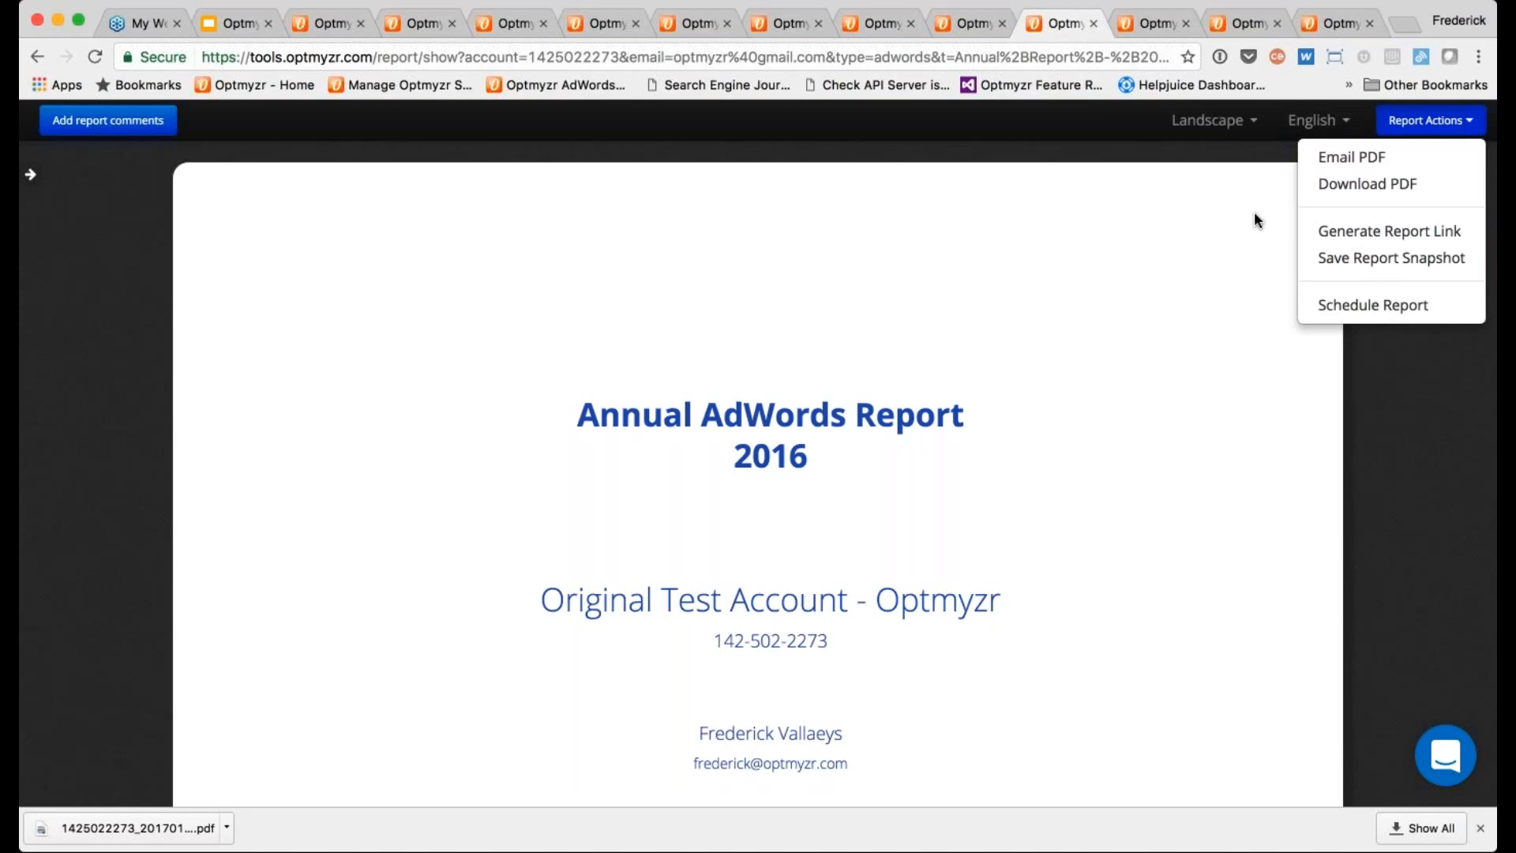
click(1145, 26)
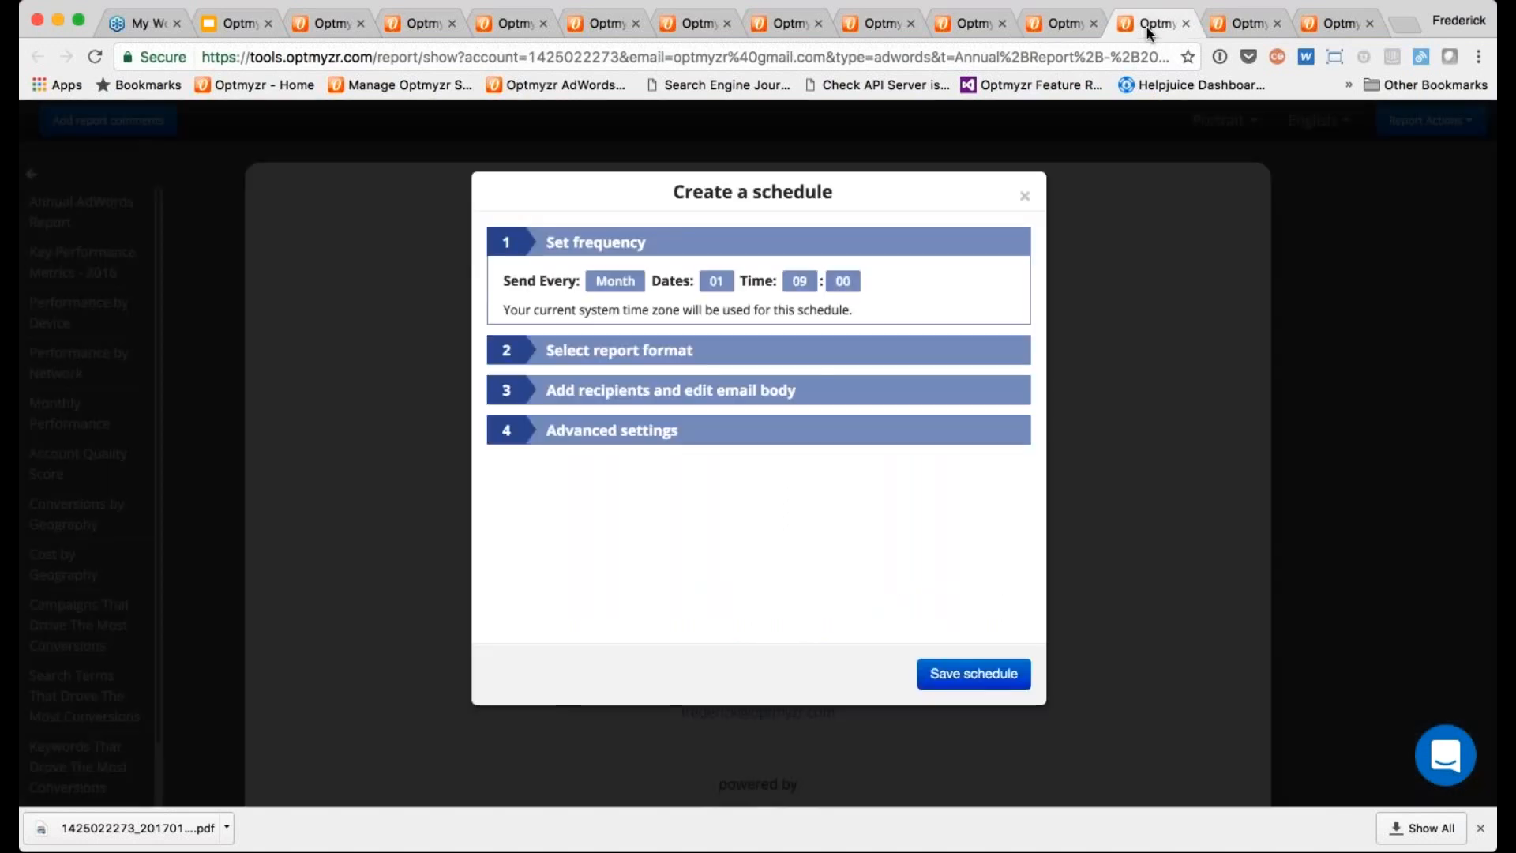
click(1064, 29)
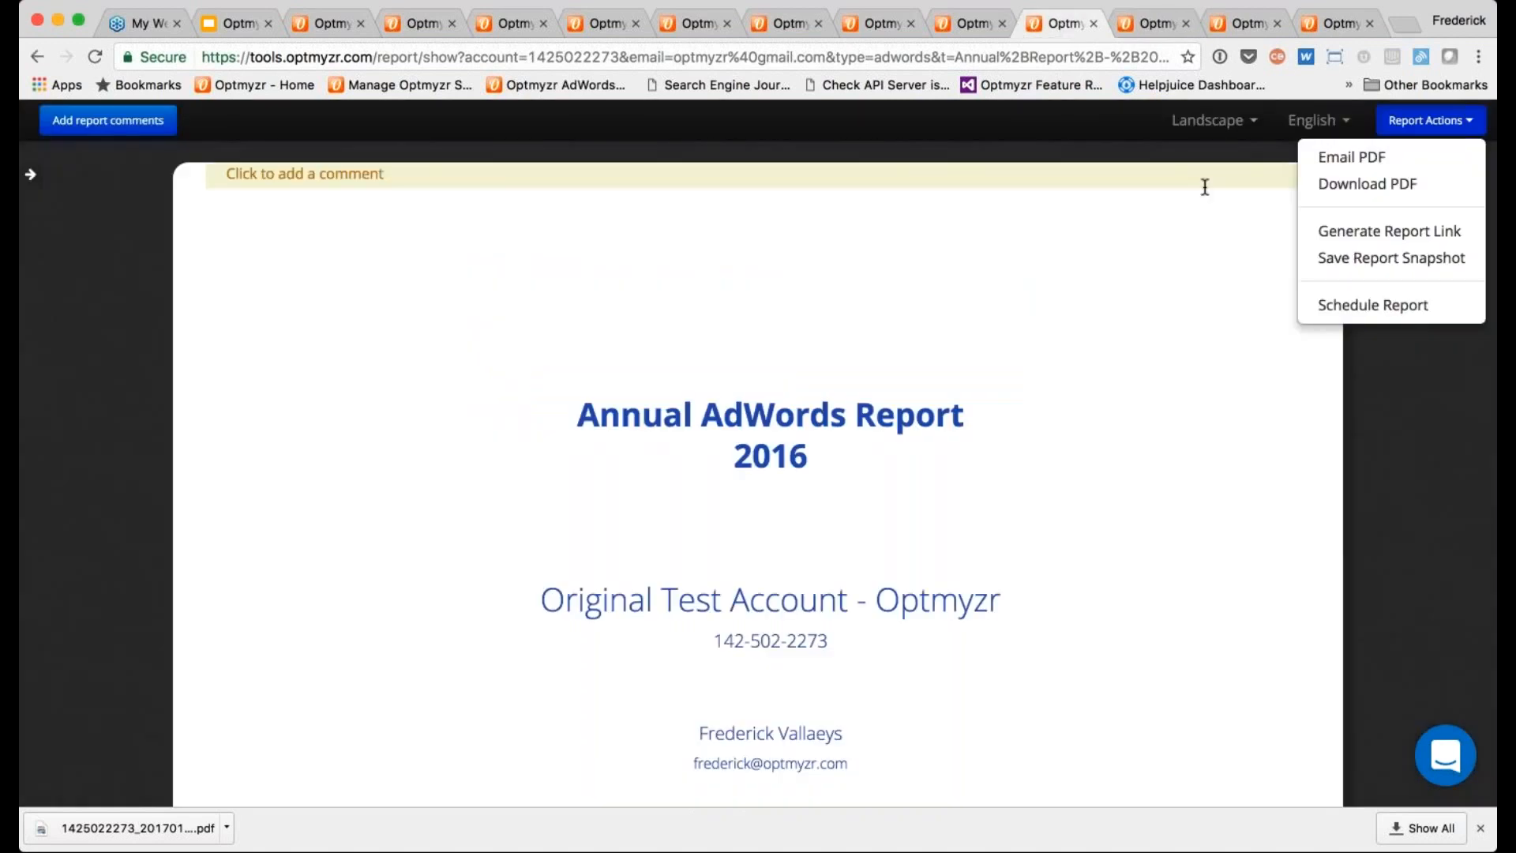
click(1339, 310)
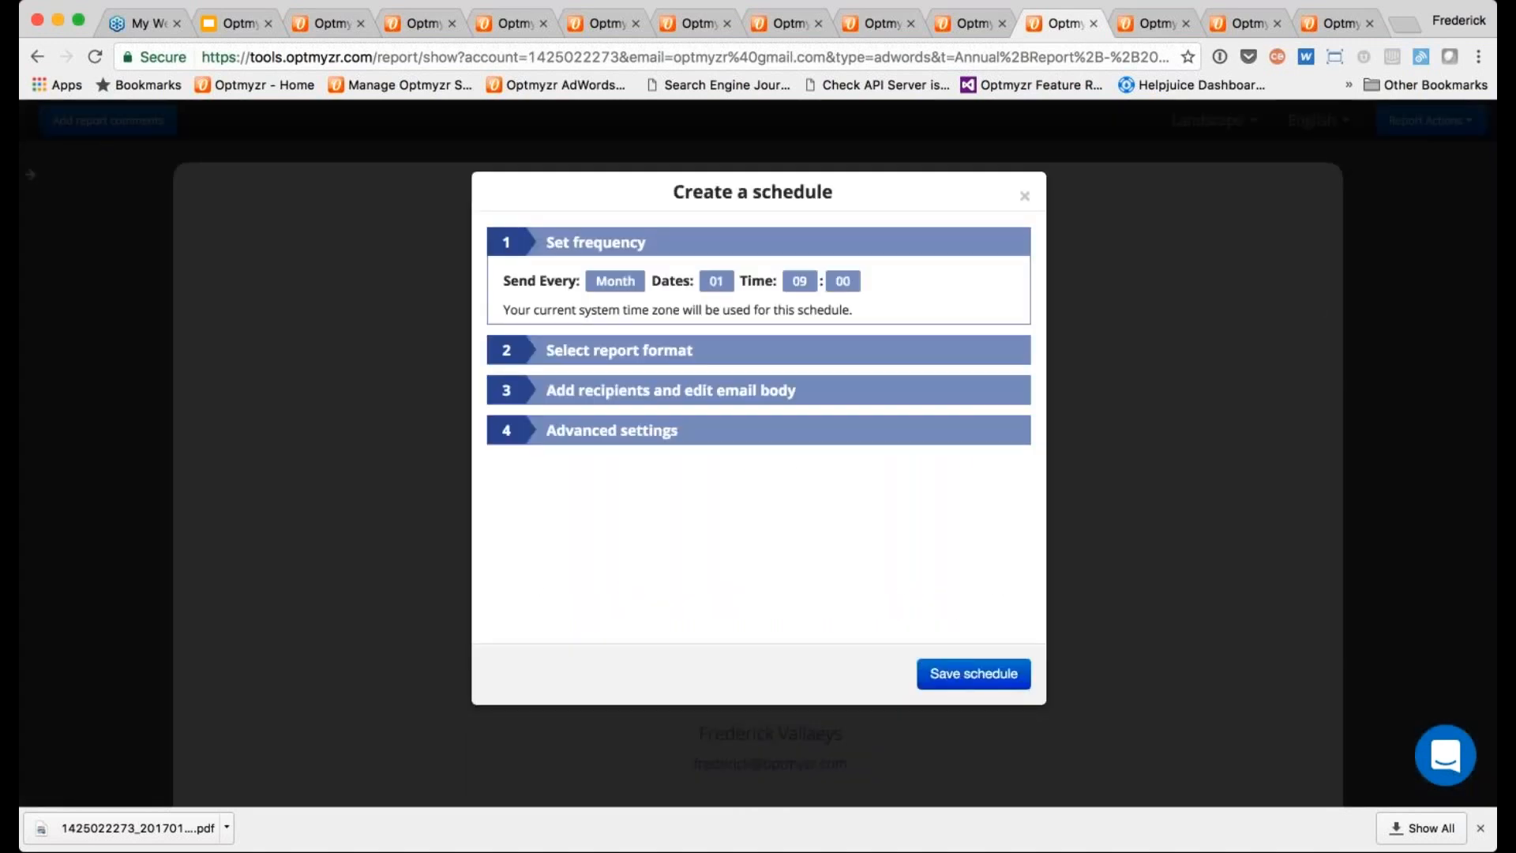
click(1137, 23)
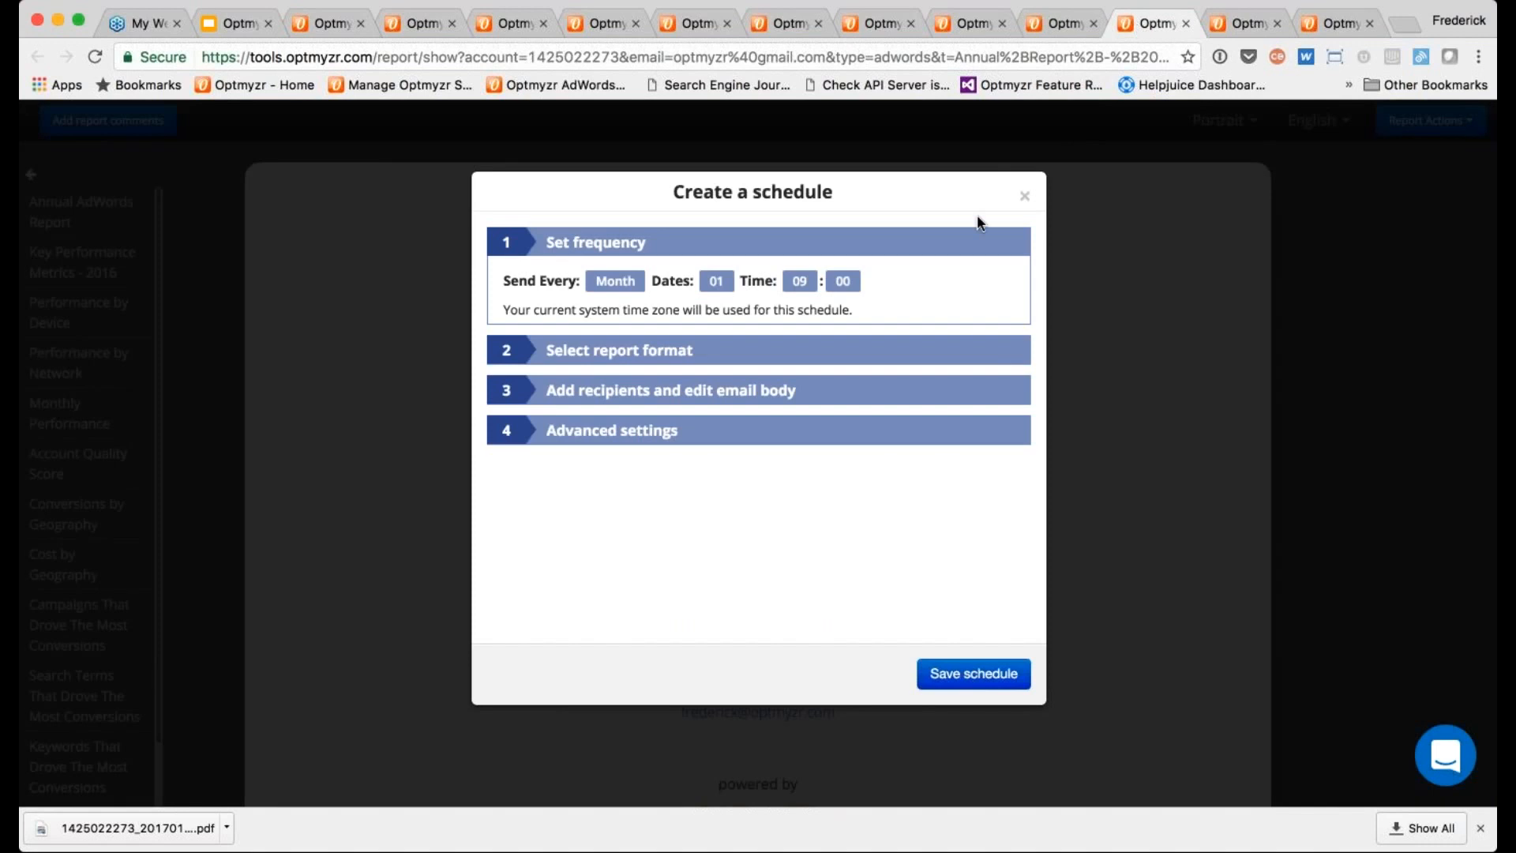
- Set the report schedule to send every month on dates 10 and 24 instead of 01
click(613, 282)
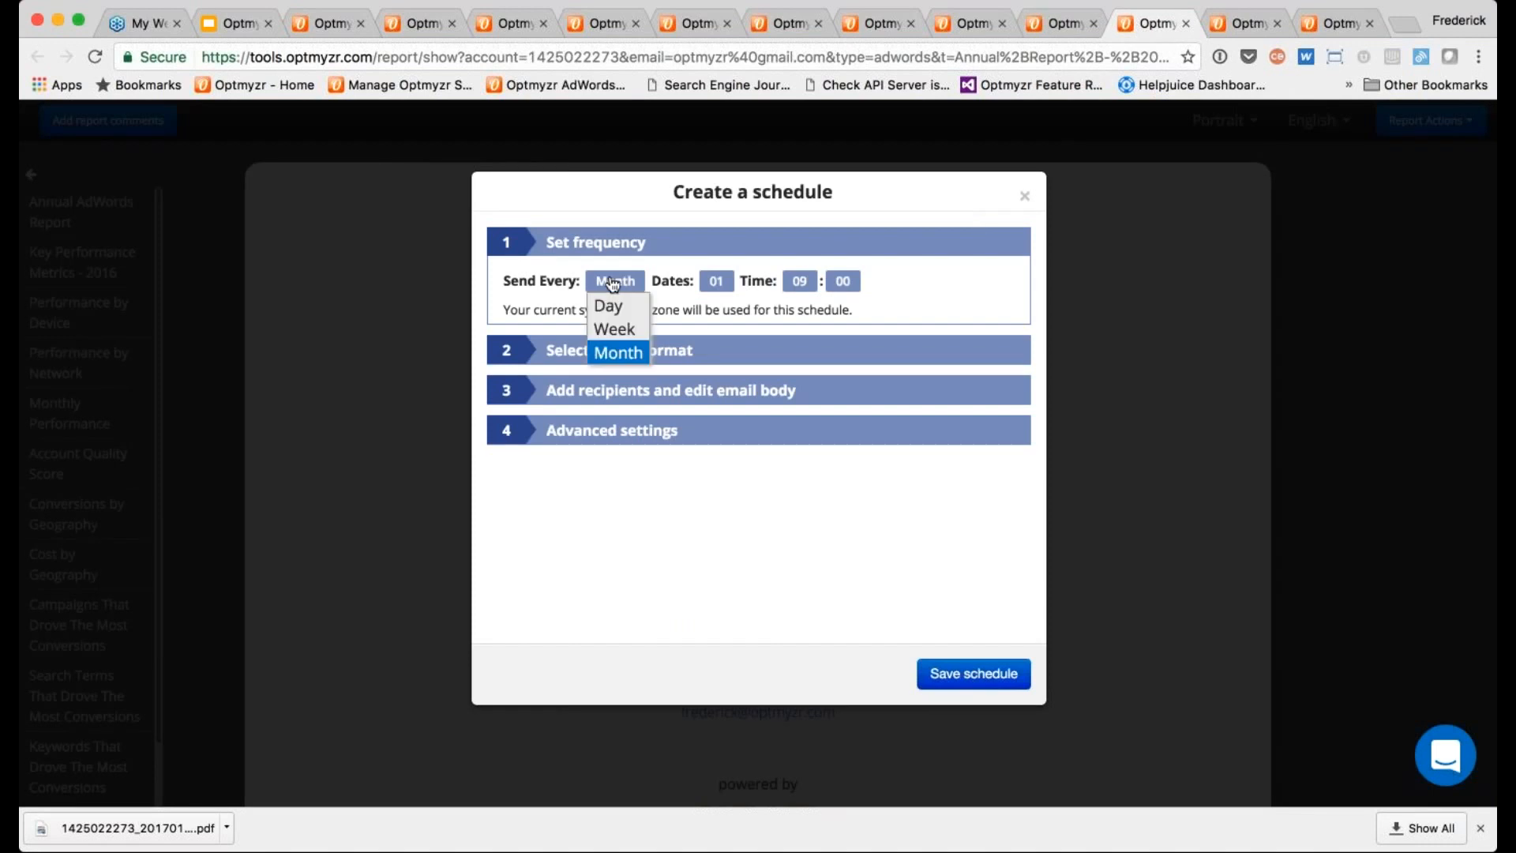
click(619, 352)
click(716, 281)
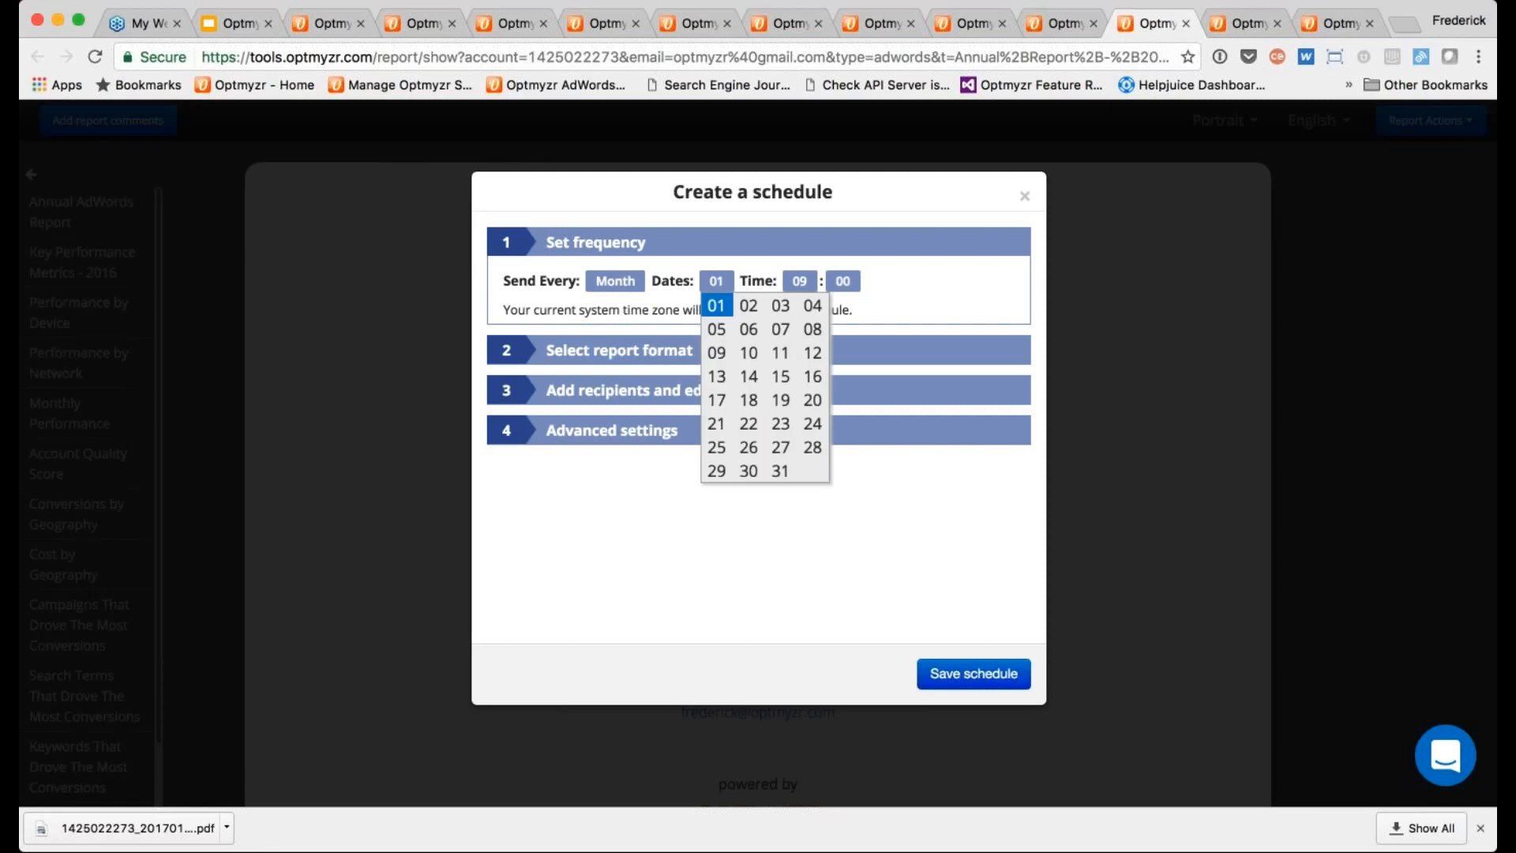
click(750, 353)
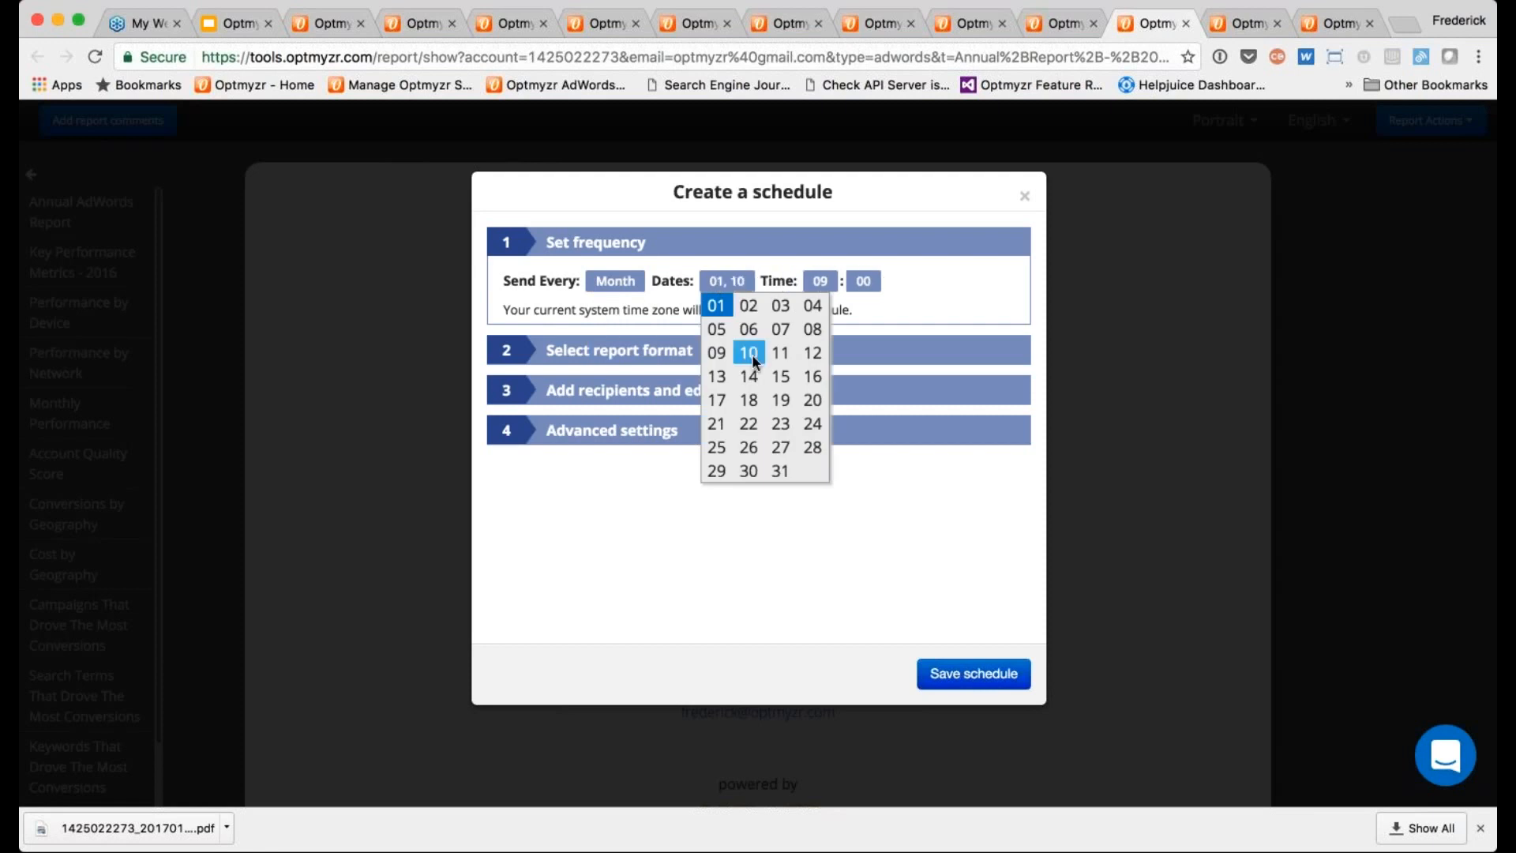
click(805, 422)
click(716, 306)
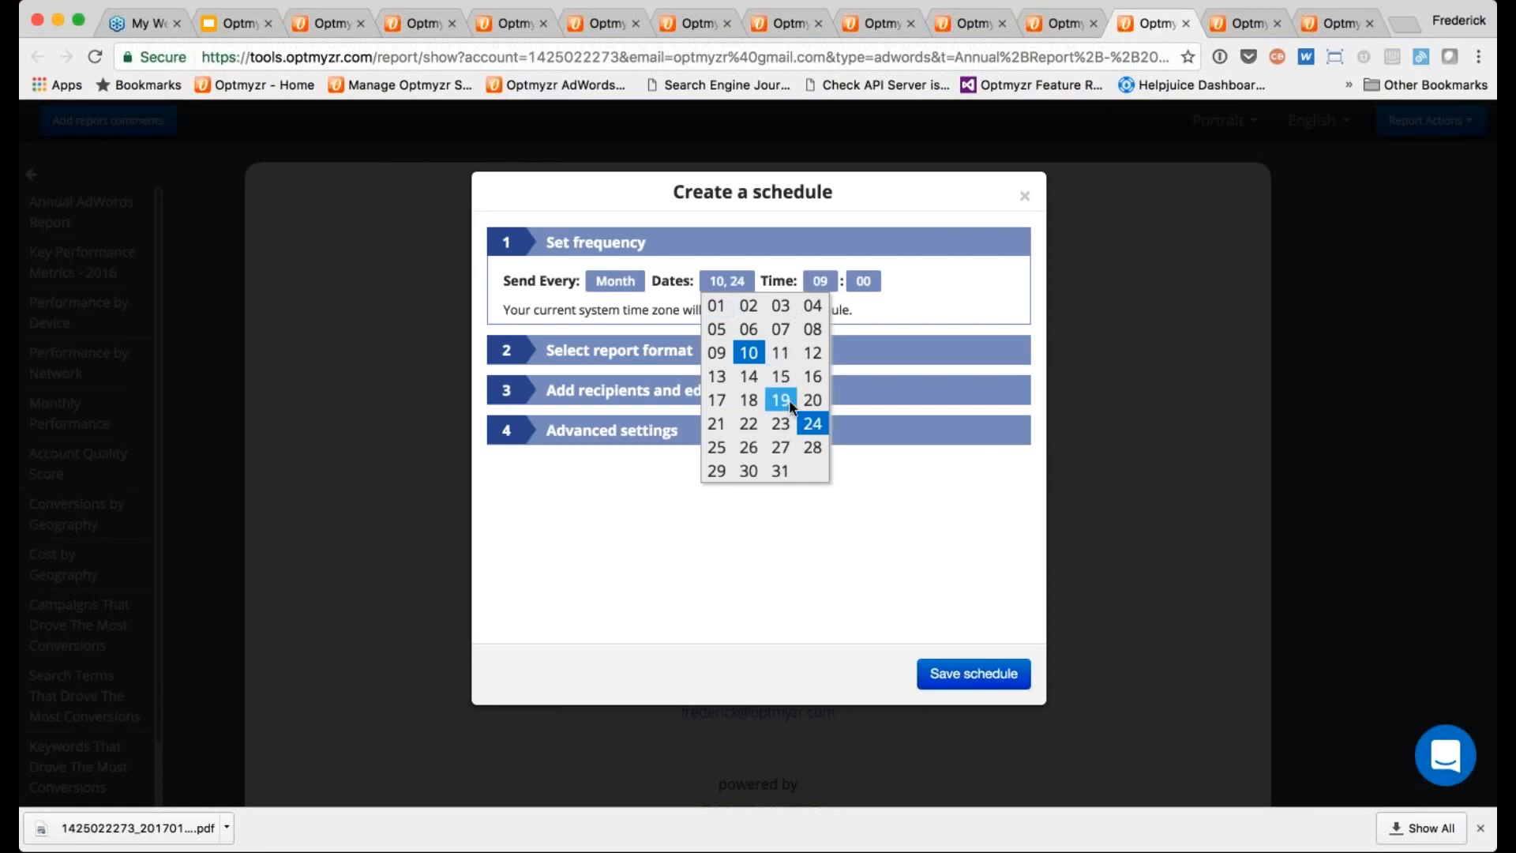
- Clear dates 10 and 24 from the monthly schedule and select date 01
click(757, 355)
click(813, 421)
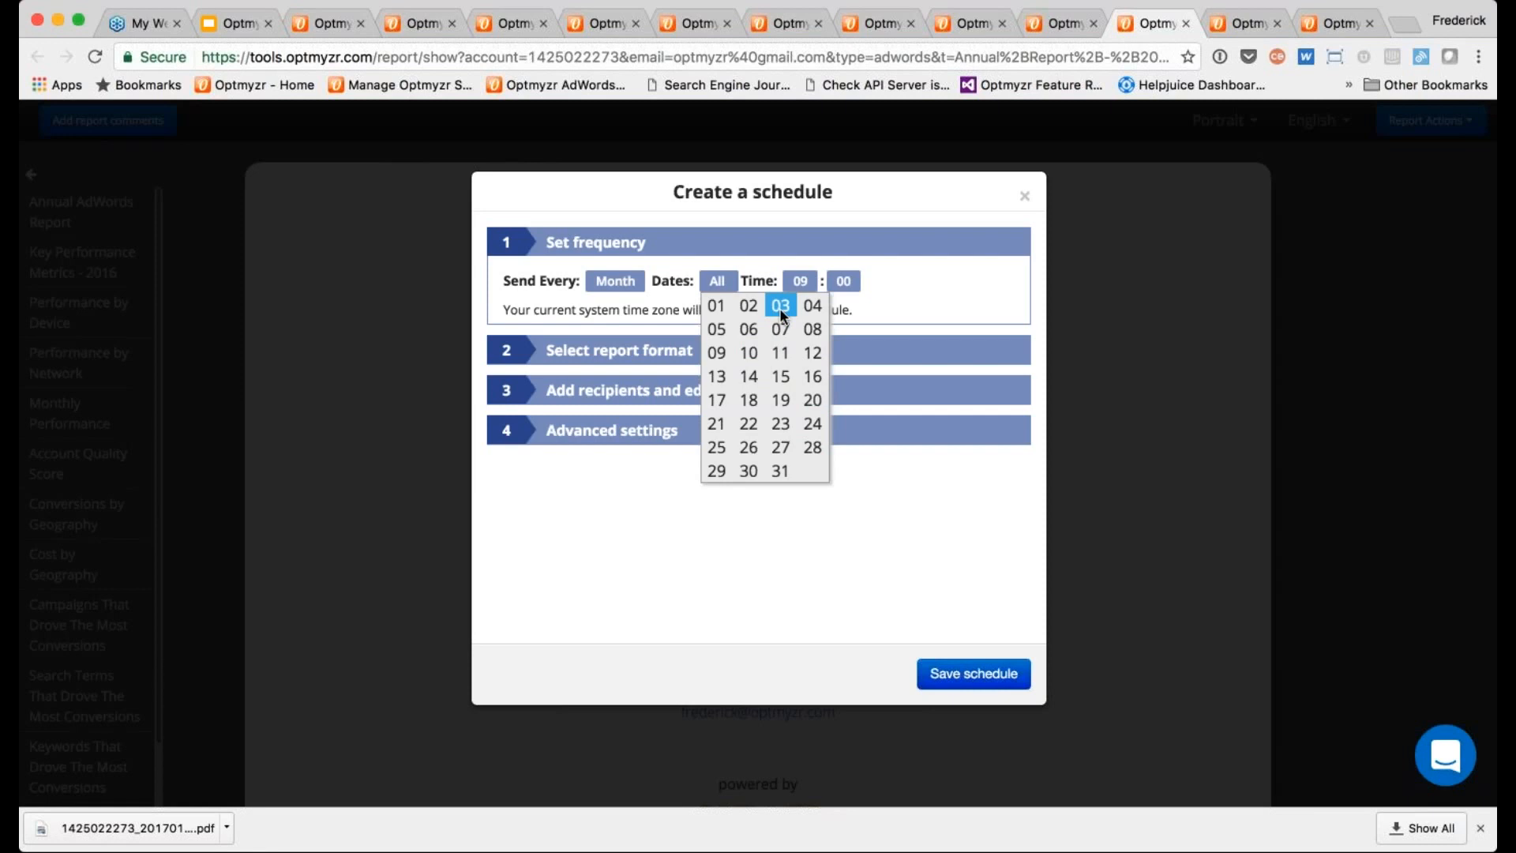
click(716, 307)
- In the schedule's report format, set the PDF attachment name to "agencyname-{accountid}_{date}"
click(647, 349)
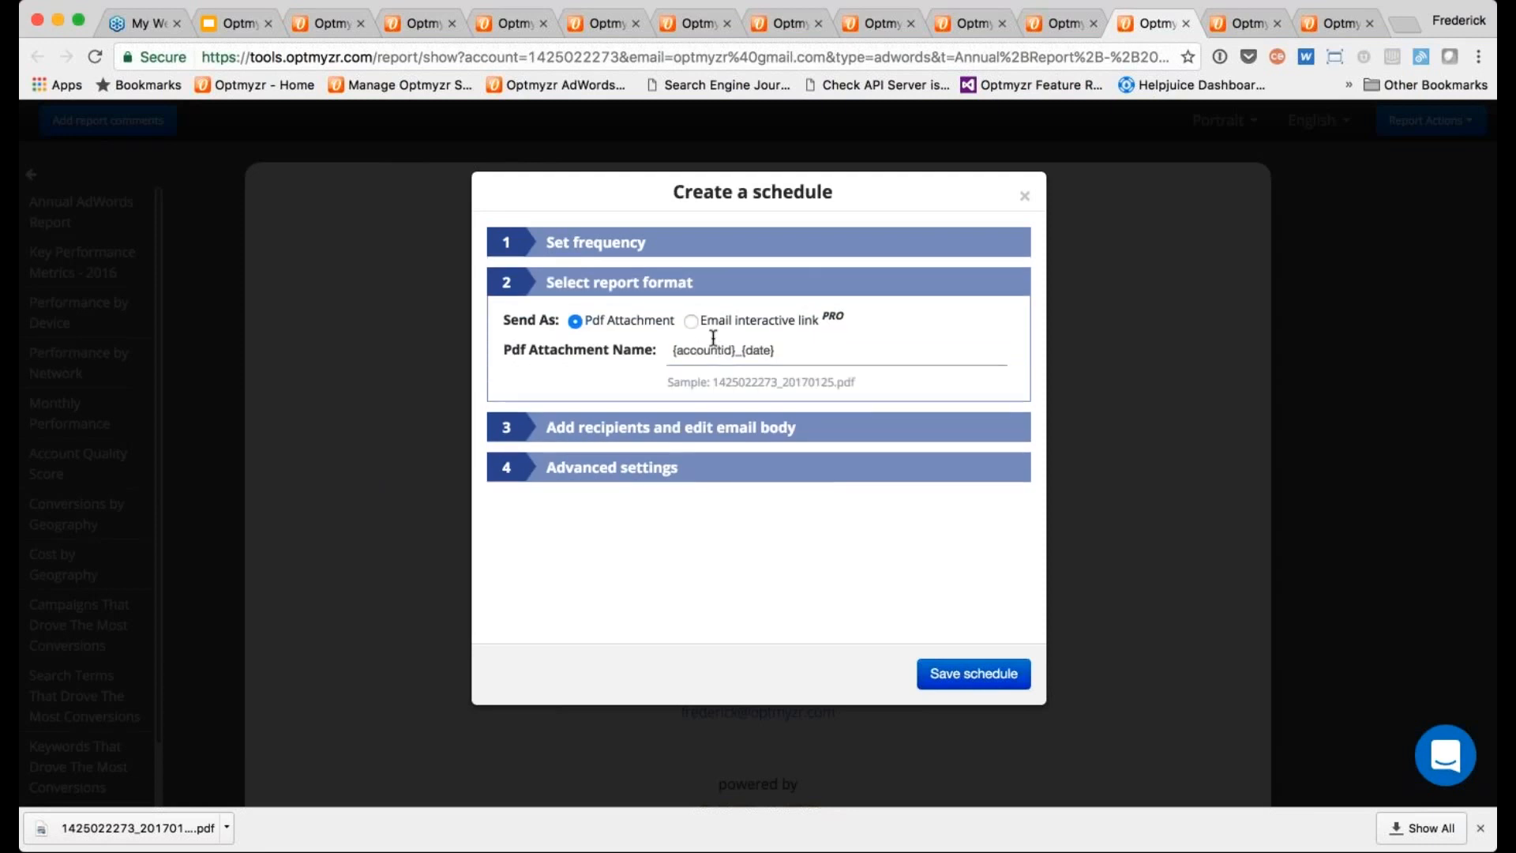
click(794, 354)
click(672, 349)
text(agency)
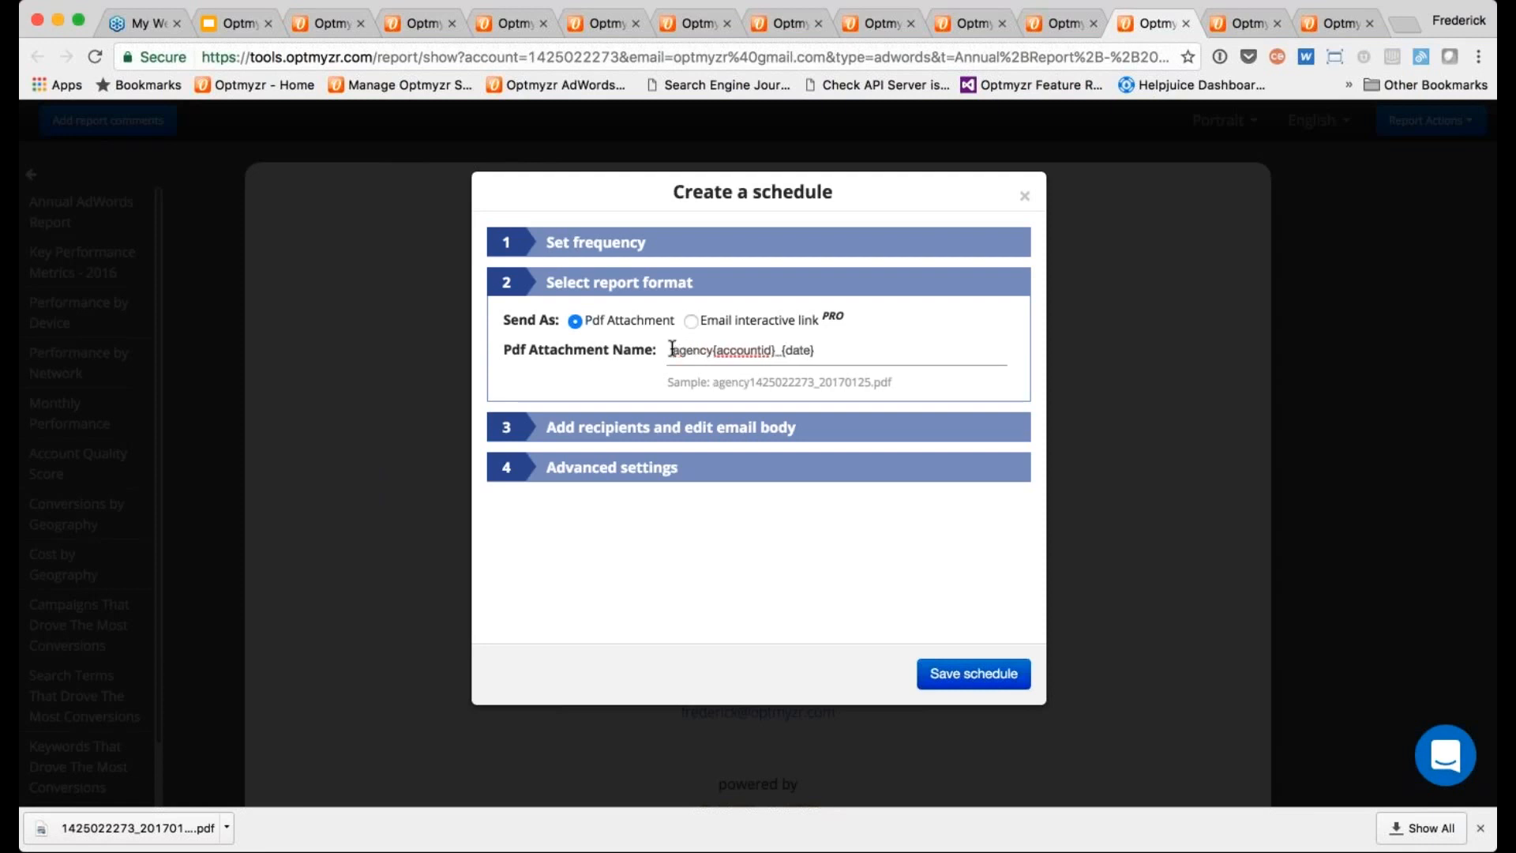
text(name-)
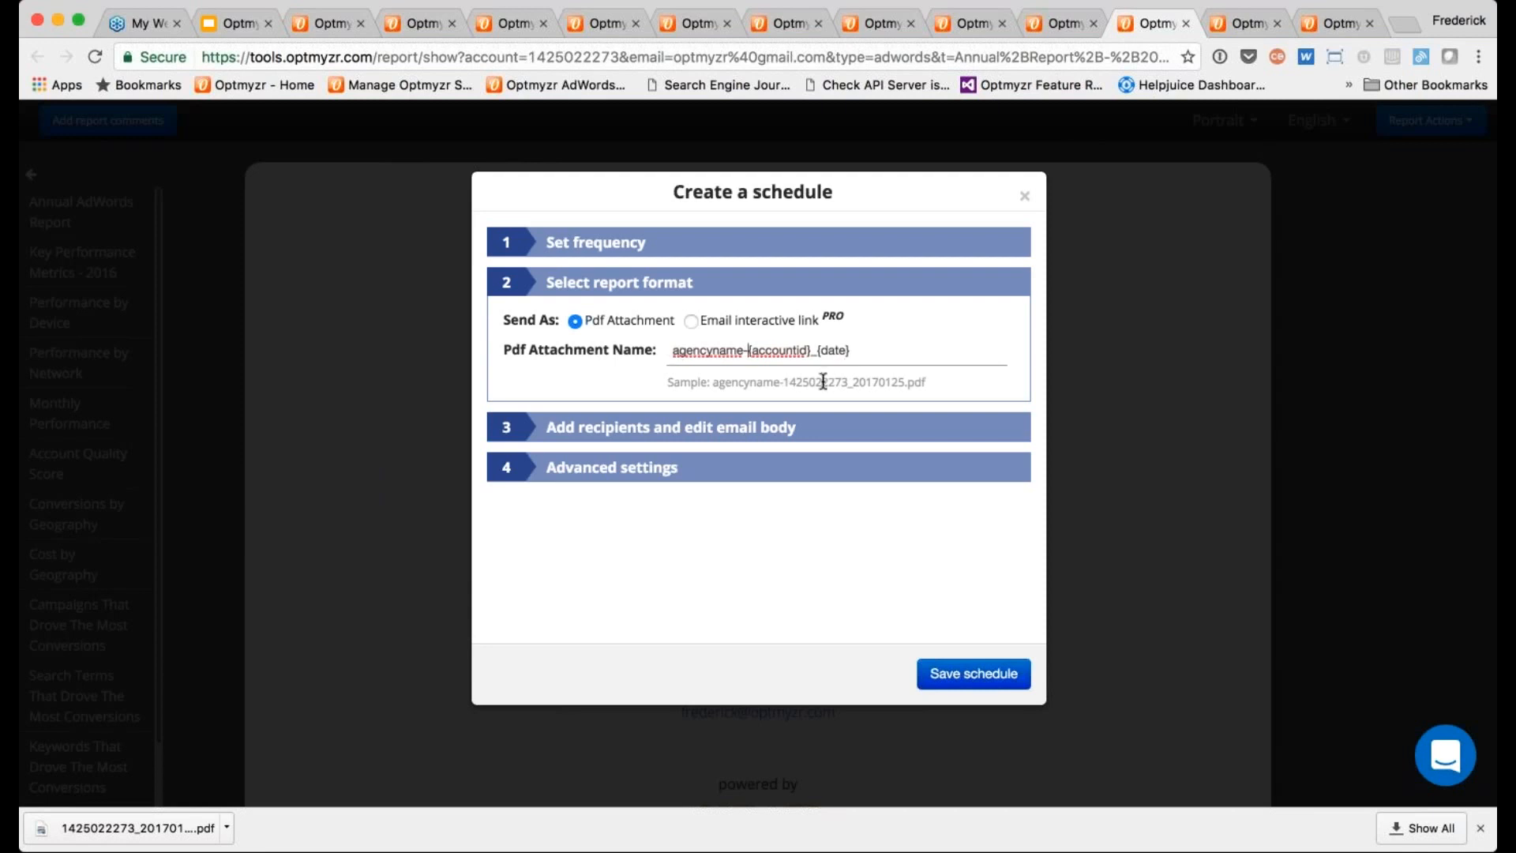
- Review the schedule's recipients and email body, as well as its advanced settings
click(670, 427)
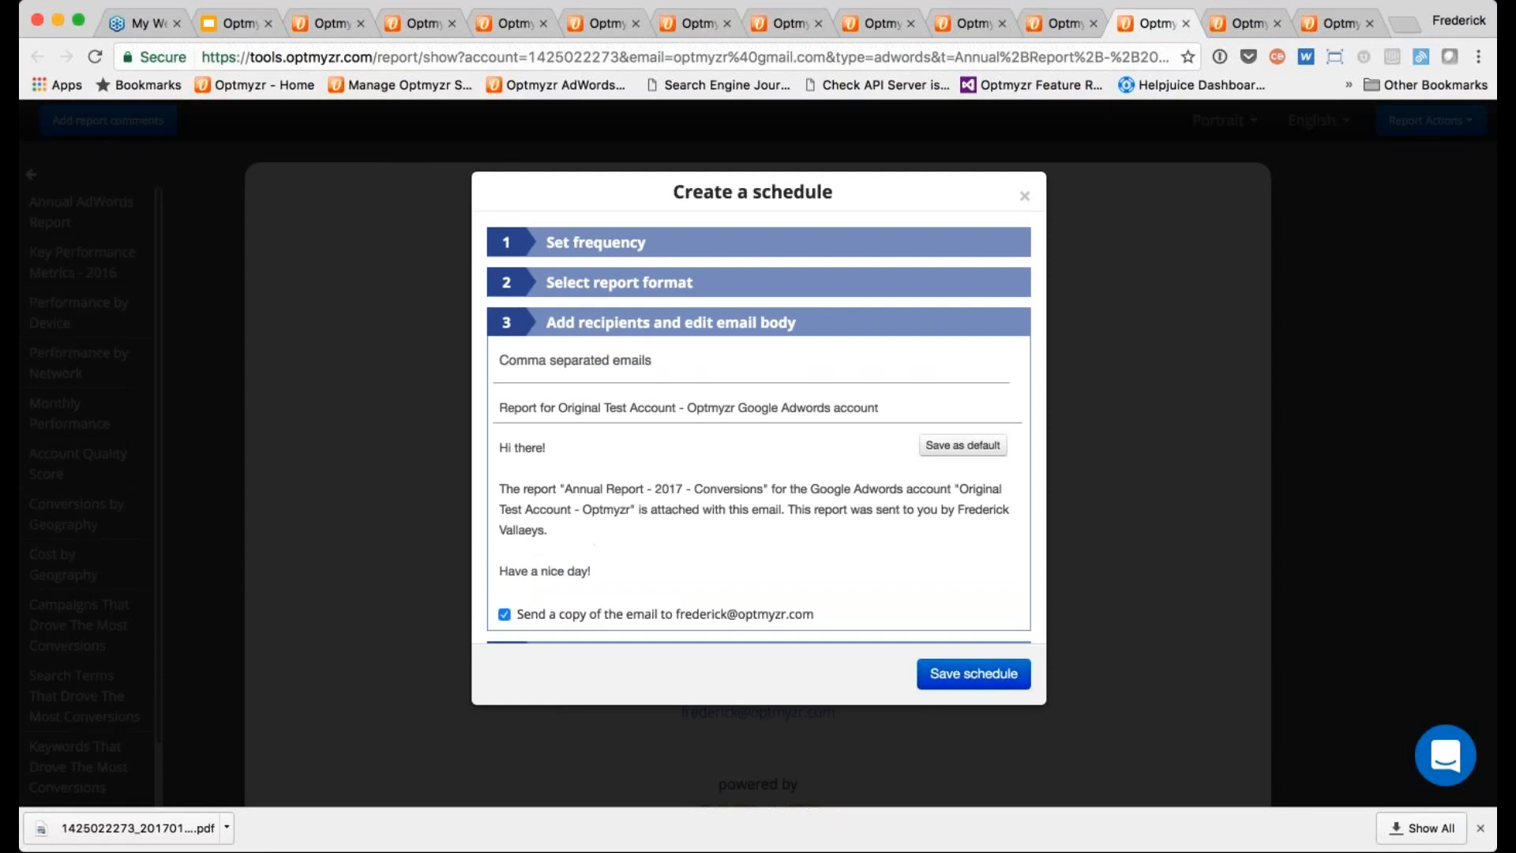
scroll(643, 514, down, 2)
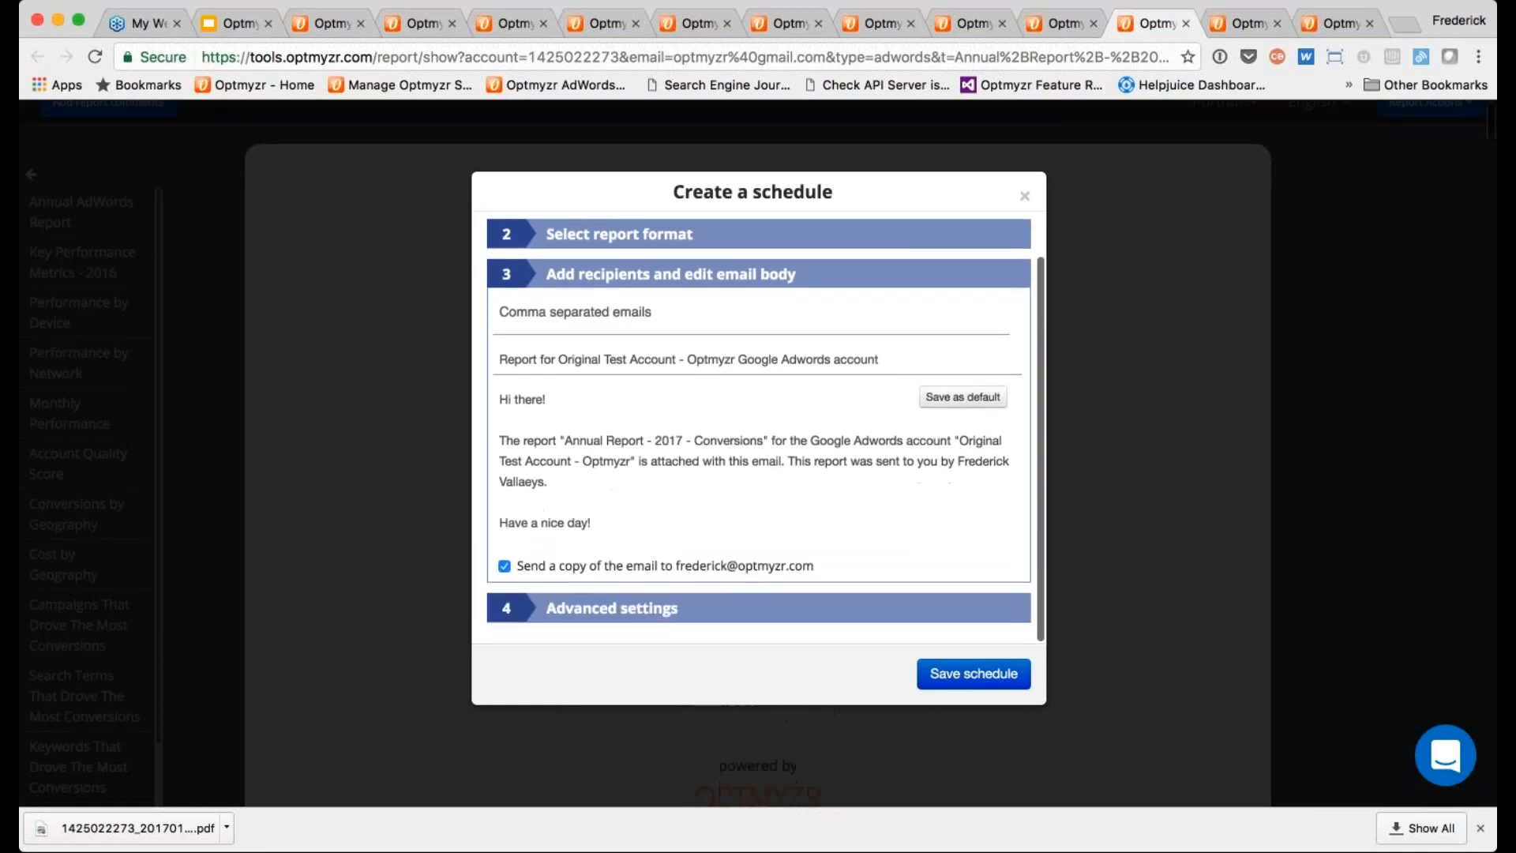
click(614, 609)
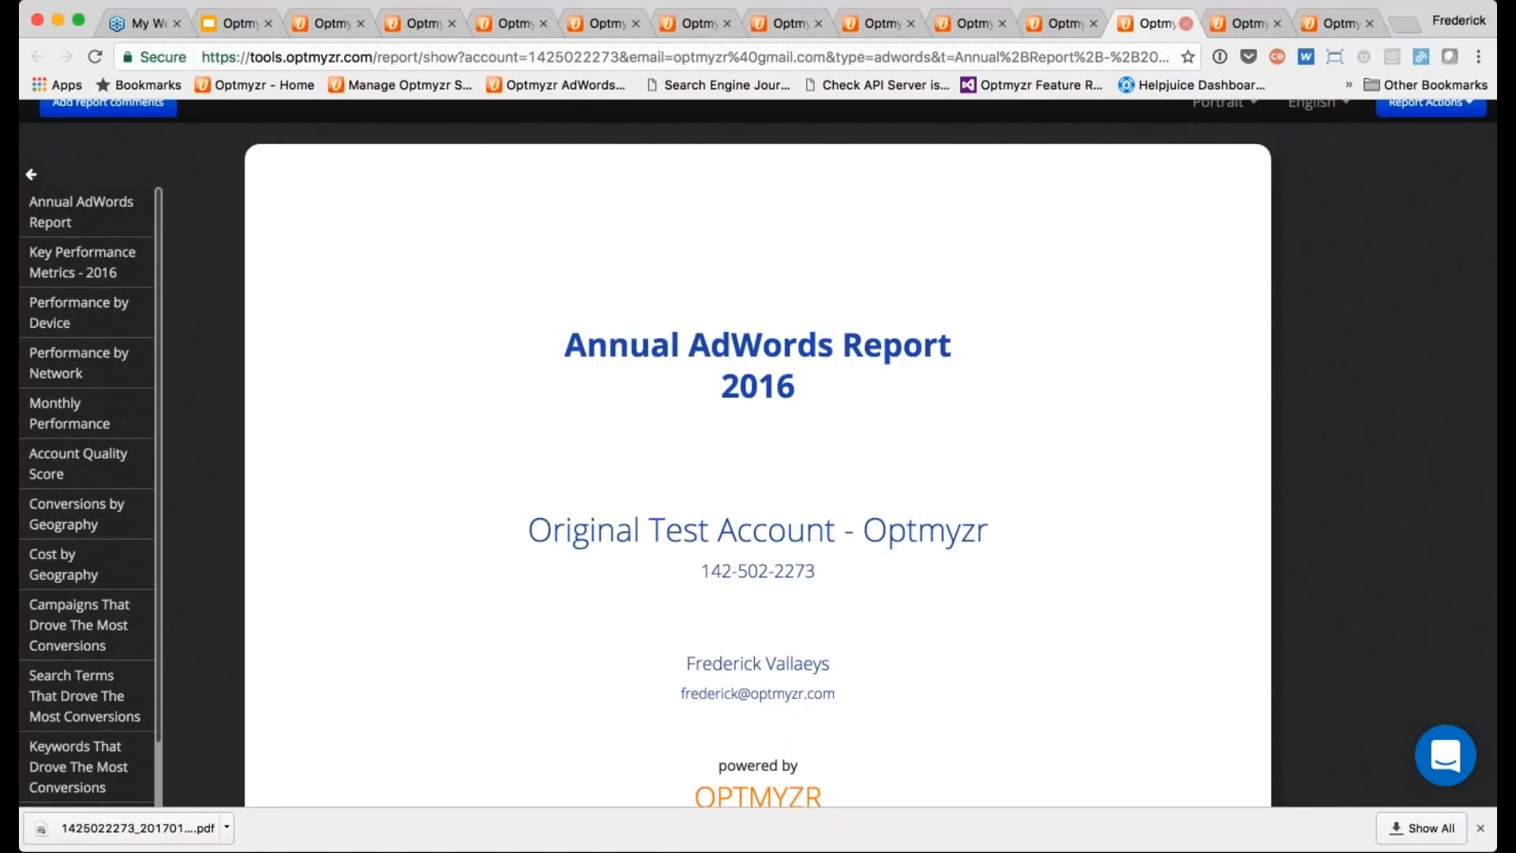
- Return to the account's report templates page and view the available Reporting options
click(1225, 22)
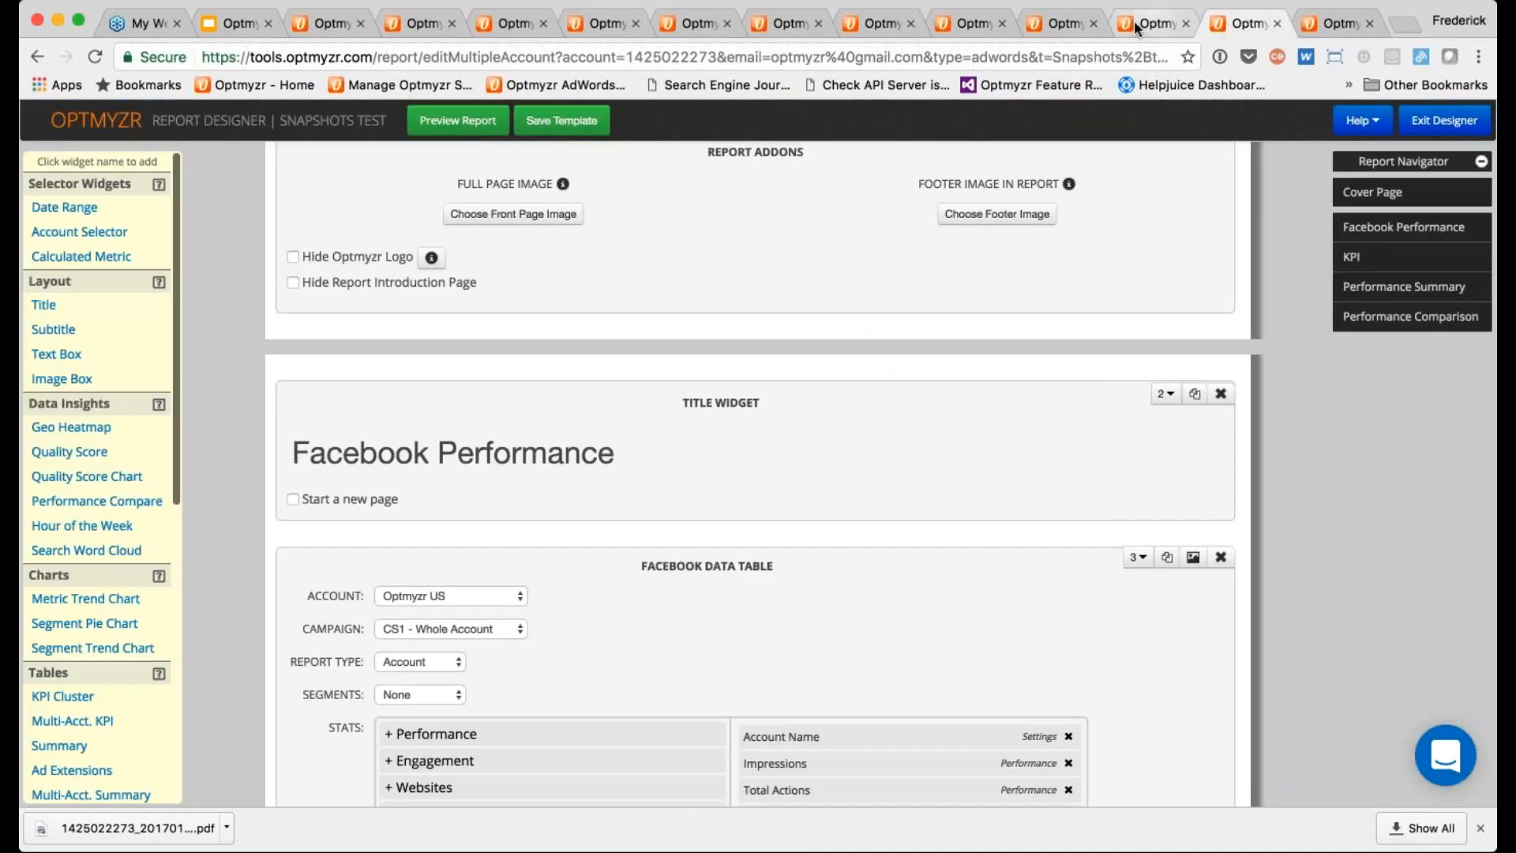
click(1046, 25)
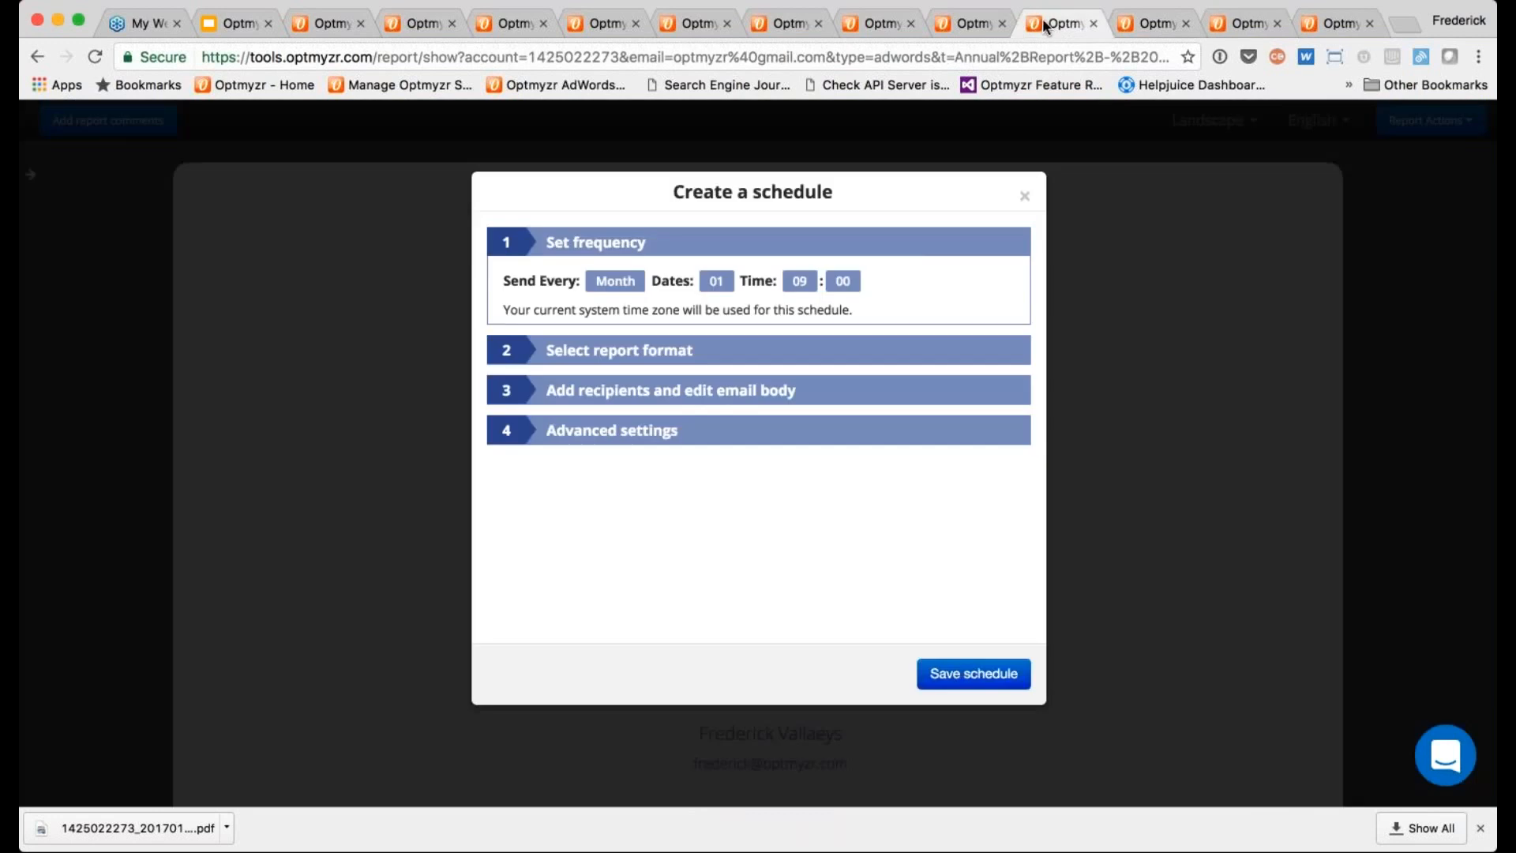
click(975, 23)
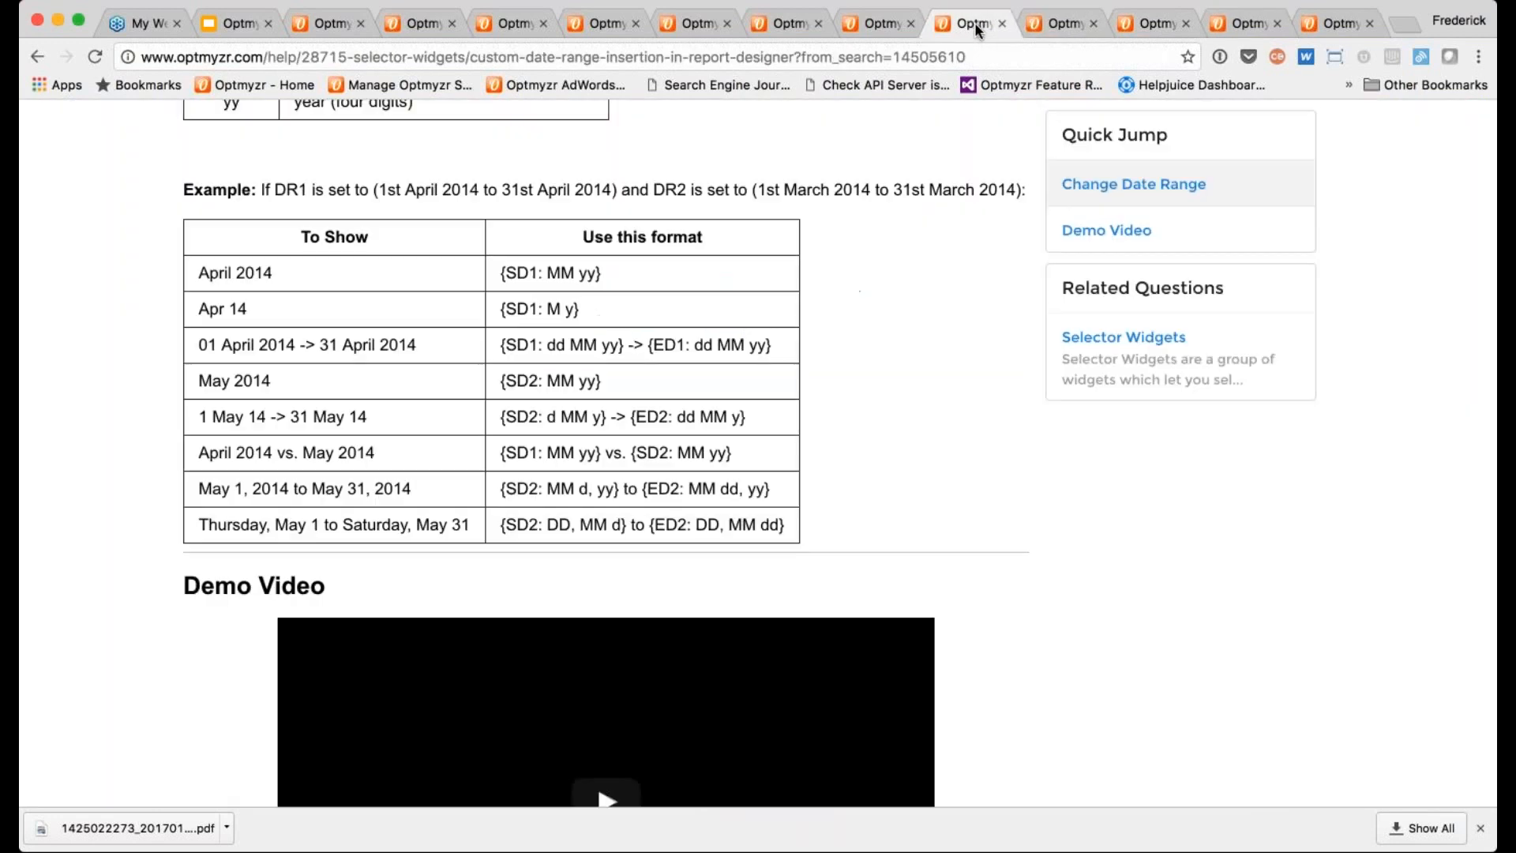
click(782, 27)
click(700, 23)
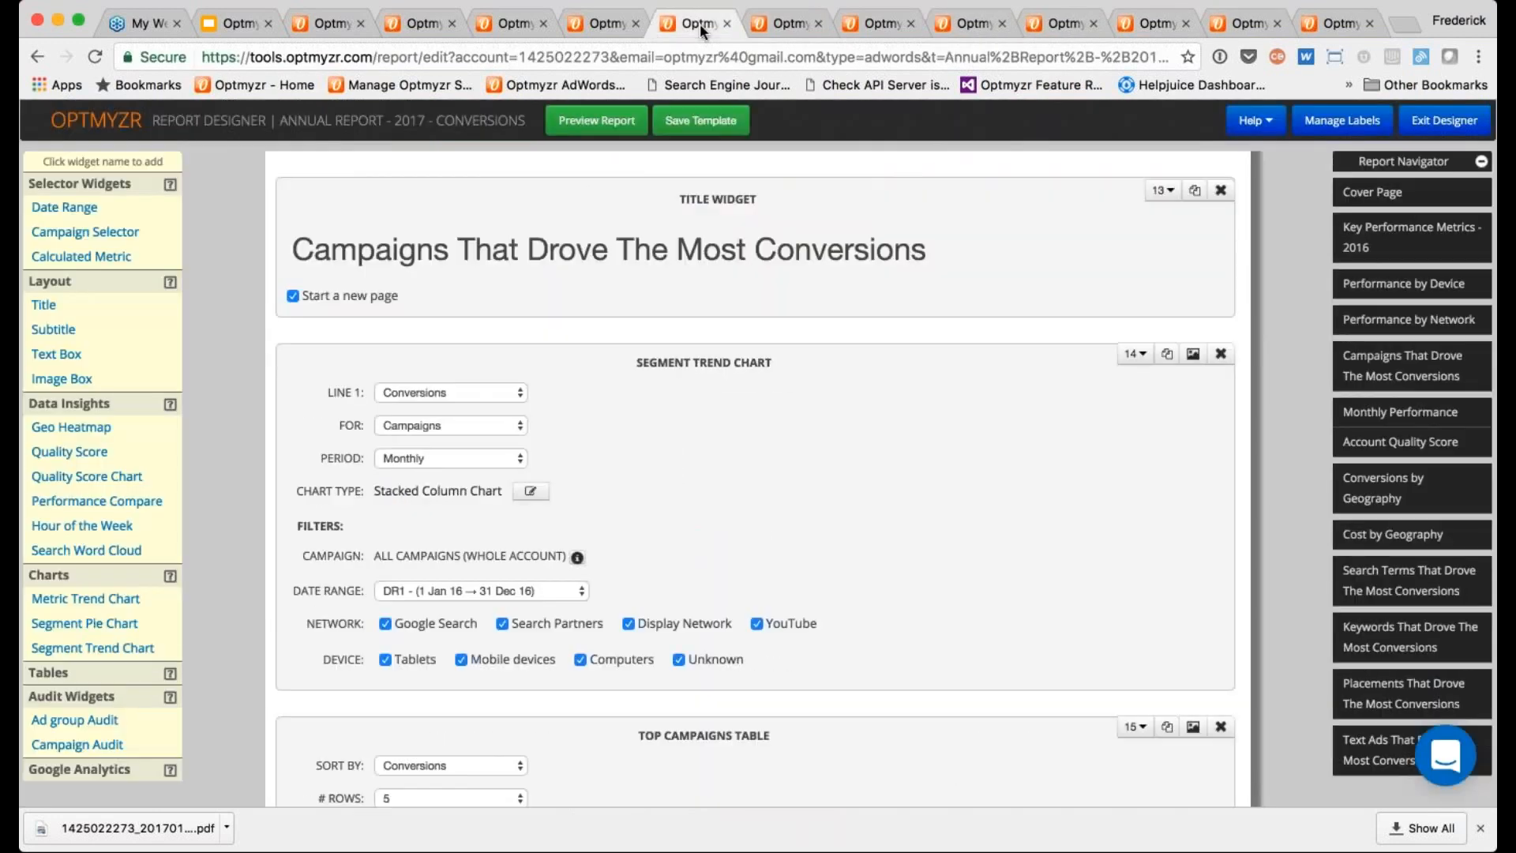
click(603, 25)
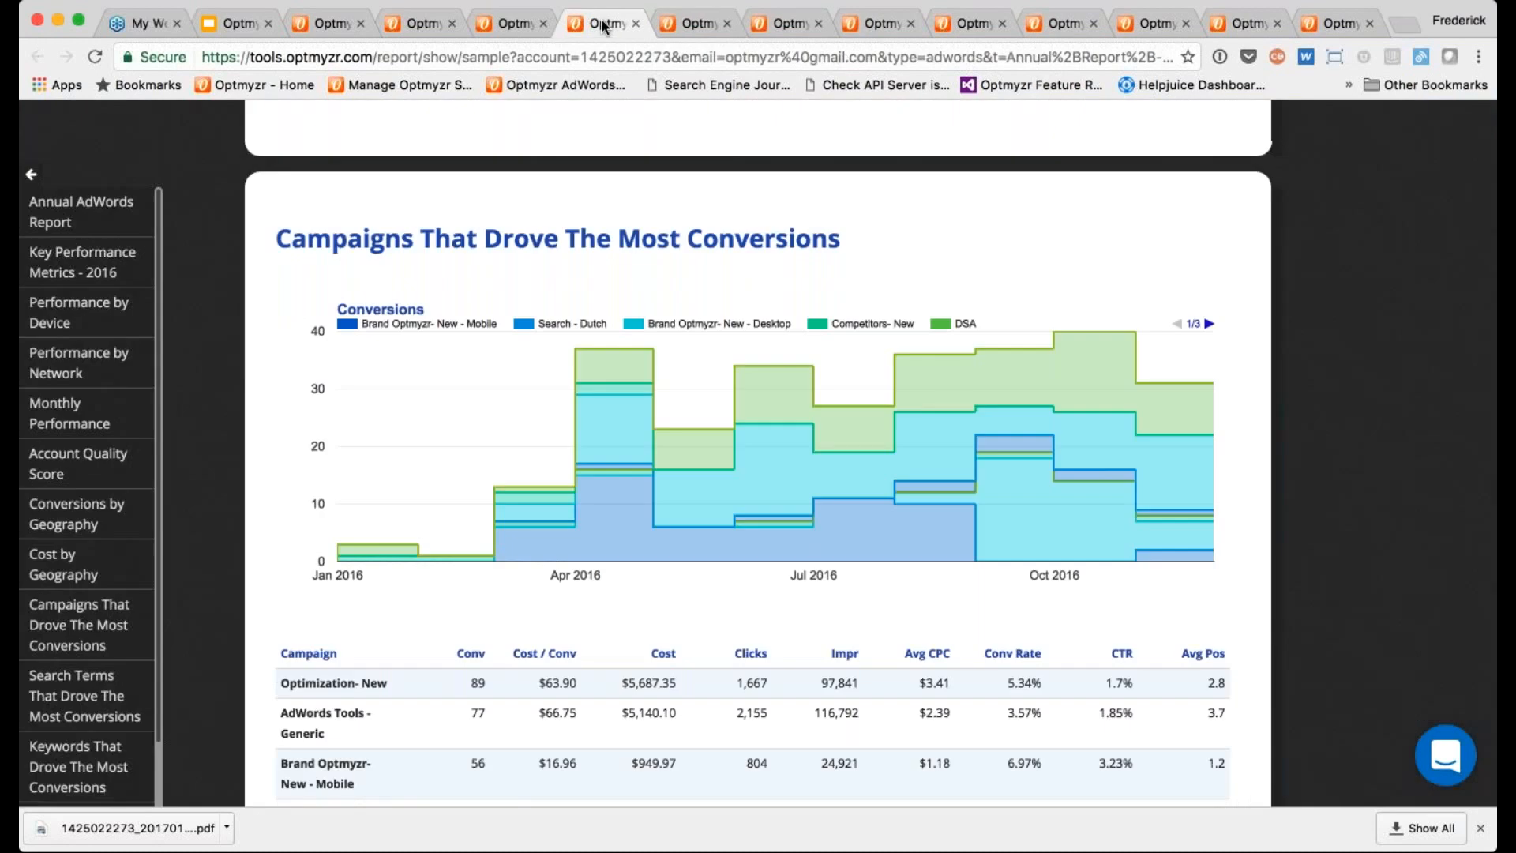
click(513, 24)
click(423, 24)
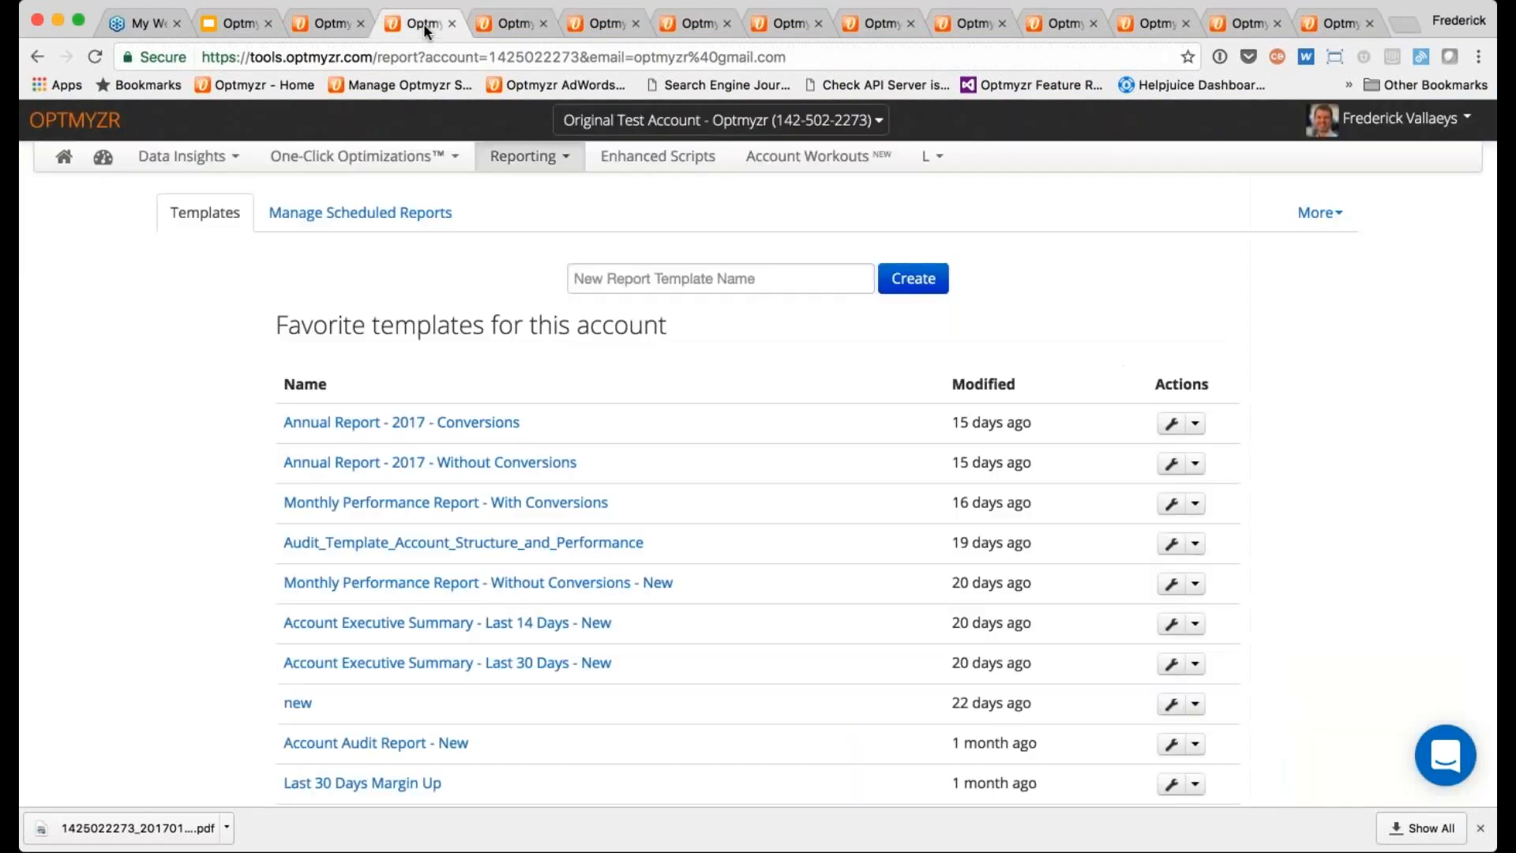
click(527, 158)
mouse_move(553, 192)
- Examine the account choices of selectors CS1 and CS2 in the Snapshots Test multi-account report template
click(1244, 24)
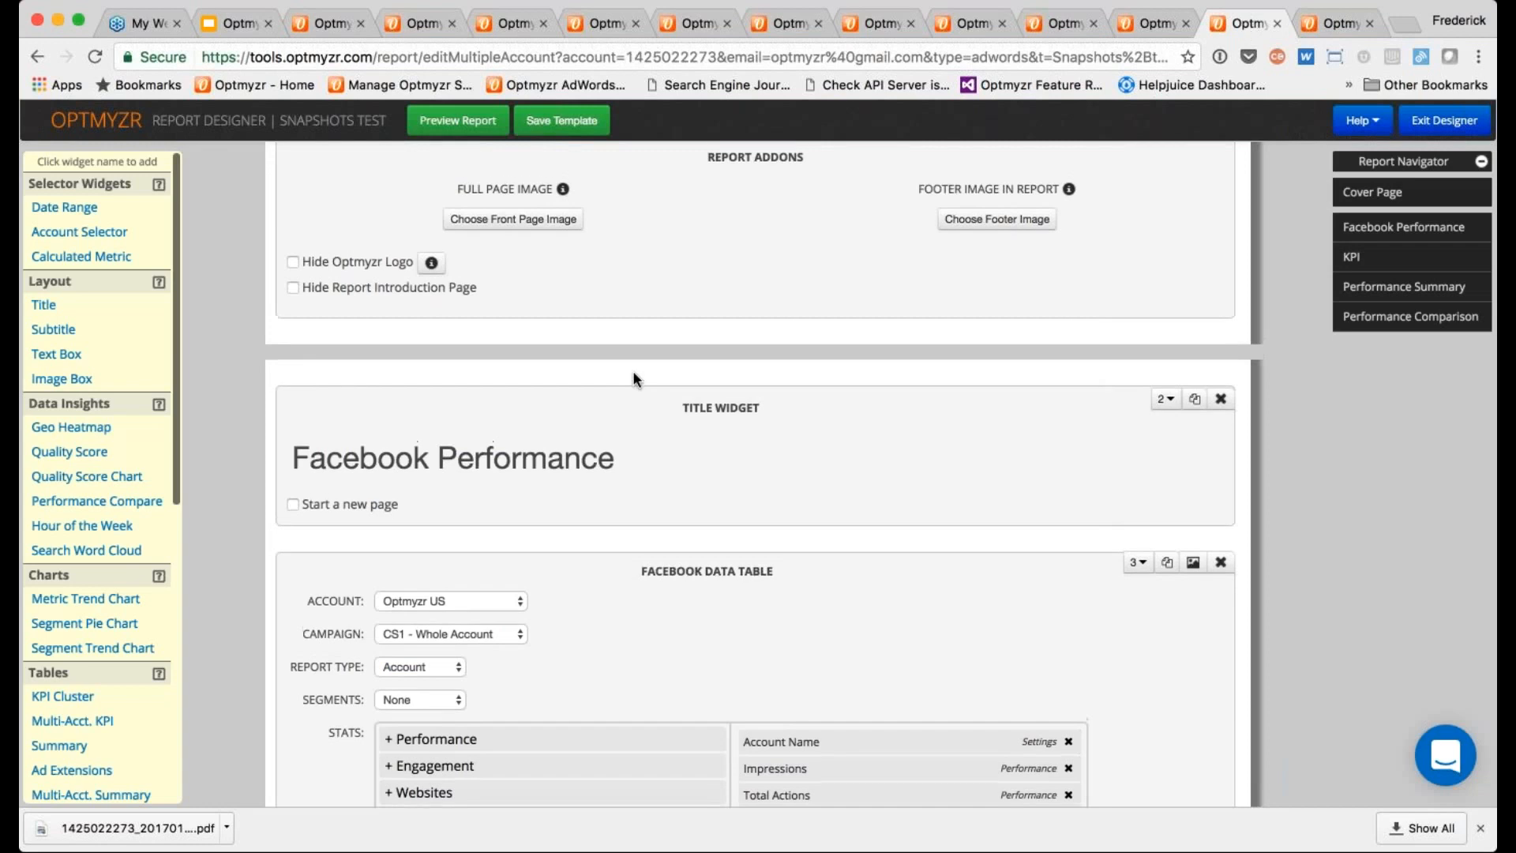
scroll(632, 378, up, 8)
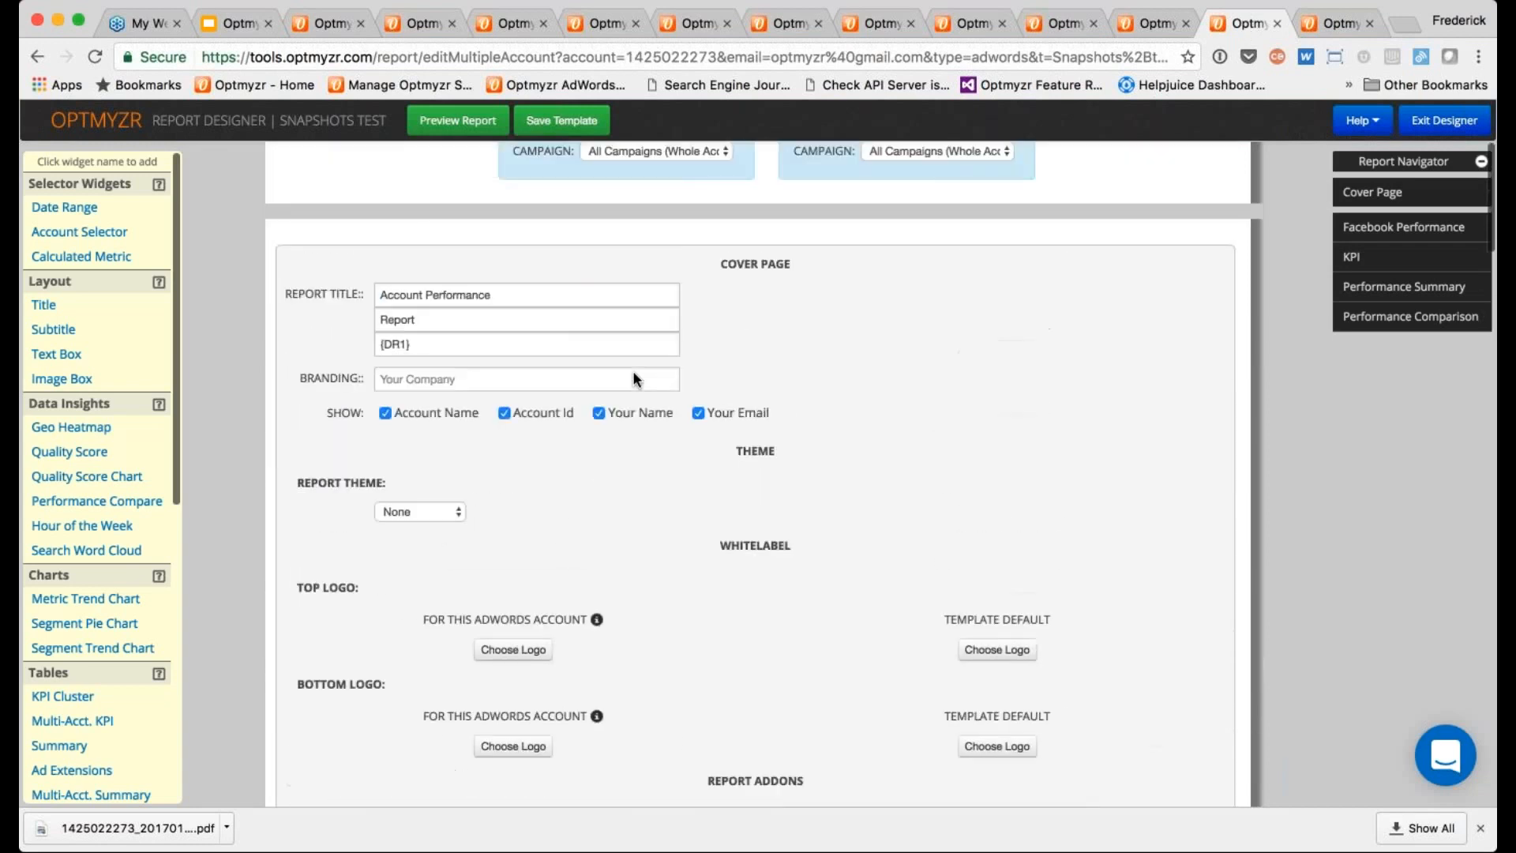
scroll(632, 371, up, 3)
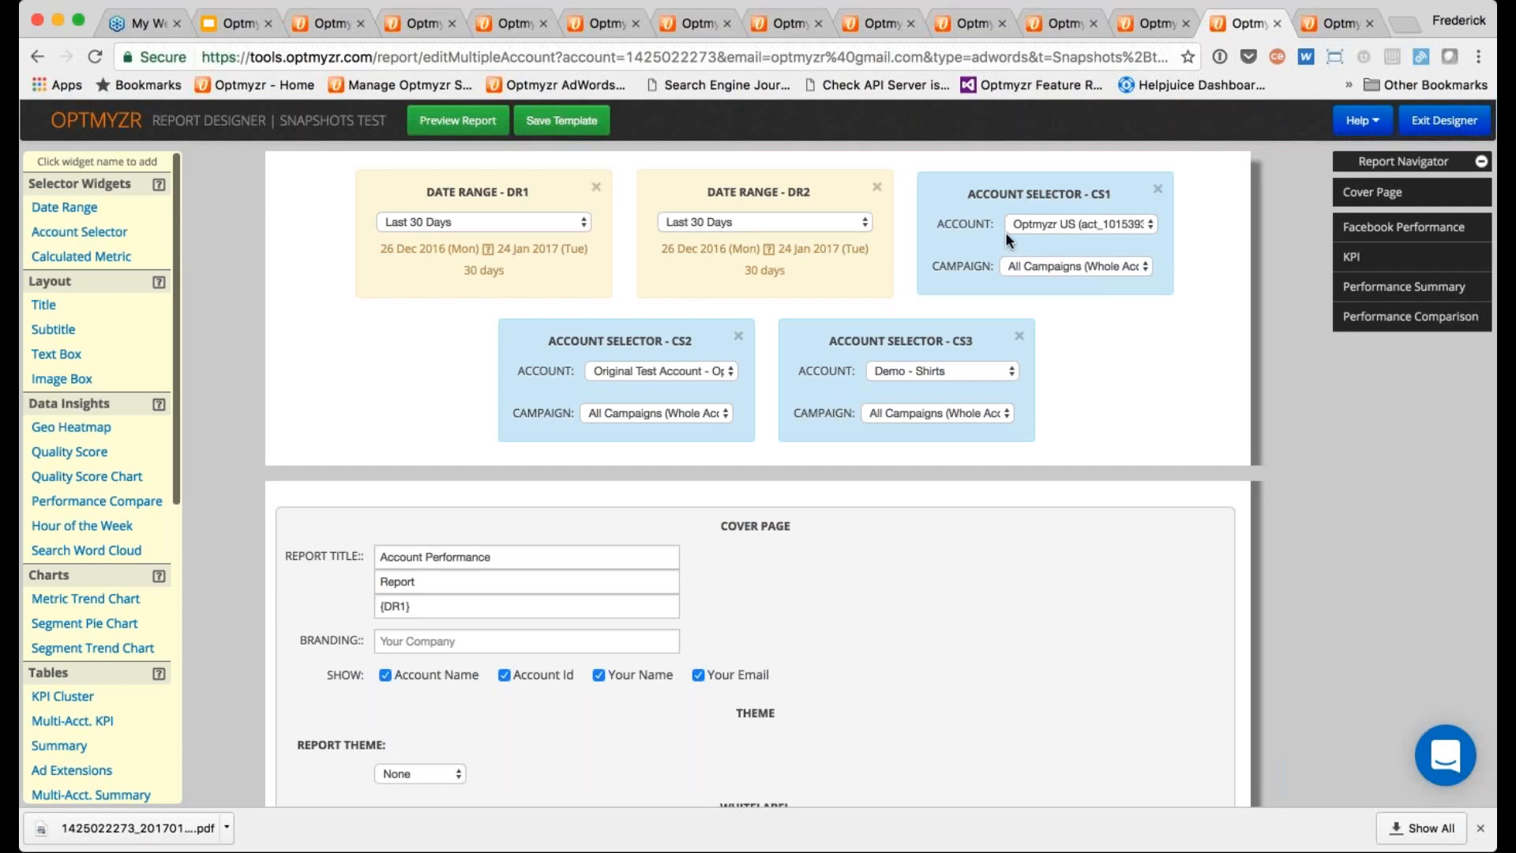
click(1037, 229)
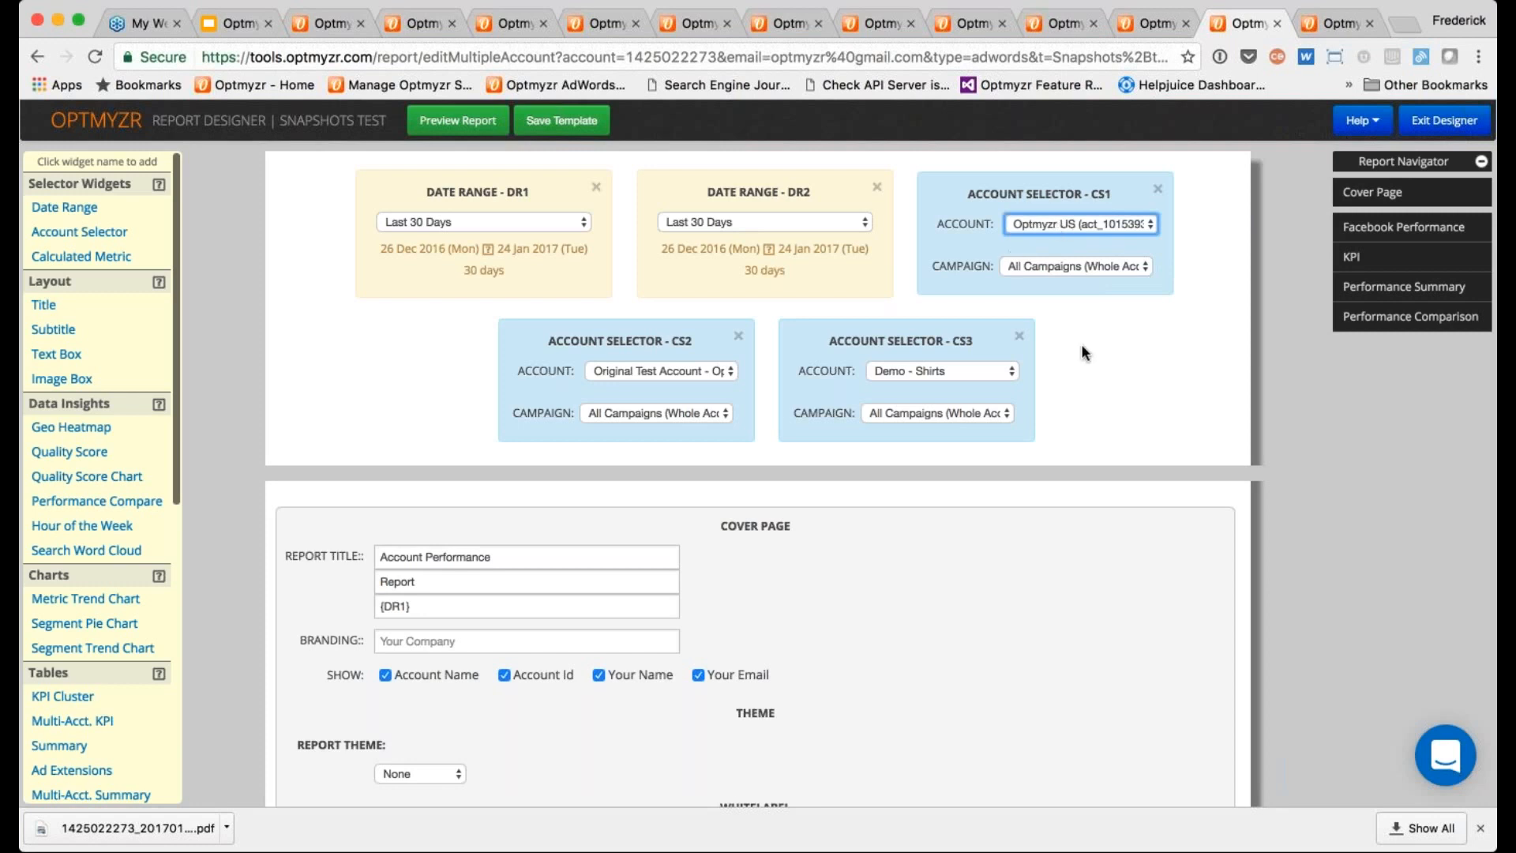
click(728, 371)
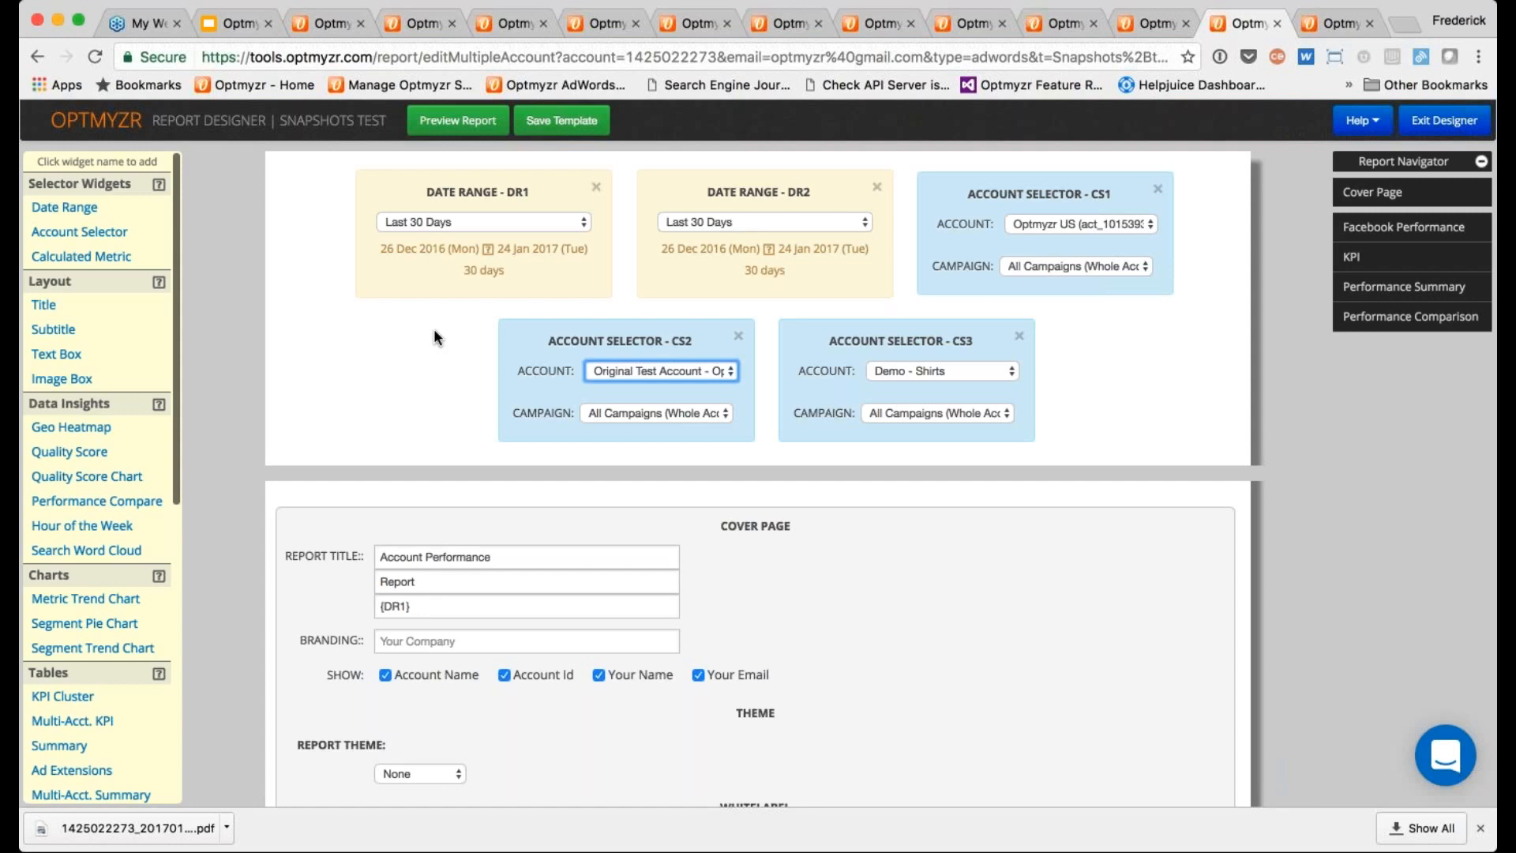
- Set both date ranges, DR1 and DR2, to Last Month in the Snapshots Test template
scroll(433, 329, down, 1)
scroll(765, 473, down, 3)
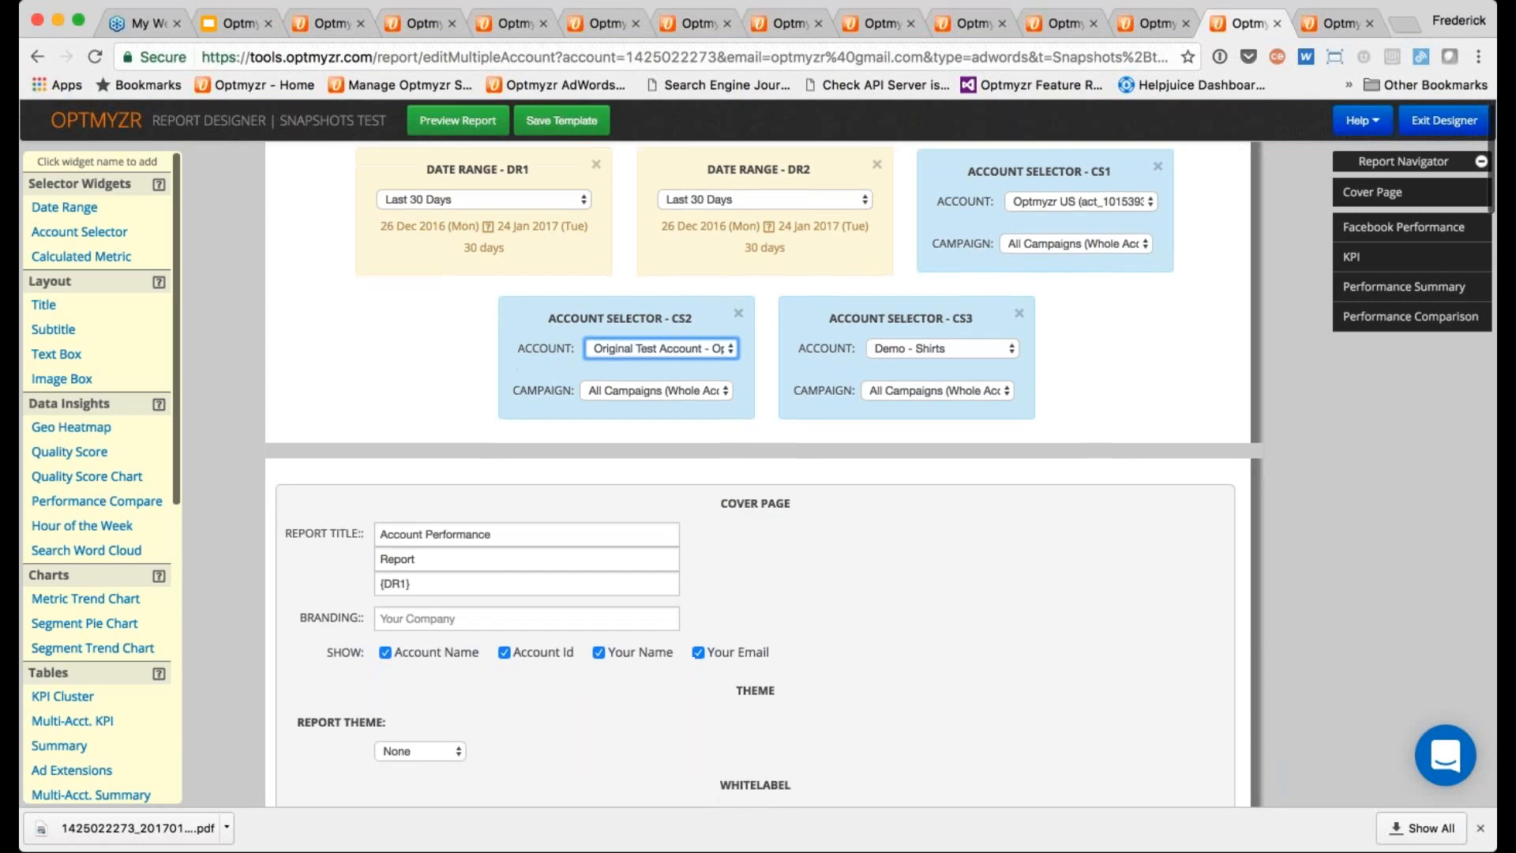
click(483, 199)
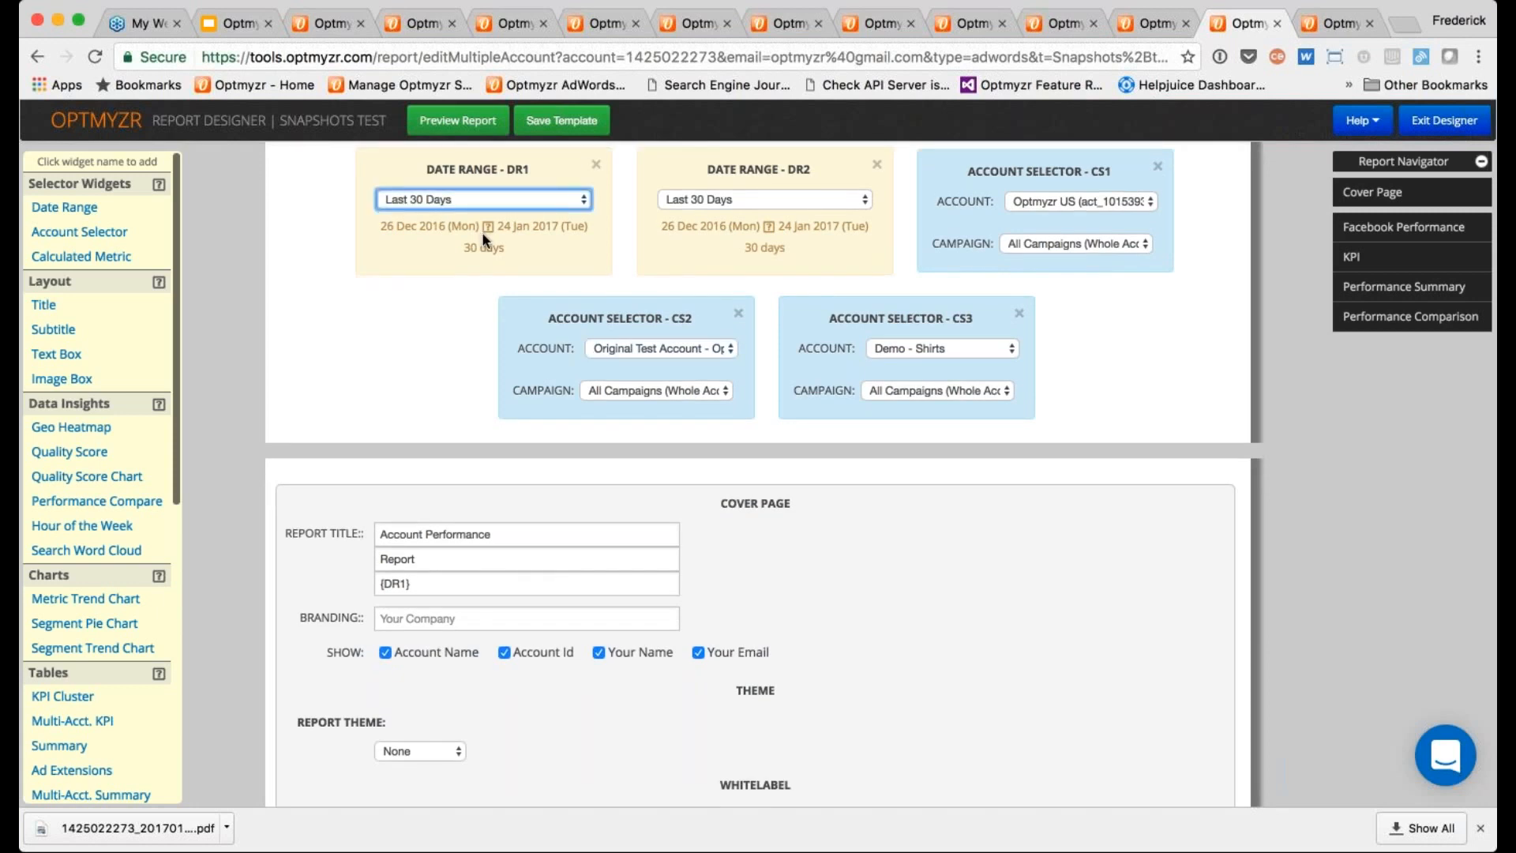
click(583, 203)
click(705, 207)
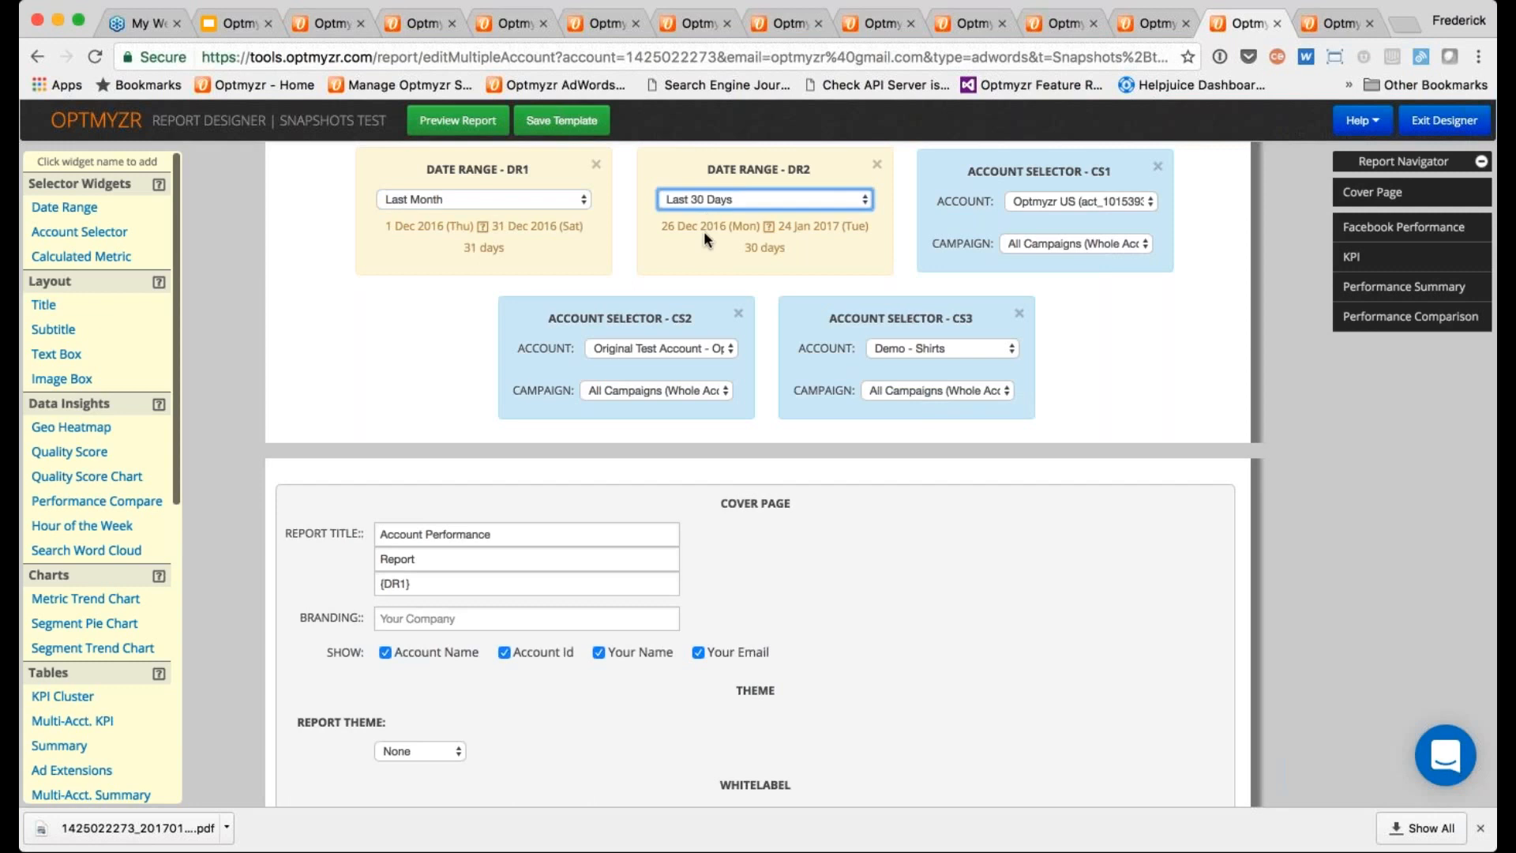
click(701, 244)
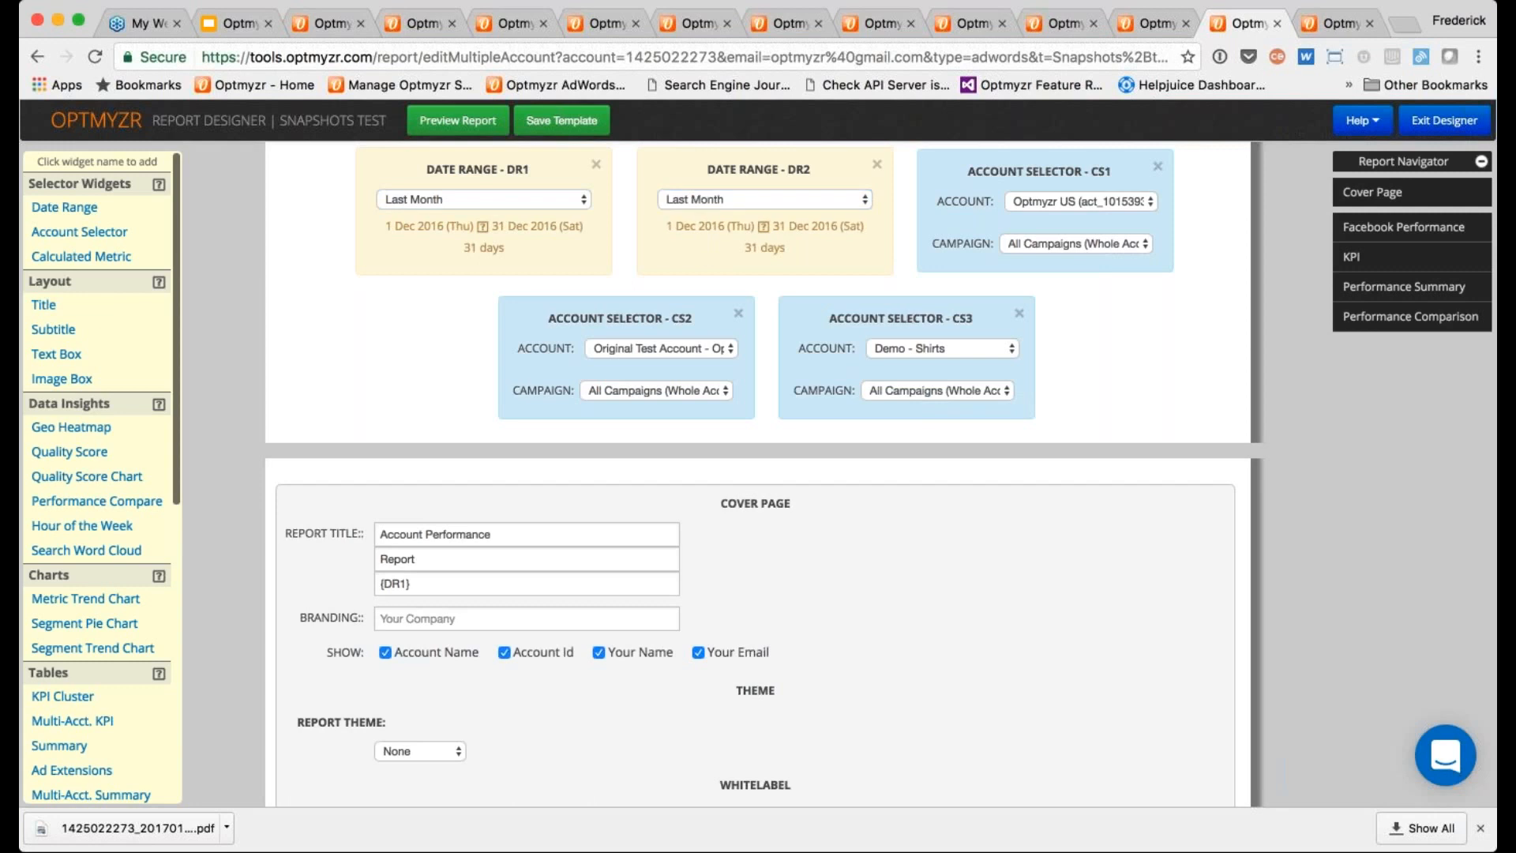
- Add a fourth account selector for the Original Test Account and set its campaign to Dashboard
click(100, 236)
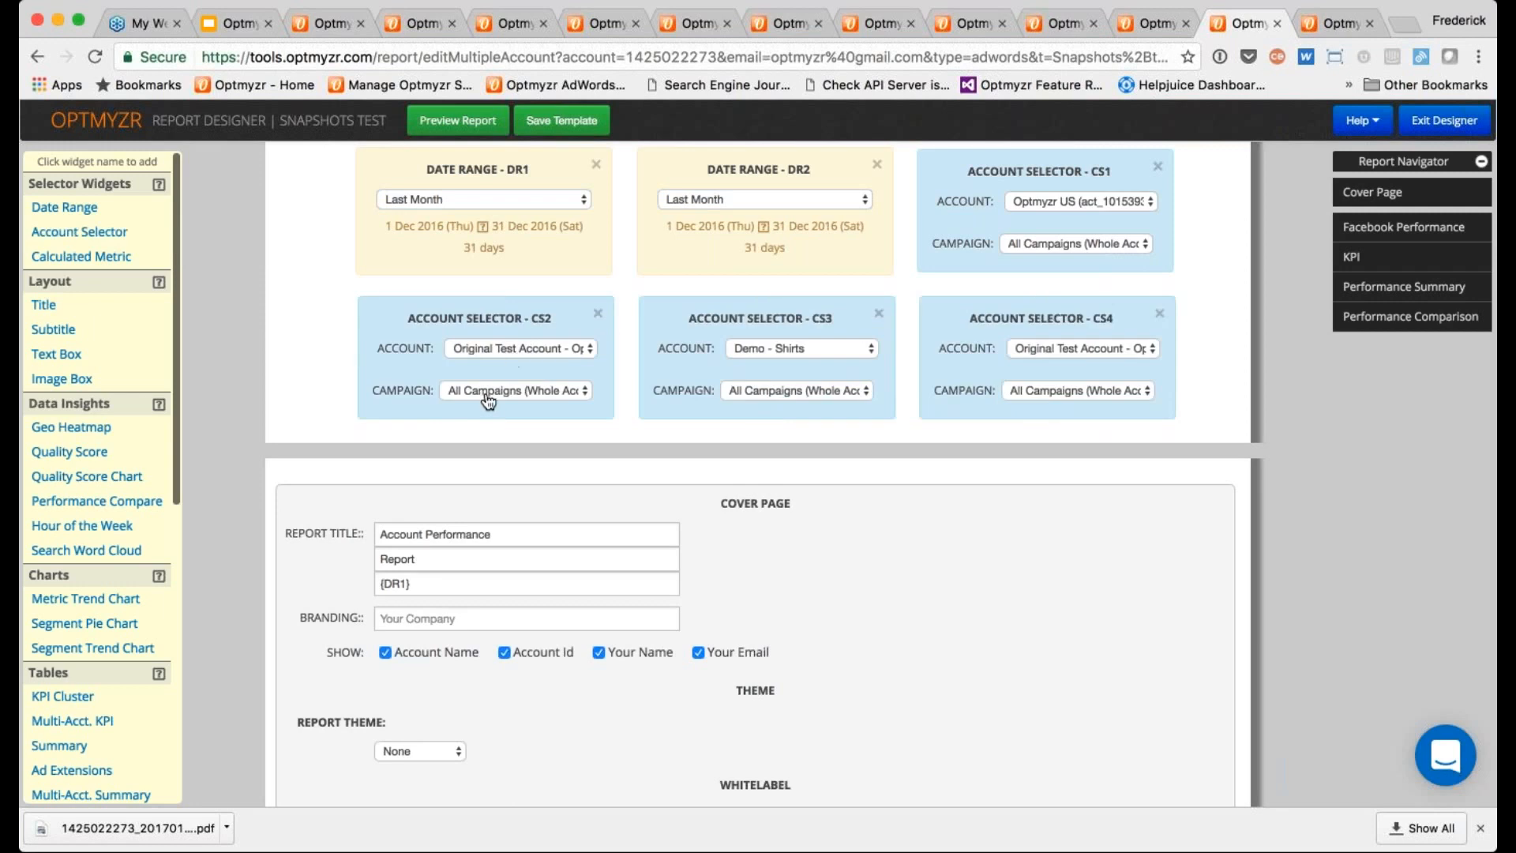
click(1108, 354)
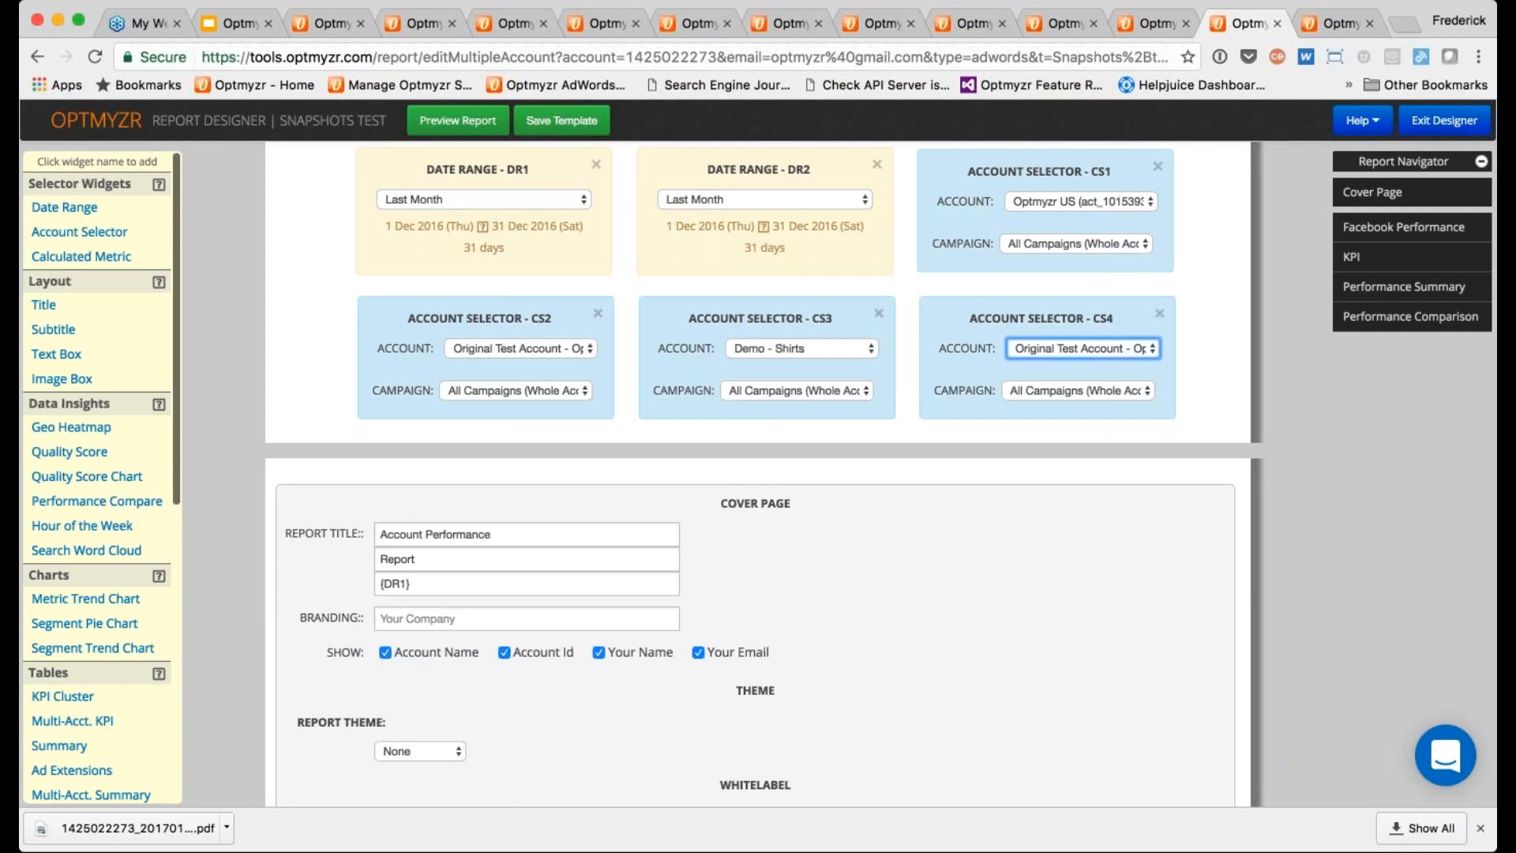
key(Tab)
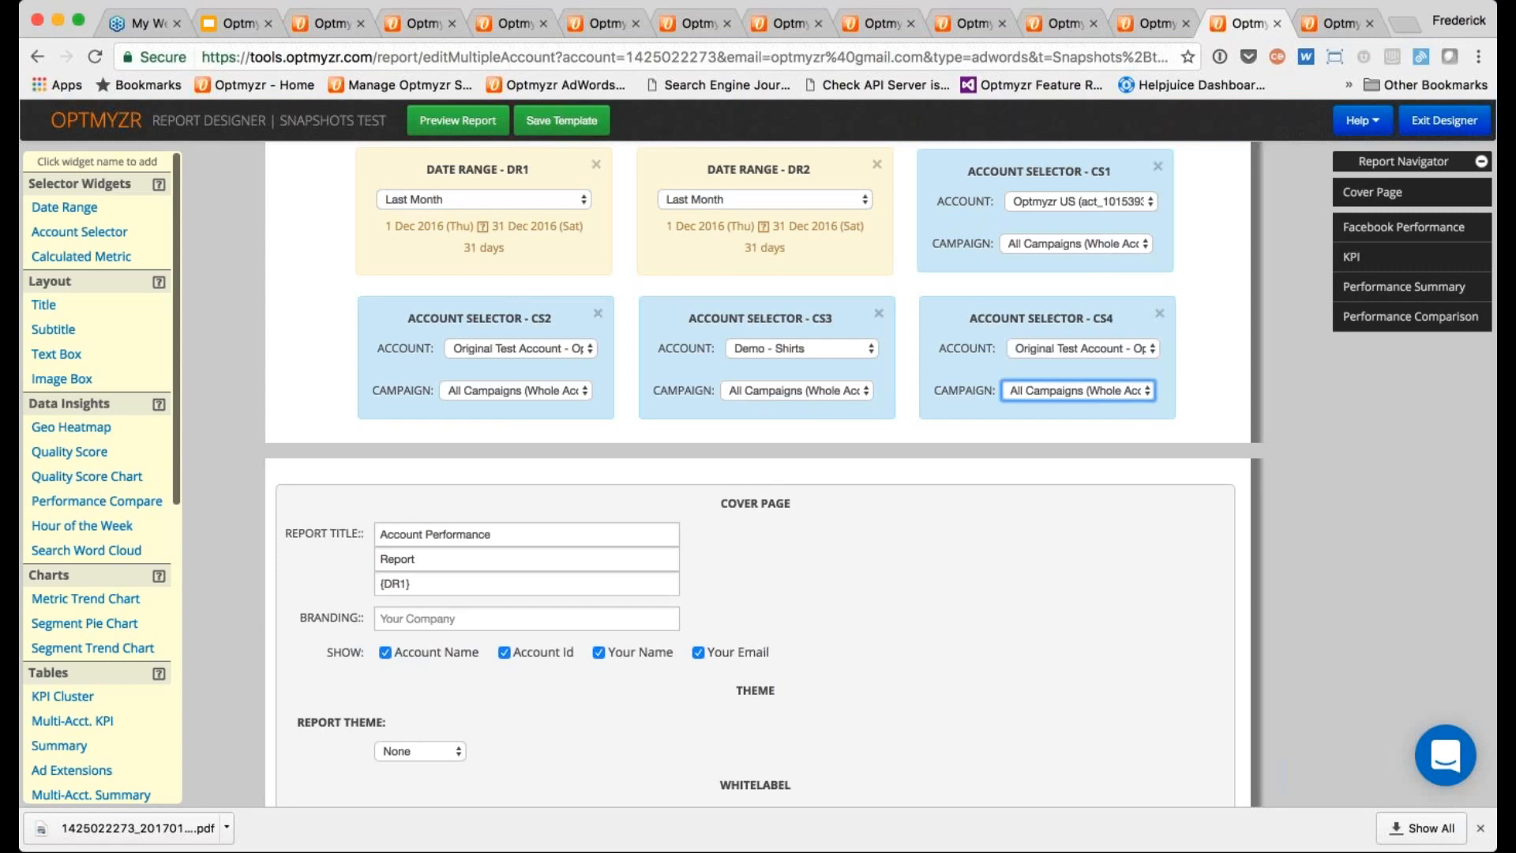
click(1067, 531)
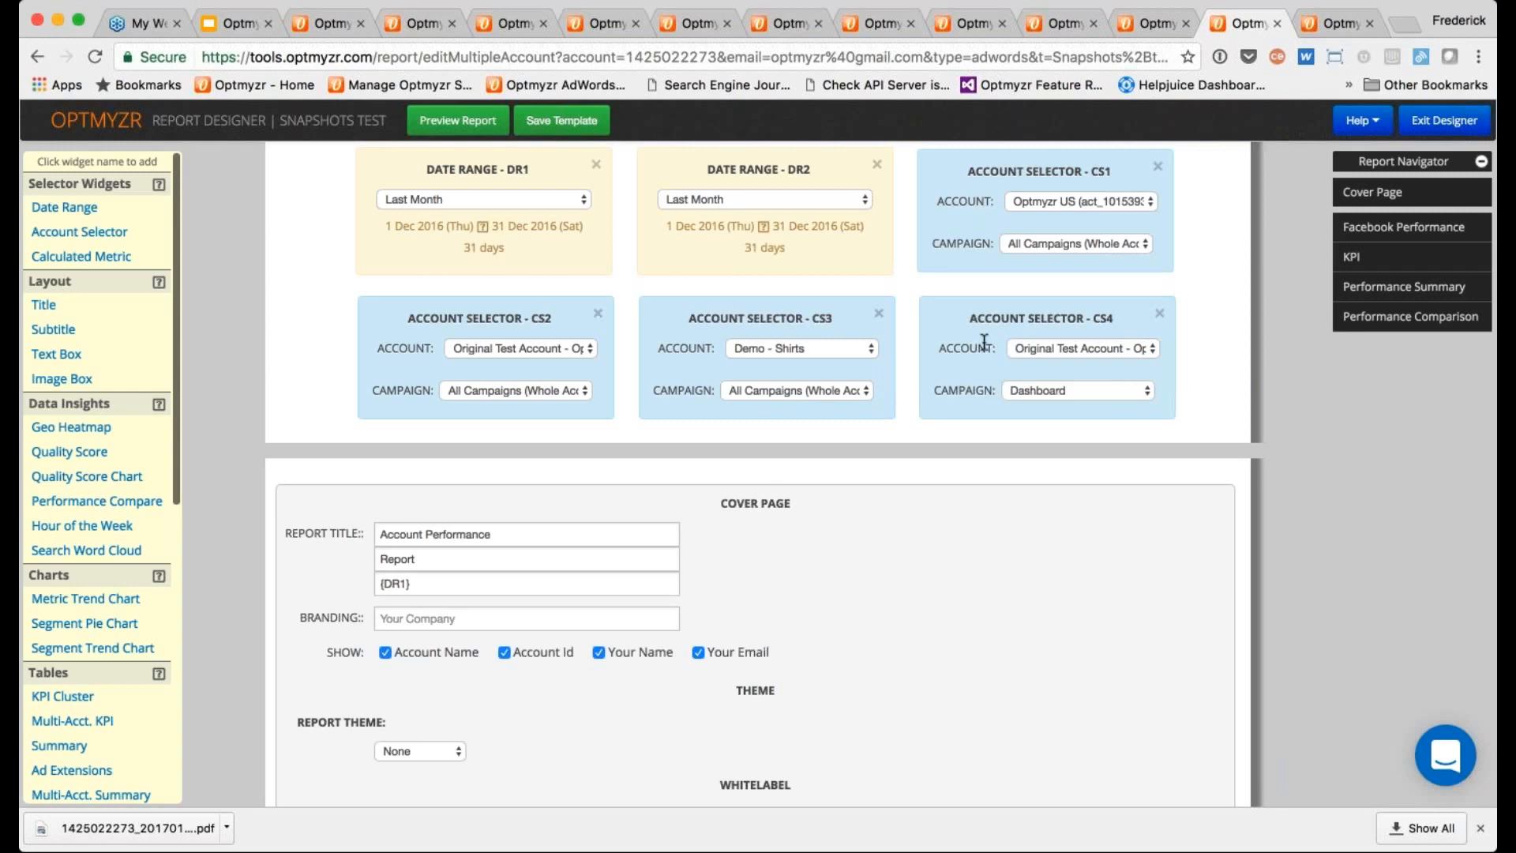
- Examine the Facebook Data Table widget's Performance, Engagement and Websites stat groups and its report type choices
scroll(985, 342, down, 1)
scroll(758, 442, down, 1)
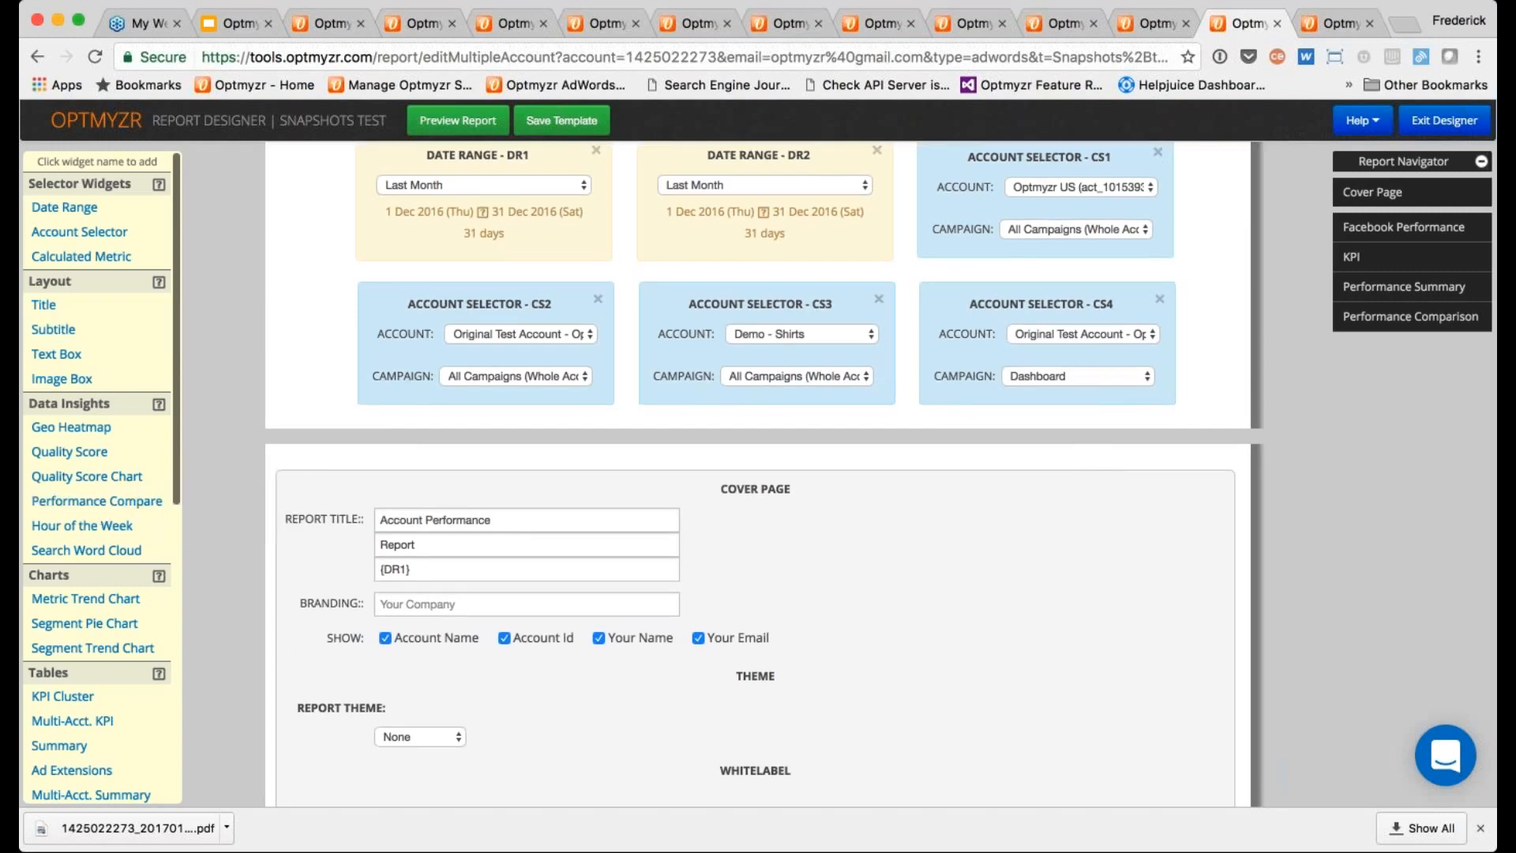
scroll(273, 551, down, 5)
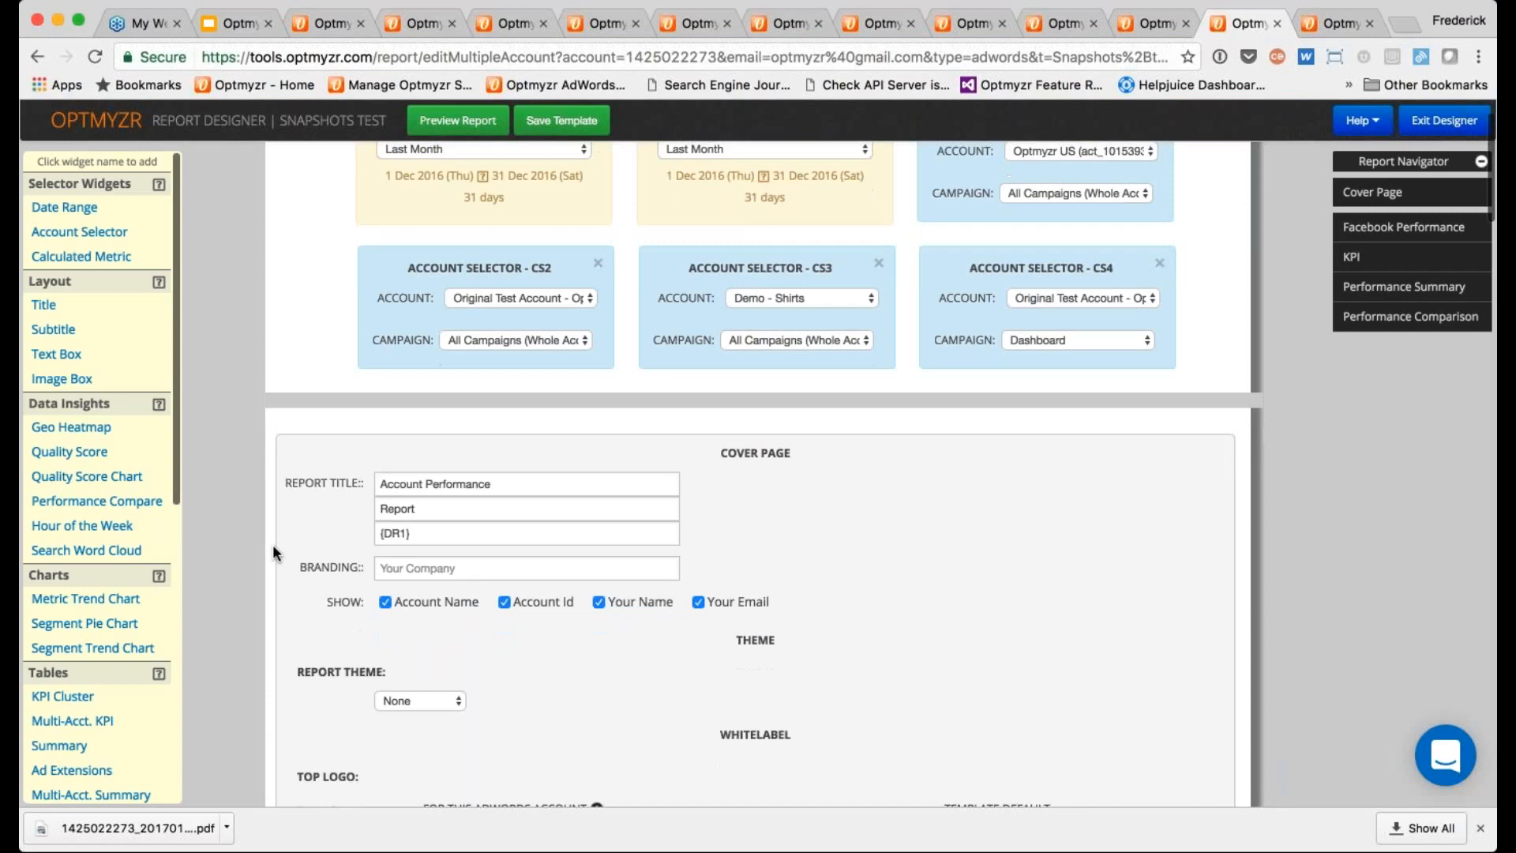
scroll(273, 552, down, 15)
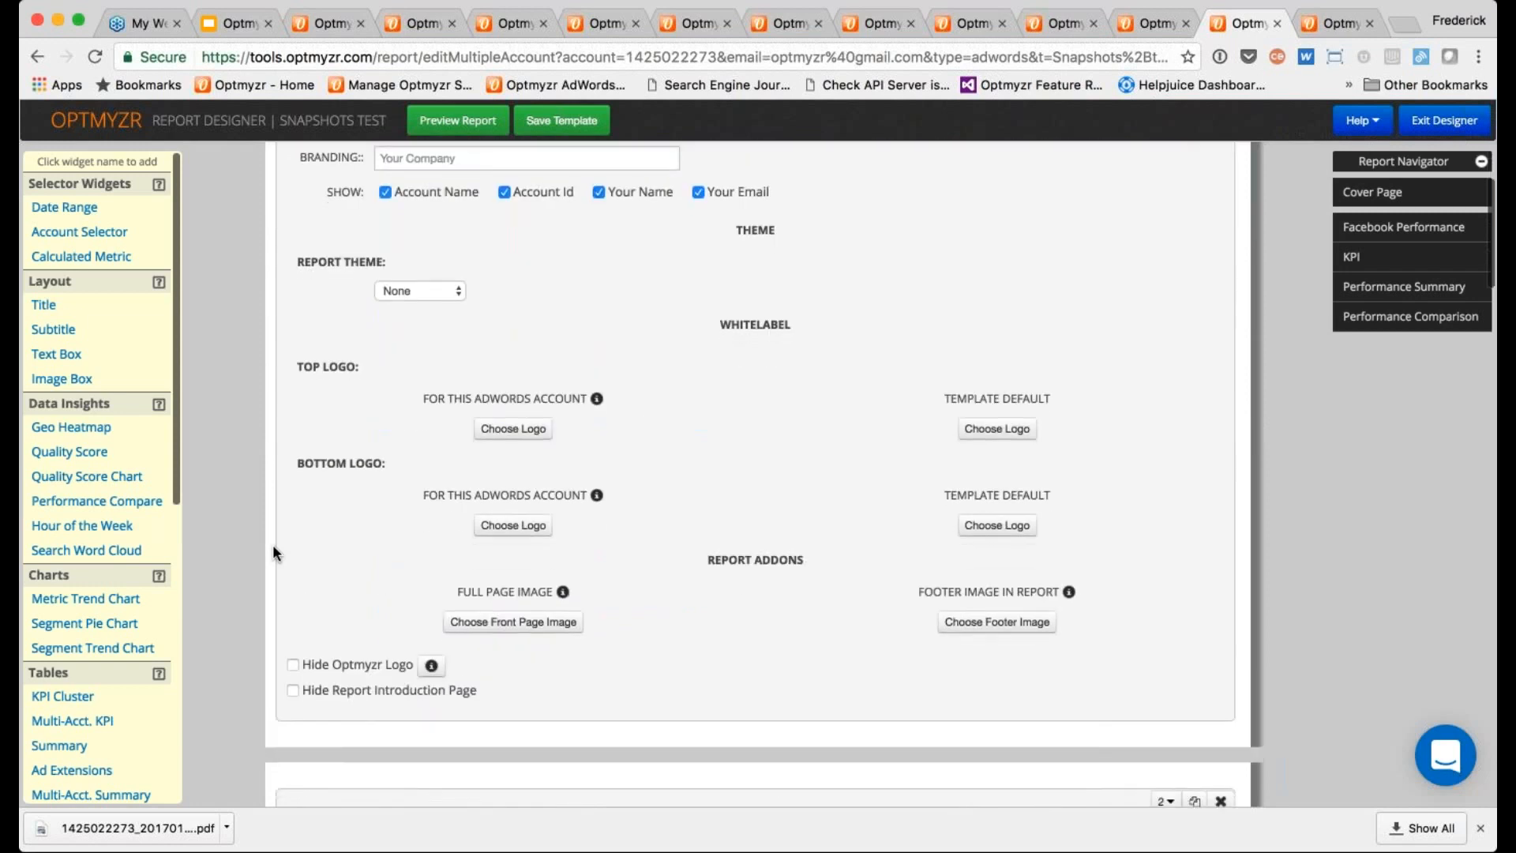
scroll(273, 551, down, 5)
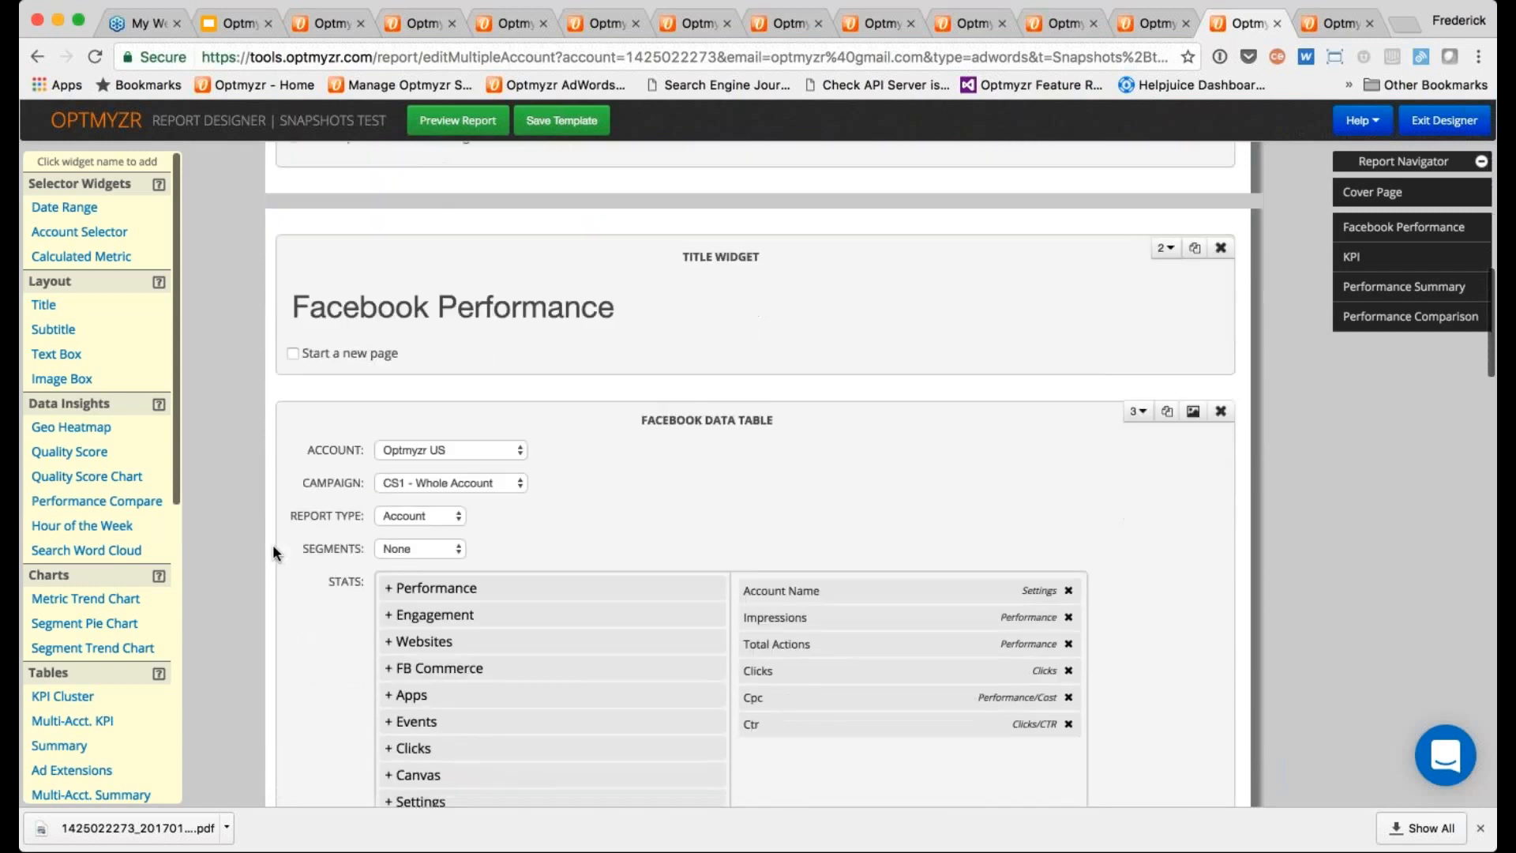
scroll(274, 552, down, 1)
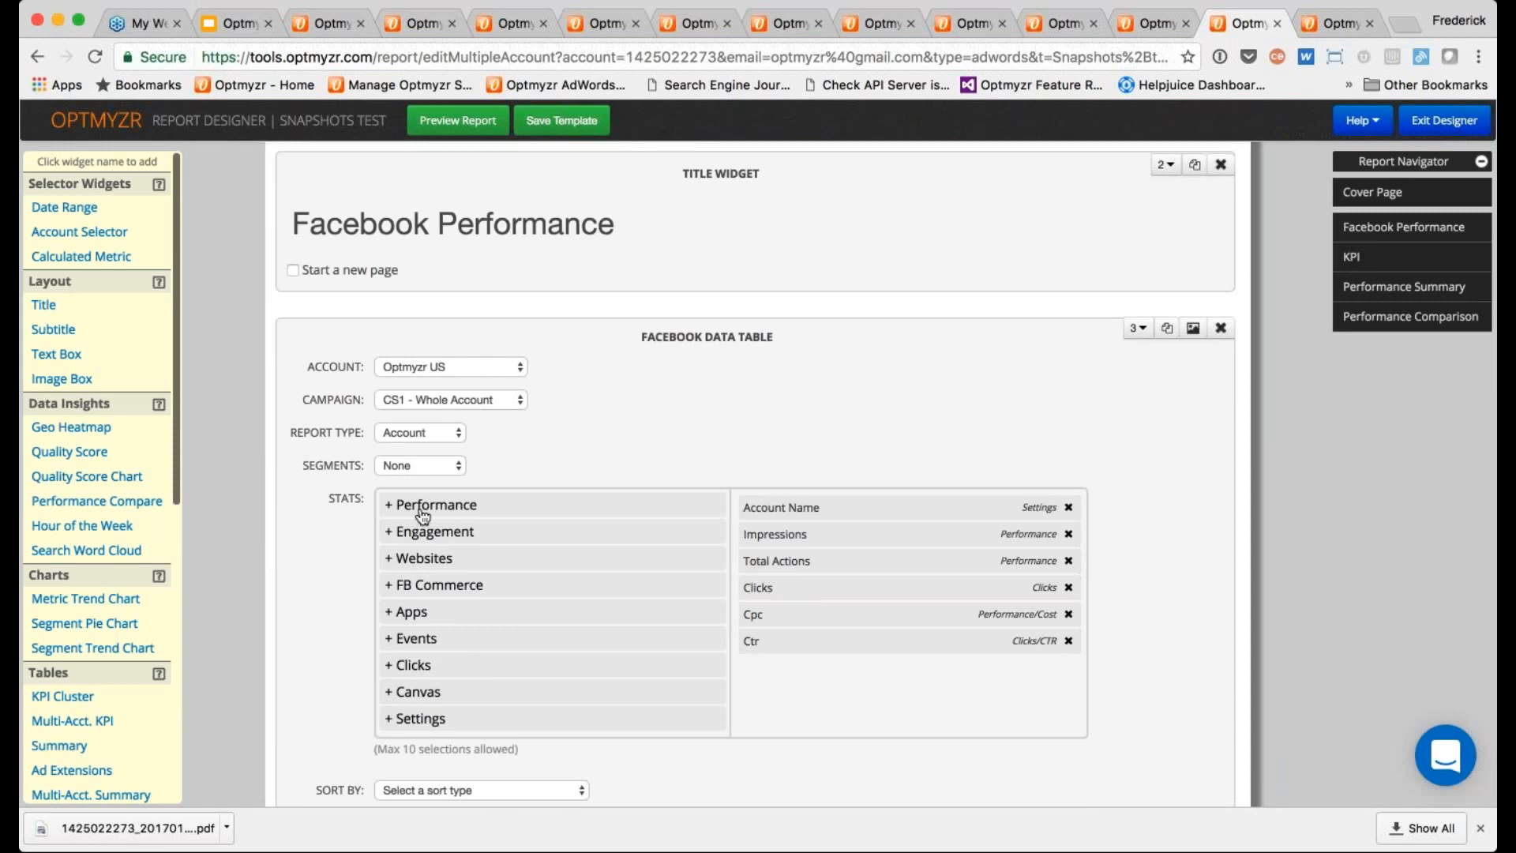
click(392, 507)
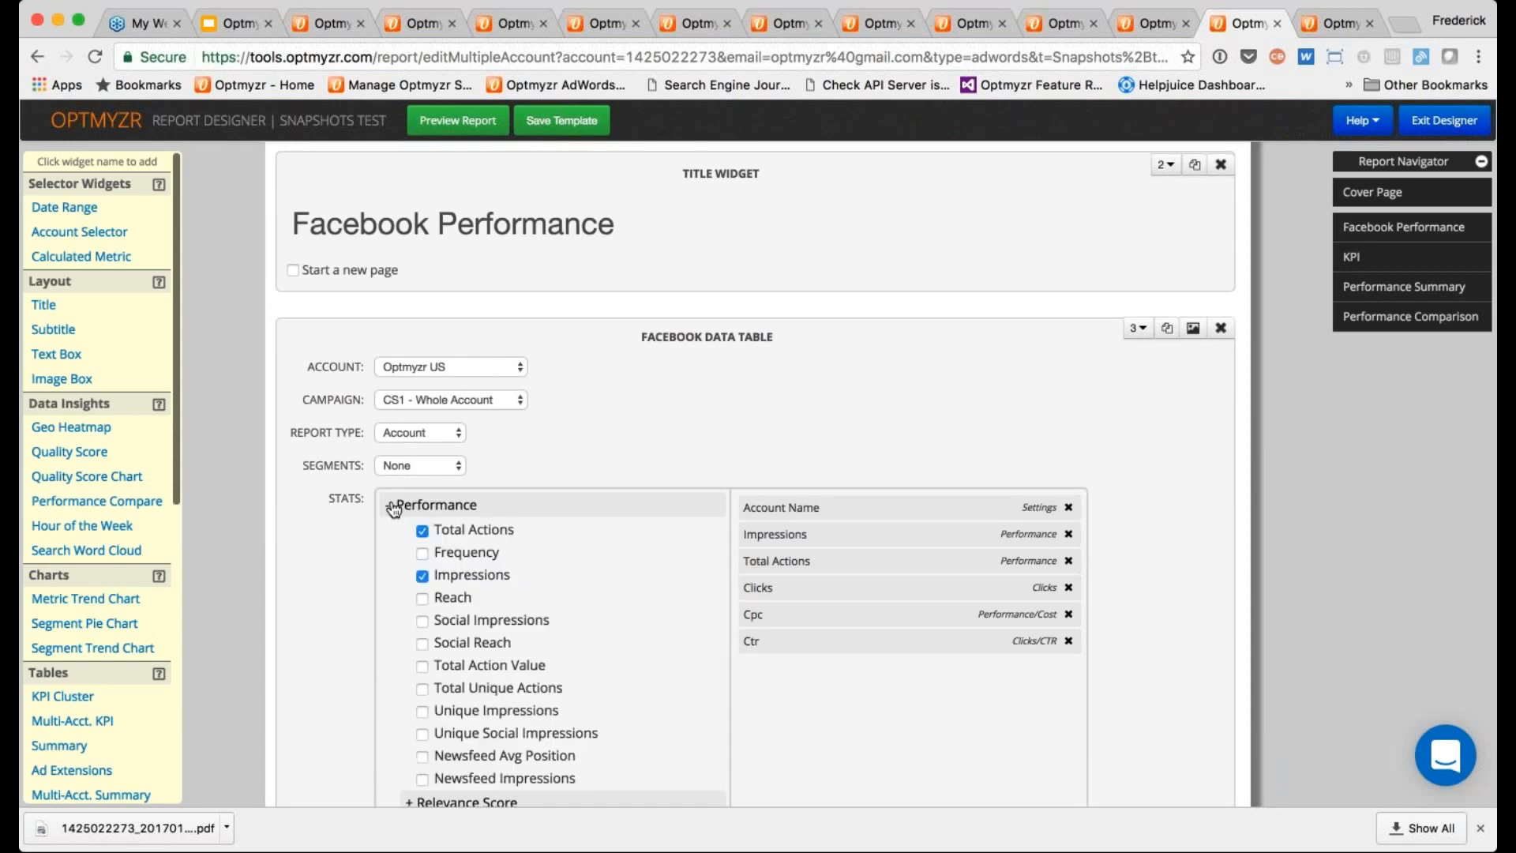
click(392, 507)
click(392, 534)
click(392, 533)
click(389, 559)
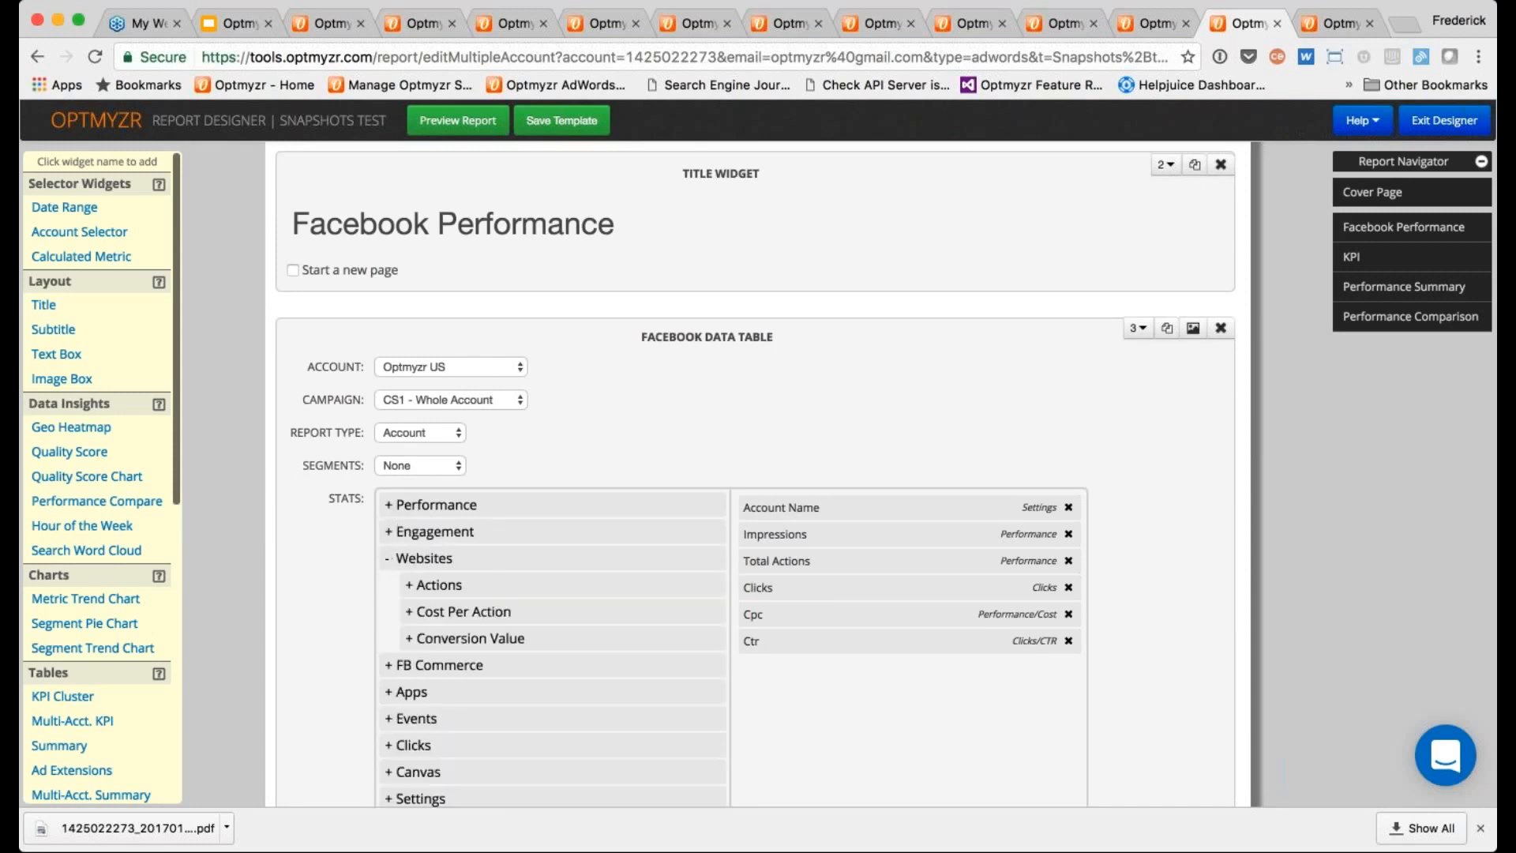
click(389, 559)
click(420, 433)
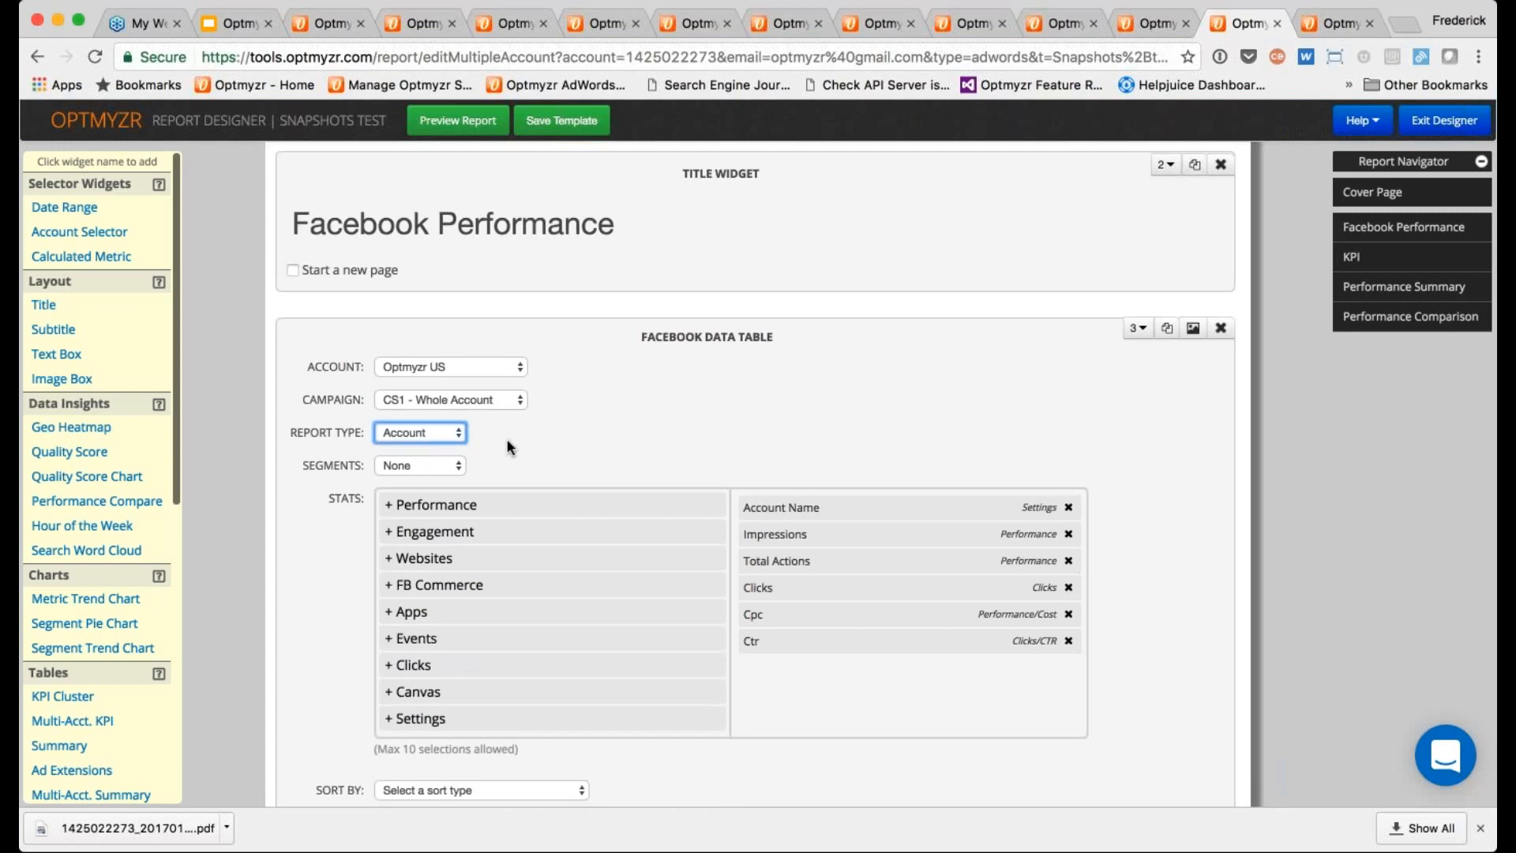
- Preview the Facebook Data Table widget with real-time data and close the preview
scroll(505, 439, down, 2)
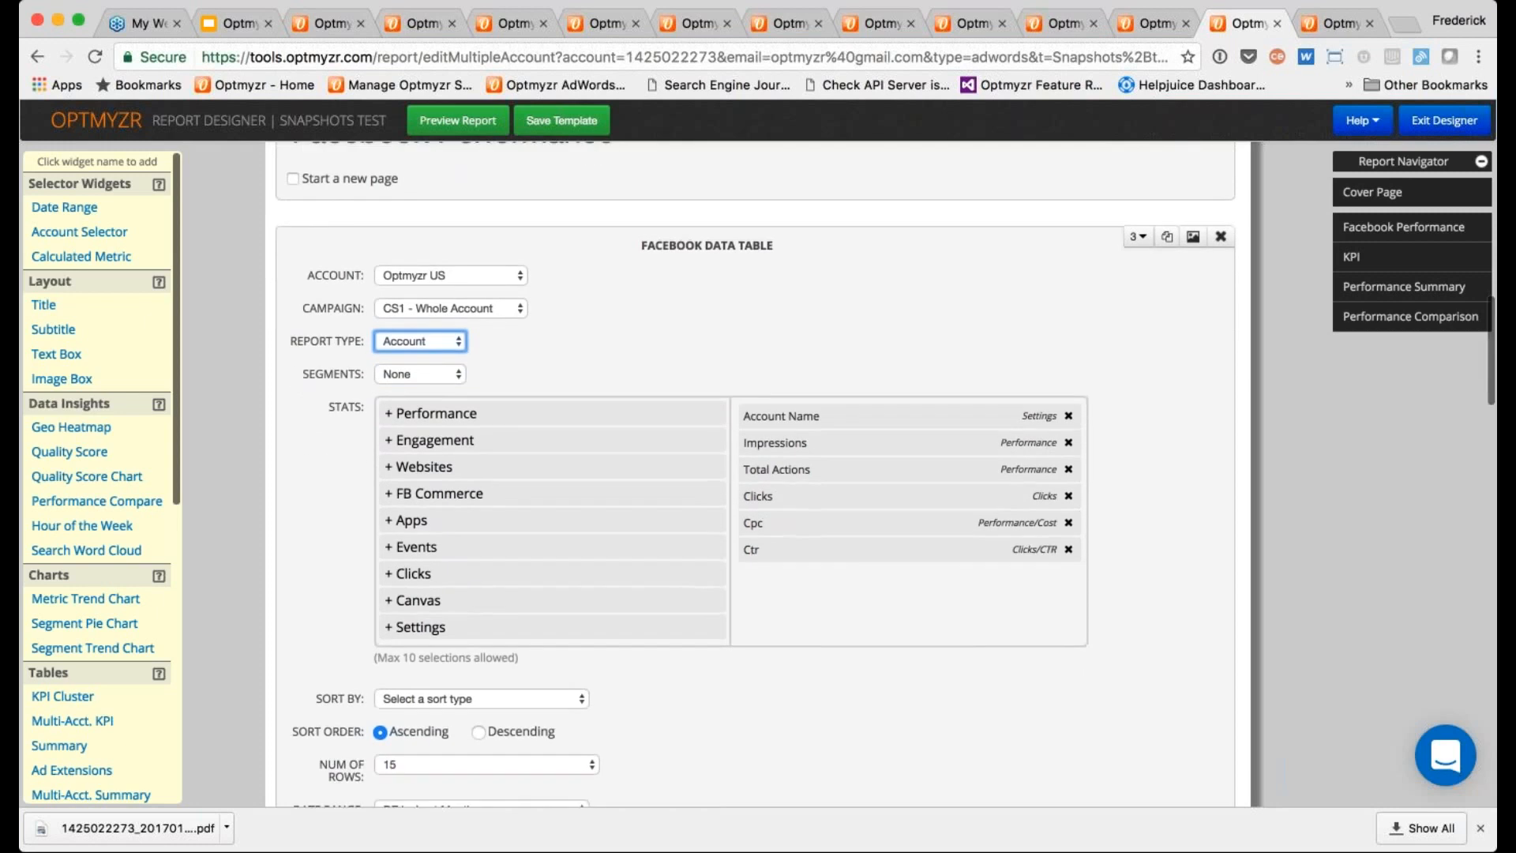
click(1195, 240)
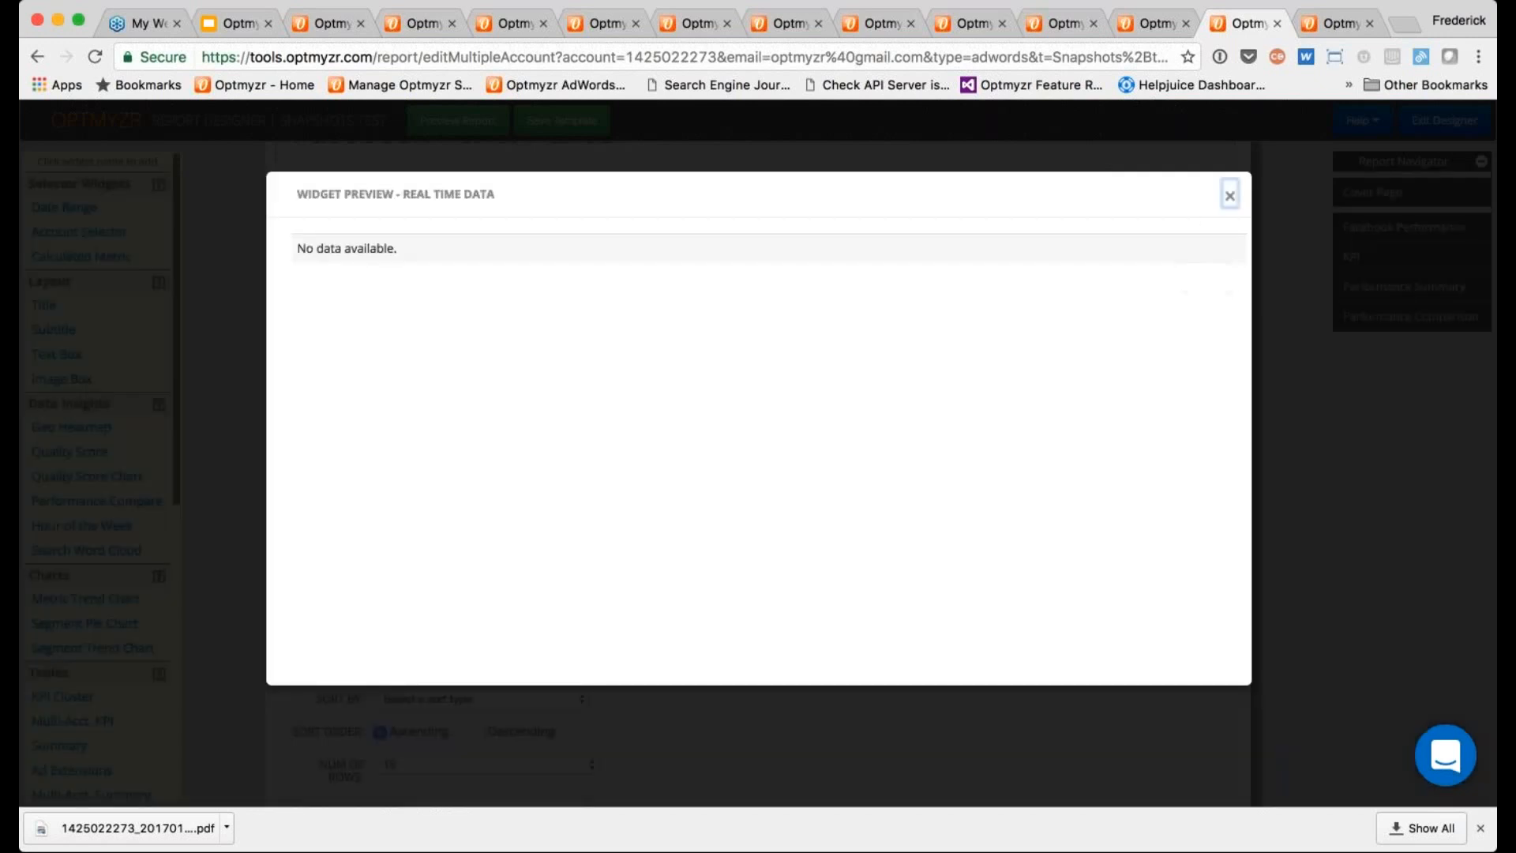
click(1230, 195)
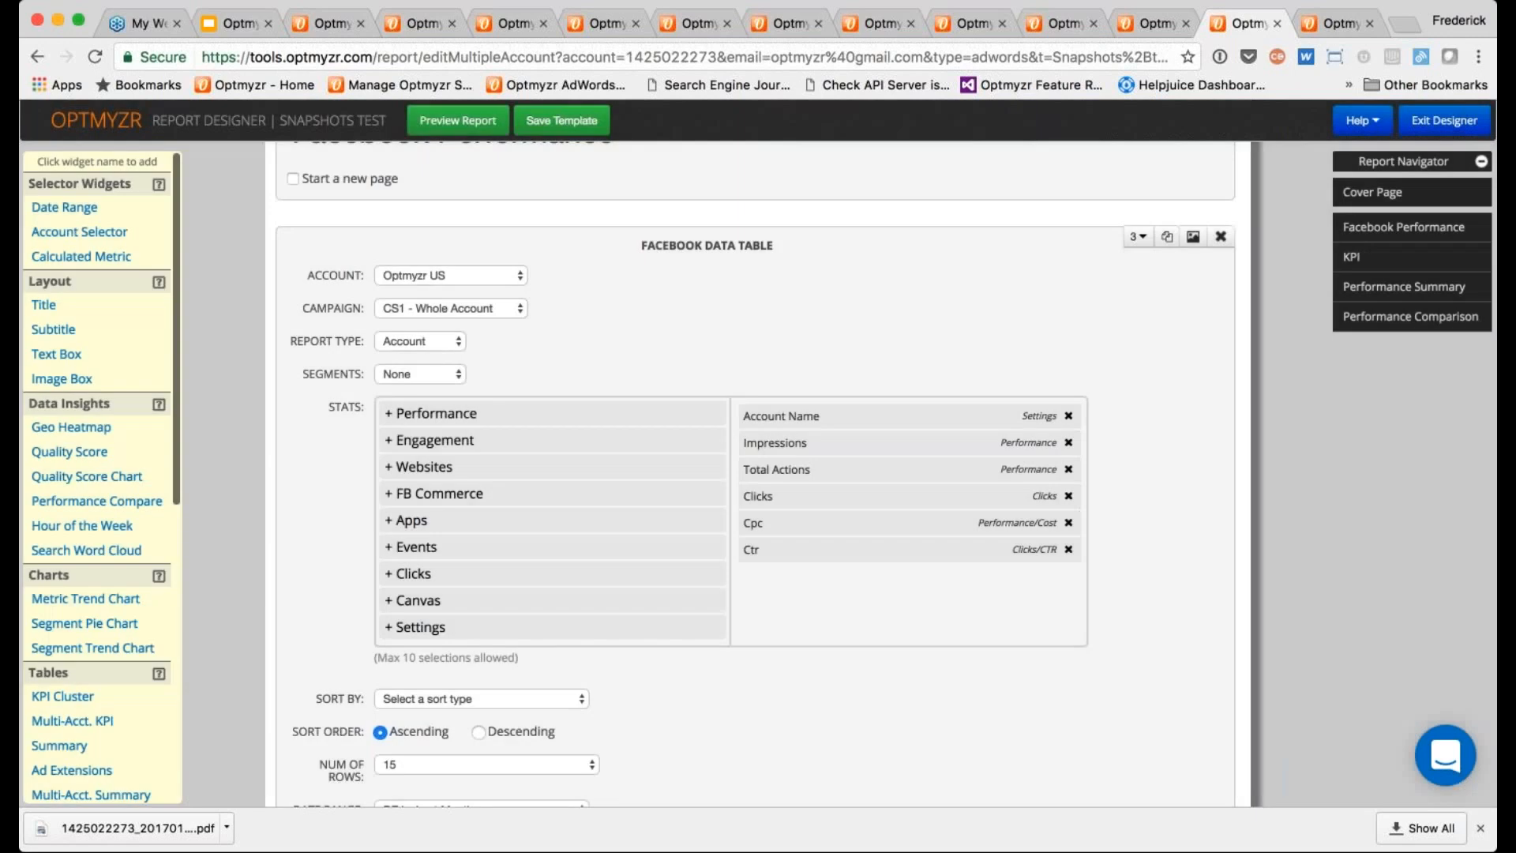
- Preview the Multi Account KPI widget under the KPI title with real-time data and close the preview
scroll(756, 474, down, 3)
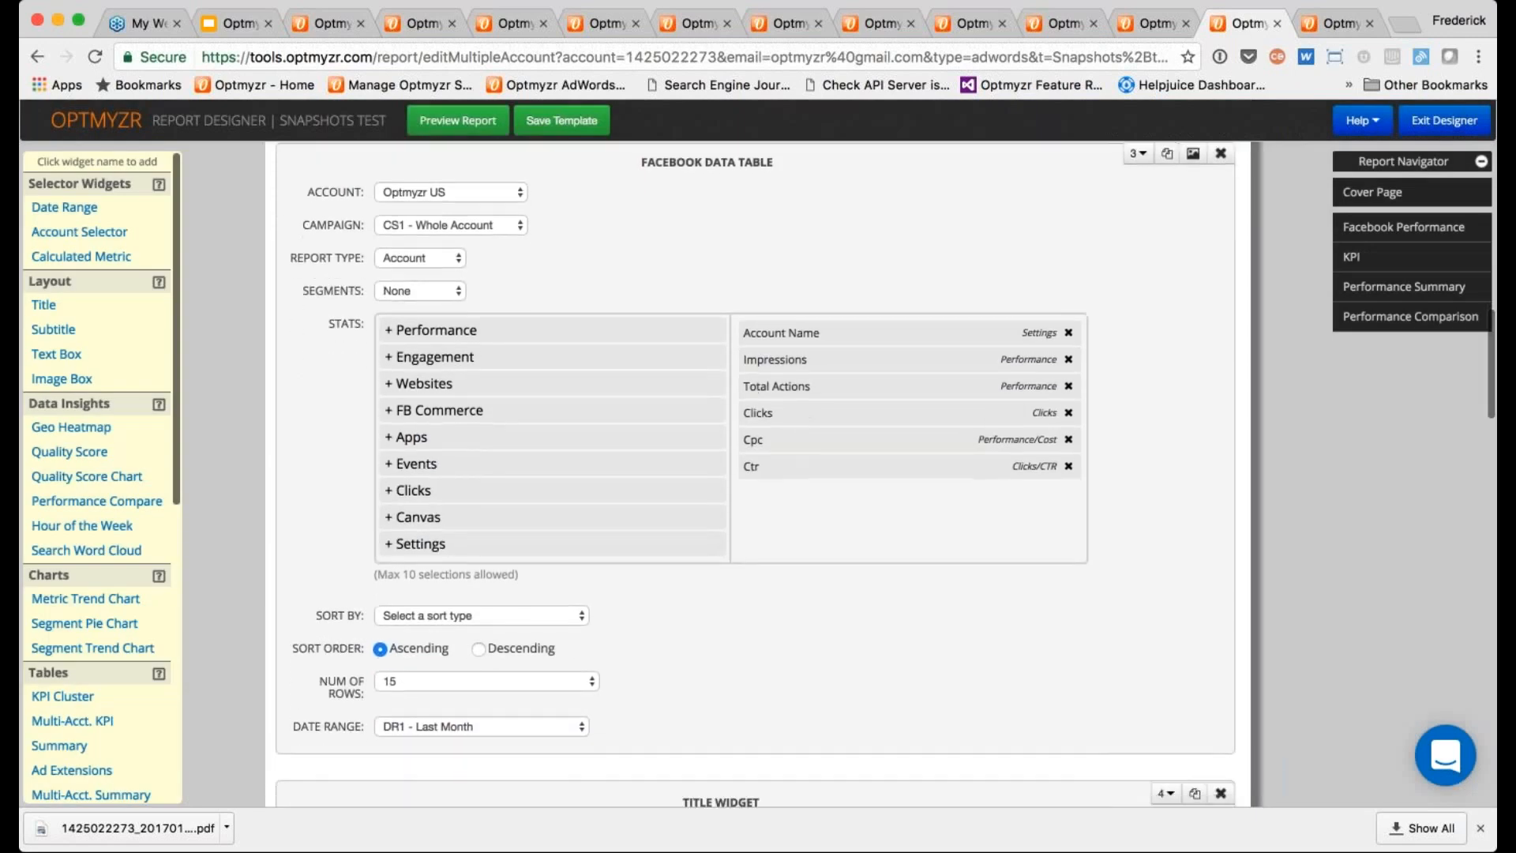
scroll(756, 474, down, 9)
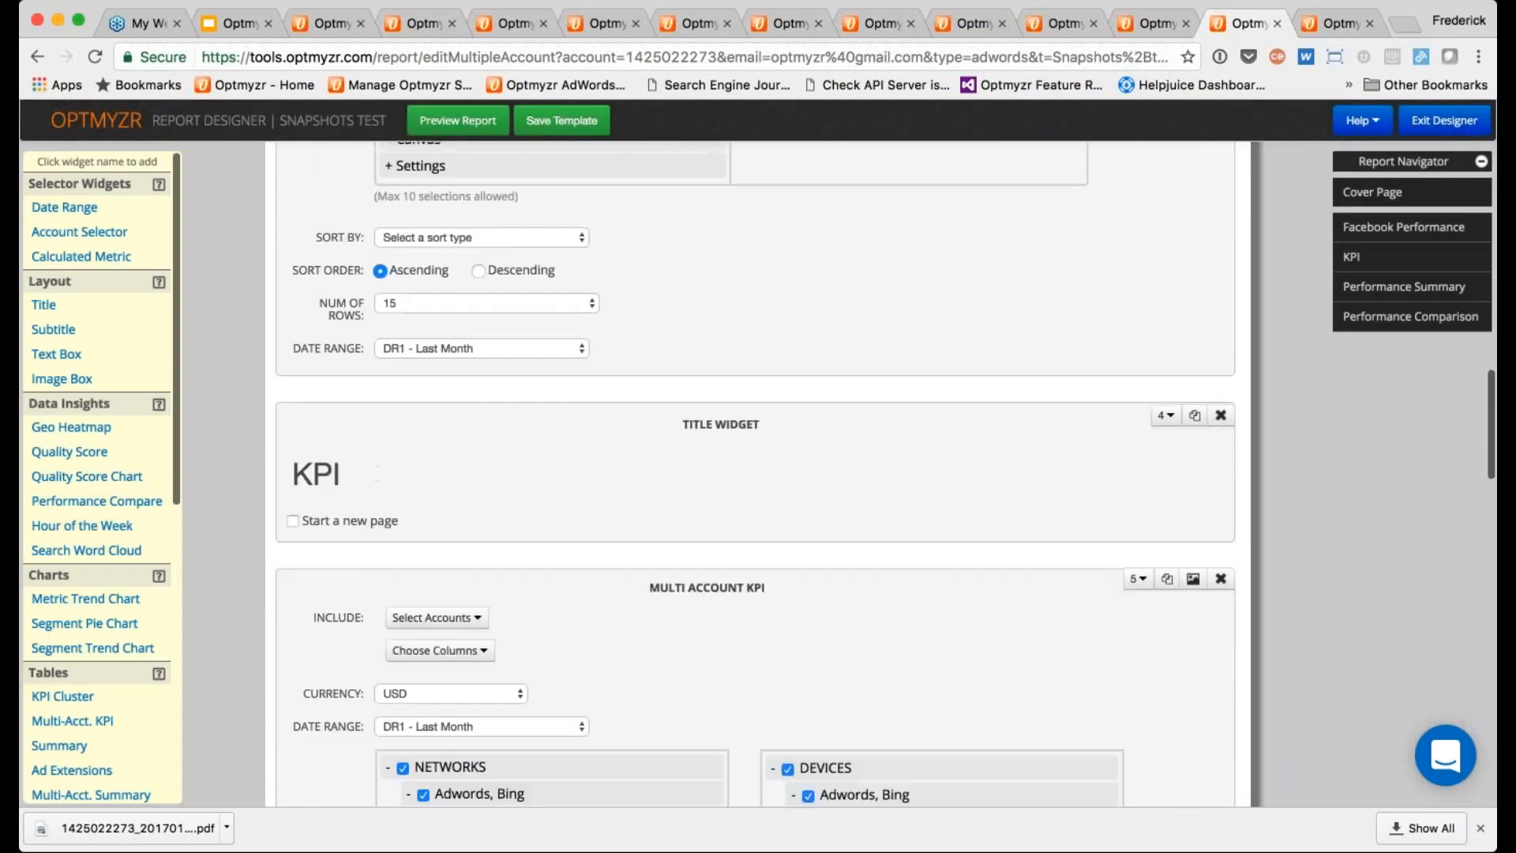
scroll(756, 474, down, 2)
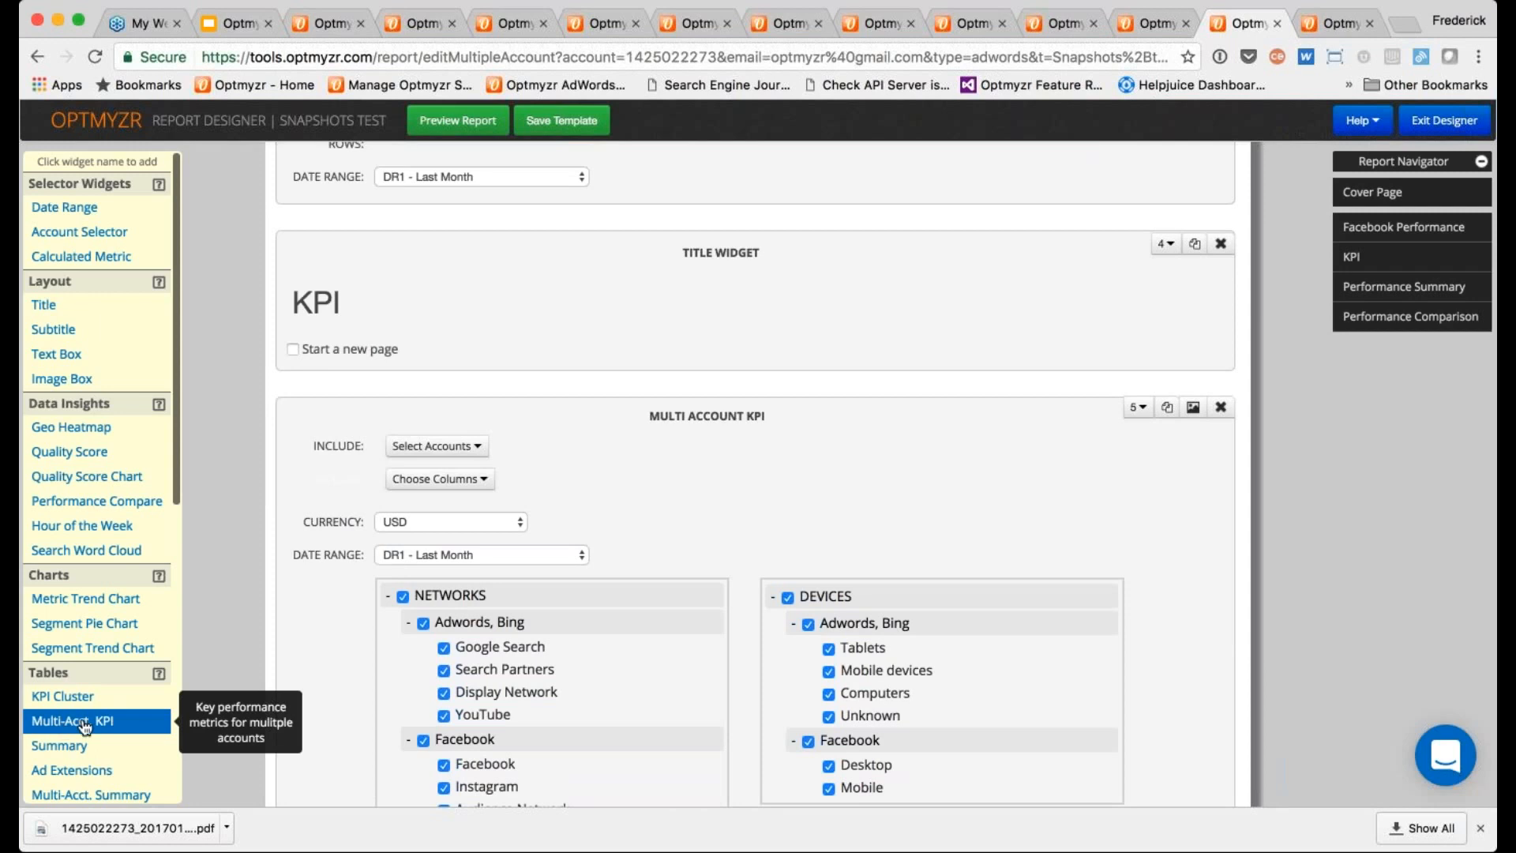
scroll(85, 725, down, 1)
scroll(86, 724, down, 2)
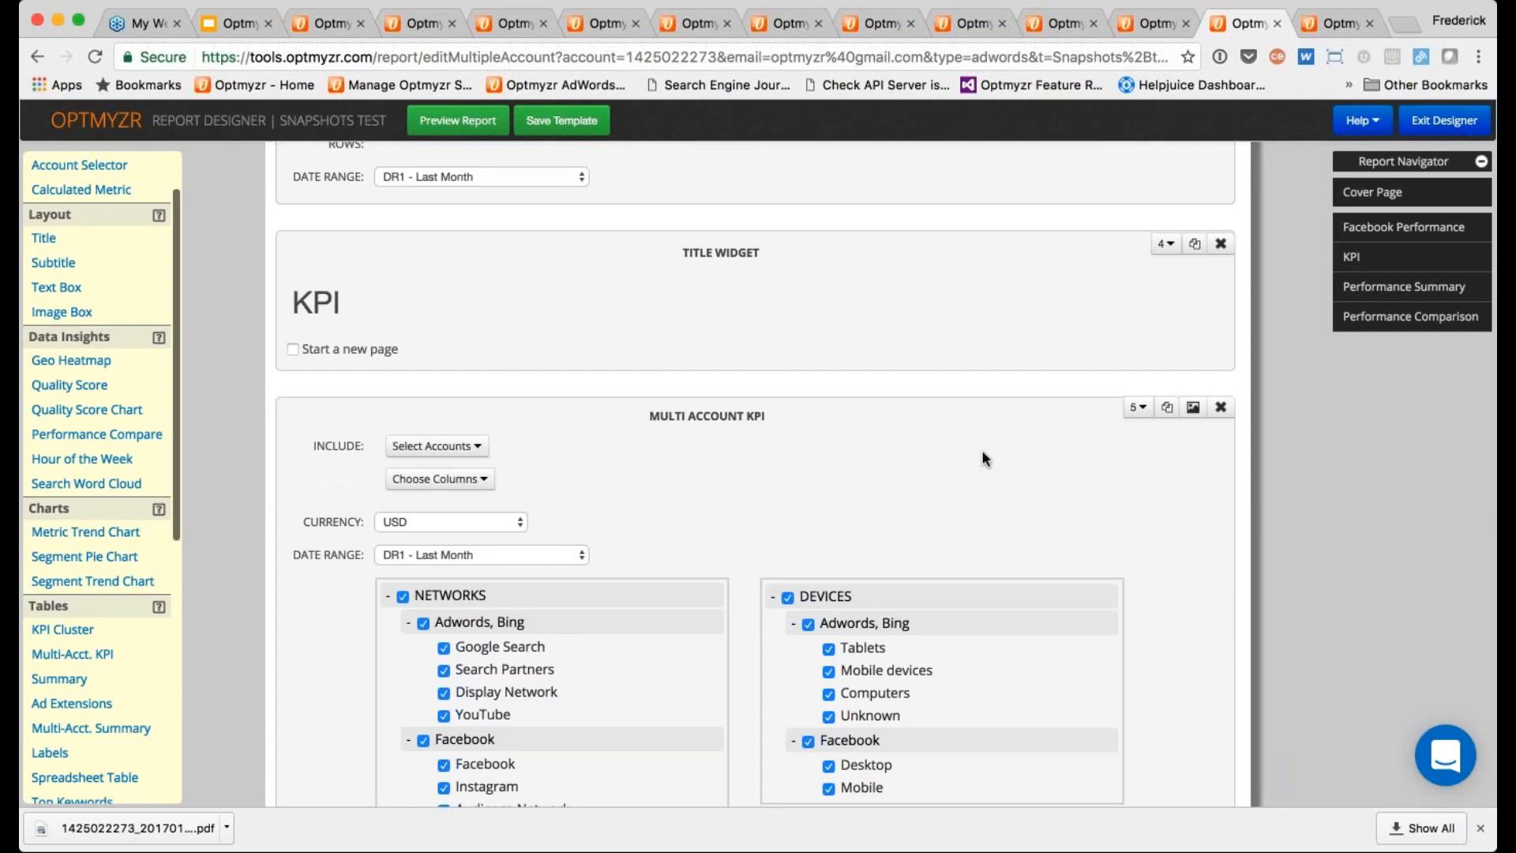
click(1193, 407)
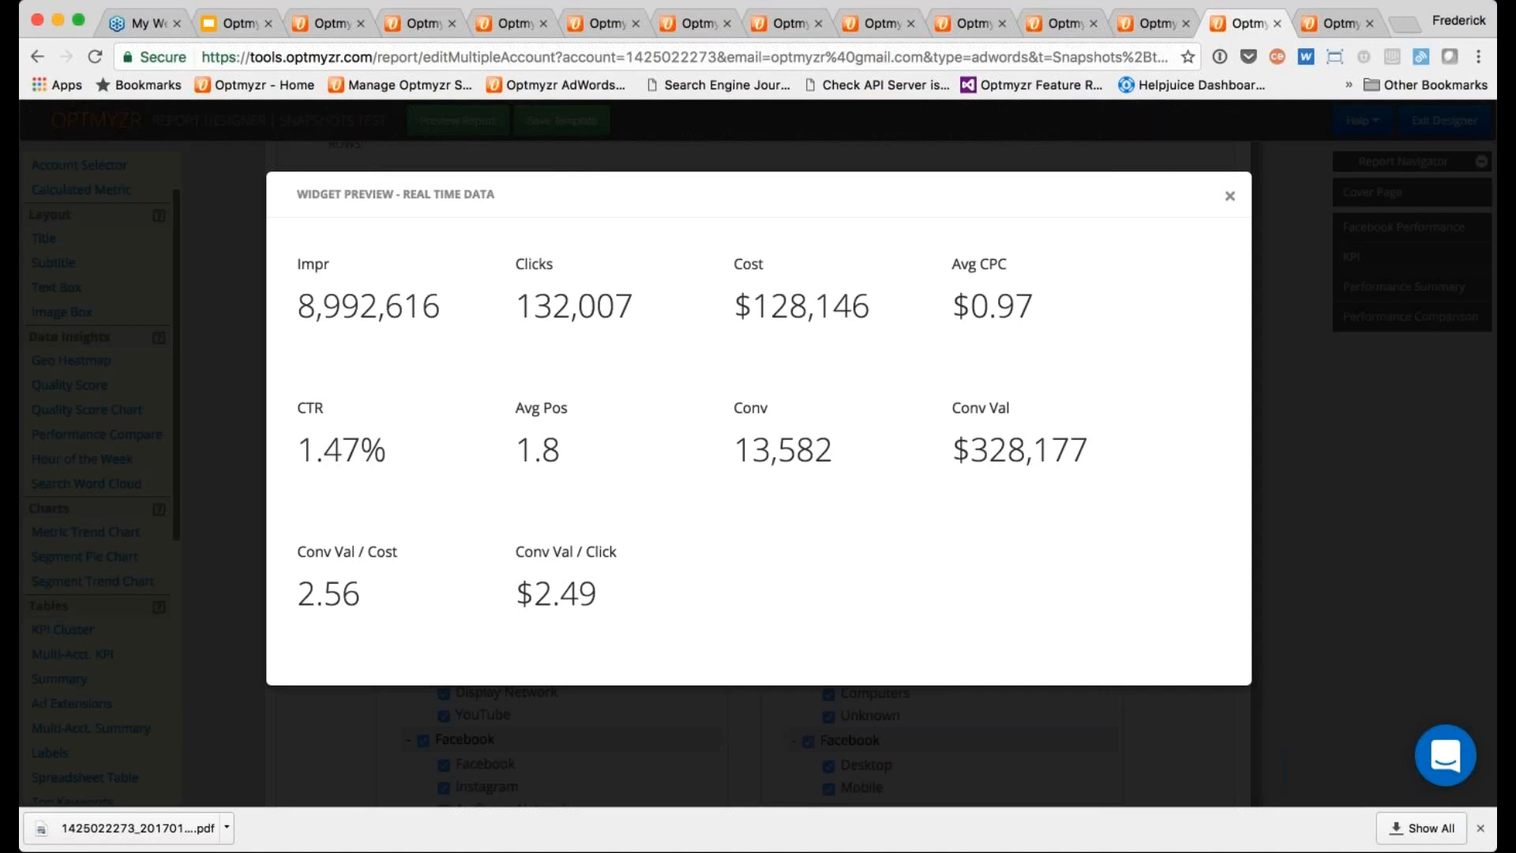
click(1229, 195)
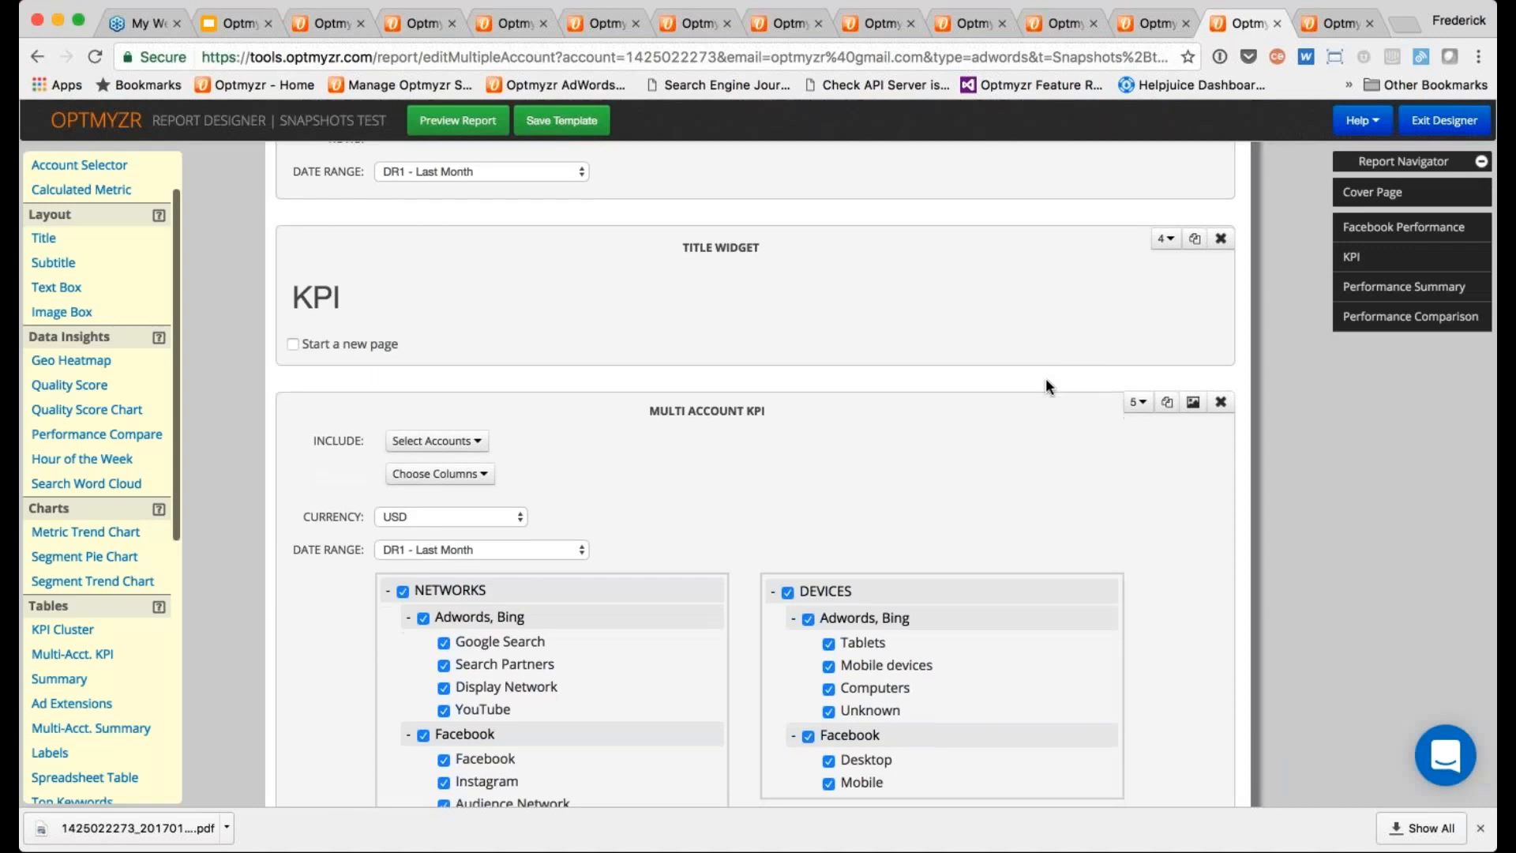
- Enable Show Icons For KPIs in the Multi Account KPI widget and preview the widget
scroll(1046, 382, down, 3)
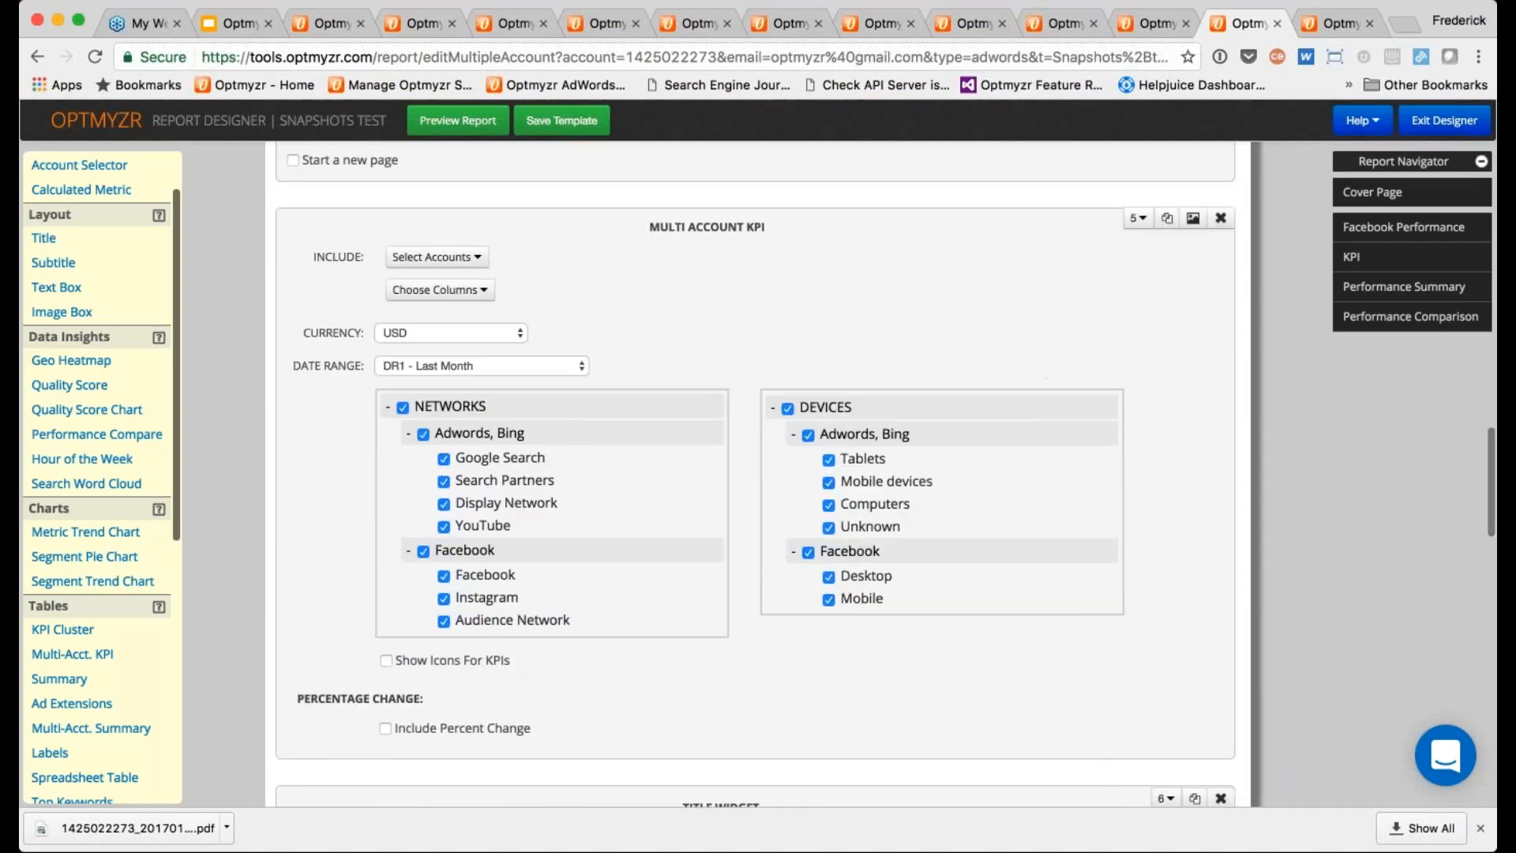
click(388, 662)
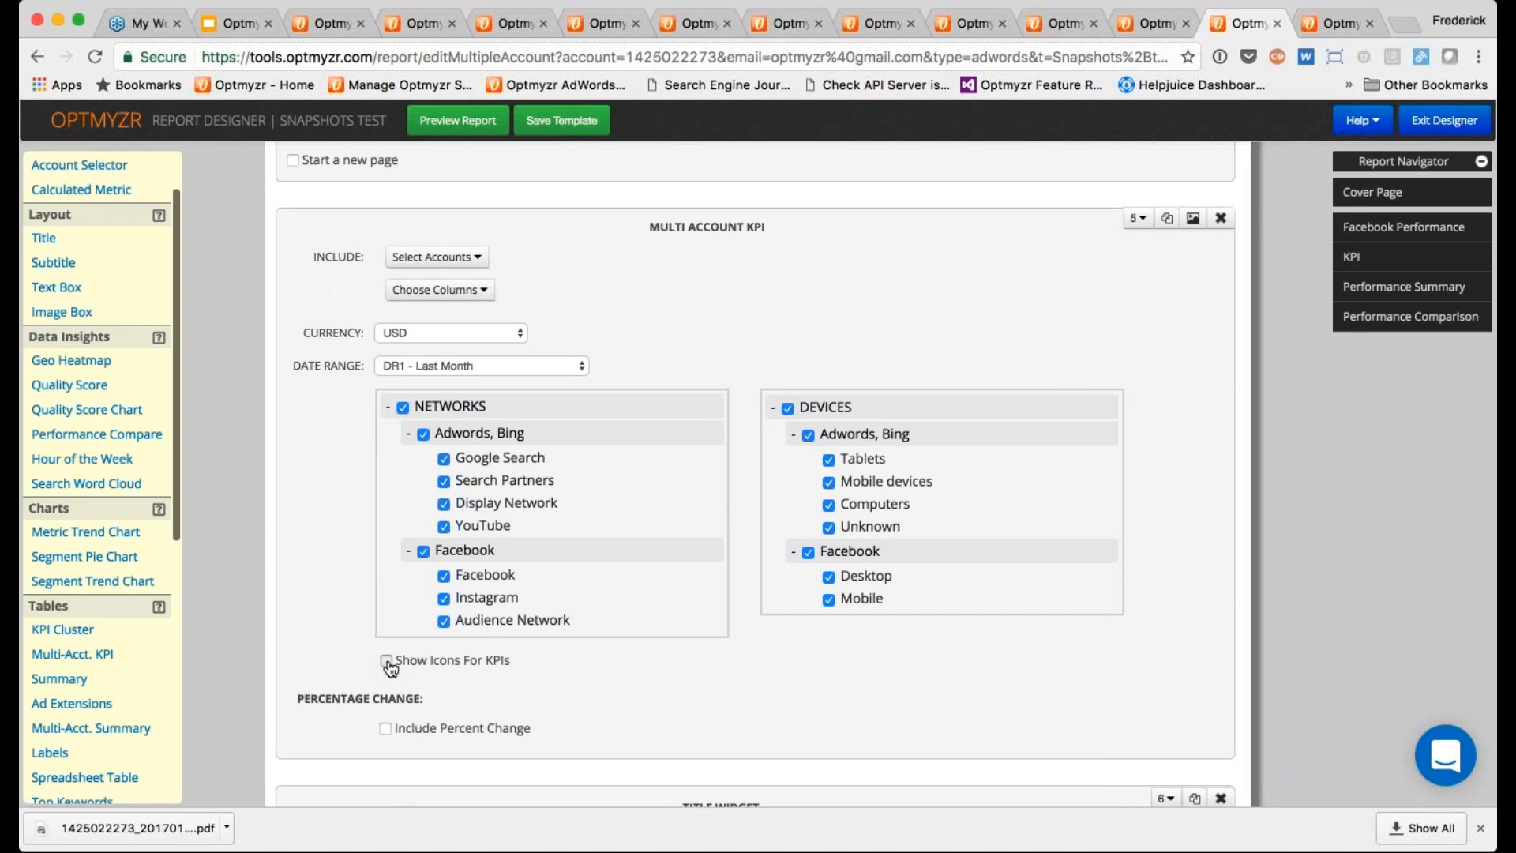
click(1193, 218)
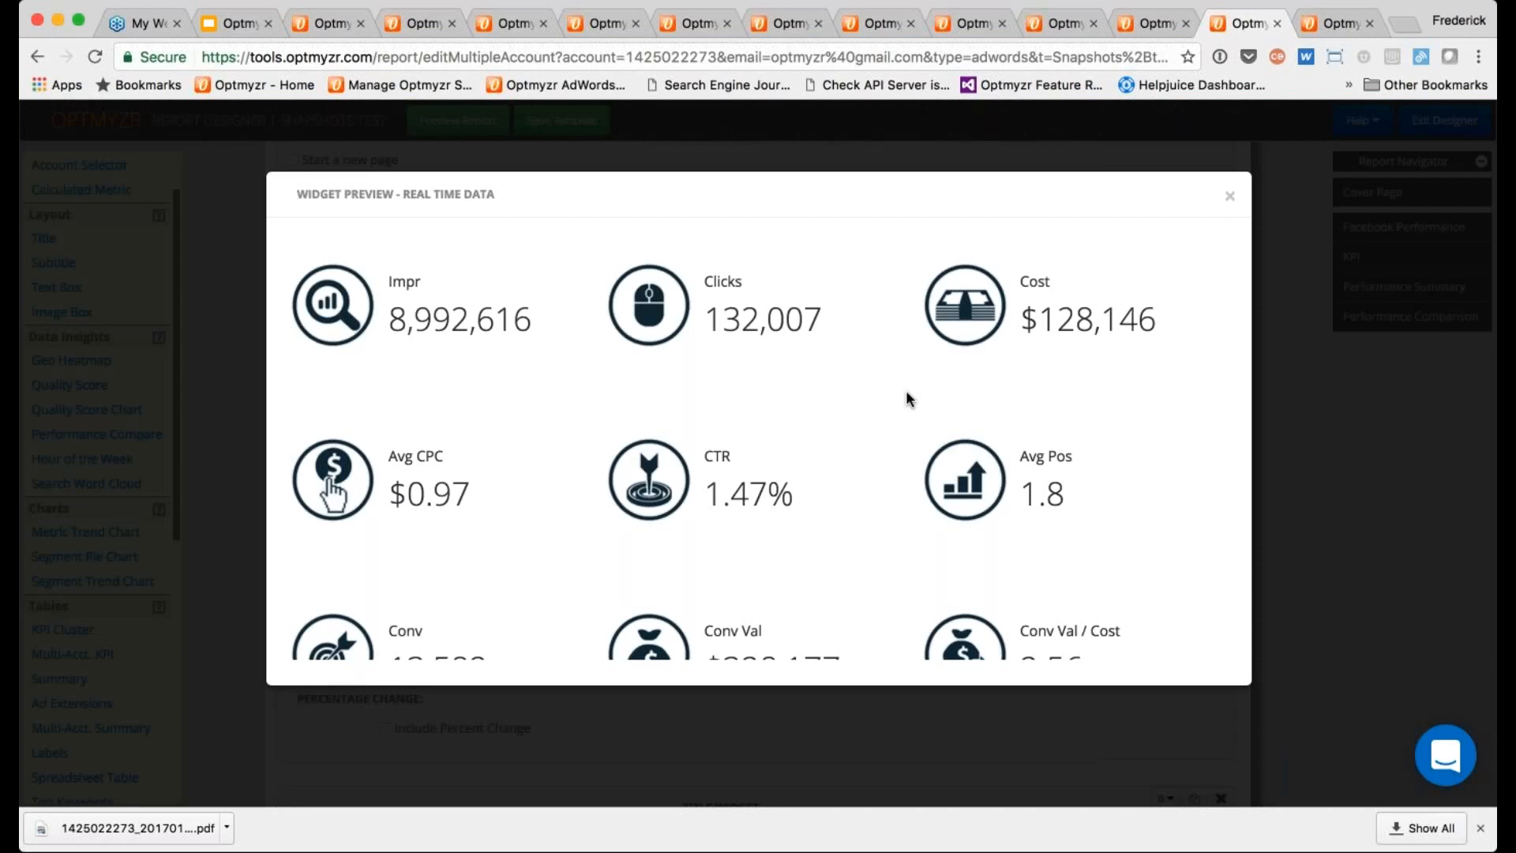
click(1229, 196)
- Check which accounts the Multi Account Summary widget includes and preview its real-time data
scroll(333, 493, down, 3)
scroll(755, 474, down, 3)
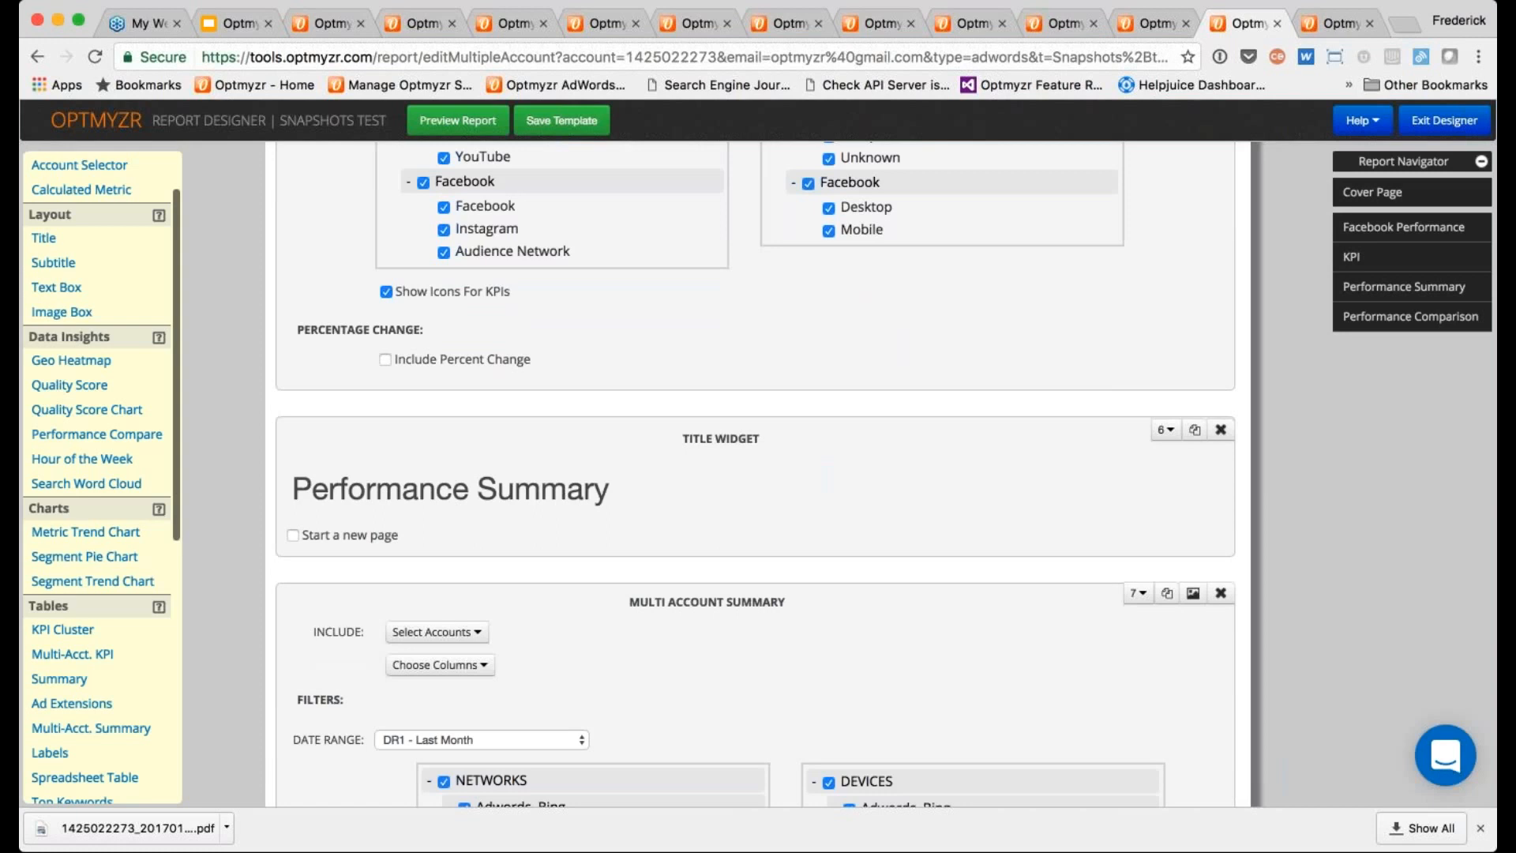
scroll(478, 346, down, 3)
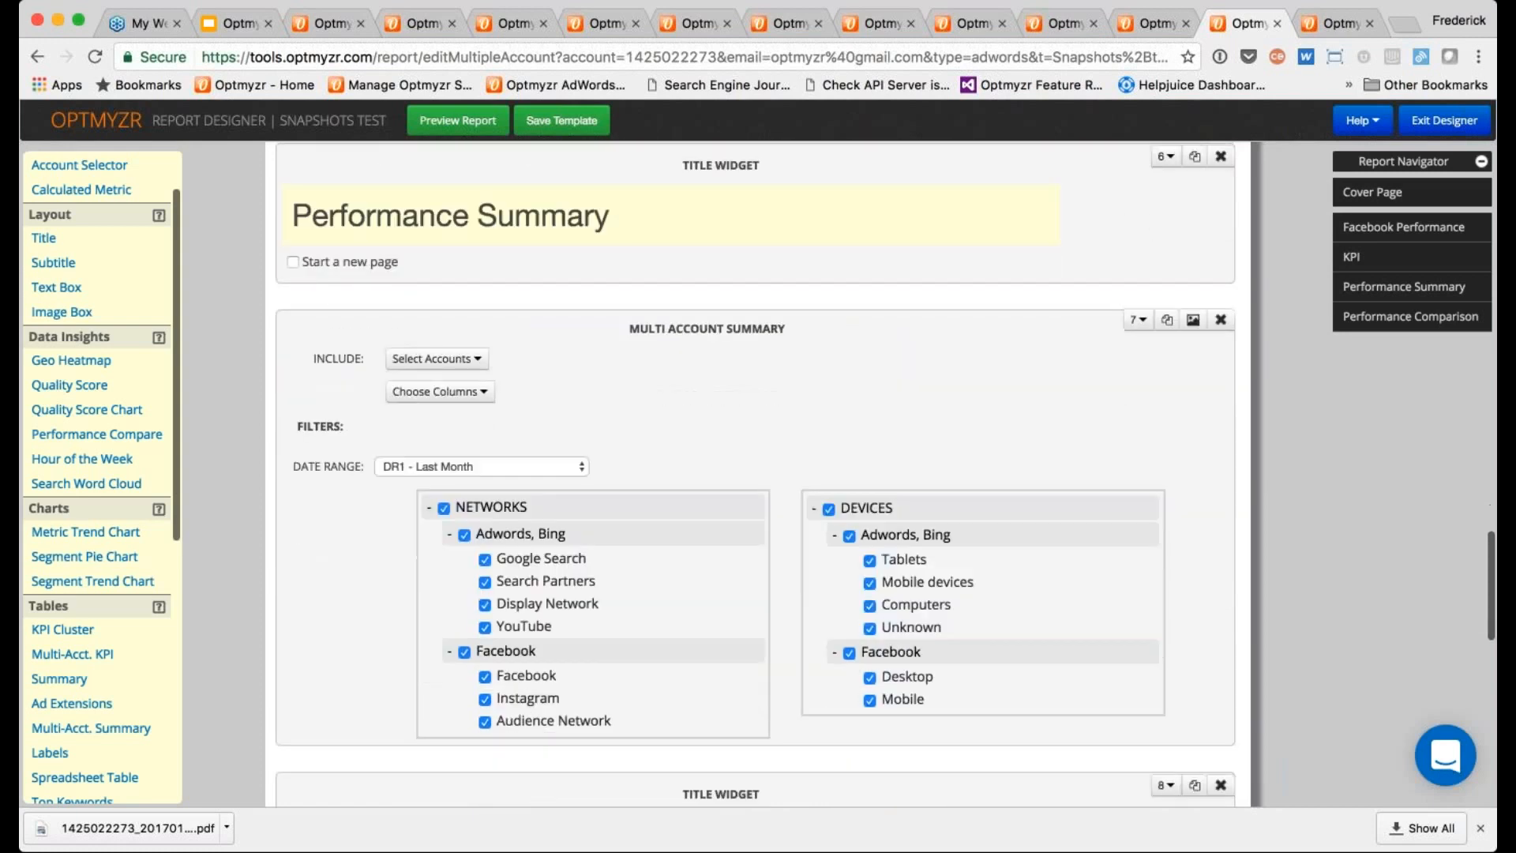
click(478, 344)
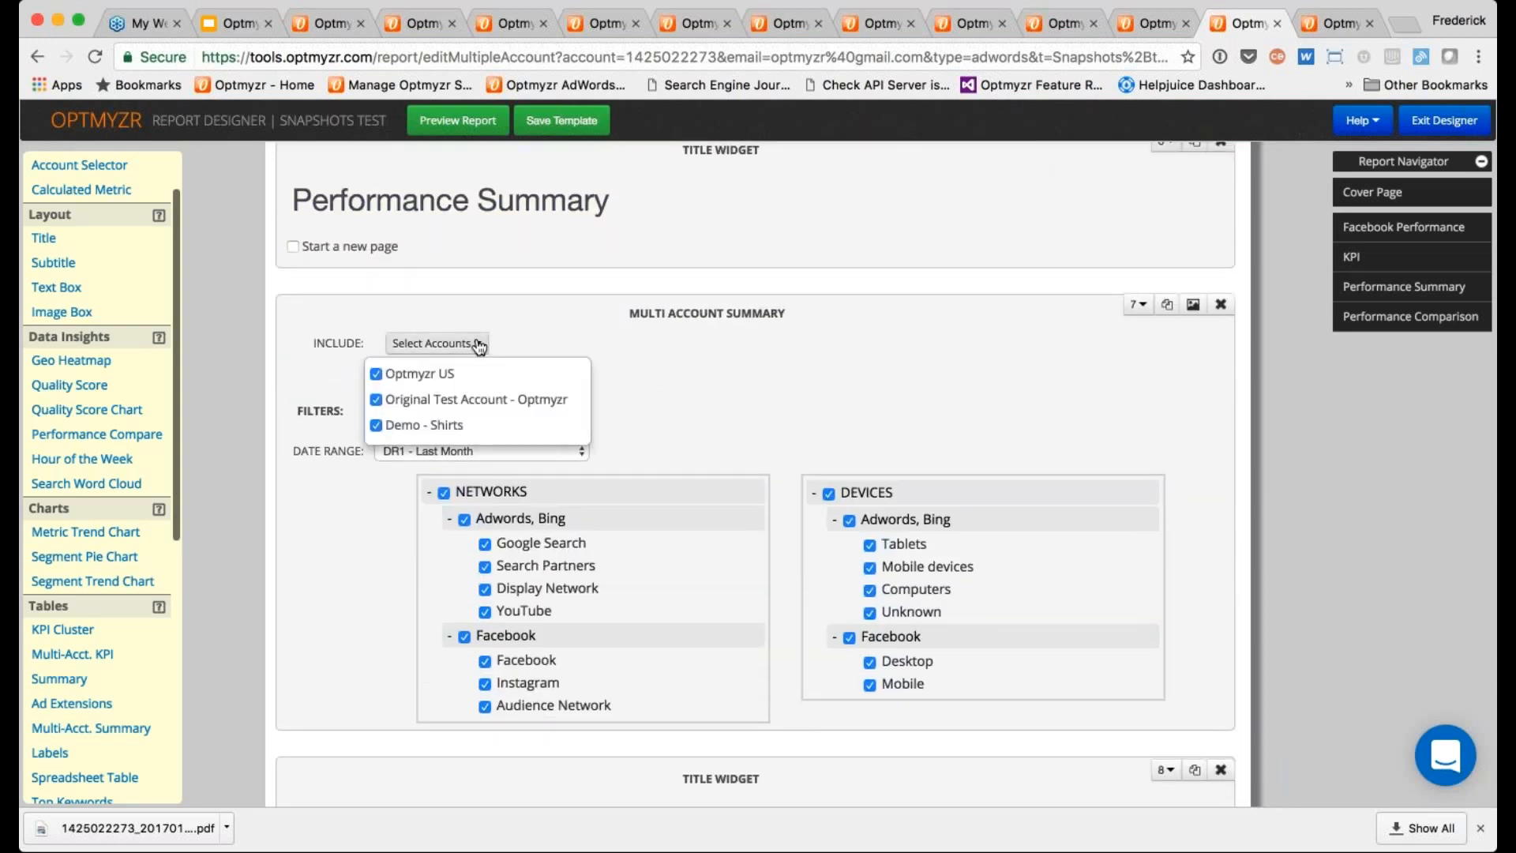
click(436, 432)
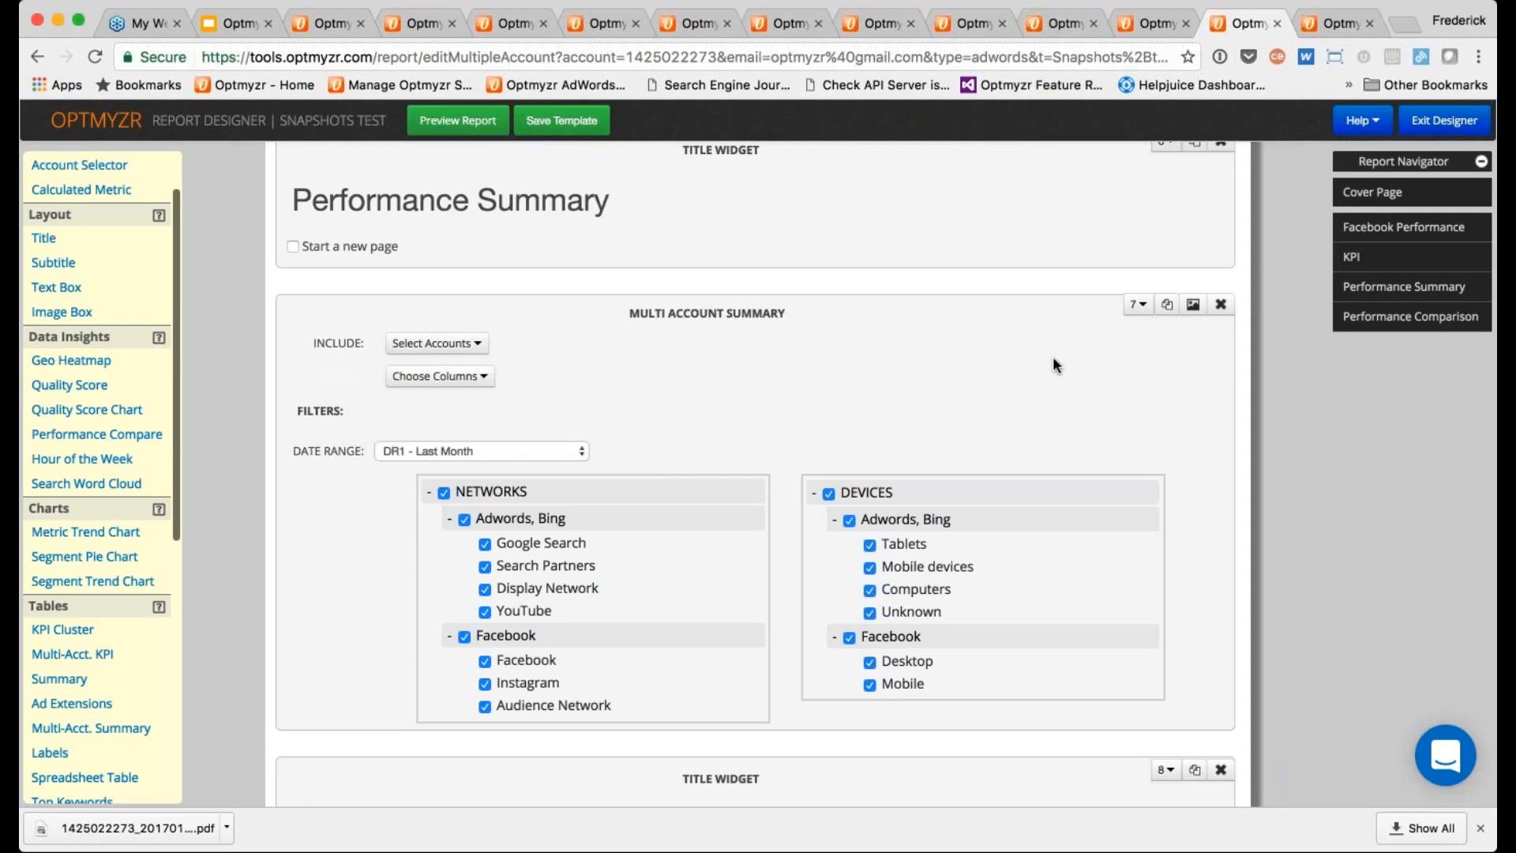
click(1193, 304)
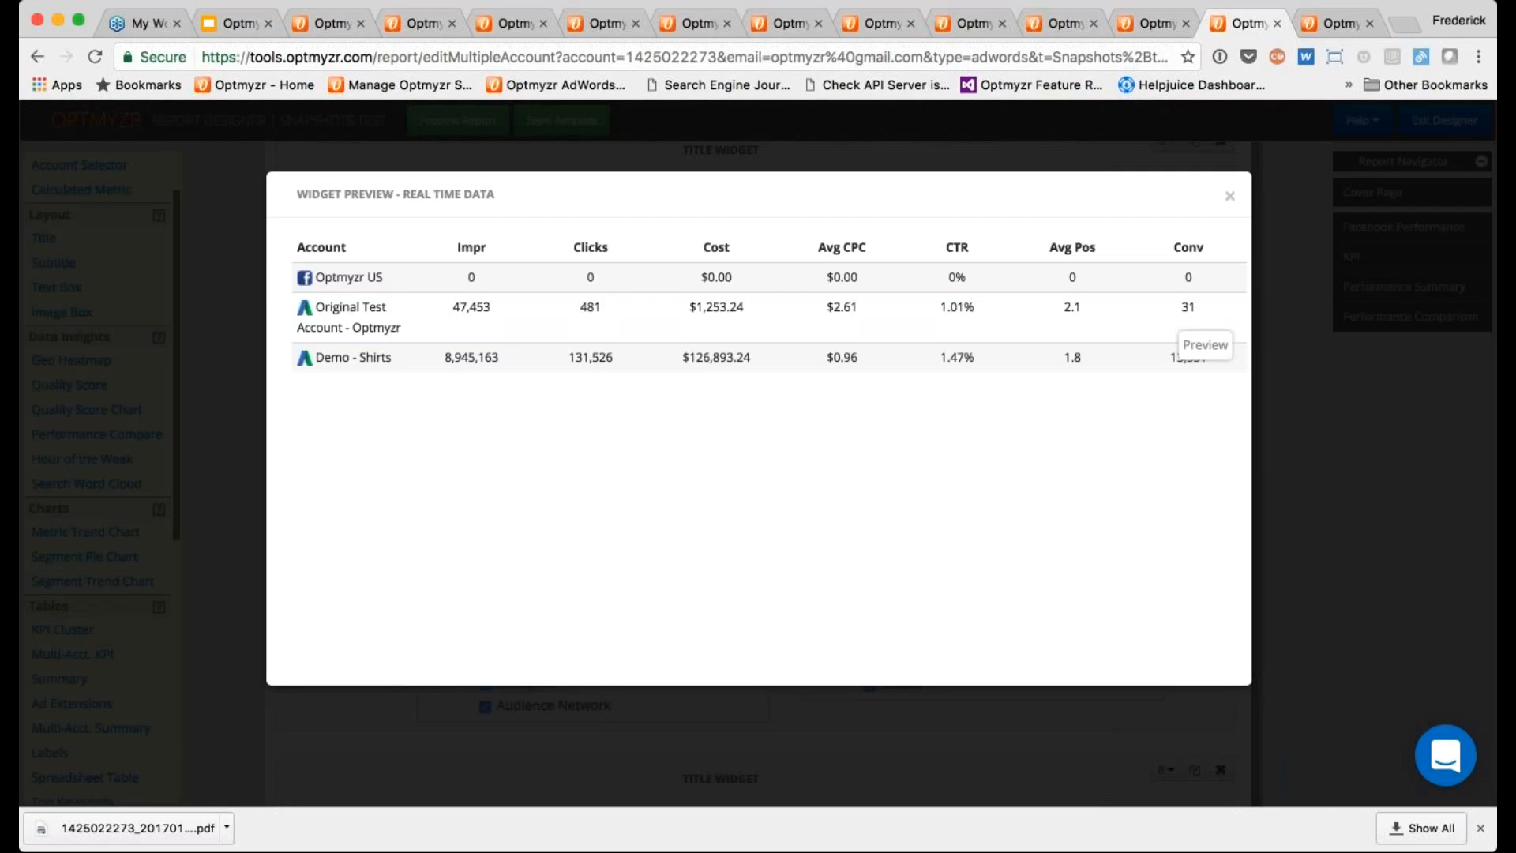
click(1229, 196)
scroll(1010, 424, down, 5)
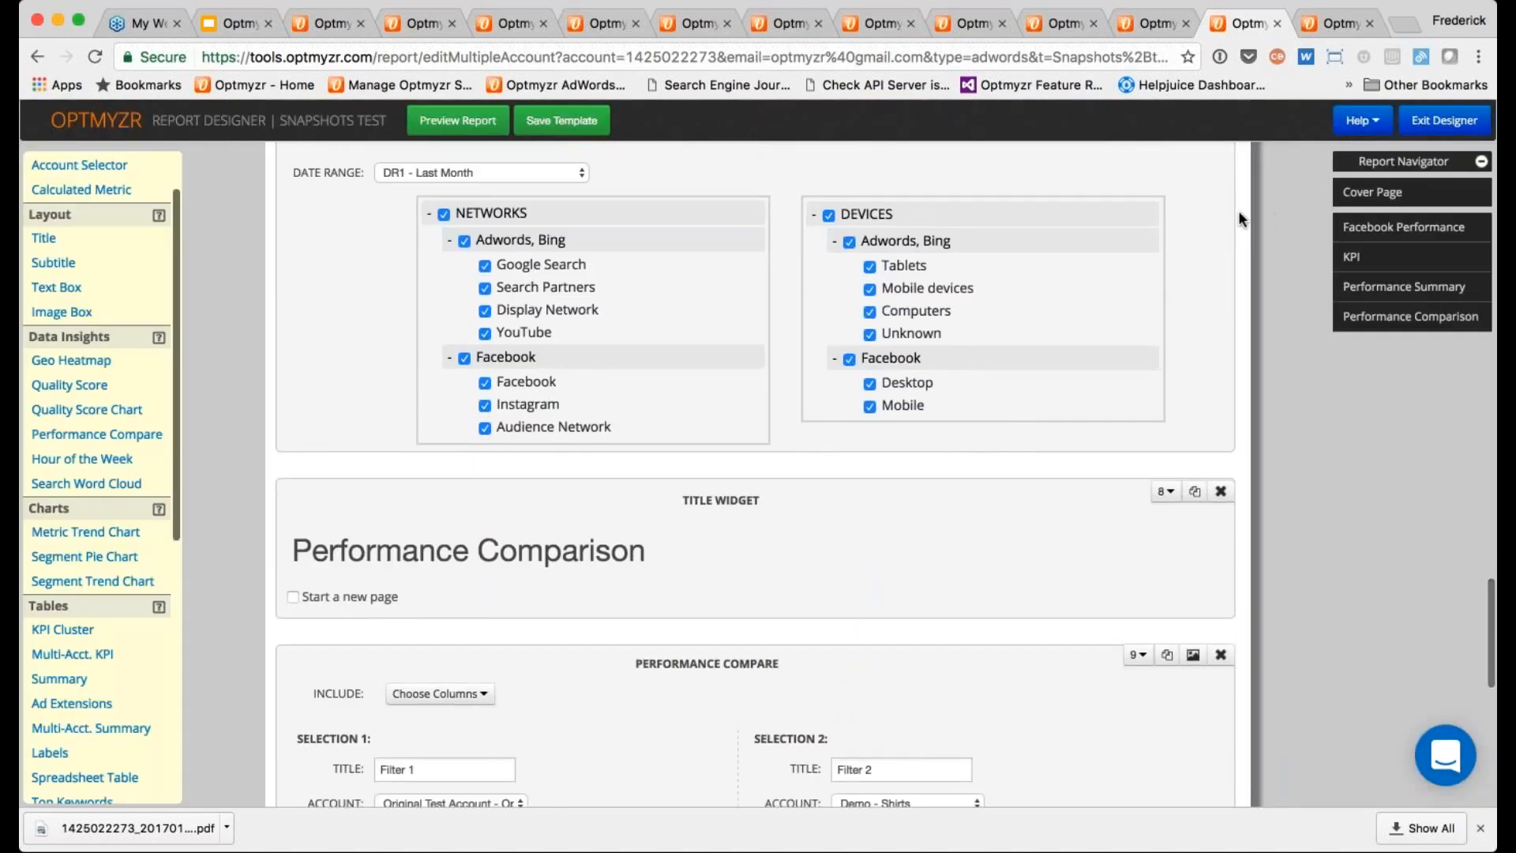